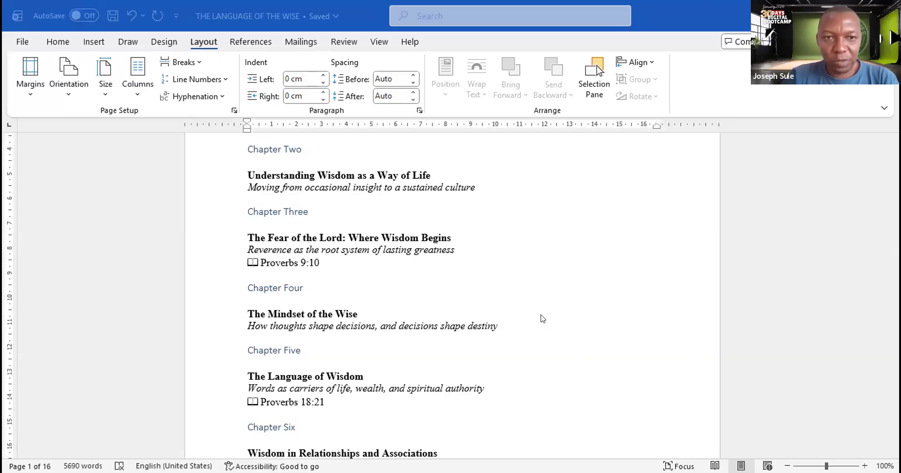
# Step: Return to the beginning of the document and place the cursor at the end of the TABLE OF CONTENTS heading
pyautogui.scroll(5, 542, 318)
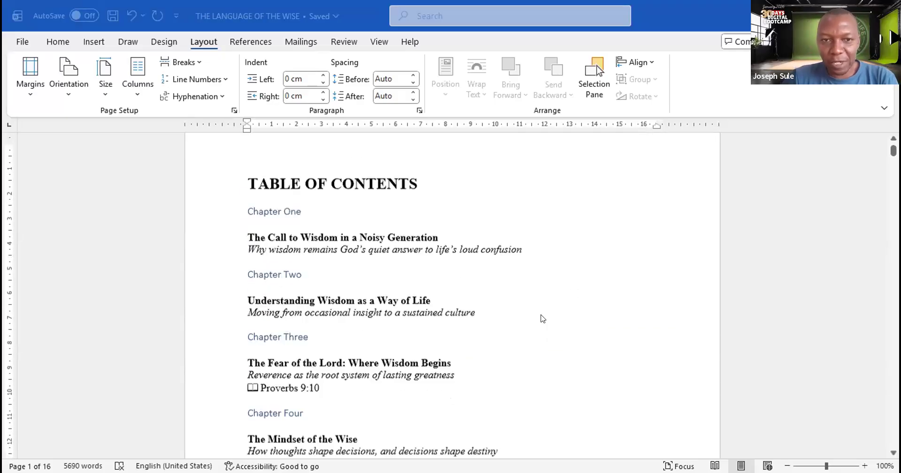
pyautogui.scroll(1, 542, 318)
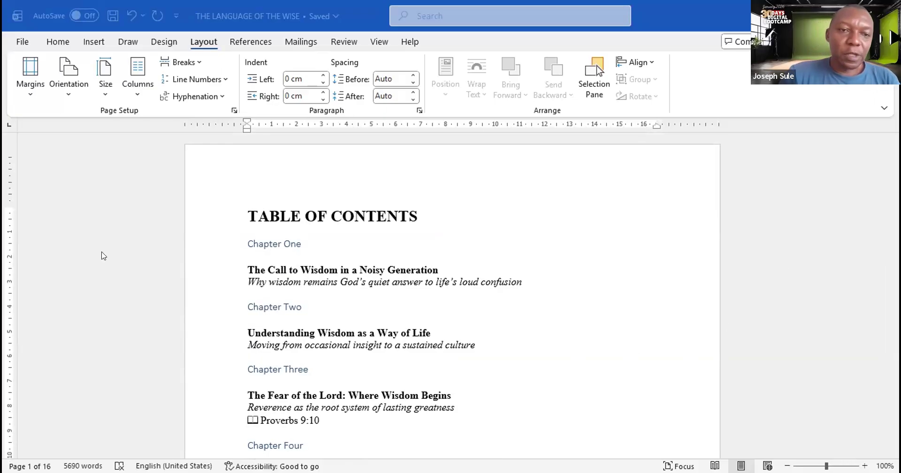
pyautogui.click(91, 256)
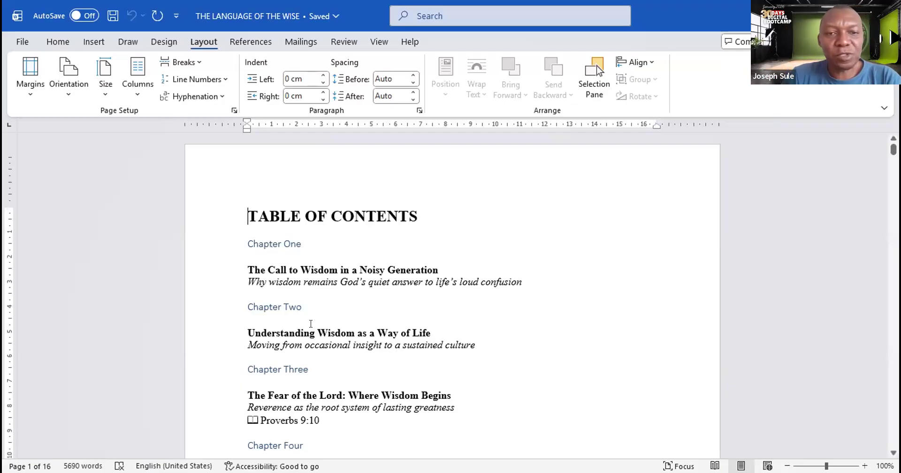
pyautogui.click(424, 216)
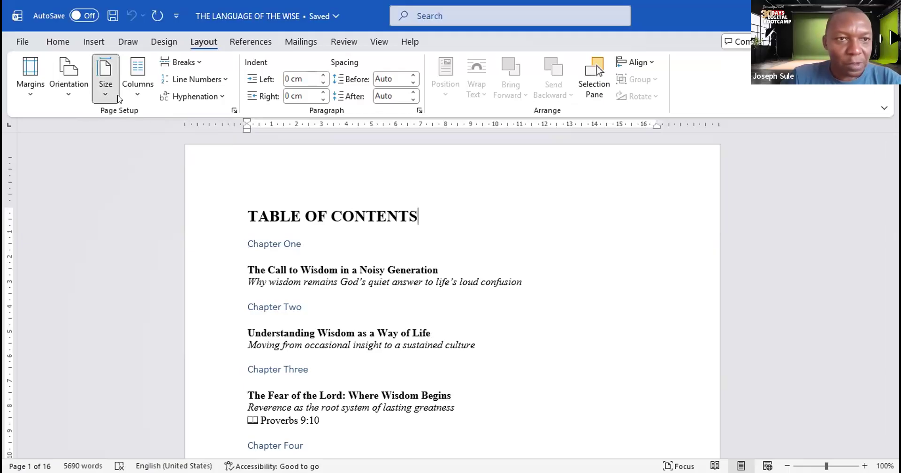
# Step: Set a custom paper size of 12.7 cm wide by 20.32 cm high for the whole document
pyautogui.click(105, 94)
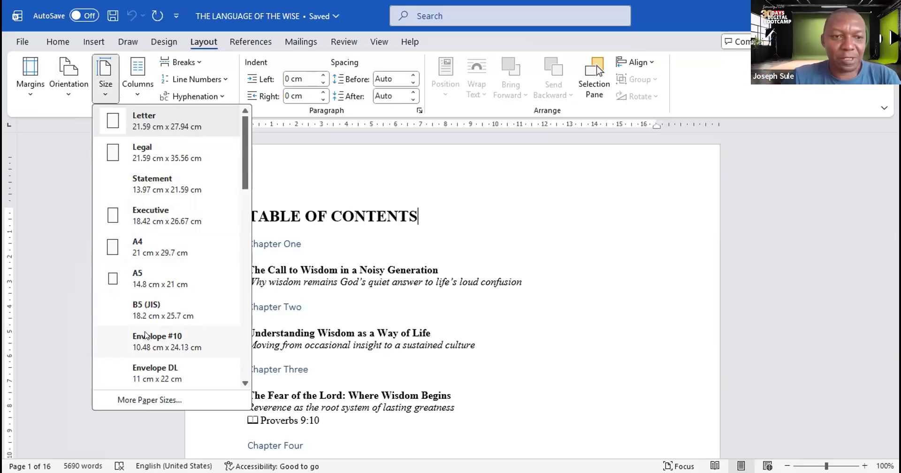
pyautogui.moveTo(245, 180); pyautogui.dragTo(245, 383)
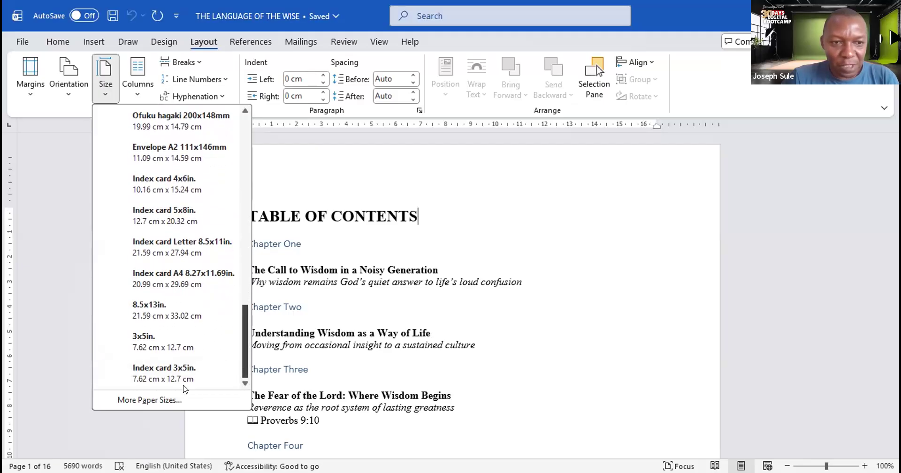
pyautogui.click(156, 401)
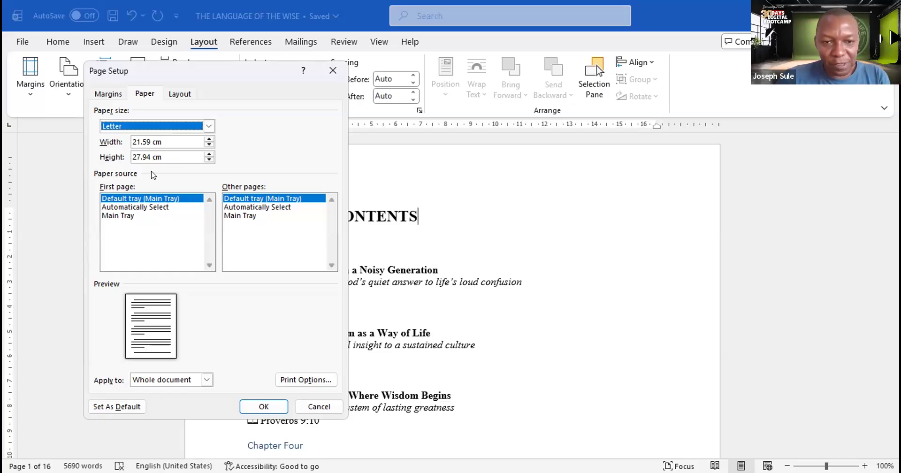
pyautogui.click(145, 138)
pyautogui.moveTo(150, 139); pyautogui.dragTo(129, 137)
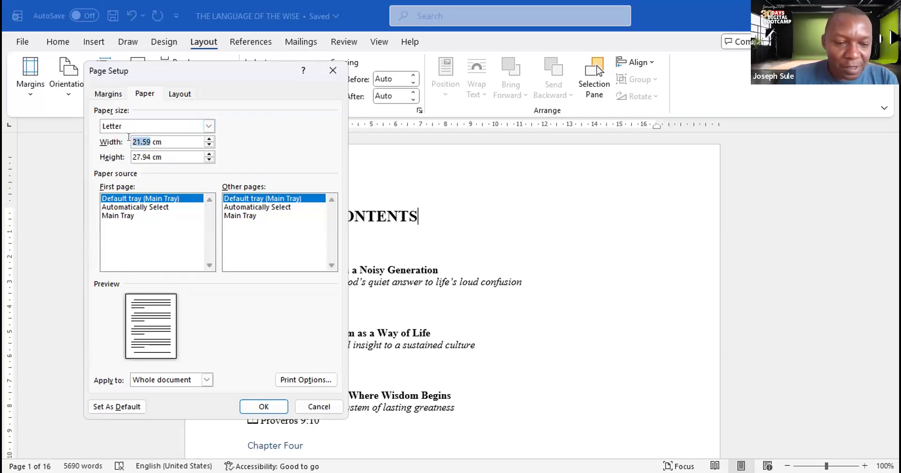
pyautogui.write('12')
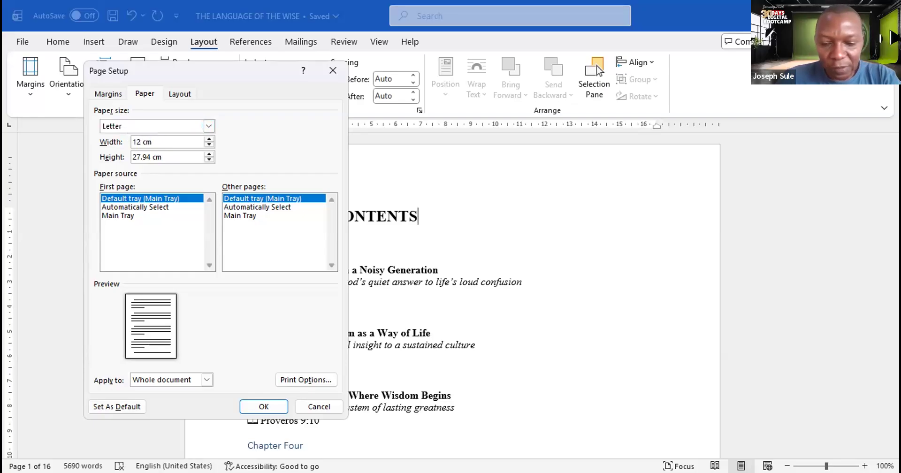
pyautogui.write('.7')
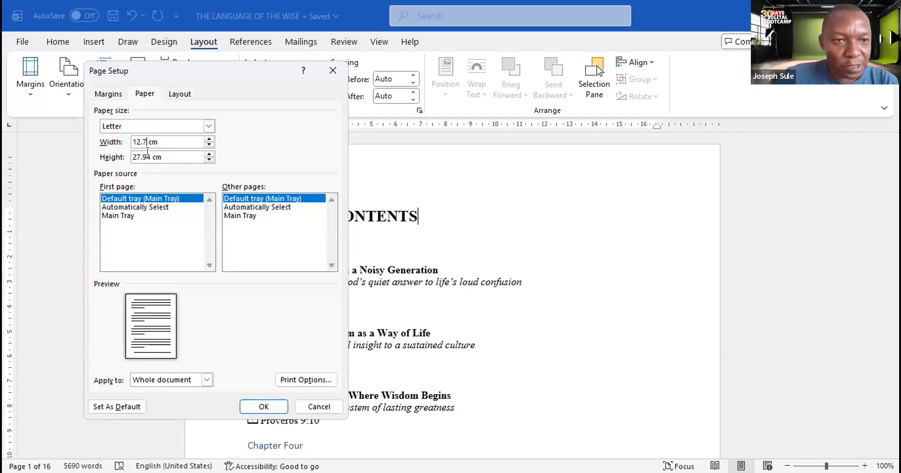
pyautogui.press('Tab')
pyautogui.write('2')
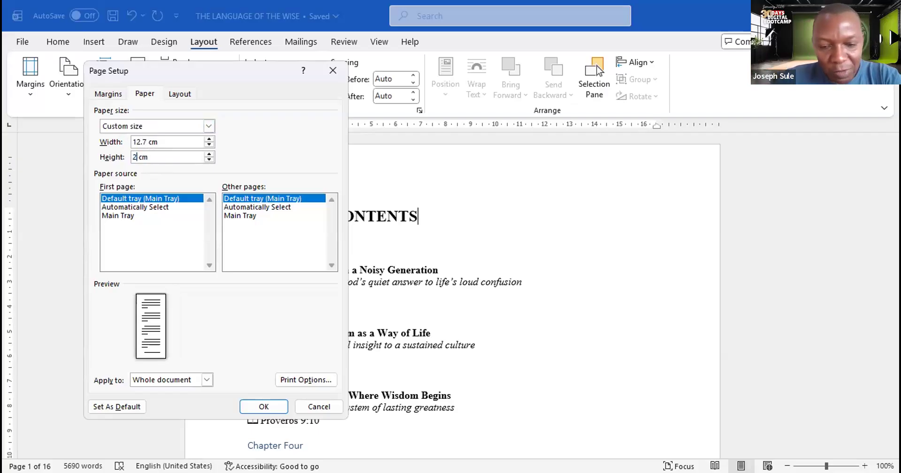
pyautogui.write('0.')
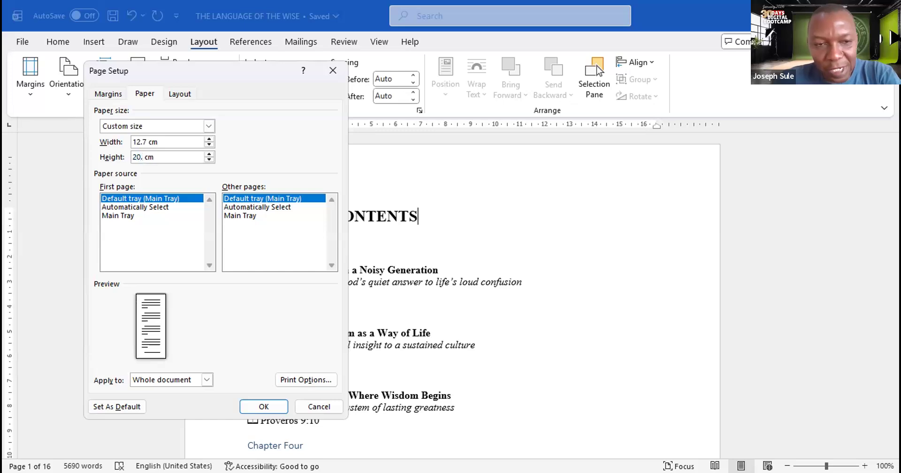
pyautogui.write('32')
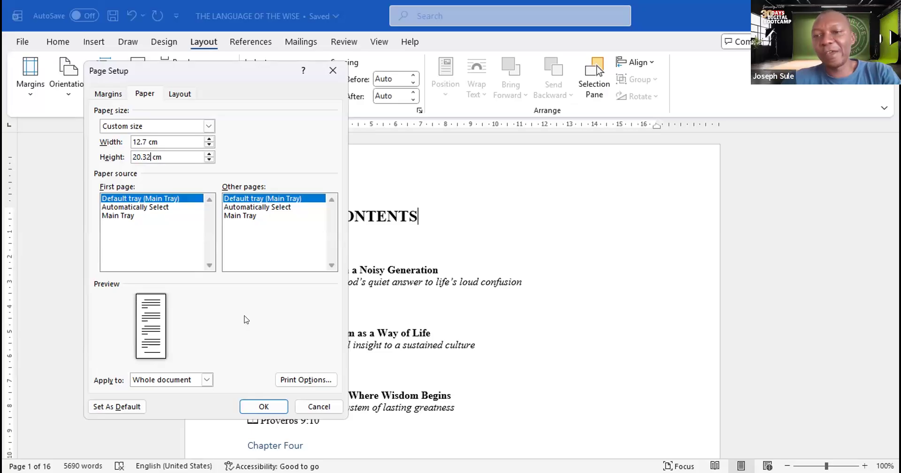
pyautogui.click(250, 402)
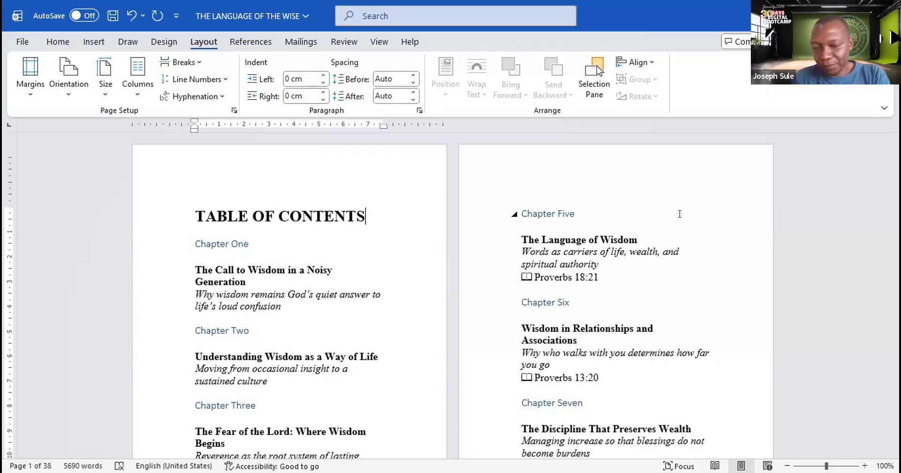
# Step: Examine how the table of contents and the opening of the INTRODUCTION are laid out on the resized pages
pyautogui.scroll(-2, 676, 226)
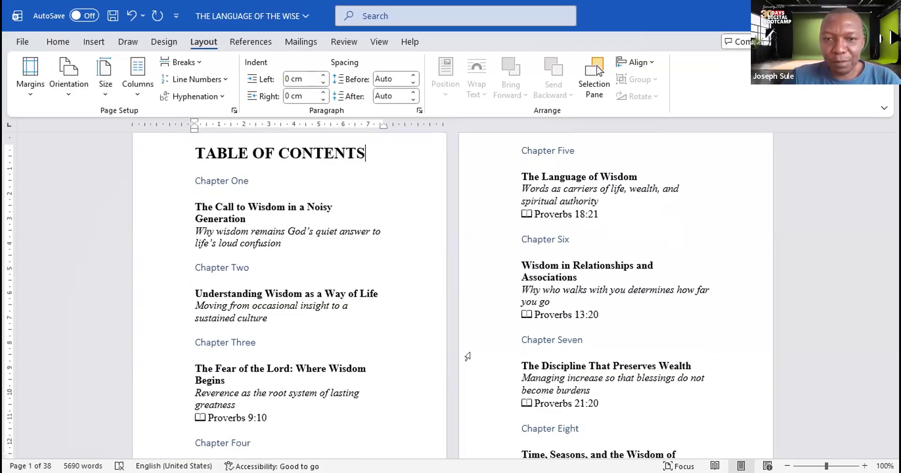
pyautogui.scroll(-10, 435, 352)
pyautogui.scroll(-6, 467, 344)
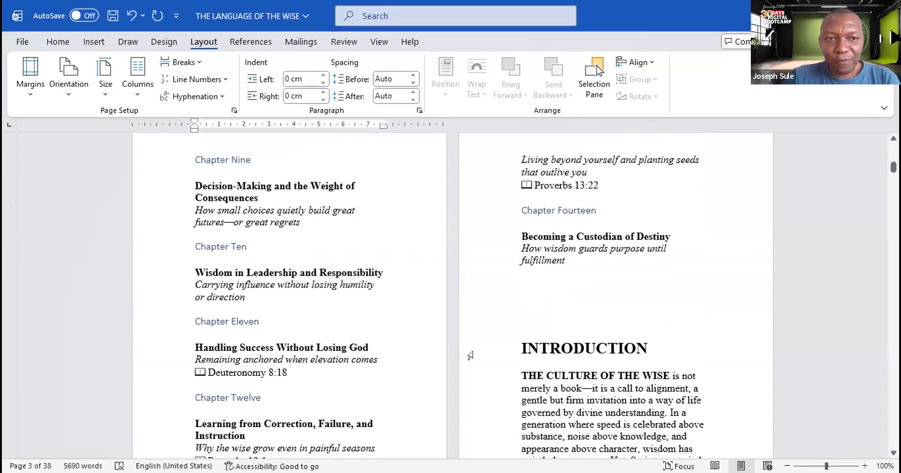
pyautogui.scroll(1, 456, 347)
pyautogui.scroll(-6, 455, 346)
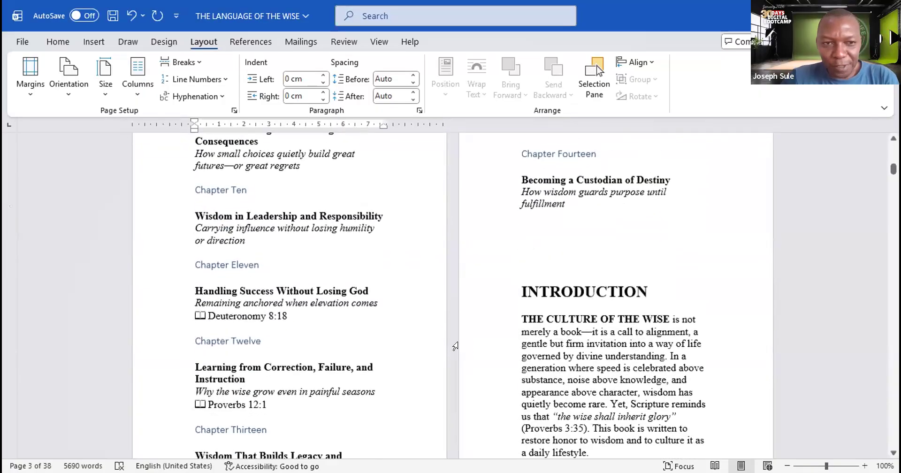
pyautogui.scroll(-1, 455, 346)
pyautogui.scroll(5, 455, 347)
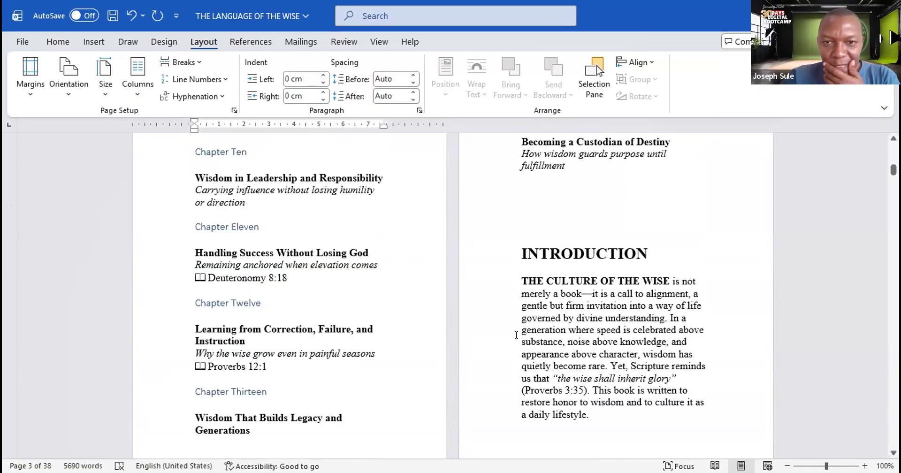
pyautogui.scroll(-2, 517, 335)
pyautogui.scroll(-2, 516, 334)
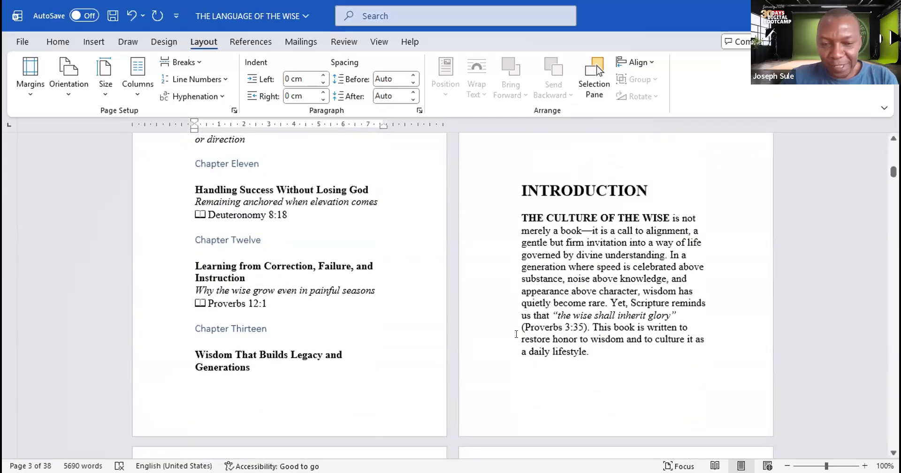
pyautogui.scroll(8, 516, 335)
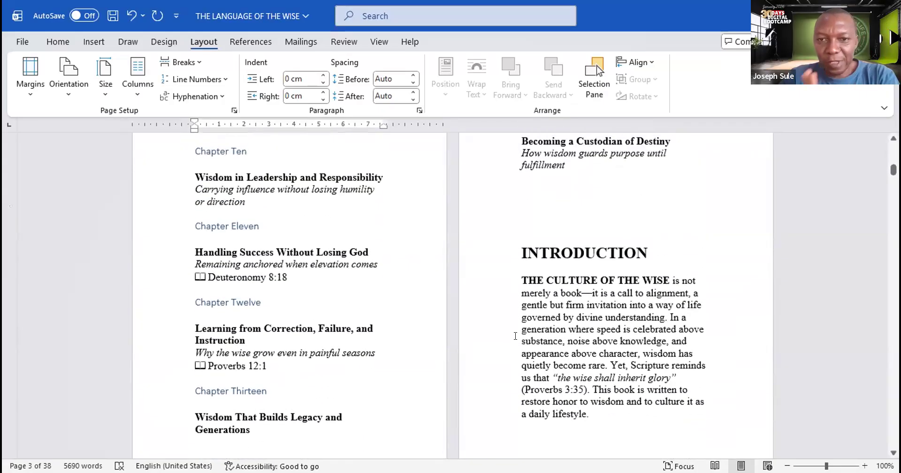
pyautogui.scroll(12, 510, 333)
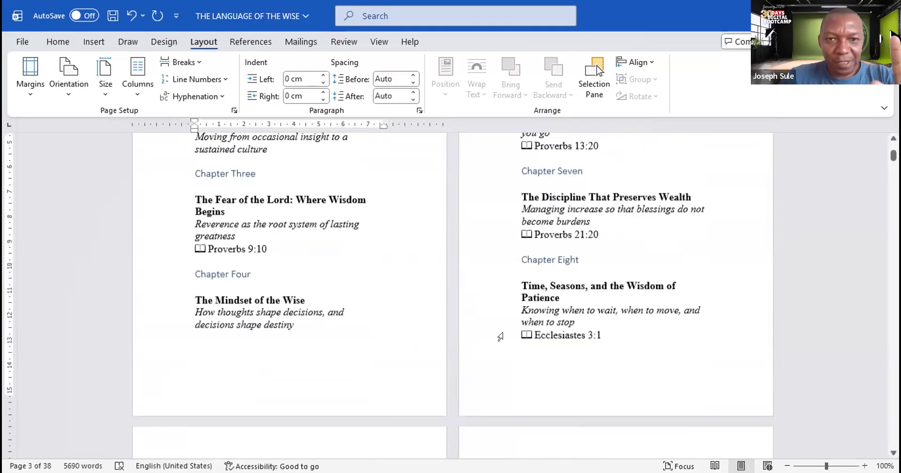
pyautogui.scroll(-3, 500, 337)
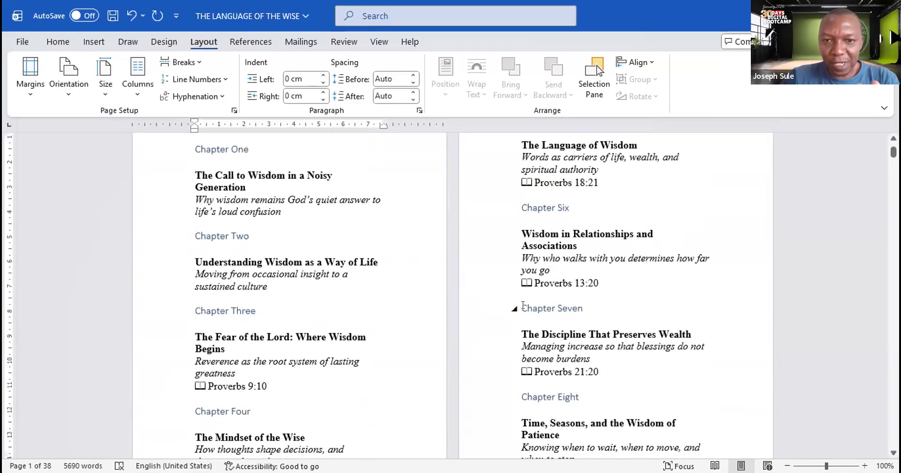
pyautogui.scroll(-7, 522, 291)
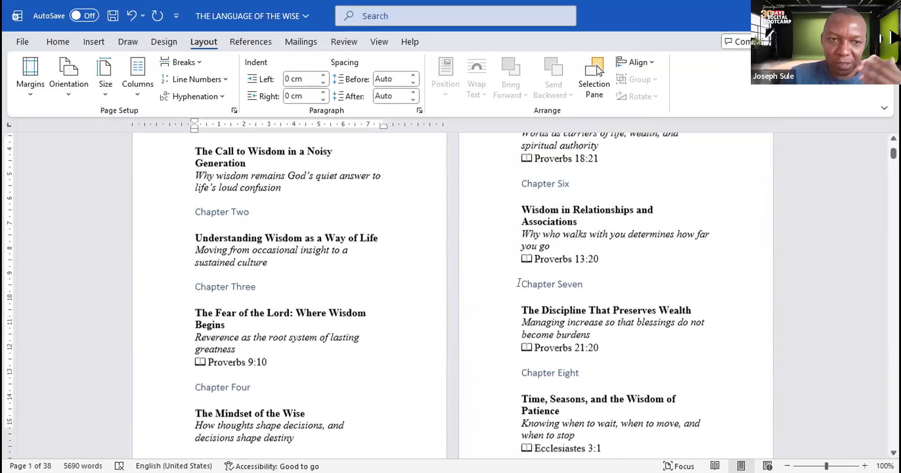
pyautogui.scroll(-2, 521, 300)
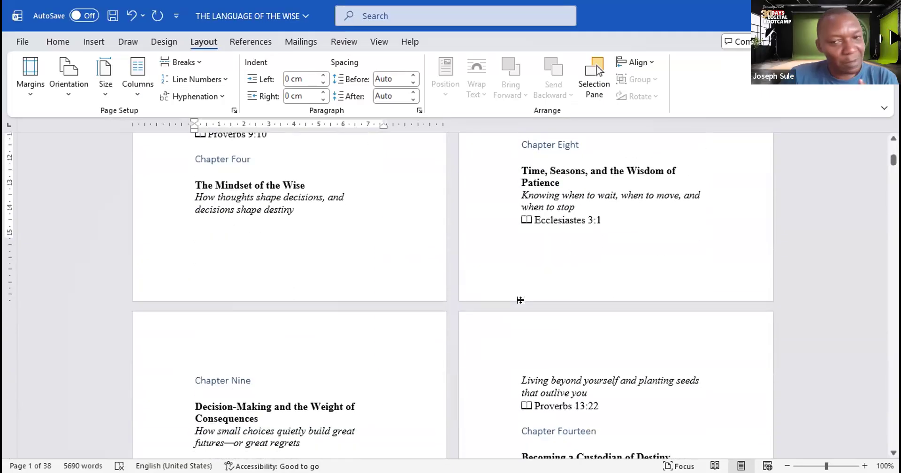
pyautogui.scroll(-13, 522, 303)
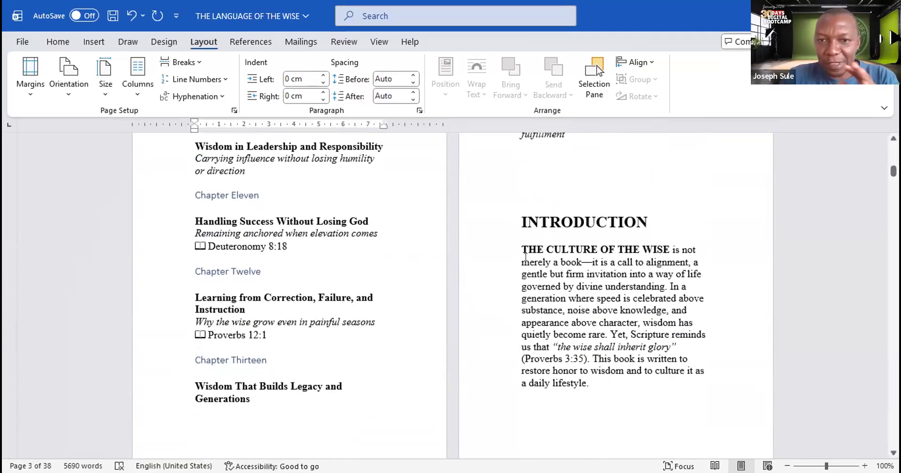
pyautogui.scroll(3, 525, 253)
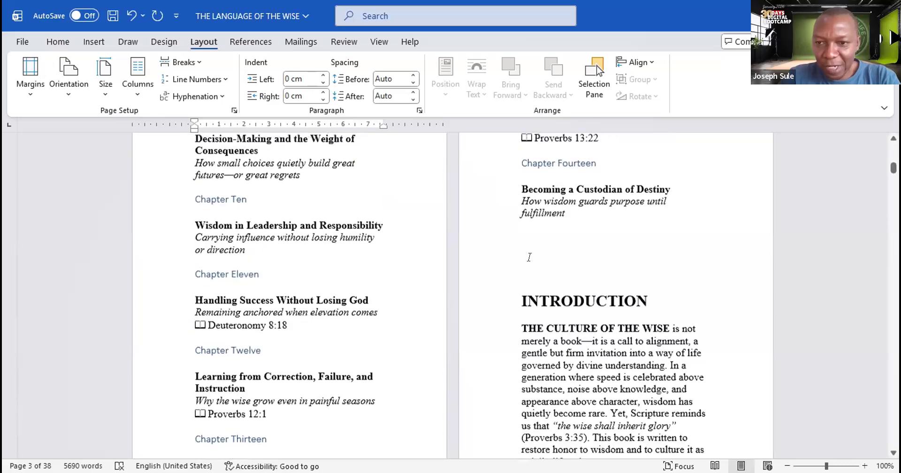
pyautogui.scroll(2, 529, 257)
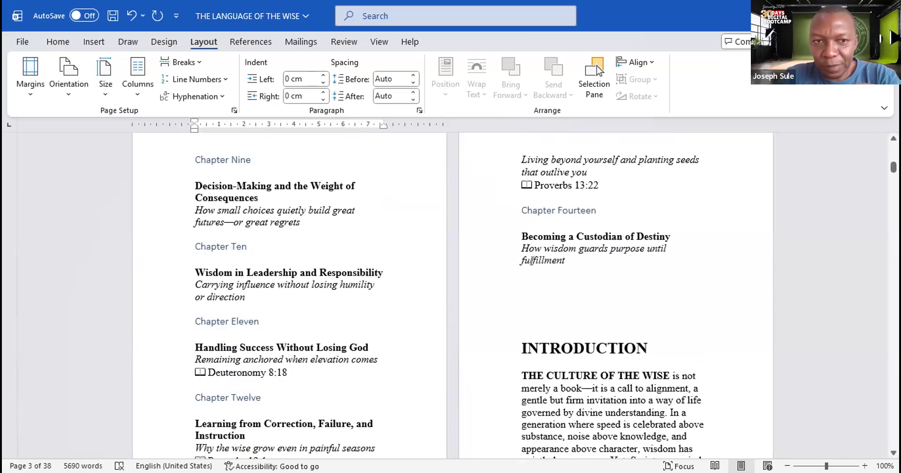
pyautogui.scroll(-5, 533, 263)
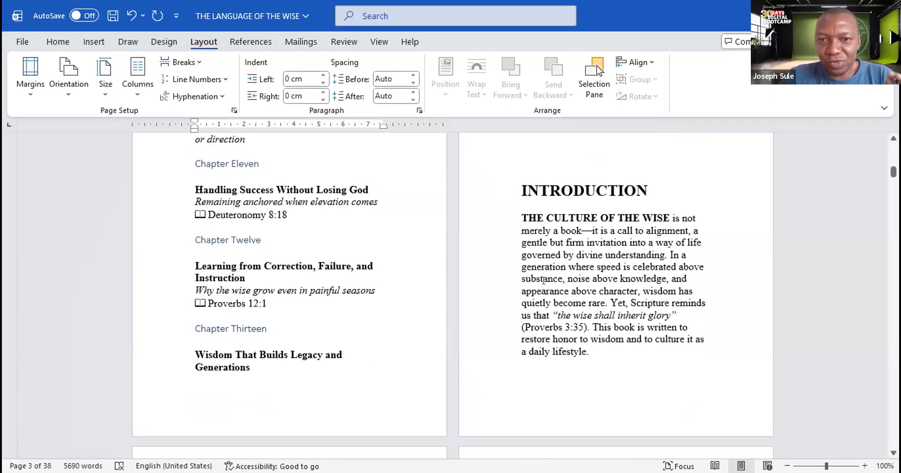
pyautogui.scroll(4, 544, 280)
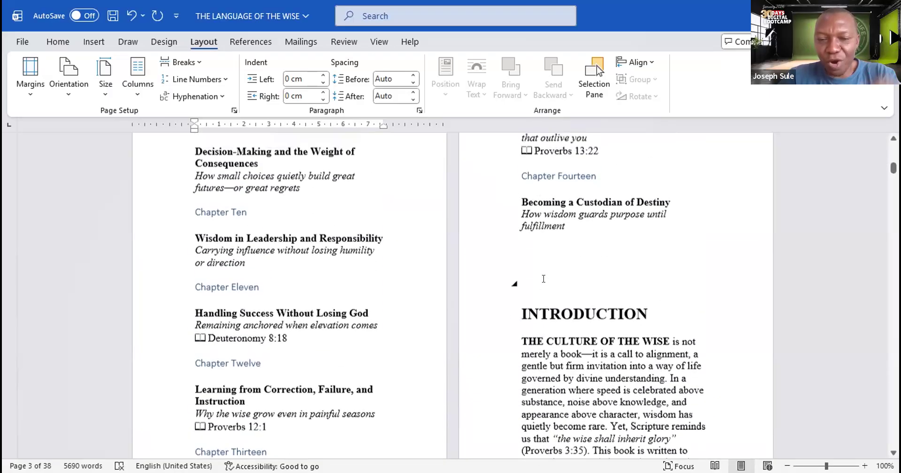
pyautogui.scroll(-2, 542, 271)
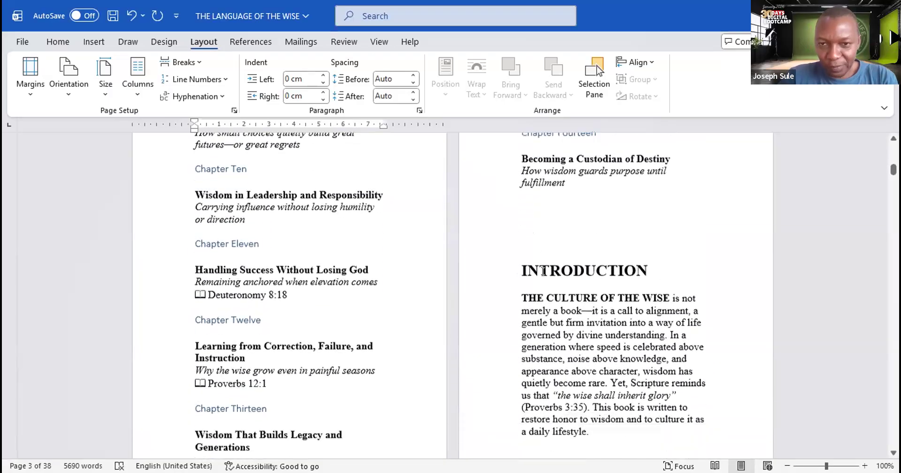
pyautogui.scroll(2, 542, 272)
pyautogui.scroll(-3, 542, 272)
pyautogui.scroll(2, 543, 273)
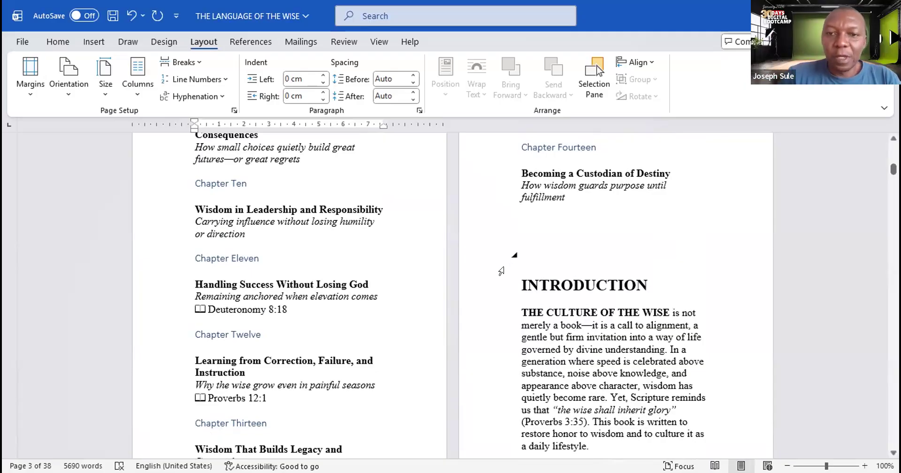
# Step: Examine the page layout of the remaining introduction text and Chapter One
pyautogui.scroll(-8, 524, 277)
pyautogui.scroll(-16, 524, 278)
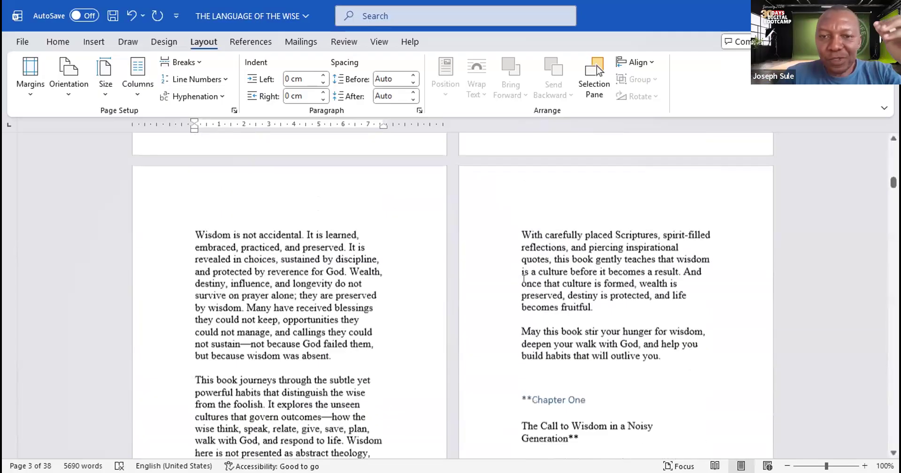
pyautogui.scroll(6, 498, 282)
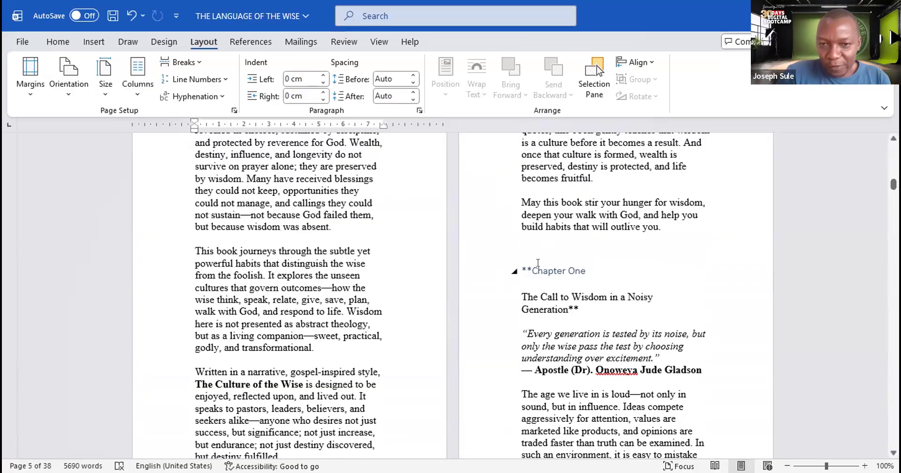
pyautogui.scroll(-10, 538, 263)
pyautogui.scroll(-5, 537, 261)
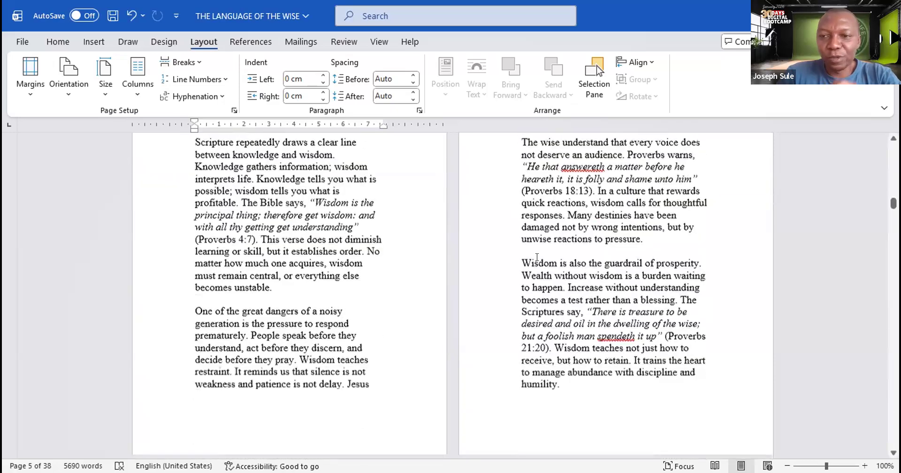
pyautogui.scroll(-3, 537, 258)
pyautogui.scroll(-10, 537, 251)
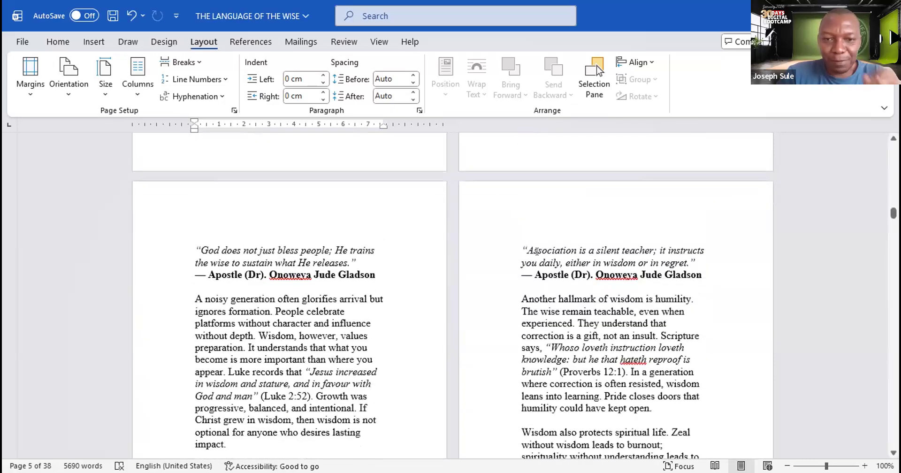
# Step: Review how the text runs into Chapter Two and return to the INTRODUCTION heading after the table of contents
pyautogui.scroll(-8, 537, 251)
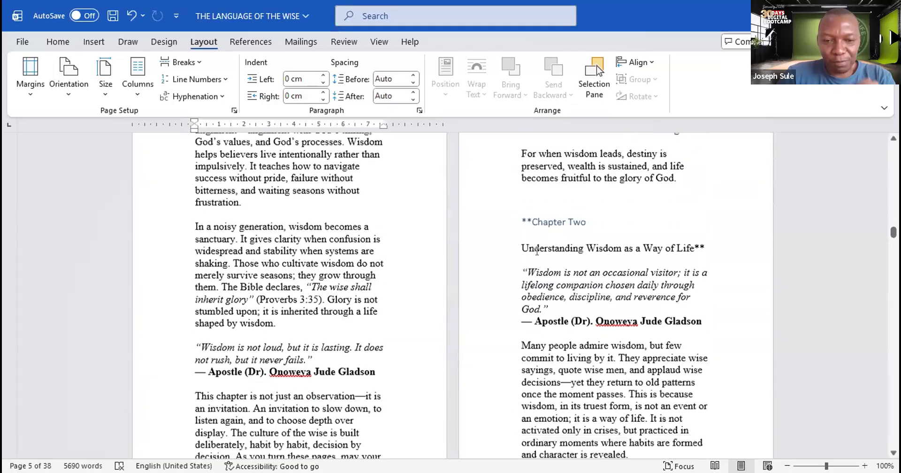
pyautogui.scroll(8, 536, 250)
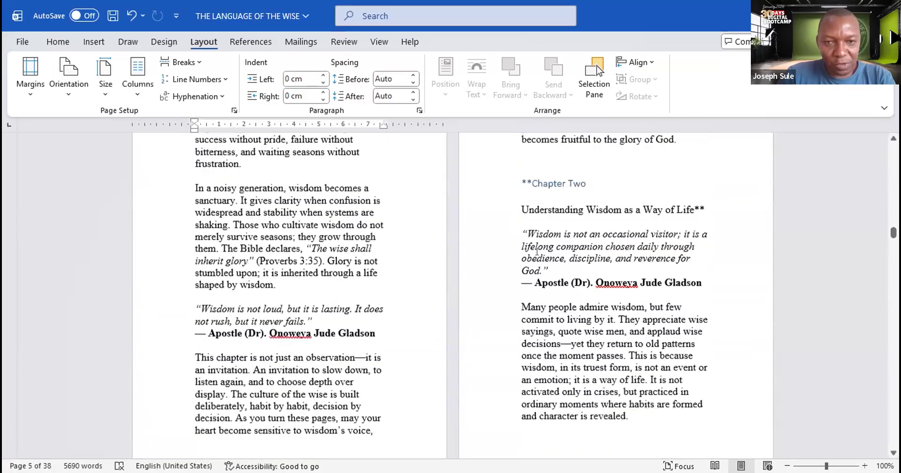
pyautogui.scroll(10, 534, 249)
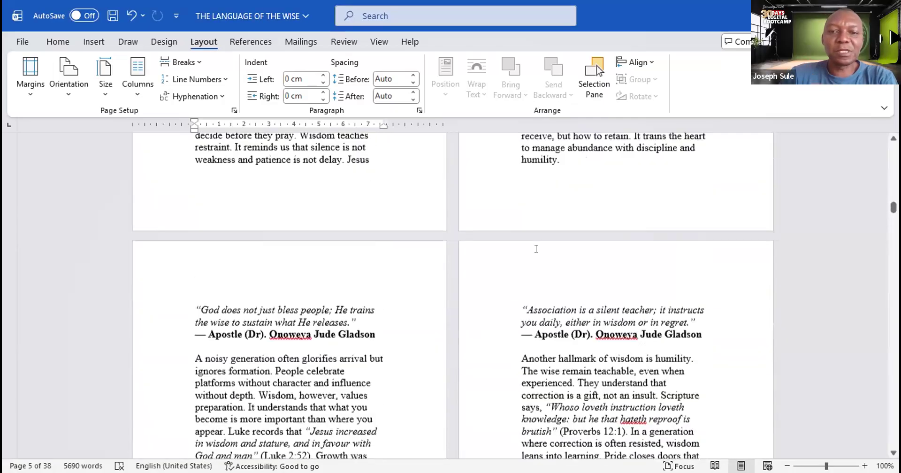
pyautogui.scroll(3, 536, 248)
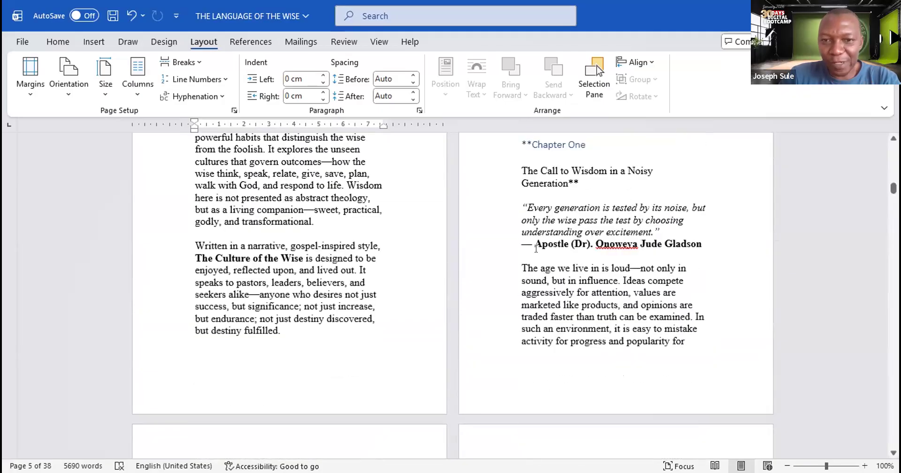
pyautogui.scroll(6, 536, 249)
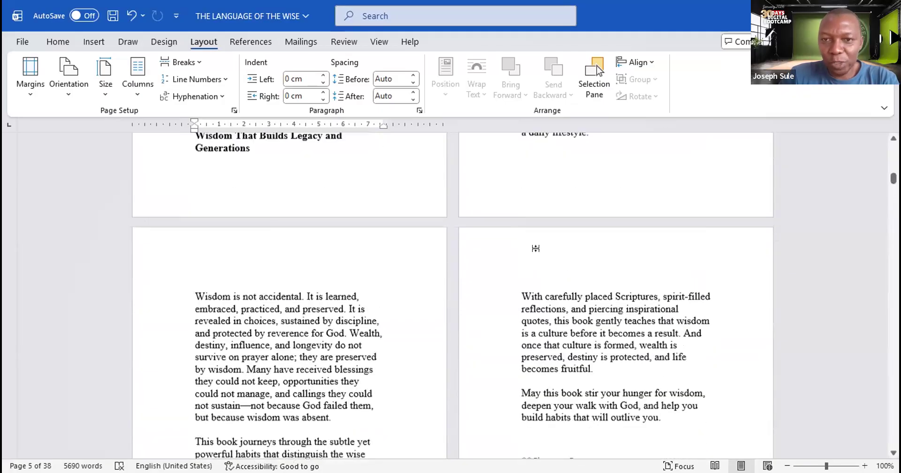
pyautogui.scroll(6, 536, 249)
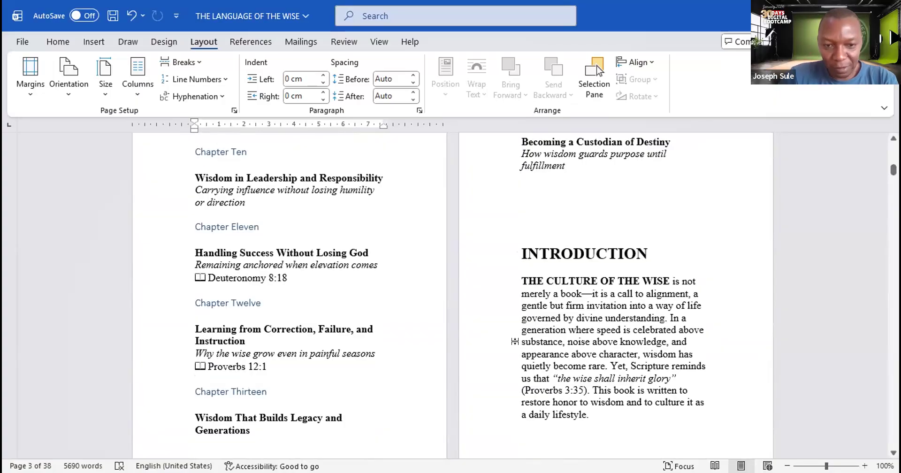
# Step: Push the INTRODUCTION heading onto the next page by inserting blank lines directly above it
pyautogui.click(533, 225)
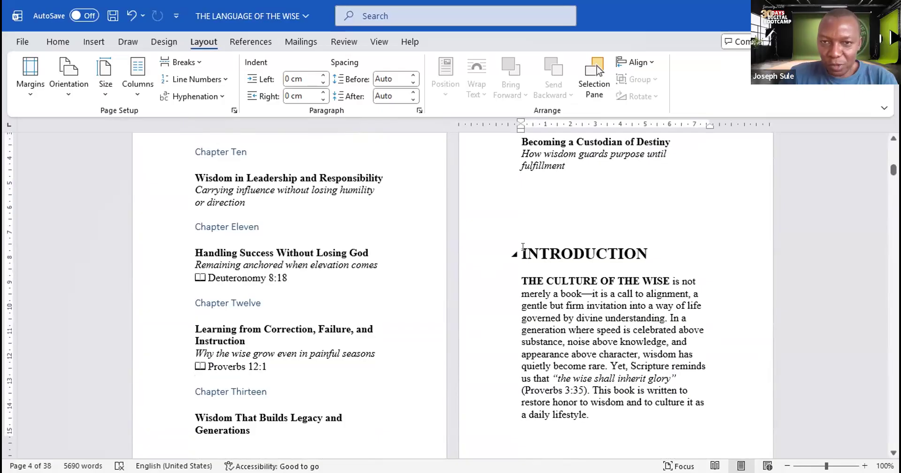
pyautogui.scroll(1, 522, 246)
pyautogui.scroll(-2, 526, 258)
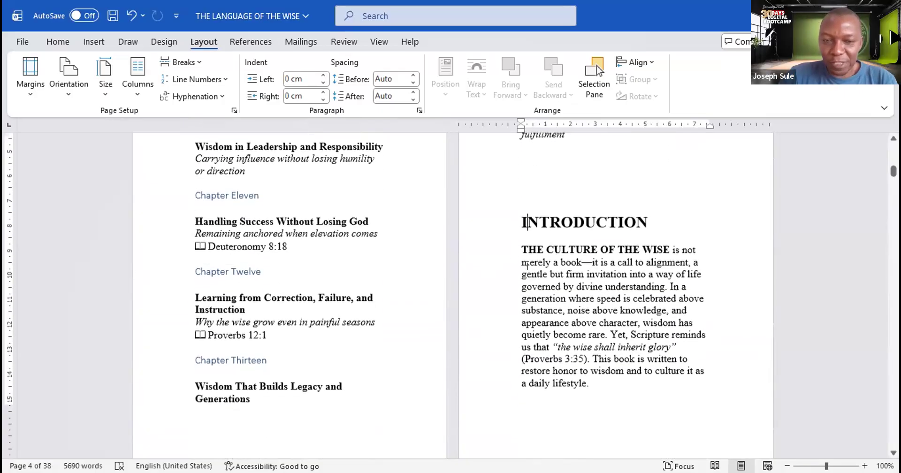
pyautogui.click(520, 223)
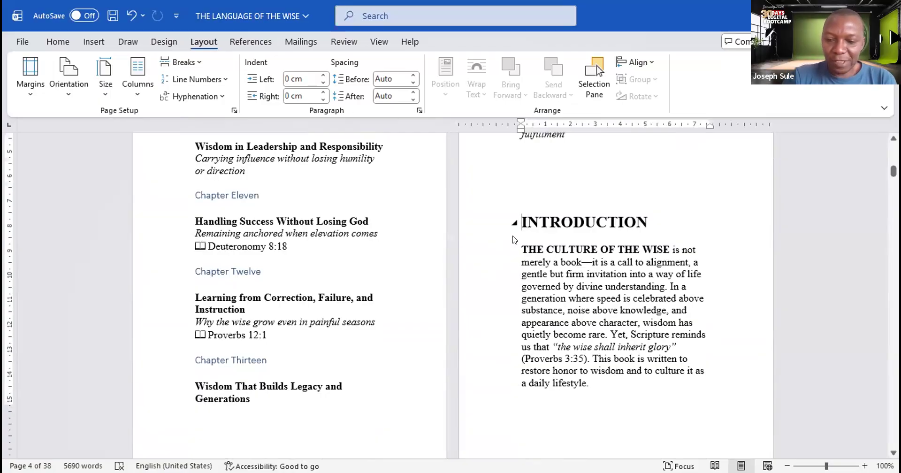
pyautogui.press('Return')
pyautogui.press('Return')
pyautogui.press('Return')
pyautogui.press('Return')
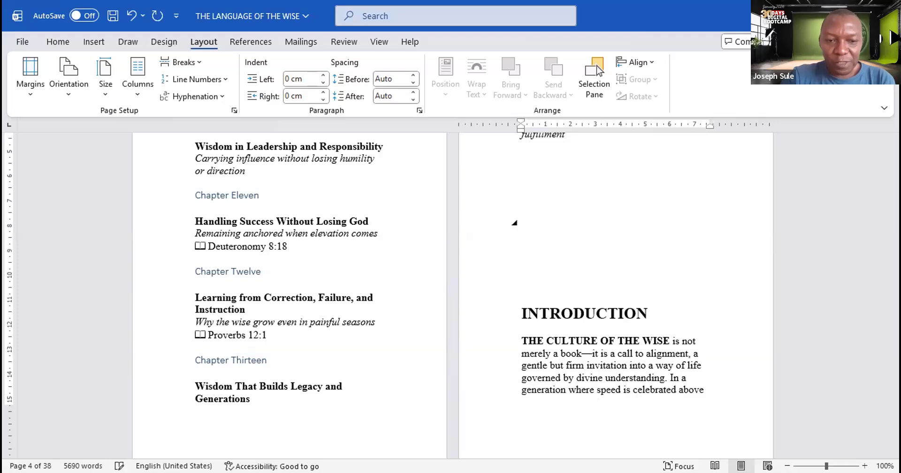
pyautogui.press('Return')
pyautogui.press('Return')
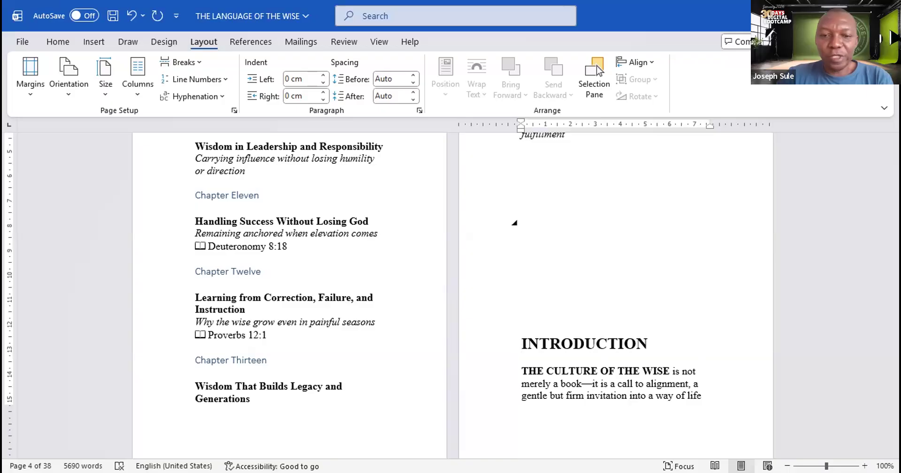
pyautogui.press('Return')
pyautogui.press('Return')
pyautogui.scroll(-5, 497, 298)
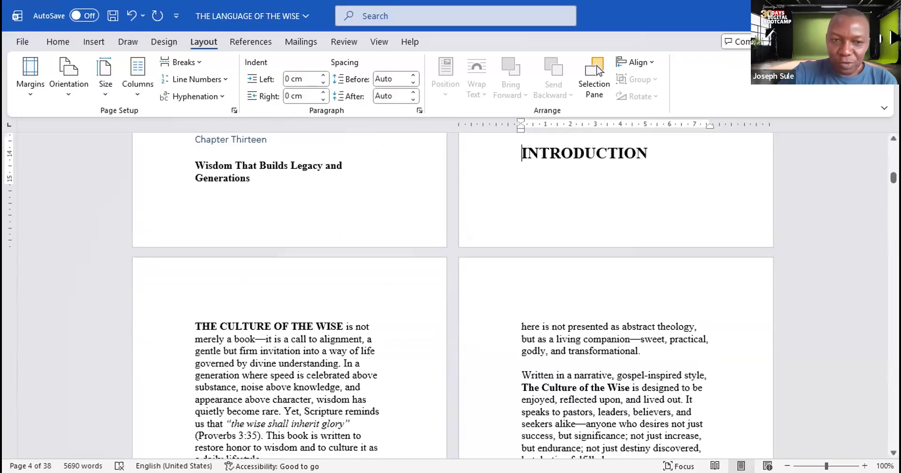
pyautogui.hotkey('ctrl', 'Return')
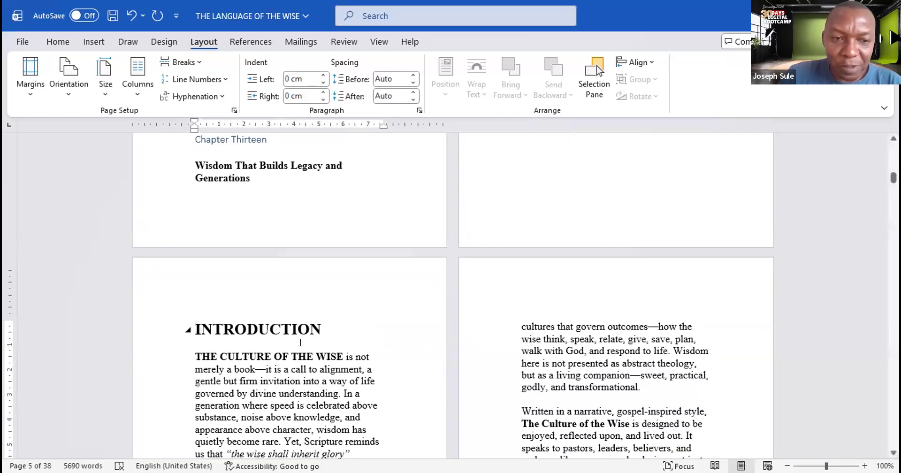
# Step: Enter the filler lines "Thryhnfnnfnf", "Hdhdjjfj", "Mfjjjgjgkg" and "fjjgjgjg" in the blank space below the Chapter Fourteen contents entry
pyautogui.scroll(4, 491, 301)
pyautogui.scroll(2, 507, 298)
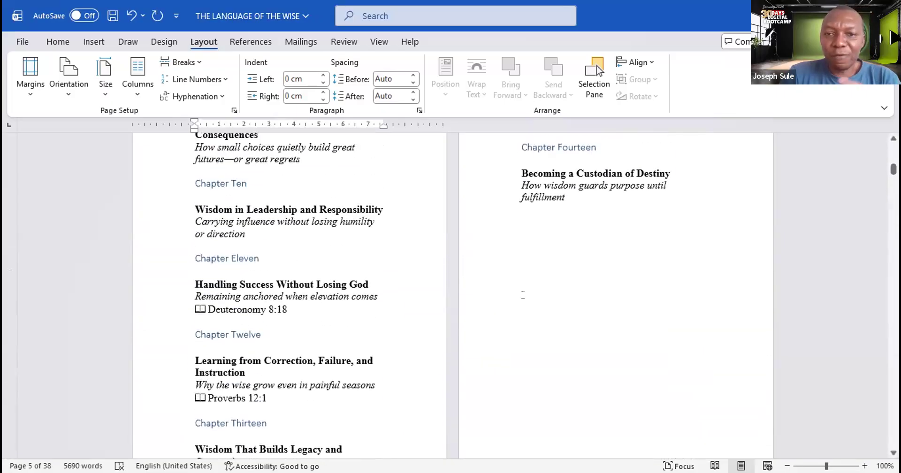
pyautogui.scroll(-1, 550, 244)
pyautogui.click(545, 219)
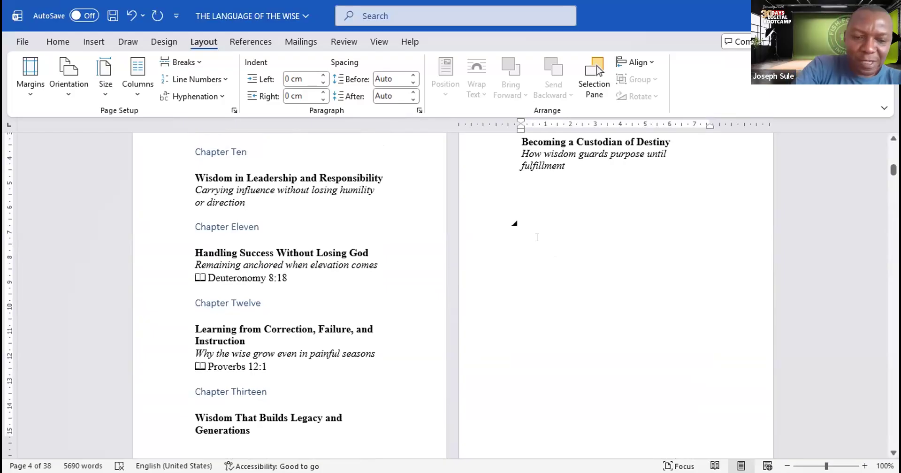
pyautogui.write('thryhnfnnfnf')
pyautogui.press('Return')
pyautogui.write('hdhdjjfj')
pyautogui.press('Return')
pyautogui.write('mfjjjgjgkg')
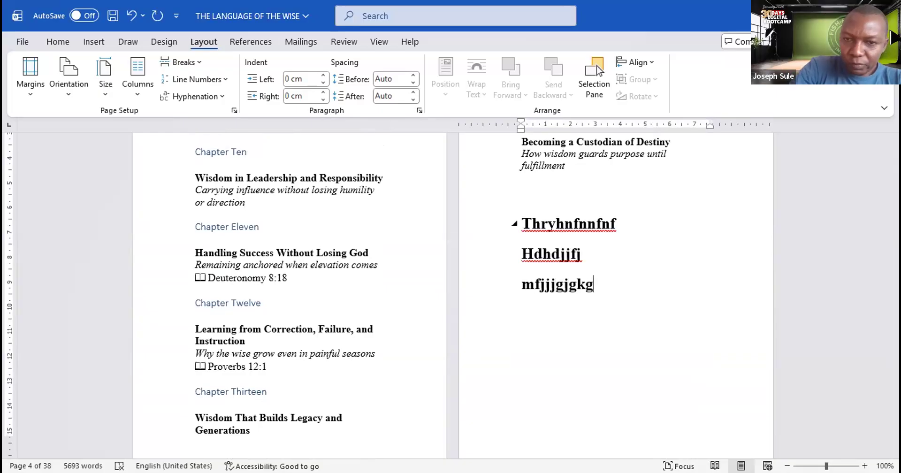
pyautogui.press('Return')
pyautogui.write('fjjgjgjg')
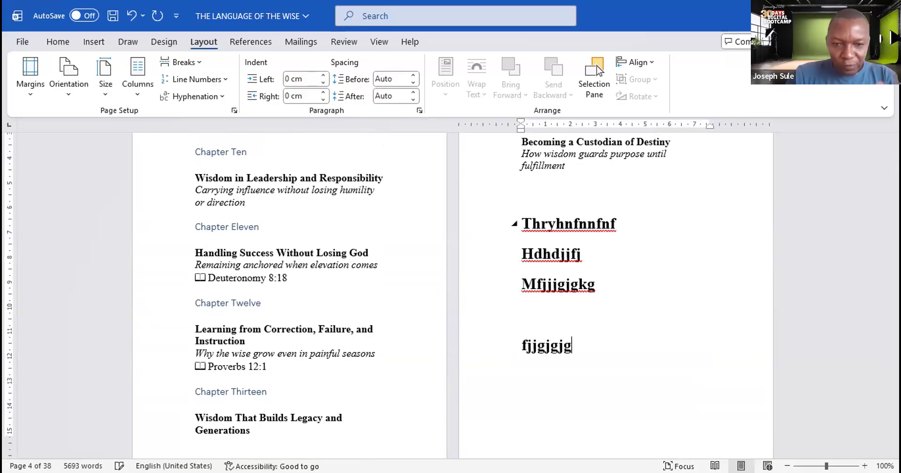
# Step: Examine how the added lines shift the INTRODUCTION heading and the text on the following pages
pyautogui.scroll(-3, 620, 303)
pyautogui.scroll(-8, 619, 302)
pyautogui.scroll(-6, 375, 336)
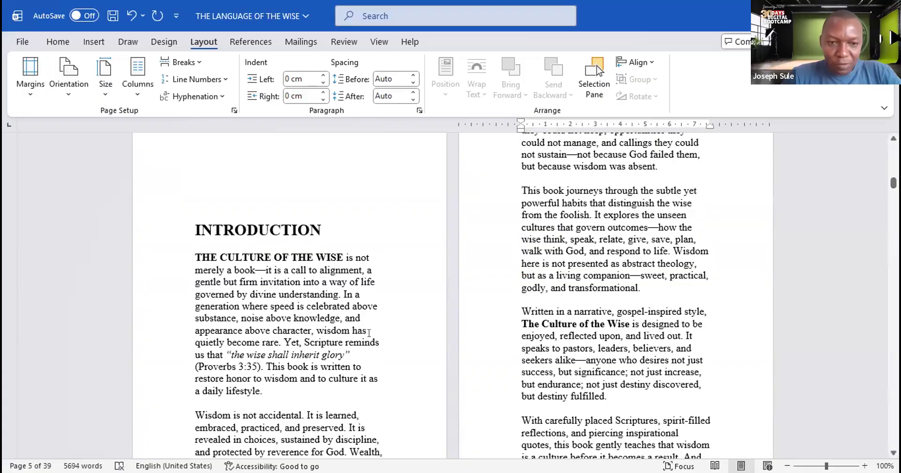
pyautogui.scroll(10, 369, 334)
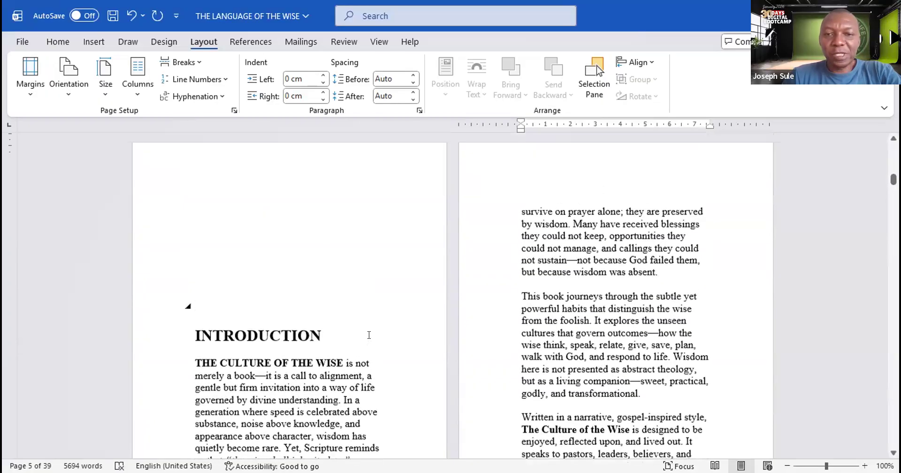
pyautogui.scroll(-5, 373, 334)
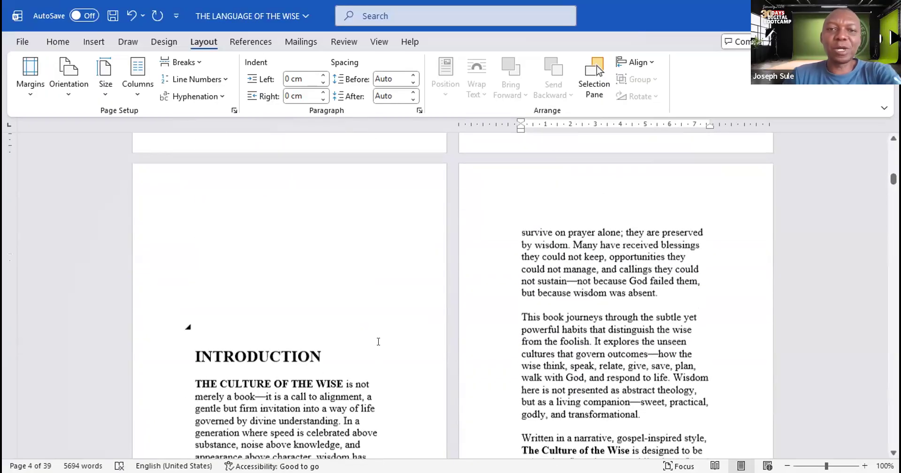
pyautogui.scroll(3, 374, 335)
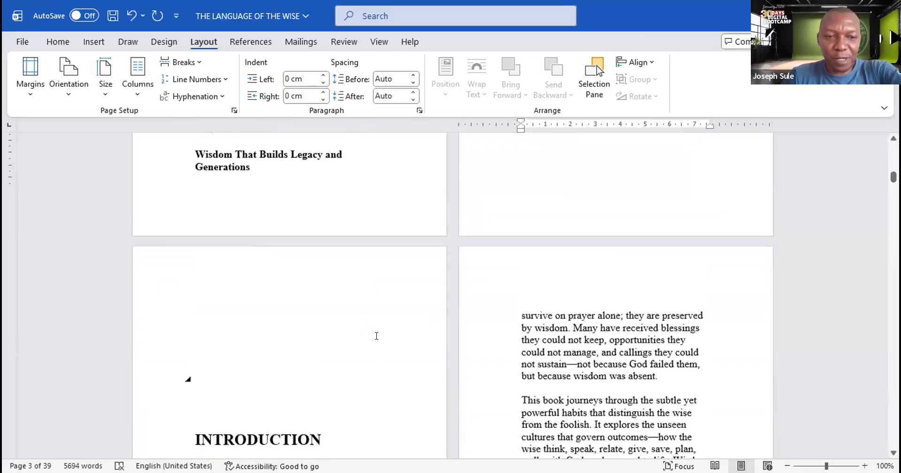
pyautogui.scroll(-3, 588, 320)
pyautogui.scroll(5, 588, 321)
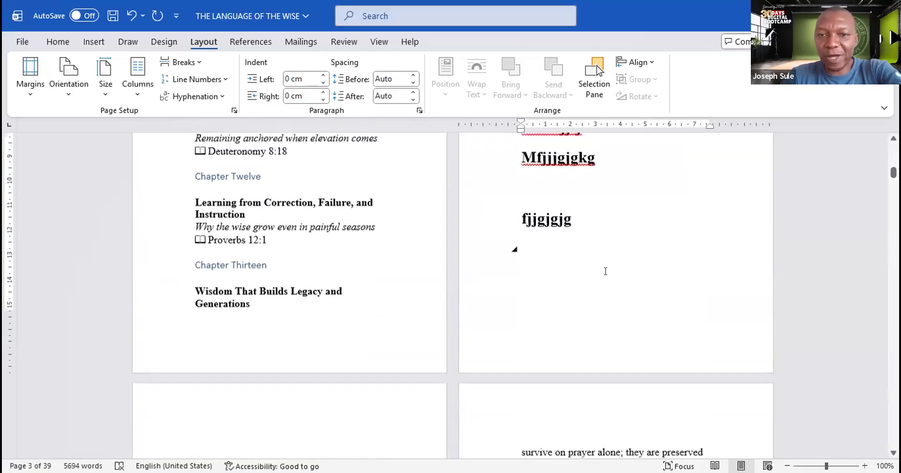
pyautogui.scroll(-10, 599, 280)
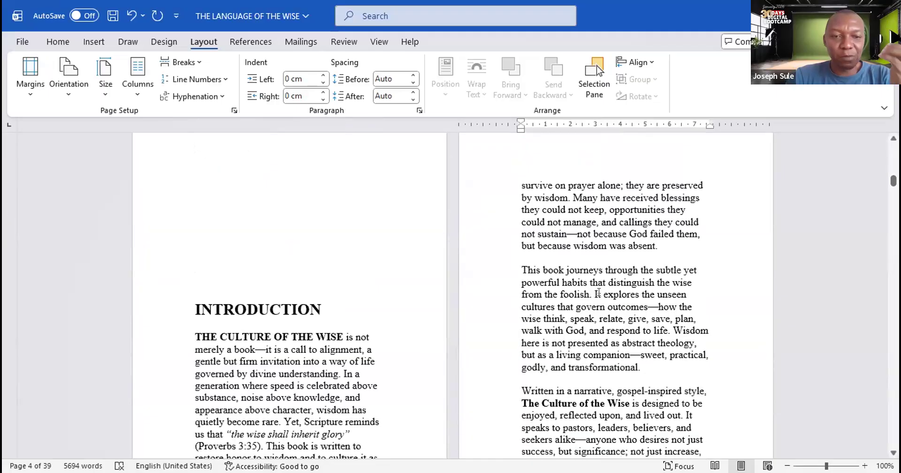
pyautogui.scroll(-2, 599, 292)
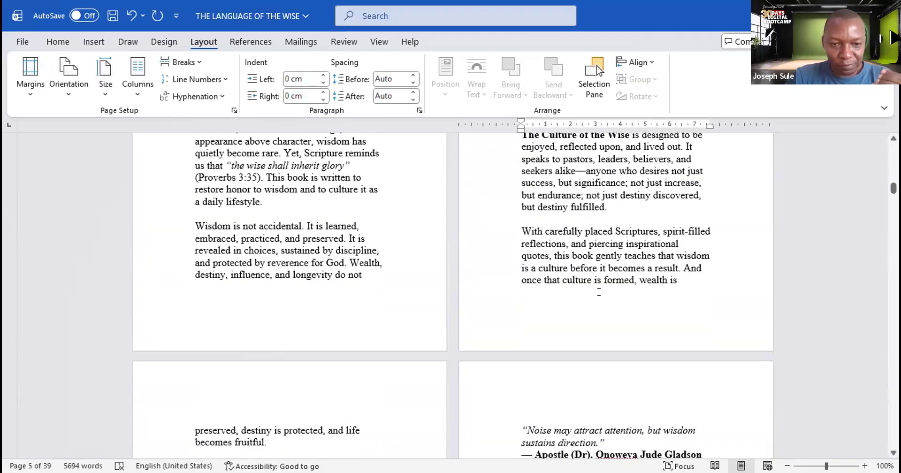
pyautogui.scroll(6, 600, 292)
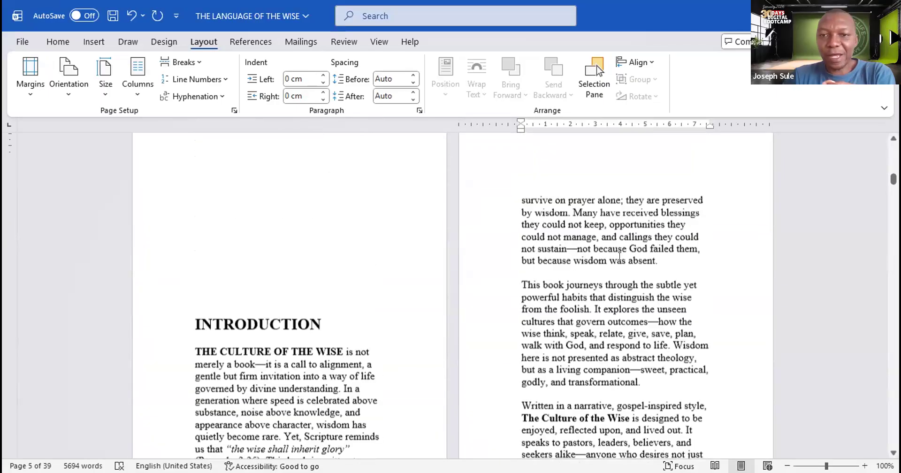
pyautogui.scroll(4, 616, 250)
pyautogui.scroll(-2, 306, 341)
pyautogui.scroll(-3, 307, 342)
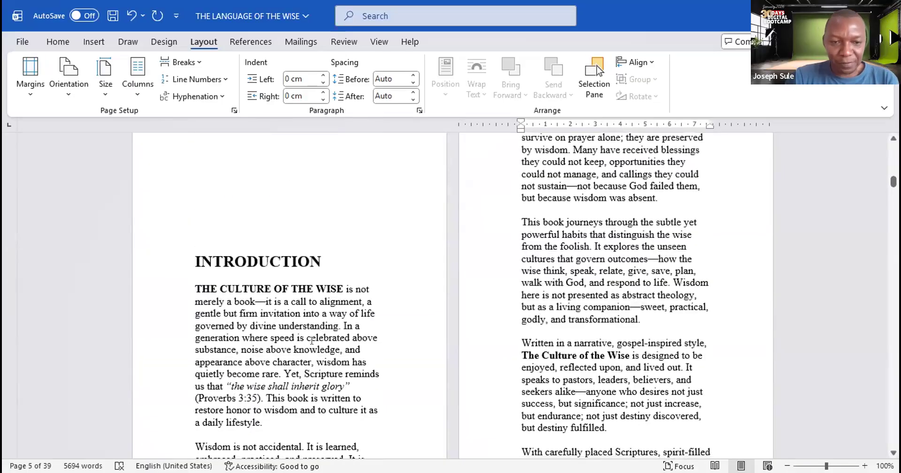
pyautogui.scroll(2, 311, 340)
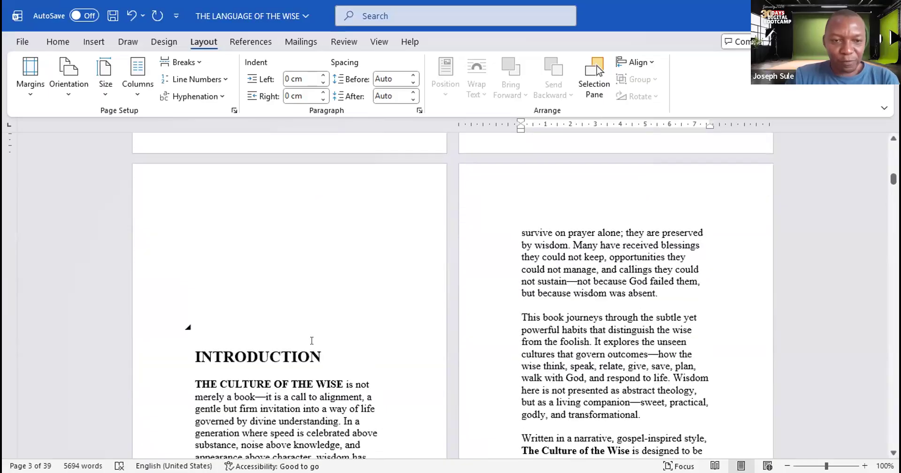
pyautogui.scroll(2, 312, 341)
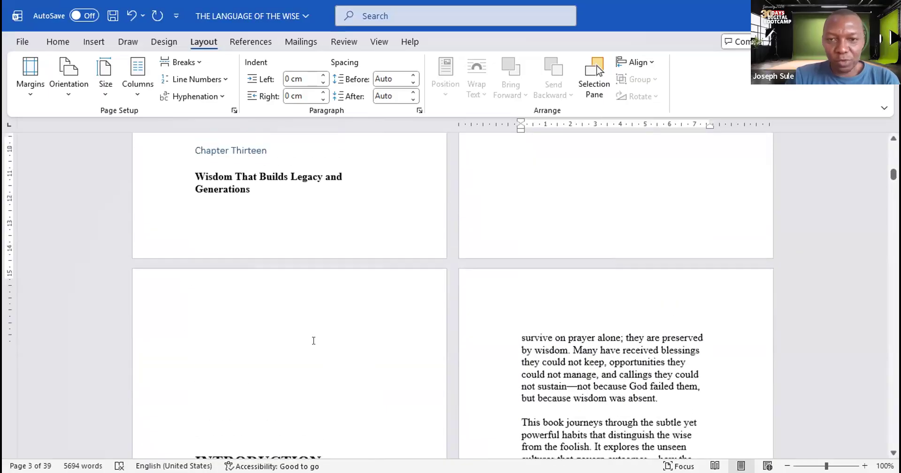
# Step: Delete the filler text and the blank lines above the INTRODUCTION heading so it follows the Chapter Fourteen contents entry
pyautogui.scroll(3, 313, 341)
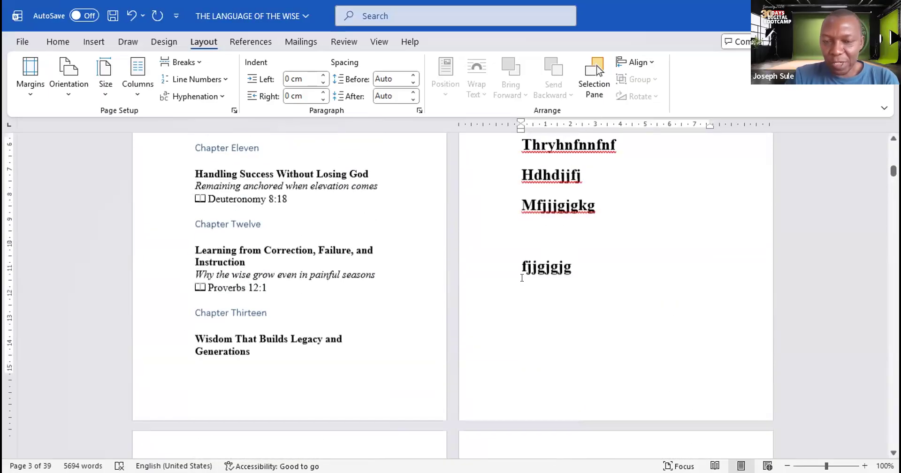
pyautogui.scroll(2, 522, 278)
pyautogui.press('Delete')
pyautogui.press('Delete')
pyautogui.press('Delete')
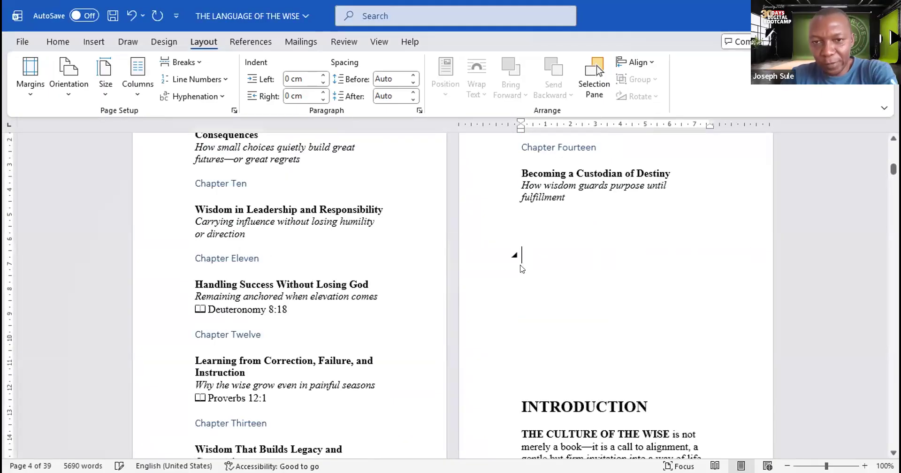
pyautogui.press('Delete')
pyautogui.press('Delete')
pyautogui.press('Delete')
pyautogui.press('Delete')
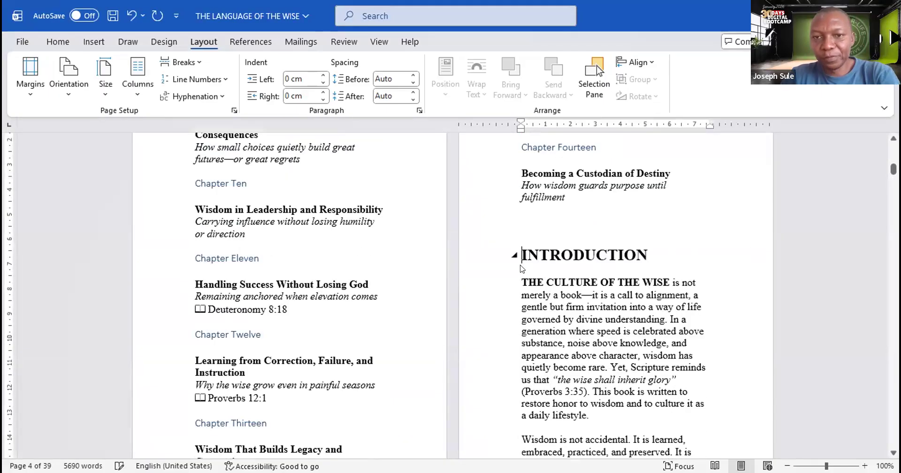
pyautogui.scroll(-1, 539, 299)
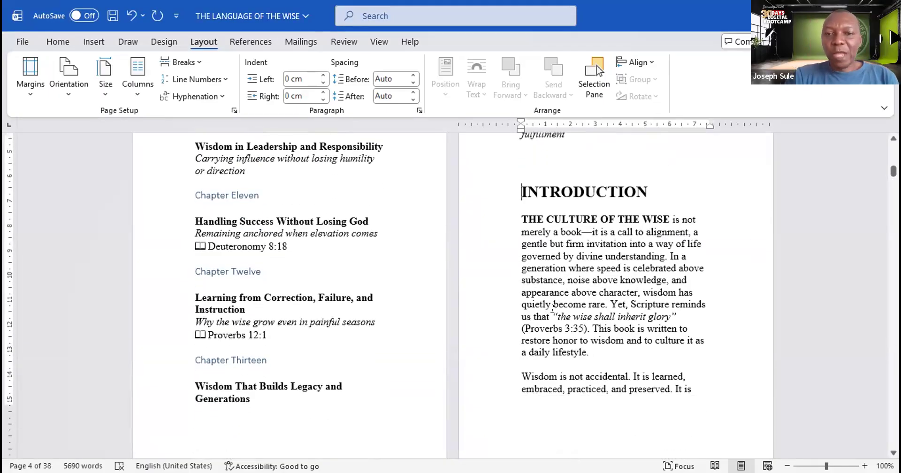
pyautogui.scroll(1, 560, 303)
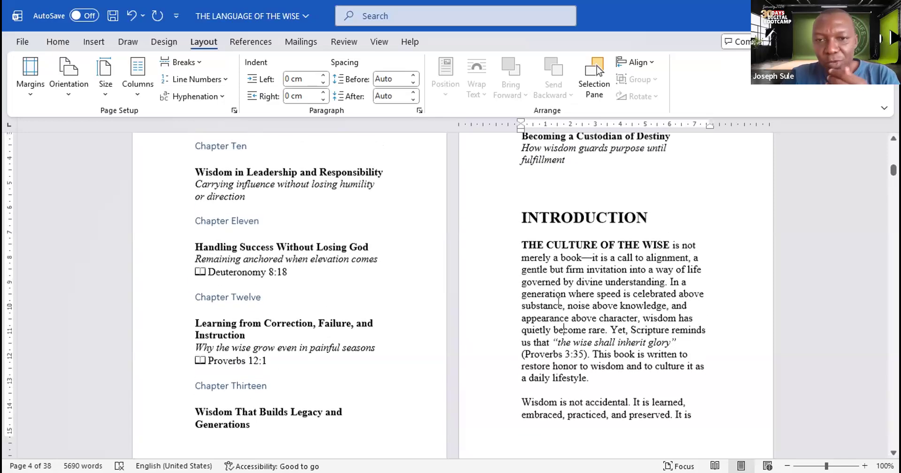
pyautogui.scroll(-5, 560, 284)
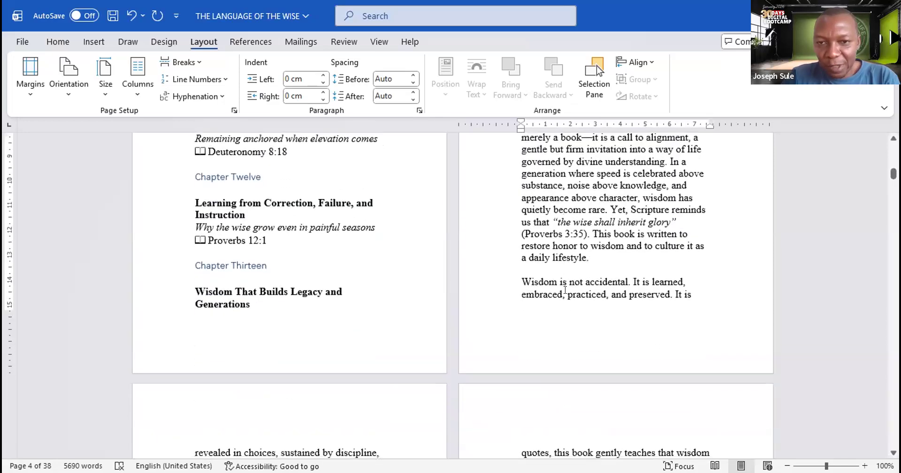
pyautogui.scroll(4, 567, 280)
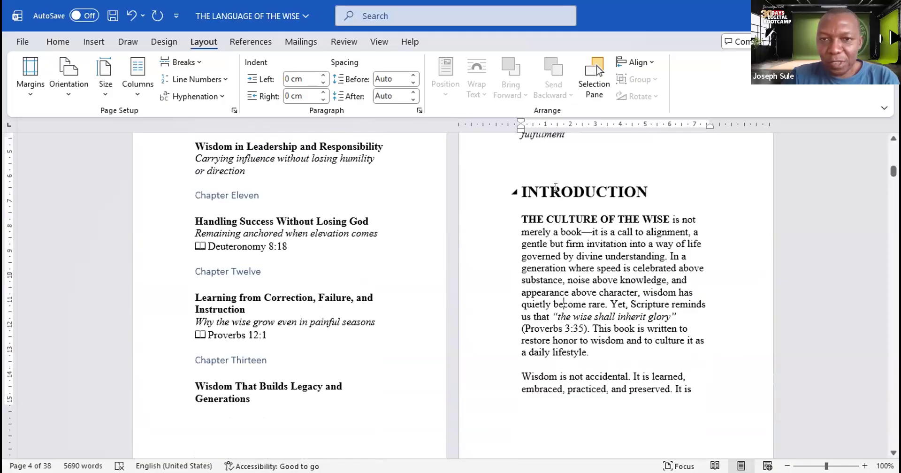
# Step: Apply the Normal style to the INTRODUCTION heading
pyautogui.click(506, 190)
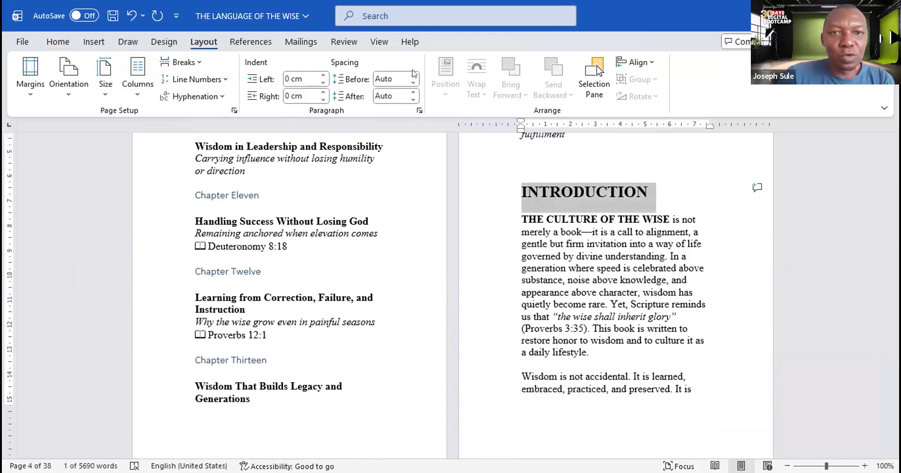
pyautogui.click(57, 44)
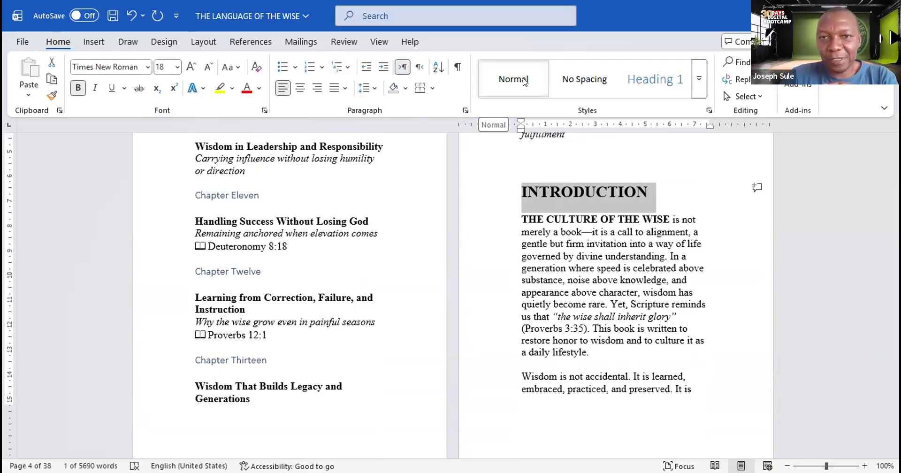
pyautogui.click(530, 82)
pyautogui.click(559, 238)
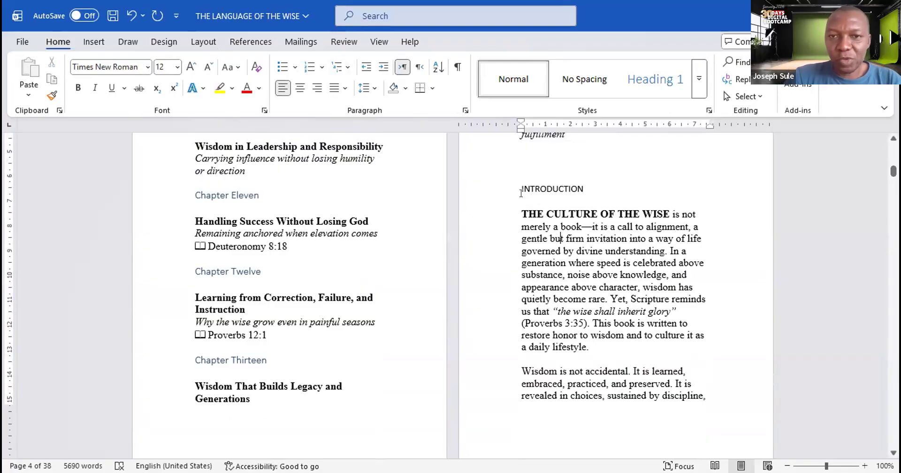
# Step: Insert a page break directly before the word INTRODUCTION so the introduction starts on its own page
pyautogui.click(522, 190)
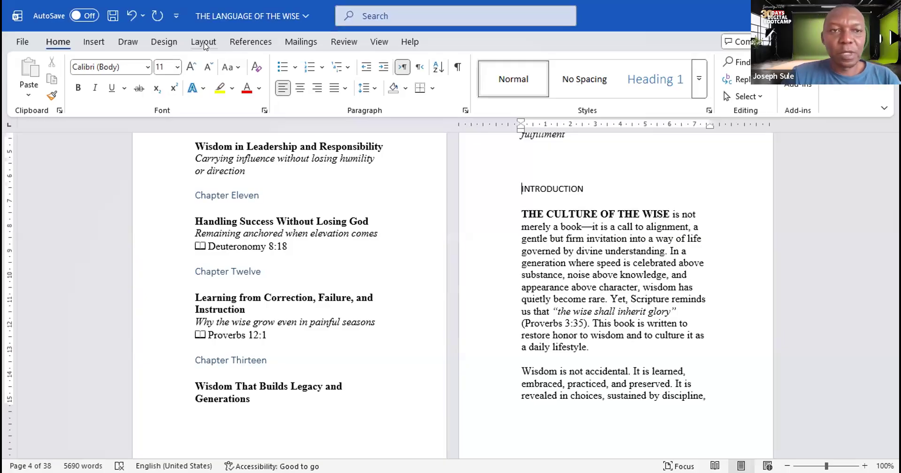
pyautogui.click(203, 43)
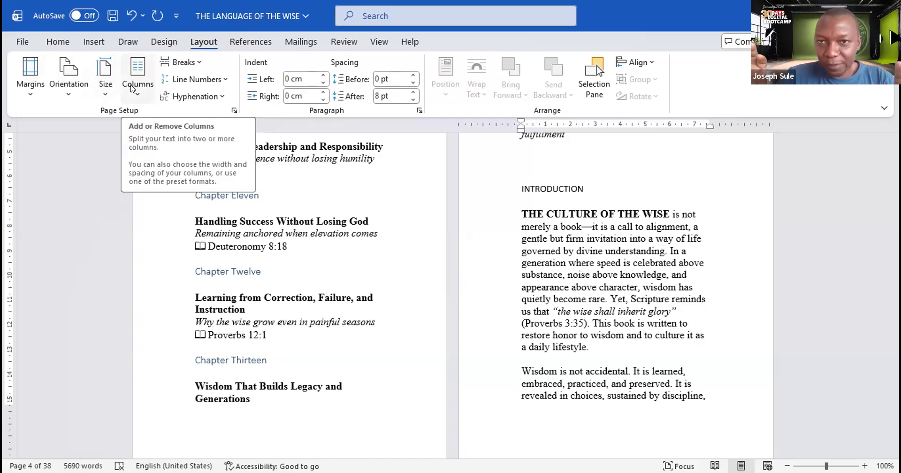
pyautogui.click(195, 66)
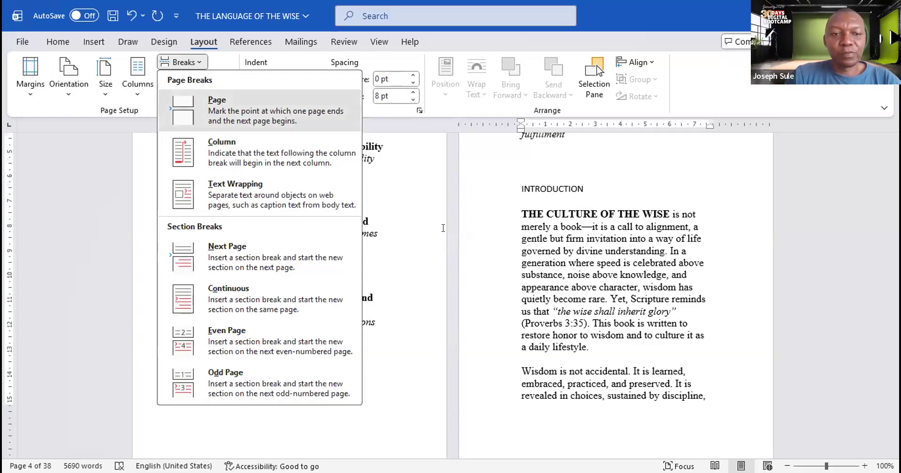
pyautogui.click(291, 119)
pyautogui.scroll(-2, 358, 248)
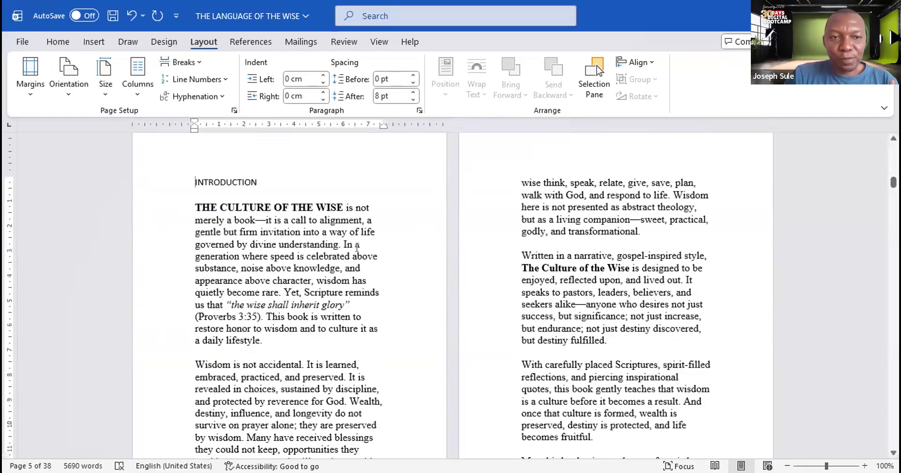
# Step: Enter the filler lines "Hfhjgjgj", "Jfjfjfh", "Cnvnhghghg", "Hvhugugug", "Nvnhgyg" and "fhfhfyryr" below the Chapter Fourteen contents entry
pyautogui.scroll(10, 546, 255)
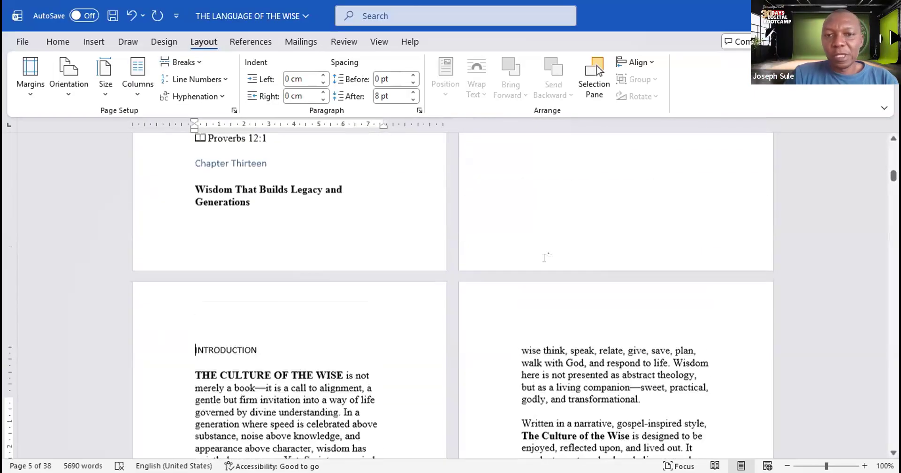
pyautogui.click(547, 256)
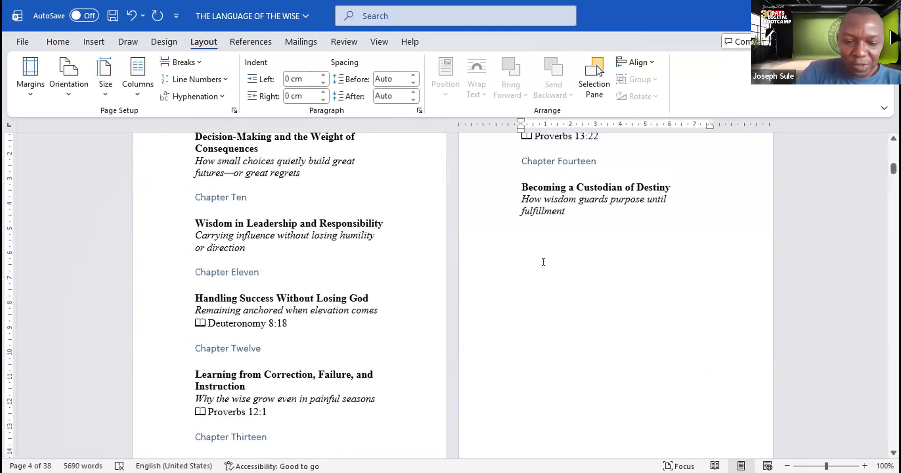
pyautogui.write('hfhjgjgj')
pyautogui.press('Return')
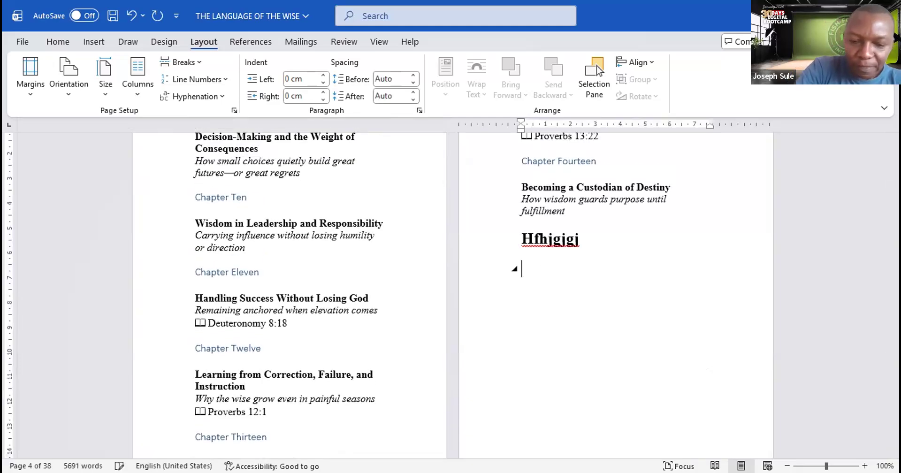
pyautogui.write('jfjfjfh')
pyautogui.press('Return')
pyautogui.write('cnvnhghghg')
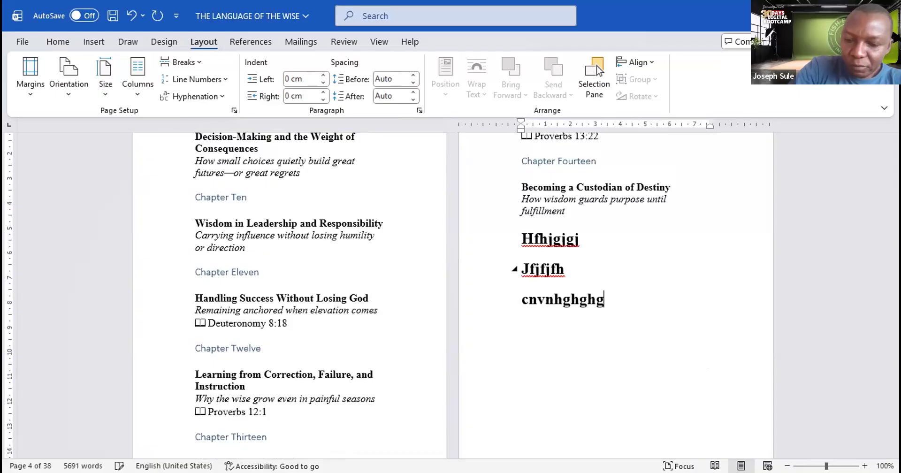
pyautogui.press('Return')
pyautogui.write('hvhugugug')
pyautogui.press('Return')
pyautogui.write('nvnhgyg')
pyautogui.press('Return')
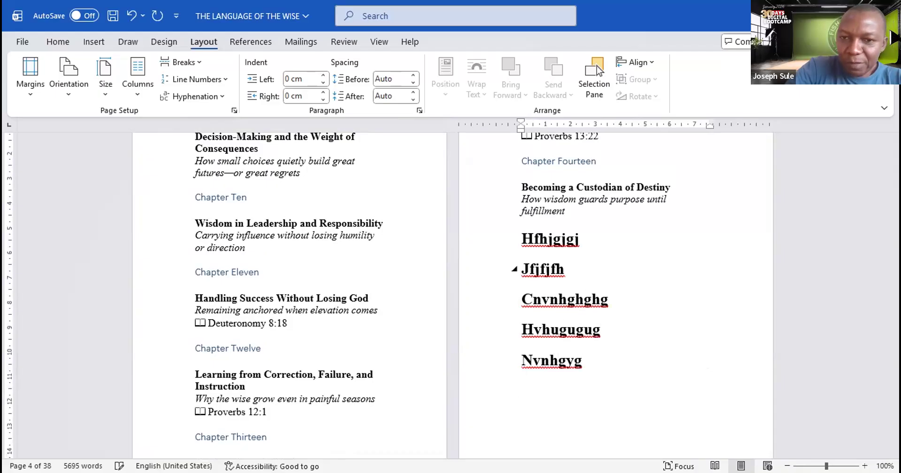
pyautogui.write('fhfhfyryr')
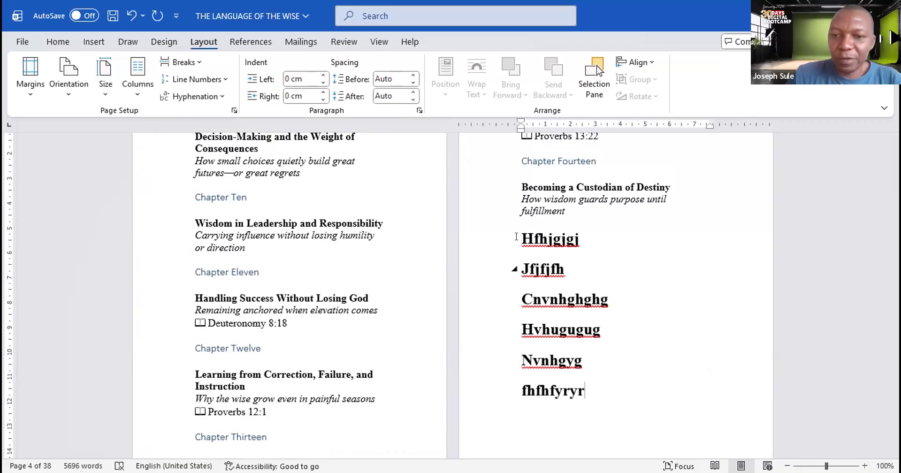
# Step: Add the filler lines "ehhyffff" and "hrhryfyychhfhfh" below the existing filler text, in front of the page break
pyautogui.scroll(-3, 617, 280)
pyautogui.scroll(-1, 617, 280)
pyautogui.click(565, 256)
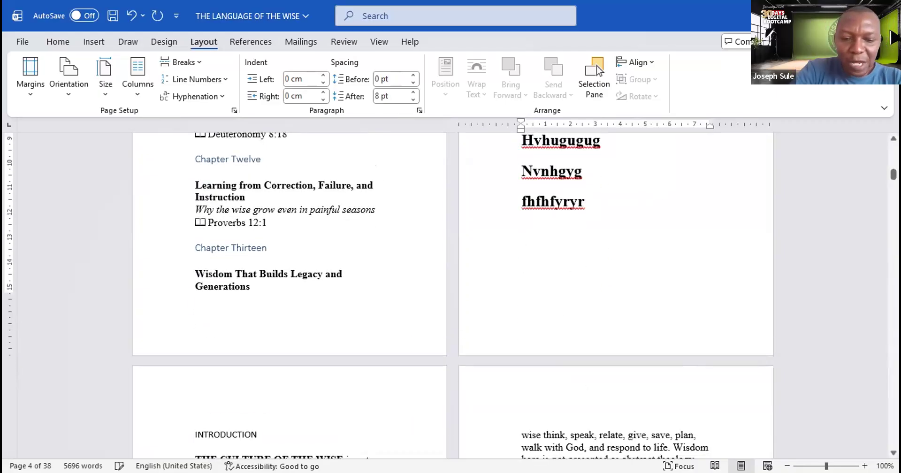
pyautogui.write('ehhyffff')
pyautogui.press('Return')
pyautogui.write('hrhryfyychhfhfh')
pyautogui.press('Return')
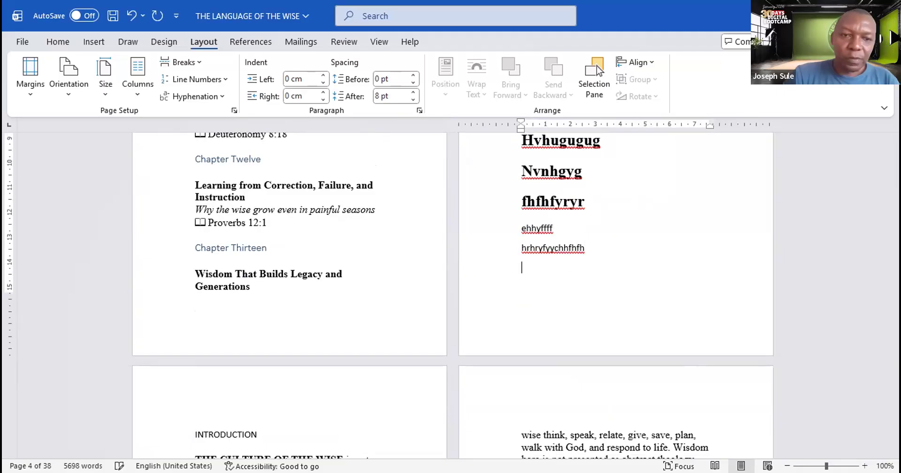
# Step: Examine the position of the INTRODUCTION page and its following text after the filler lines were added before the page break
pyautogui.scroll(-5, 322, 297)
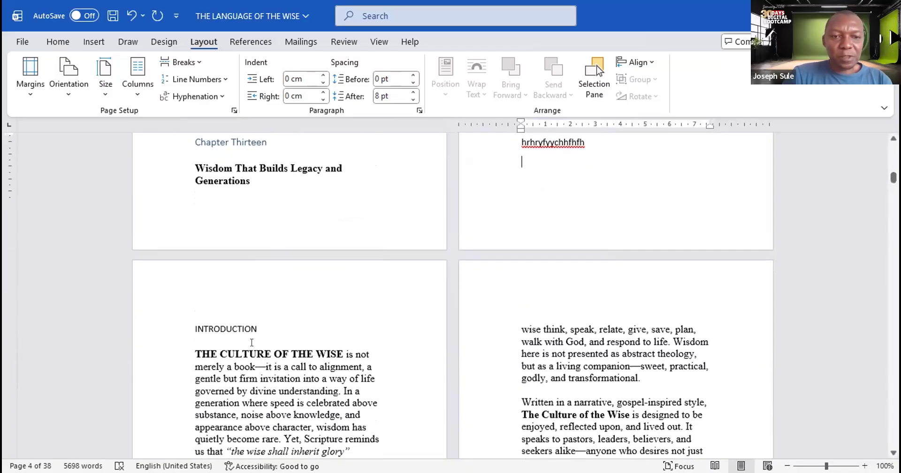
pyautogui.scroll(-8, 251, 342)
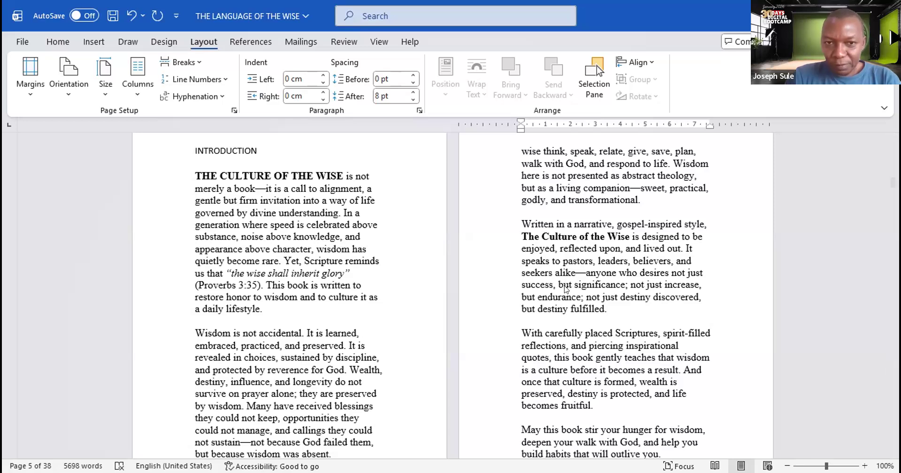
pyautogui.click(620, 397)
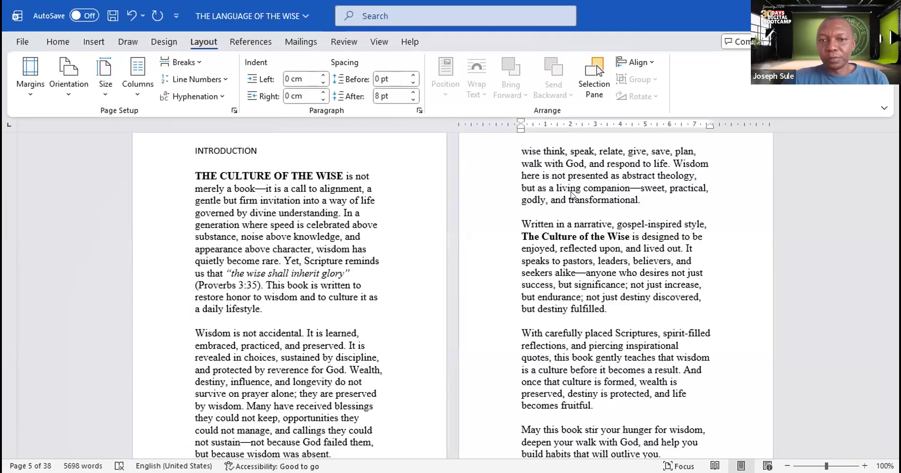
pyautogui.scroll(3, 628, 287)
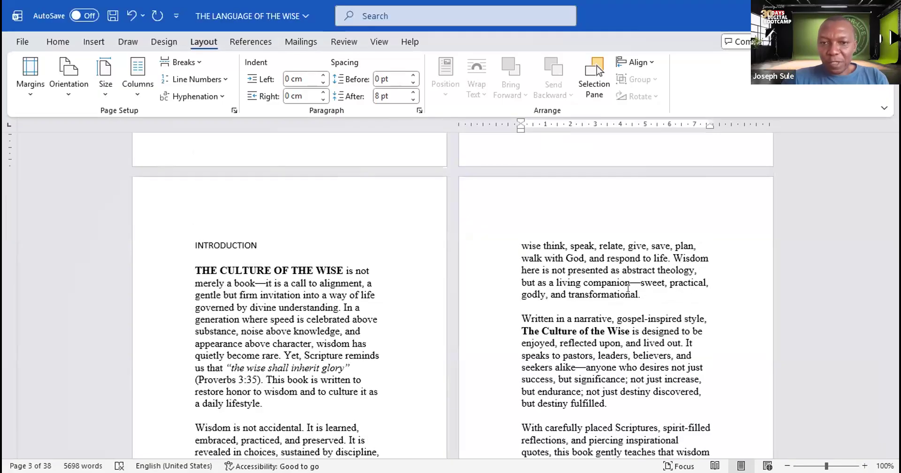
pyautogui.scroll(1, 430, 261)
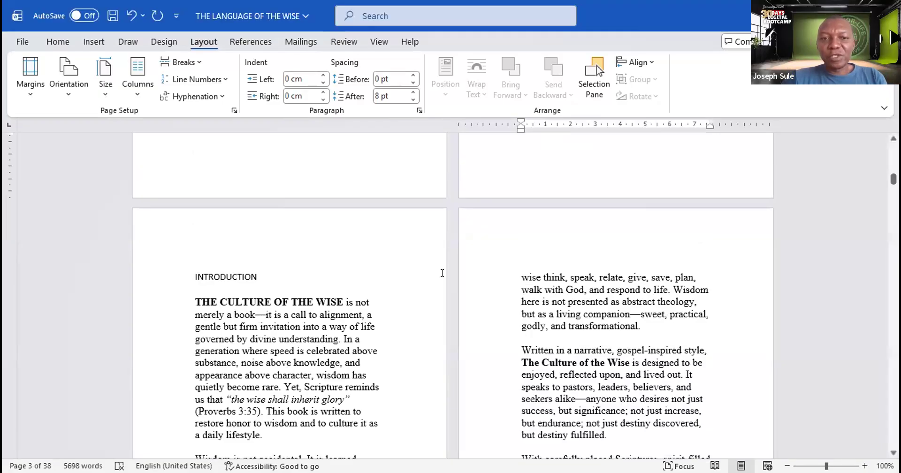
pyautogui.scroll(2, 430, 261)
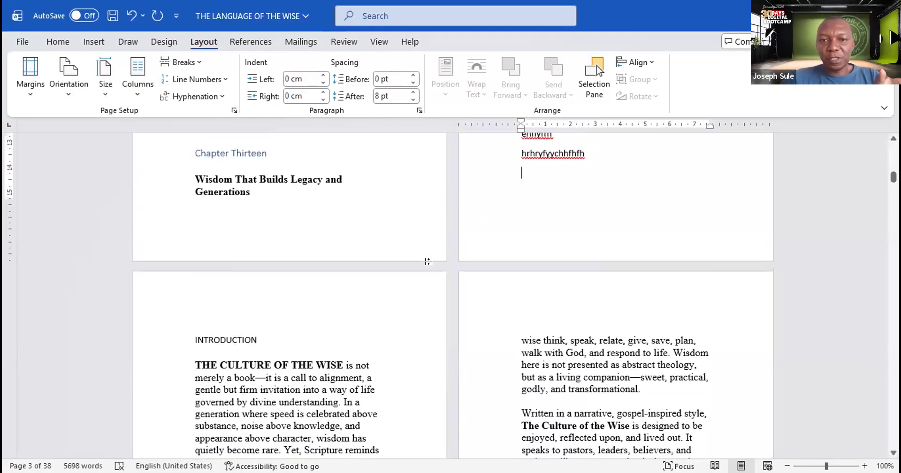
pyautogui.scroll(2, 429, 261)
pyautogui.scroll(-2, 430, 261)
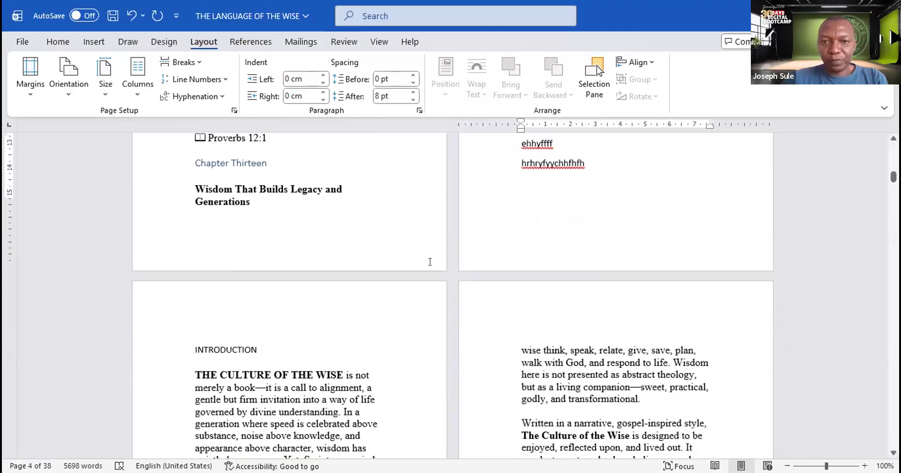
# Step: Apply the Normal style to the "**Chapter One" heading that follows the introduction
pyautogui.scroll(-14, 430, 261)
pyautogui.scroll(-3, 430, 261)
pyautogui.scroll(3, 430, 261)
pyautogui.scroll(-2, 429, 262)
pyautogui.scroll(-3, 429, 261)
pyautogui.scroll(3, 429, 261)
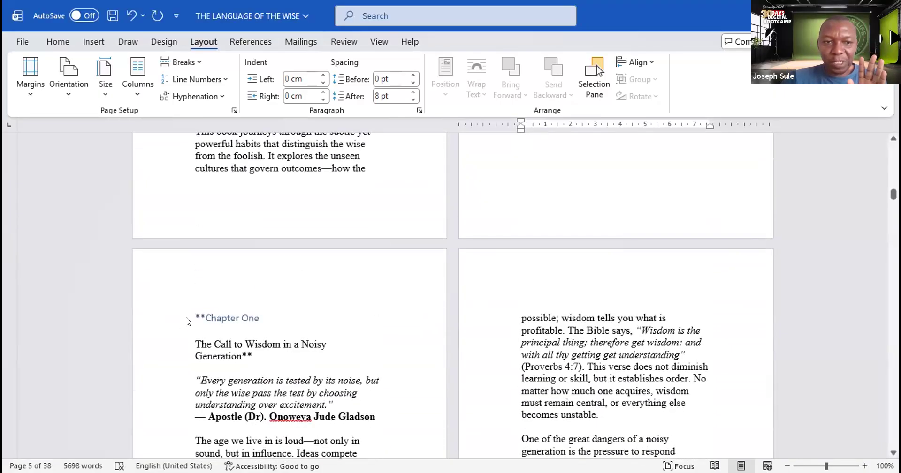
pyautogui.tripleClick(181, 311)
pyautogui.click(58, 42)
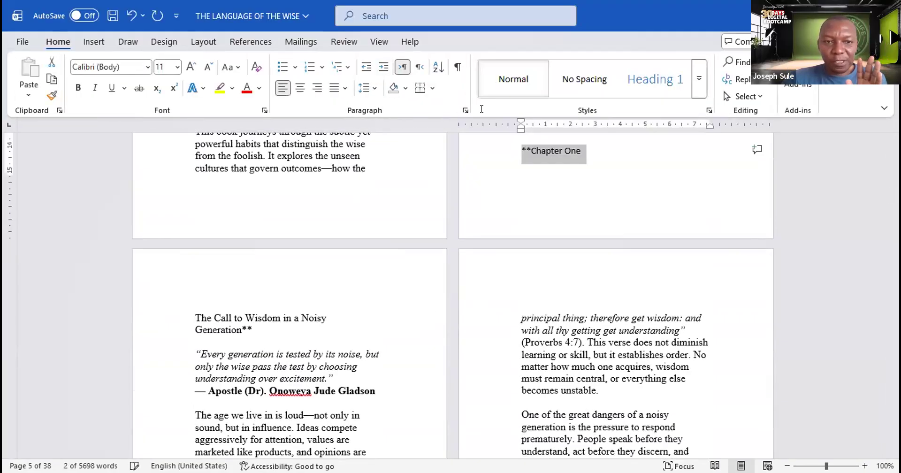
pyautogui.click(513, 79)
pyautogui.click(533, 165)
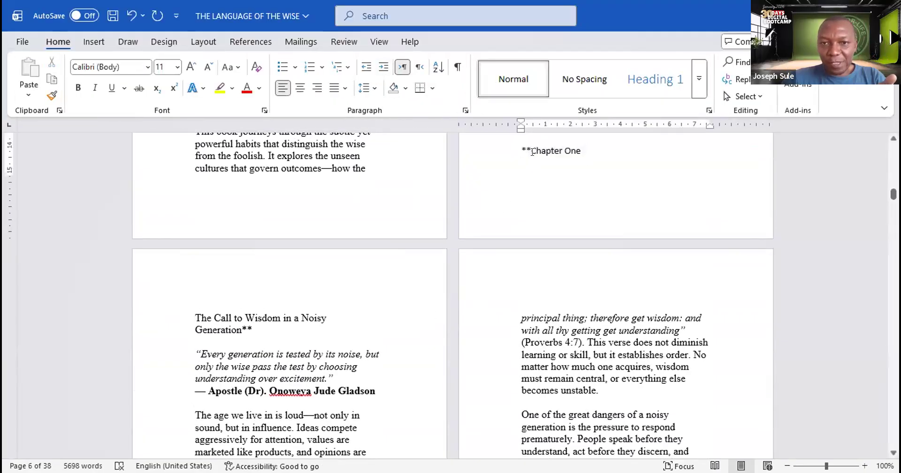
# Step: Delete the asterisks in front of Chapter One and insert a page break directly before it
pyautogui.scroll(3, 535, 183)
pyautogui.moveTo(532, 213); pyautogui.dragTo(511, 202)
pyautogui.press('BackSpace')
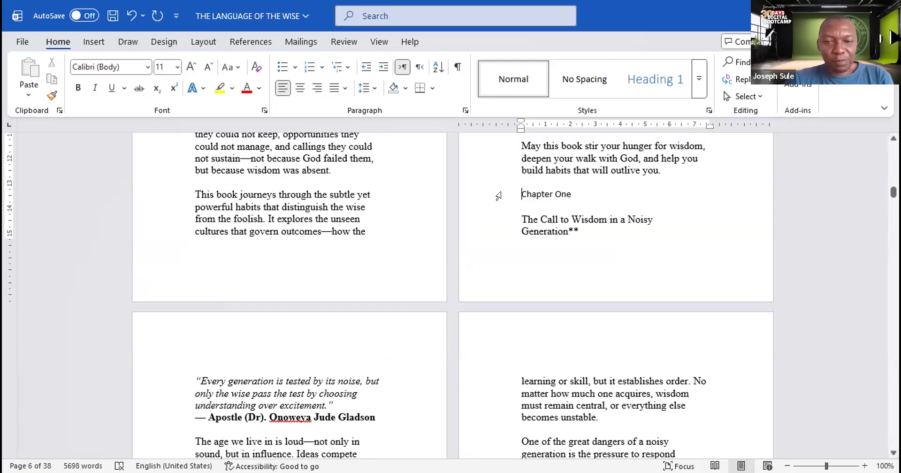
pyautogui.click(192, 46)
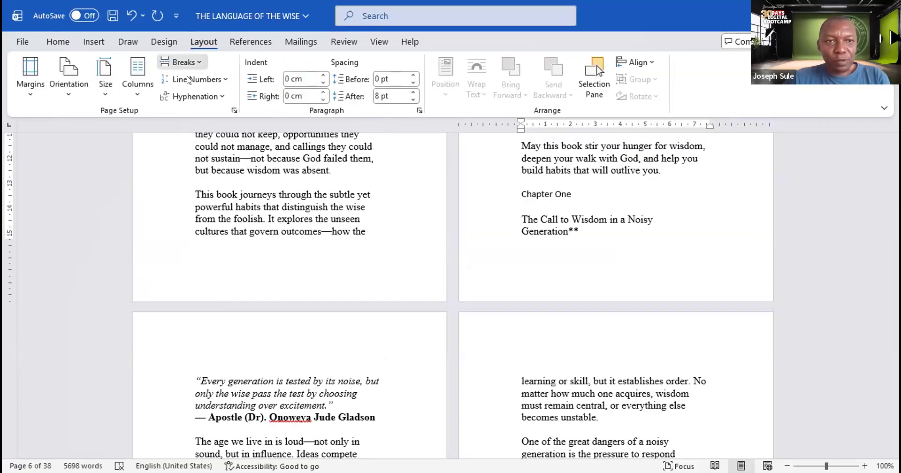
pyautogui.hotkey('ctrl', 'Return')
pyautogui.scroll(-4, 334, 266)
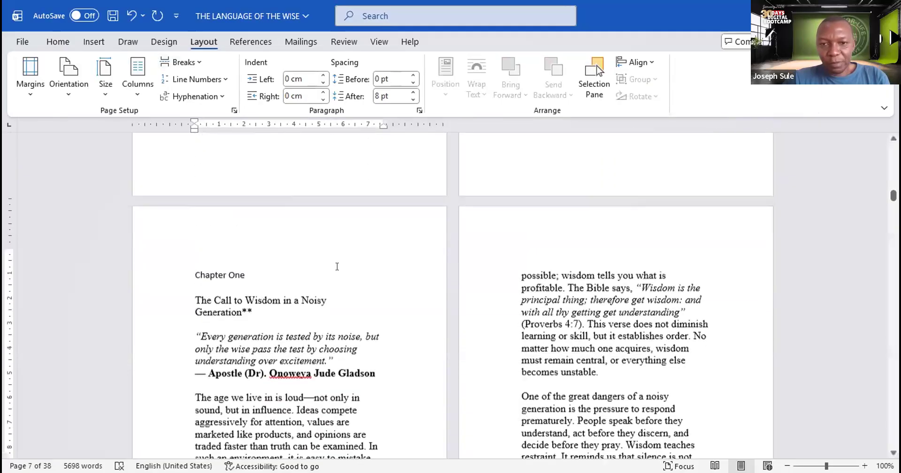
# Step: Apply the Normal style to the "**Chapter Two" heading at the end of the first chapter
pyautogui.scroll(-15, 350, 261)
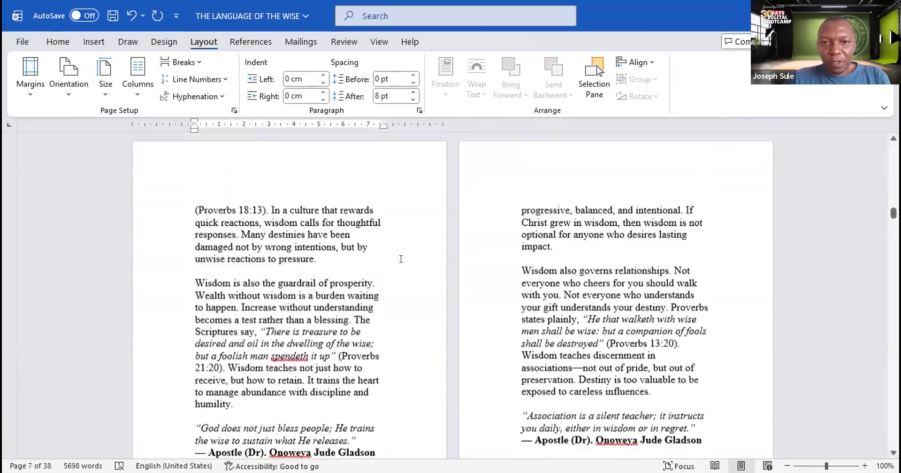
pyautogui.scroll(-12, 401, 258)
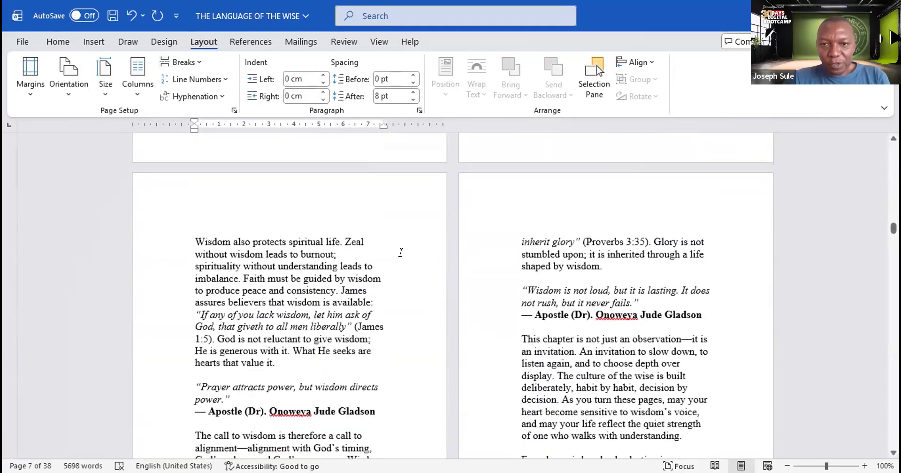
pyautogui.scroll(-1, 401, 252)
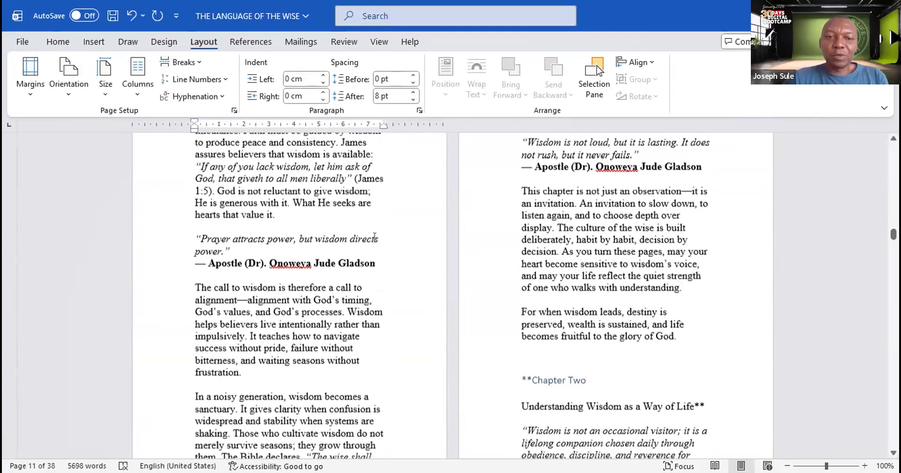
pyautogui.scroll(-3, 375, 236)
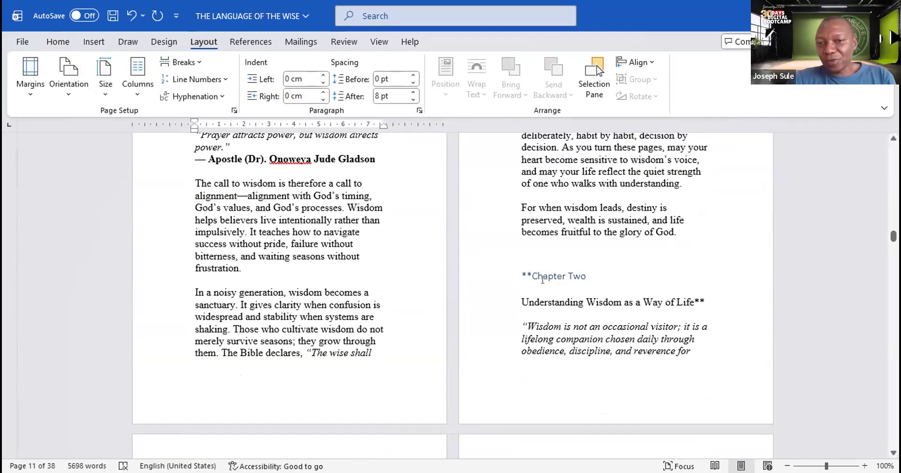
pyautogui.moveTo(595, 272); pyautogui.dragTo(475, 270)
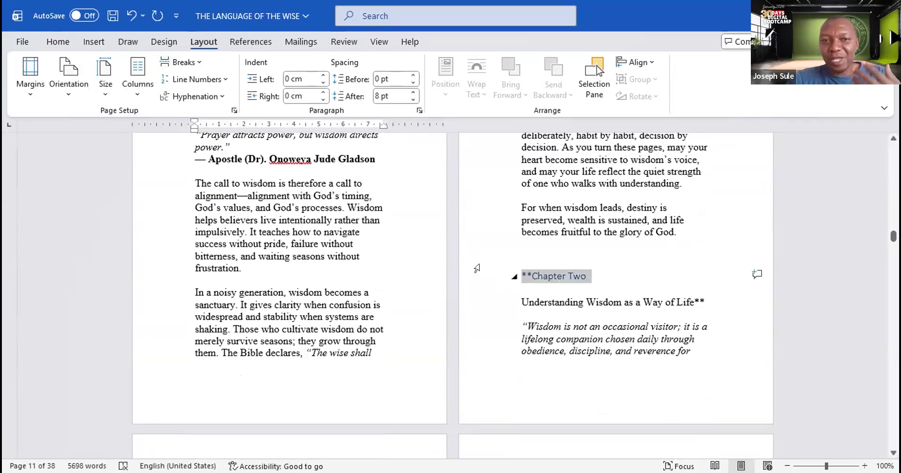
pyautogui.click(66, 43)
pyautogui.click(514, 84)
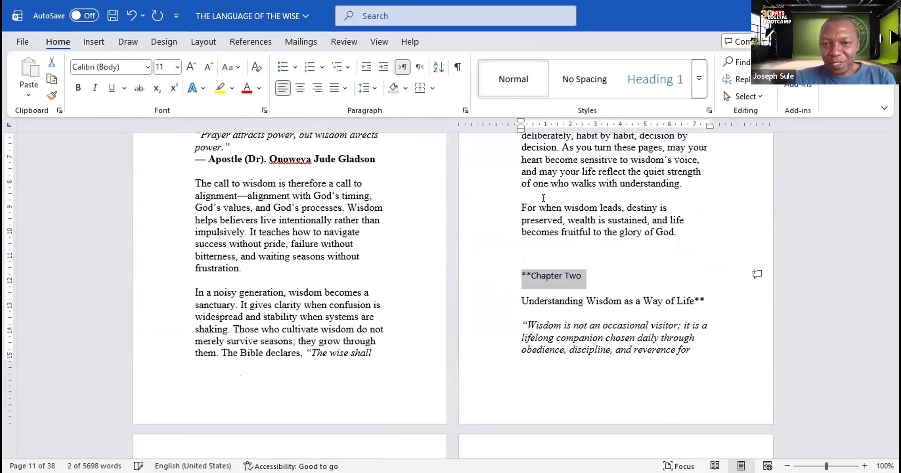
# Step: Delete the two asterisks in front of Chapter Two
pyautogui.click(526, 273)
pyautogui.press('BackSpace')
pyautogui.press('BackSpace')
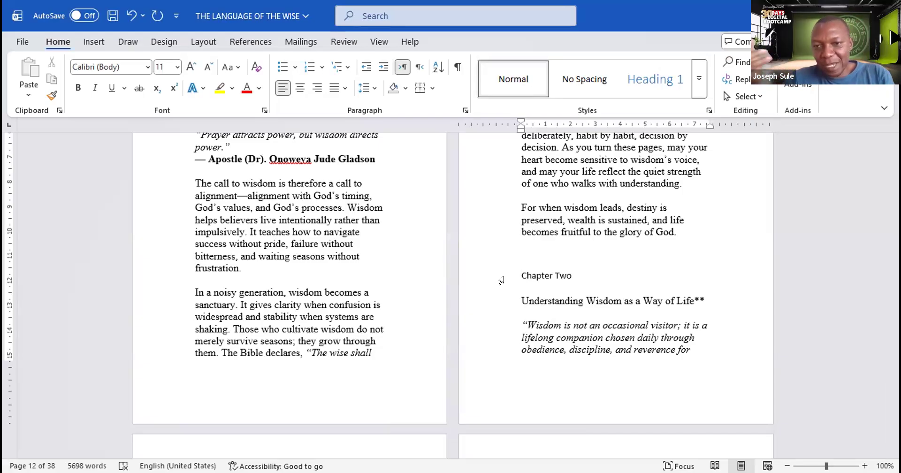
# Step: Delete the two asterisks at the end of the chapter title "Understanding Wisdom as a Way of Life"
pyautogui.scroll(1, 663, 356)
pyautogui.scroll(1, 662, 356)
pyautogui.click(700, 363)
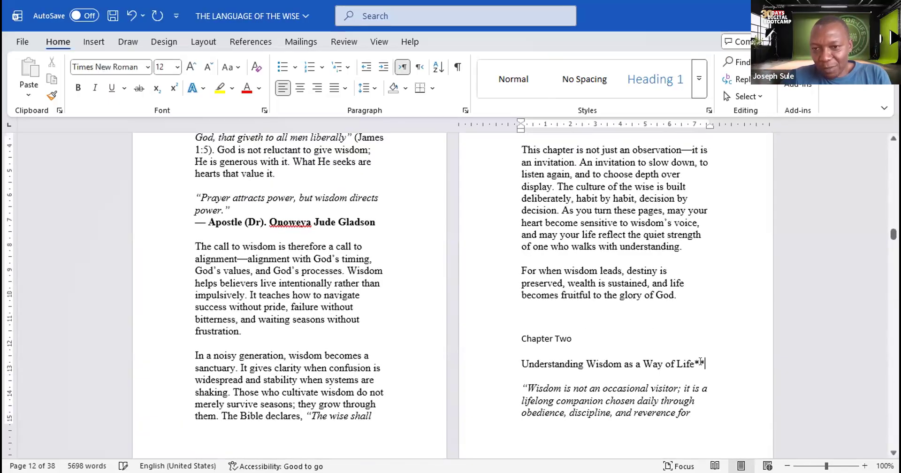
pyautogui.press('BackSpace')
pyautogui.press('BackSpace')
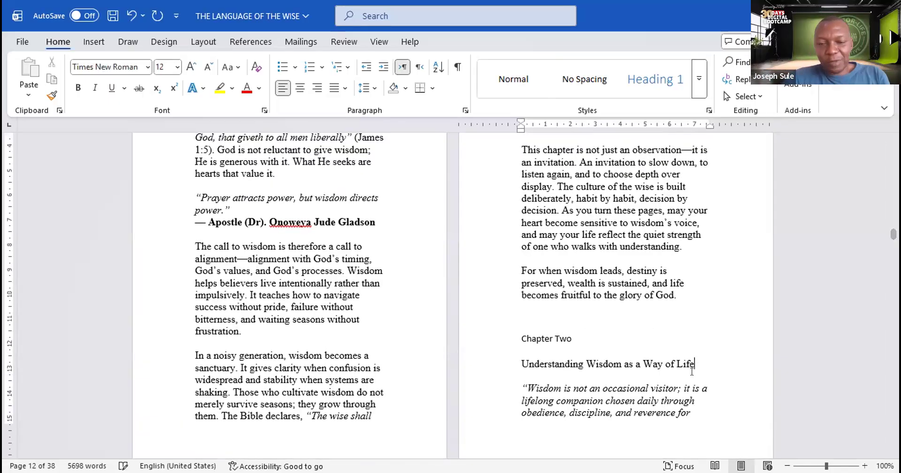
# Step: Insert a page break directly before the Chapter Two heading so it starts on its own page
pyautogui.scroll(-3, 692, 372)
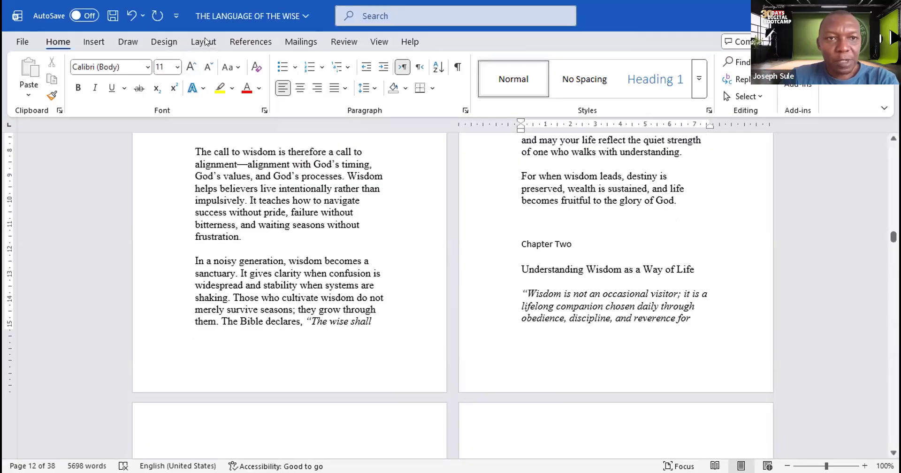
pyautogui.click(205, 42)
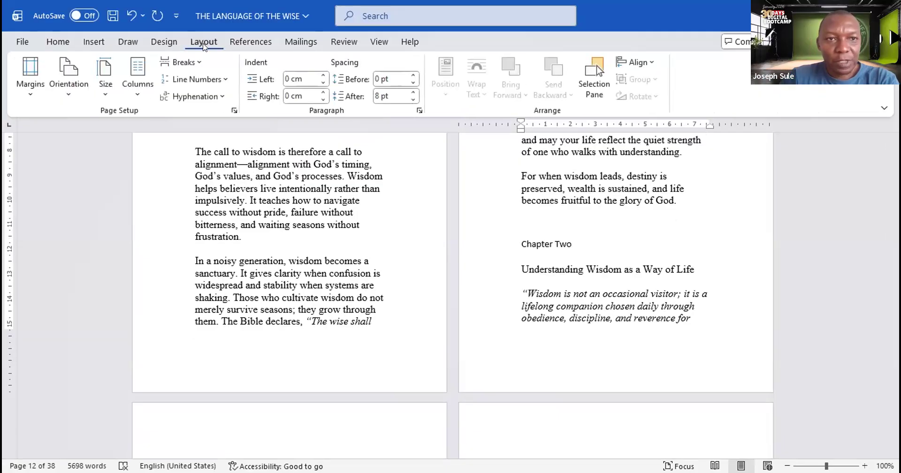
pyautogui.click(198, 62)
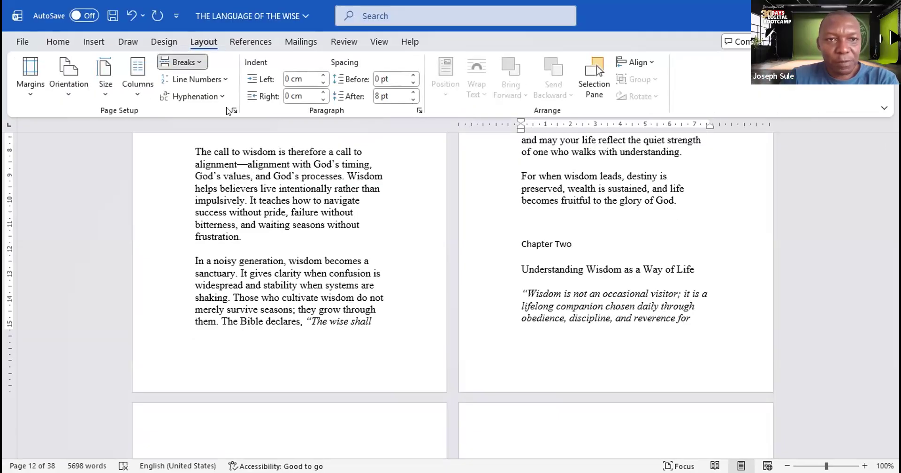
pyautogui.click(227, 105)
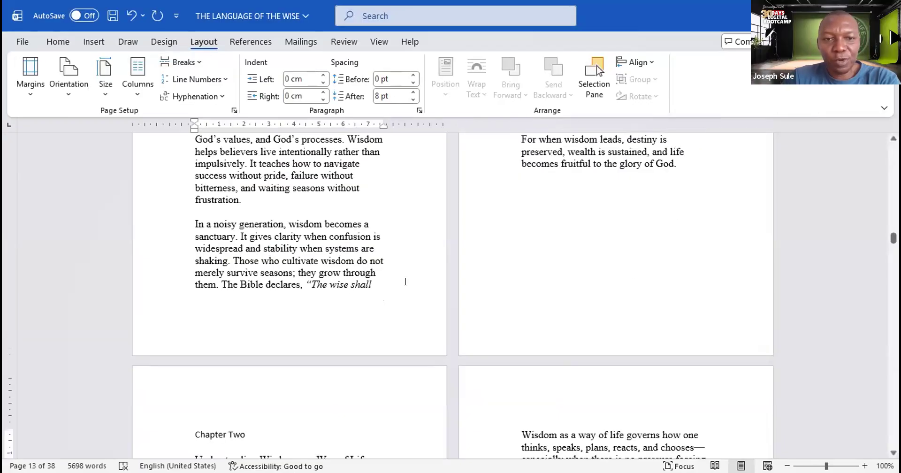
# Step: Apply the Normal style to the "**Chapter Three" heading at the end of the second chapter
pyautogui.scroll(-3, 406, 282)
pyautogui.scroll(-10, 406, 282)
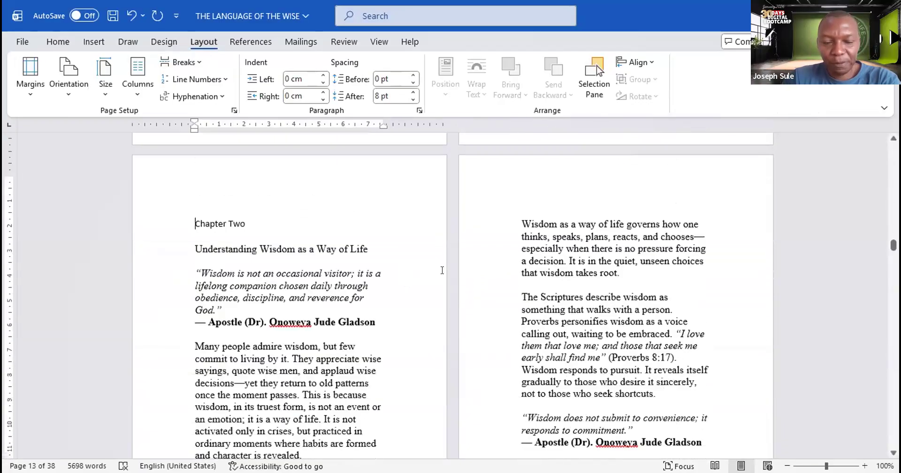
pyautogui.scroll(-10, 450, 266)
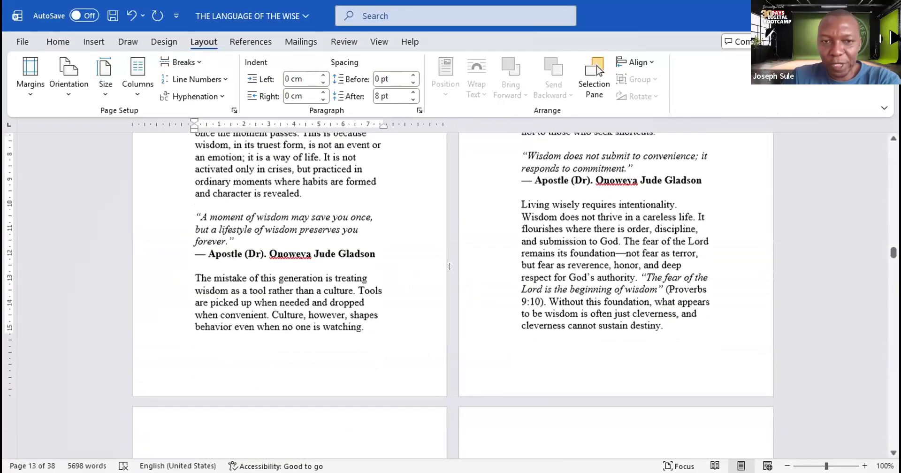
pyautogui.scroll(-5, 451, 268)
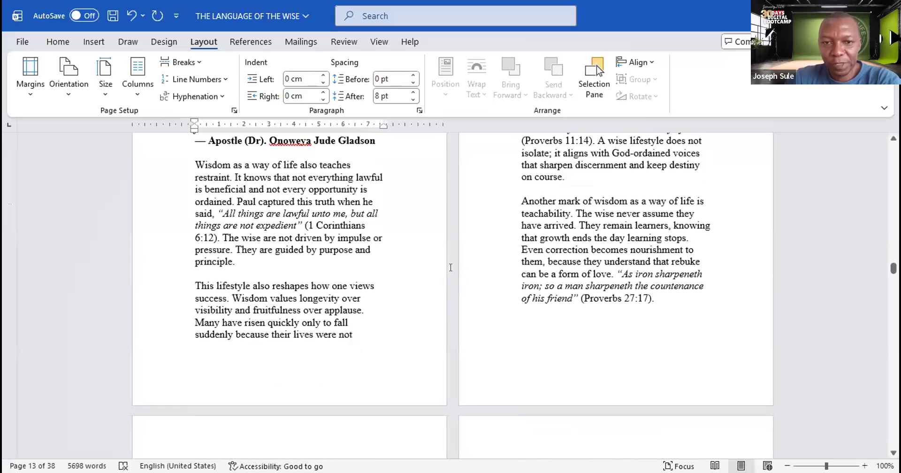
pyautogui.scroll(-5, 449, 266)
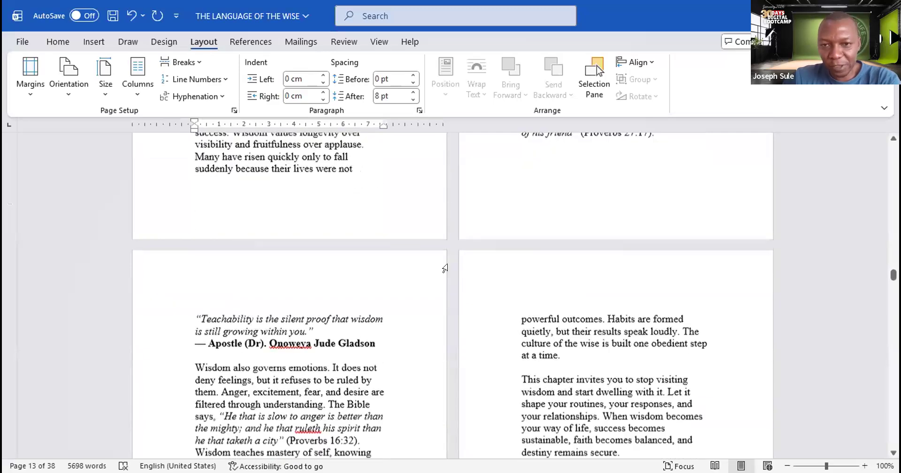
pyautogui.scroll(-1, 563, 244)
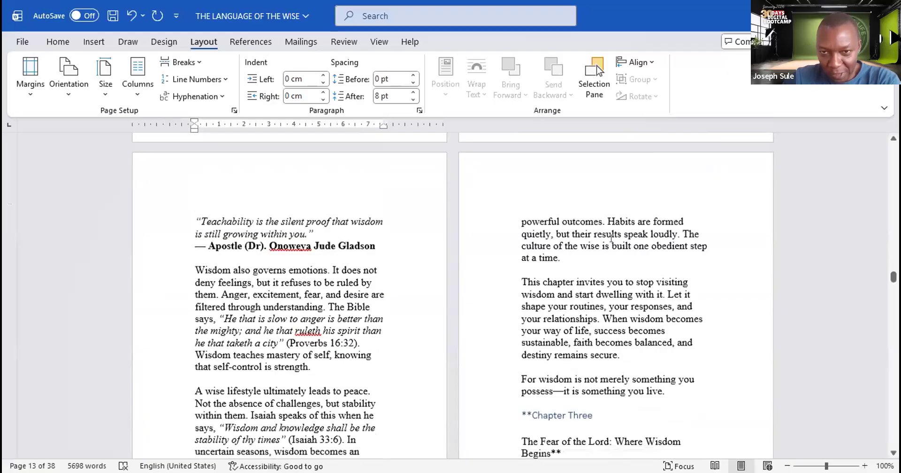
pyautogui.scroll(-7, 612, 237)
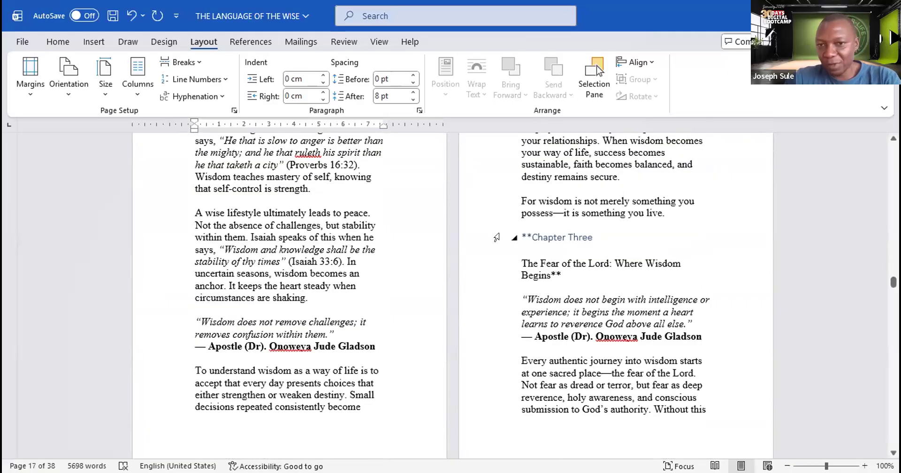
pyautogui.click(497, 237)
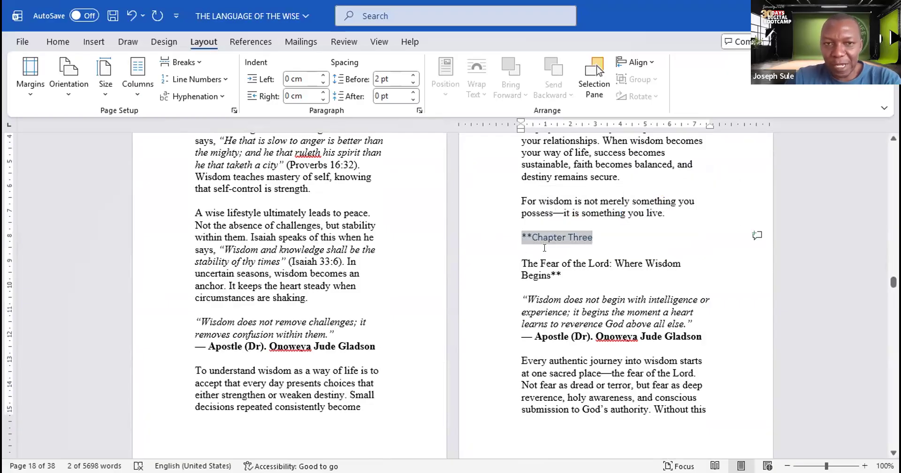
pyautogui.click(55, 44)
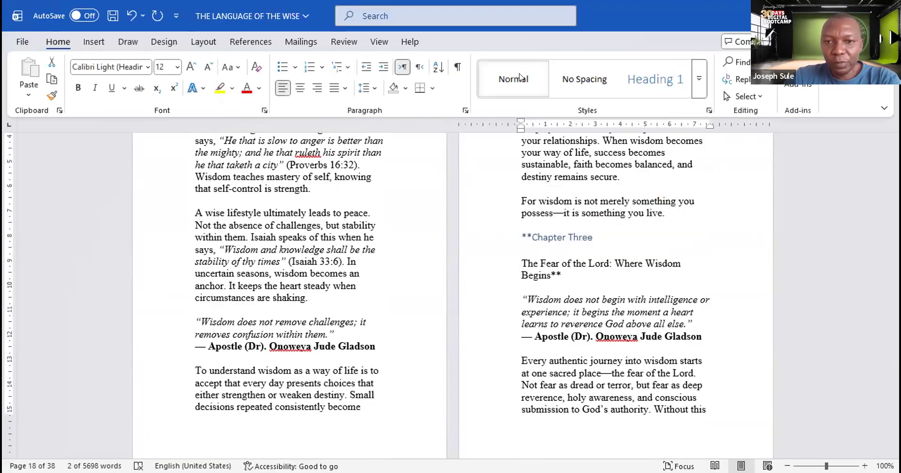
pyautogui.click(520, 78)
# Step: Delete the two asterisks in front of Chapter Three and insert a page break directly before it
pyautogui.click(525, 232)
pyautogui.moveTo(531, 236); pyautogui.dragTo(518, 237)
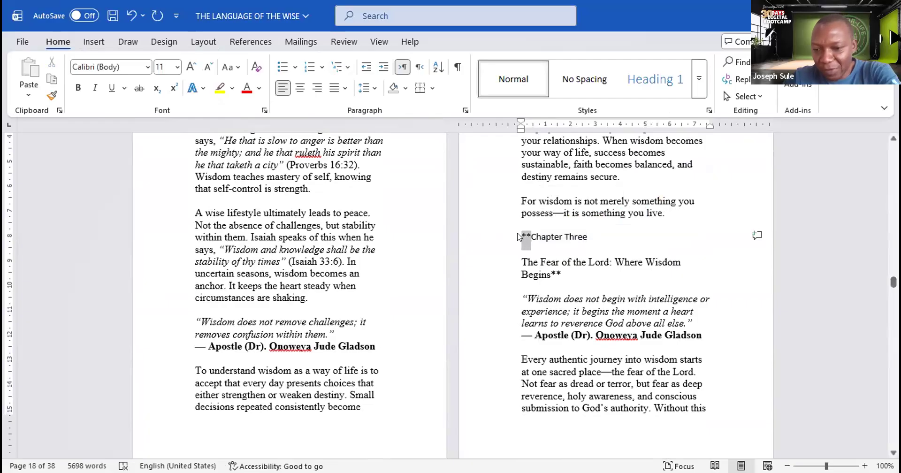
pyautogui.press('Delete')
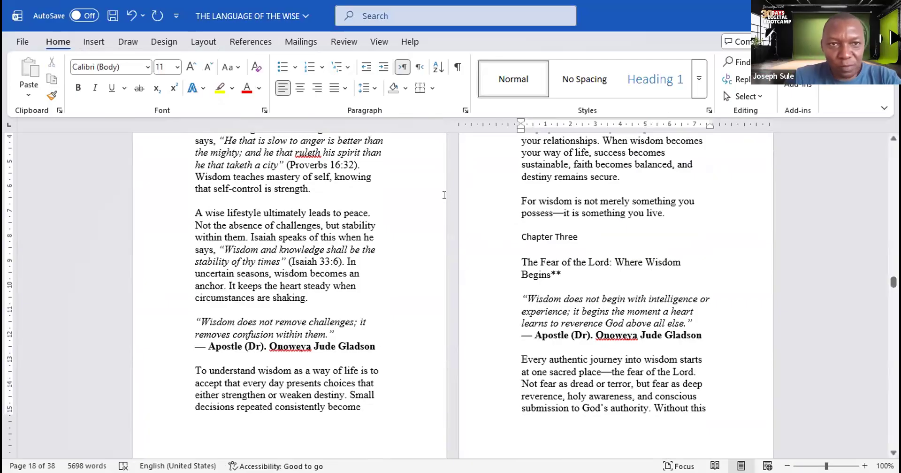
pyautogui.click(203, 42)
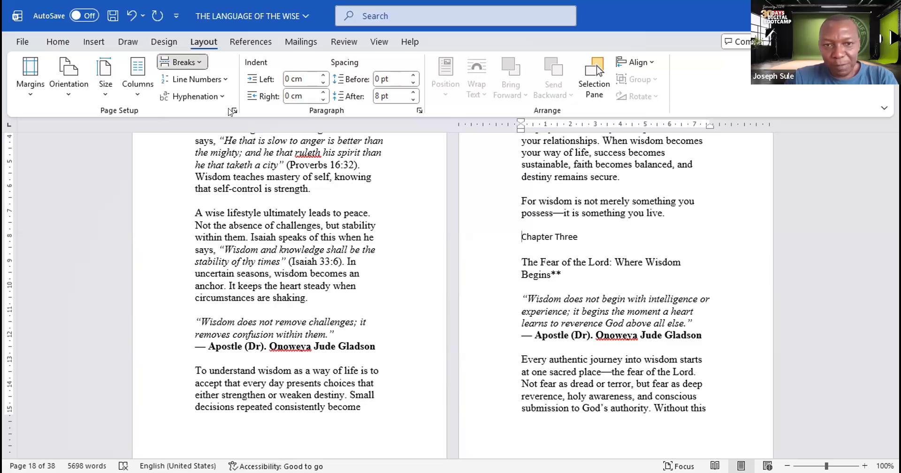
pyautogui.click(182, 62)
pyautogui.click(218, 117)
# Step: Apply the Normal style to the "**Chapter Four" heading that follows the third chapter
pyautogui.scroll(-7, 376, 227)
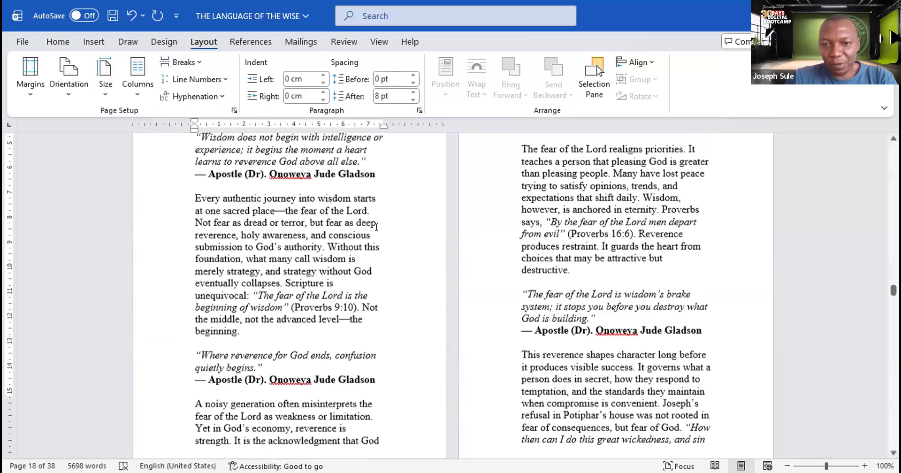
pyautogui.scroll(-5, 376, 227)
pyautogui.scroll(-20, 376, 227)
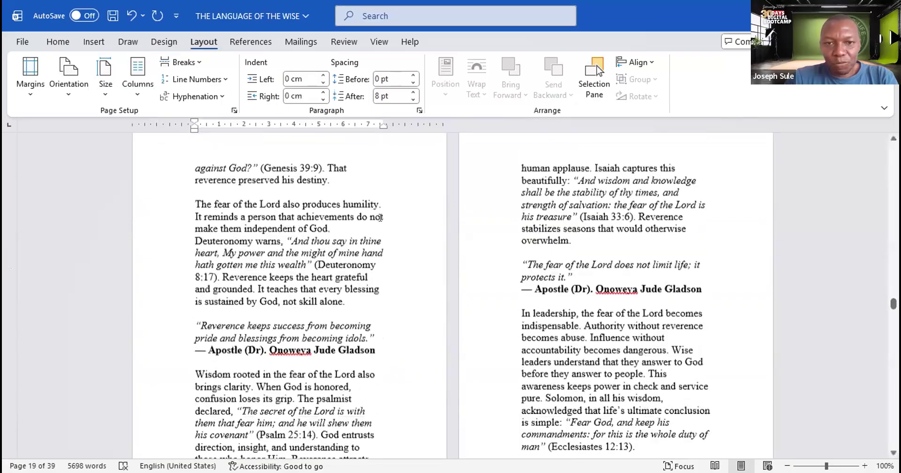
pyautogui.scroll(-3, 501, 179)
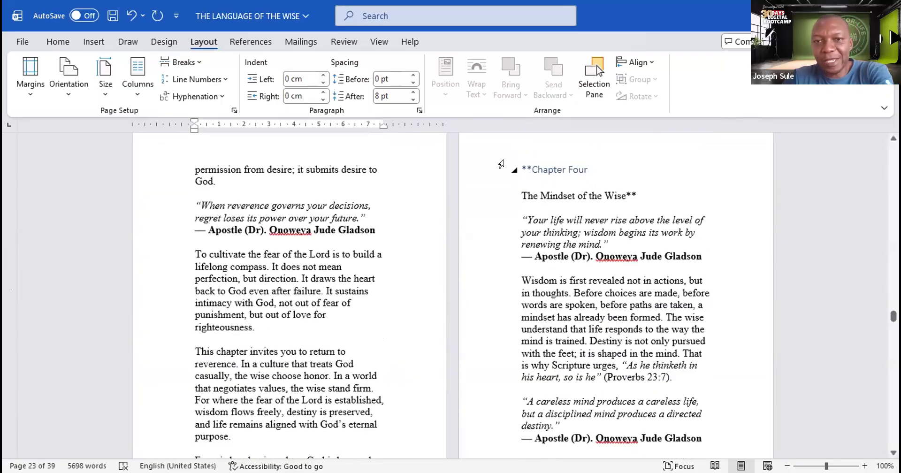
pyautogui.click(501, 167)
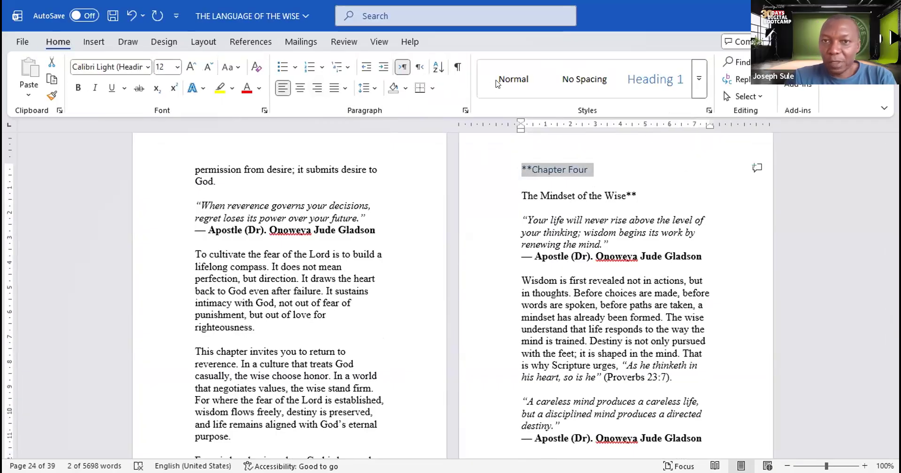
pyautogui.click(511, 80)
# Step: Delete the two asterisks in front of Chapter Four
pyautogui.scroll(7, 526, 210)
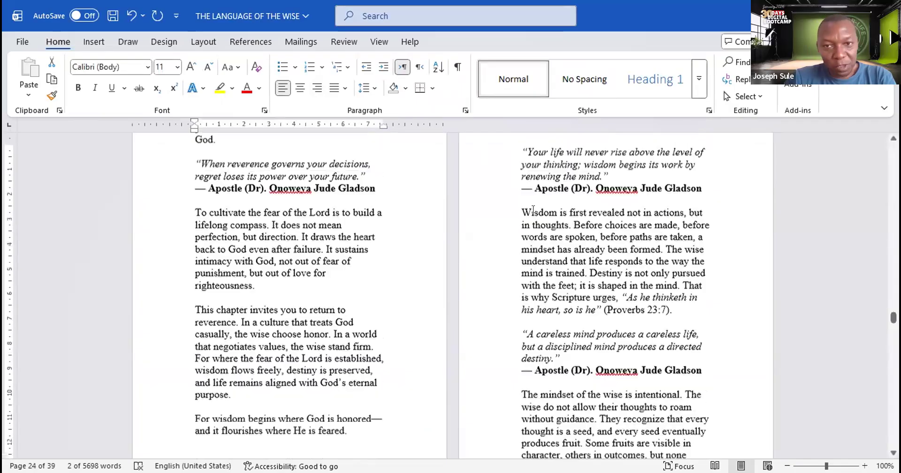
pyautogui.scroll(2, 533, 208)
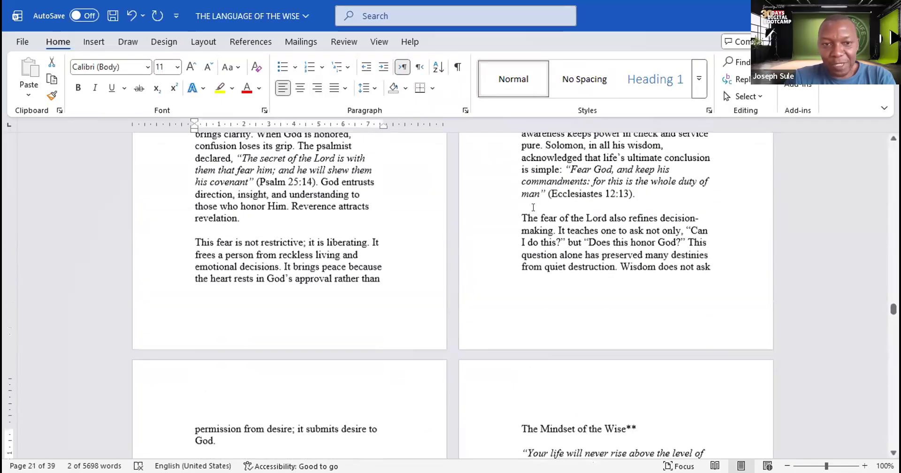
pyautogui.scroll(-7, 528, 199)
pyautogui.scroll(-4, 524, 197)
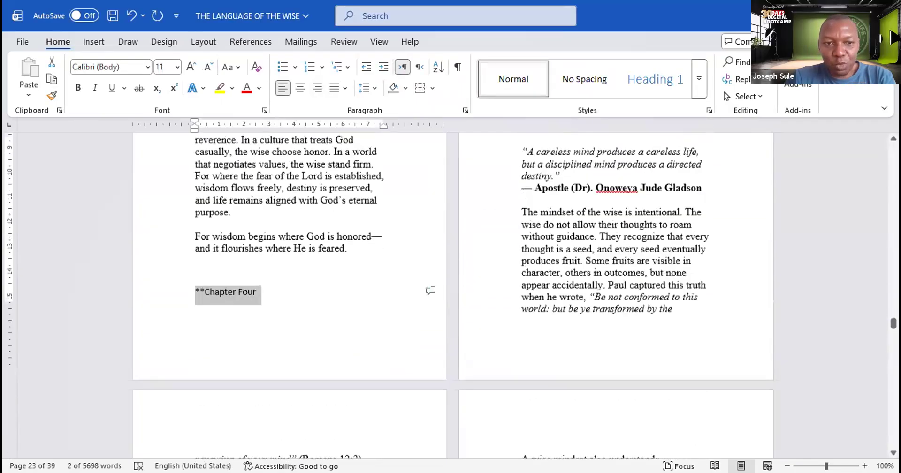
pyautogui.click(202, 273)
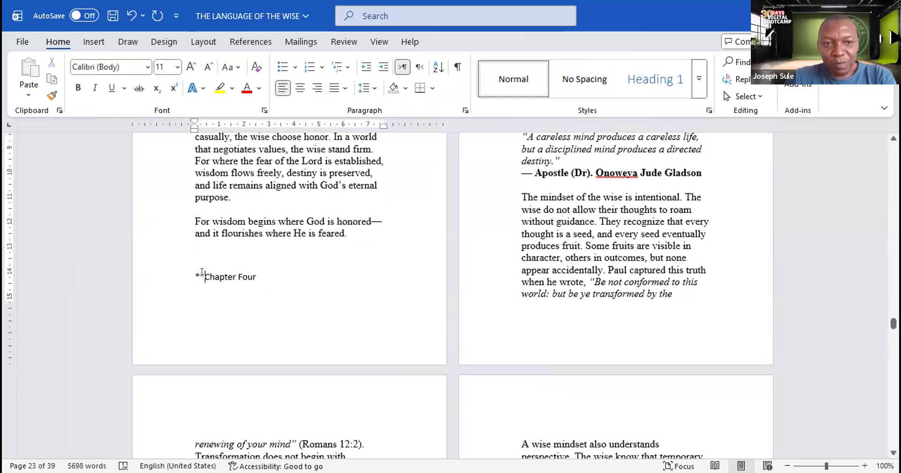
pyautogui.press('BackSpace')
pyautogui.press('BackSpace')
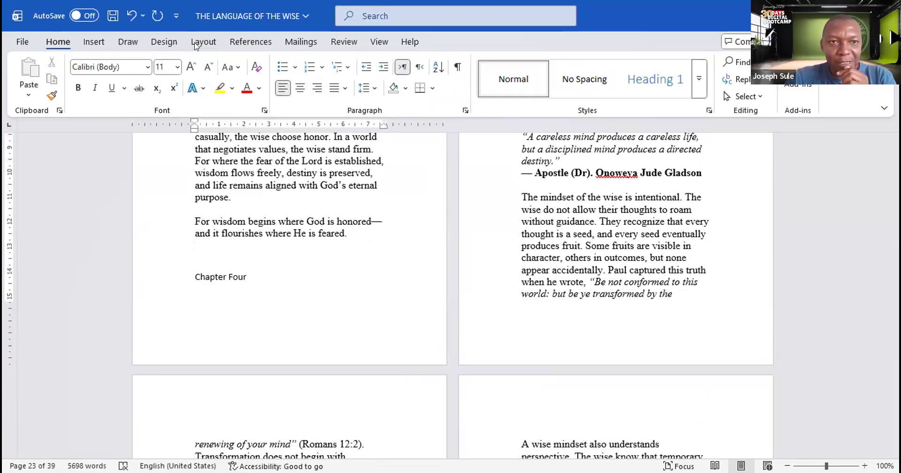
# Step: Insert a page break directly before the Chapter Four heading
pyautogui.click(196, 43)
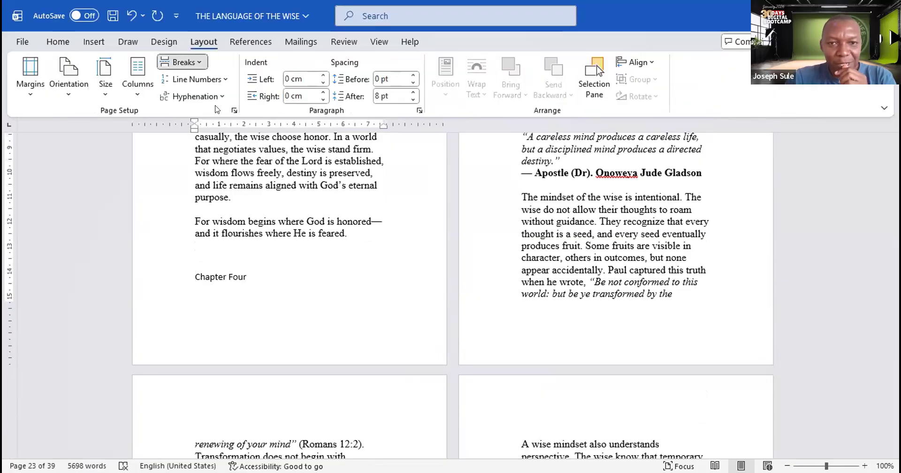
pyautogui.click(559, 229)
pyautogui.scroll(5, 561, 227)
# Step: Delete the two asterisks in front of the Chapter Five heading at the end of the fourth chapter
pyautogui.scroll(-14, 564, 226)
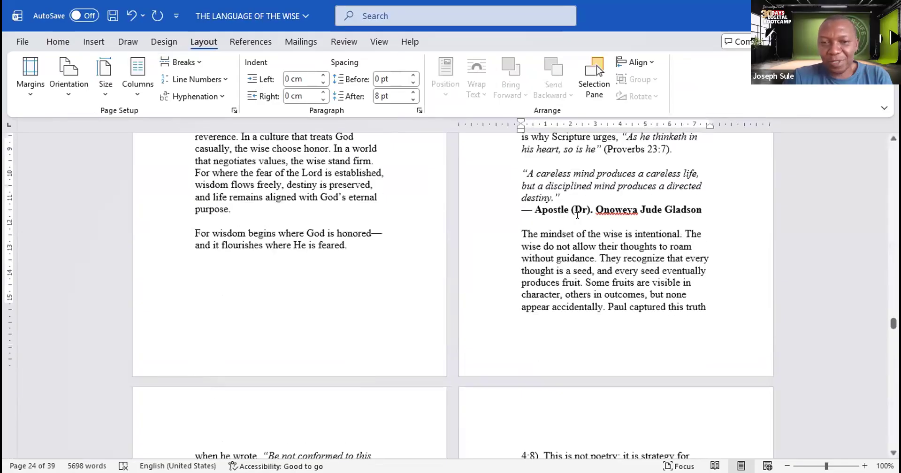
pyautogui.scroll(-15, 577, 214)
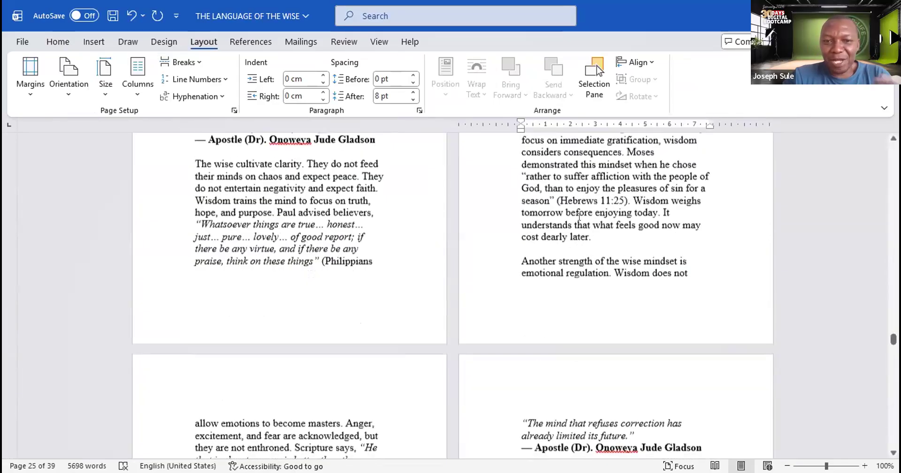
pyautogui.scroll(-3, 578, 216)
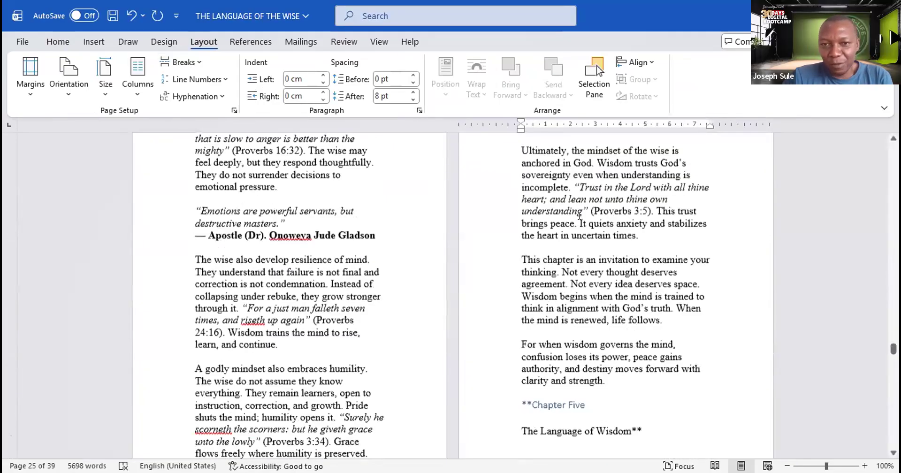
pyautogui.scroll(-5, 580, 215)
pyautogui.click(532, 189)
pyautogui.press('BackSpace')
pyautogui.press('BackSpace')
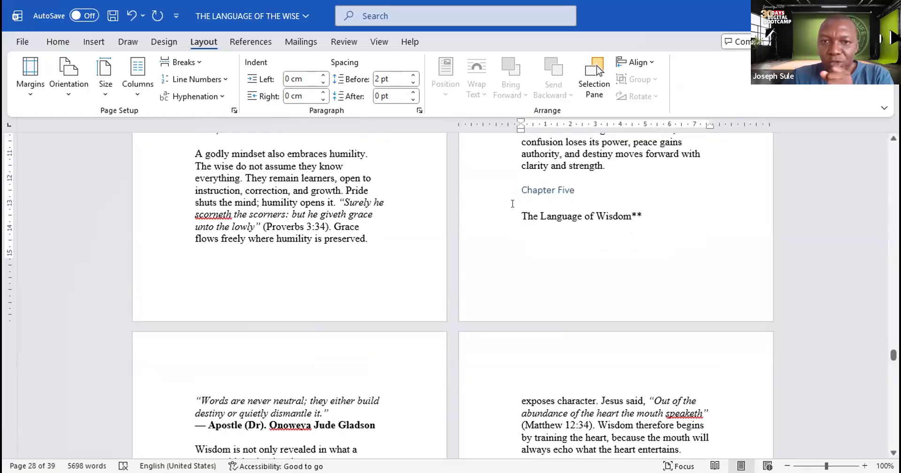
# Step: Try inserting a page break with the whole Chapter Five heading selected, and undo that change
pyautogui.click(514, 191)
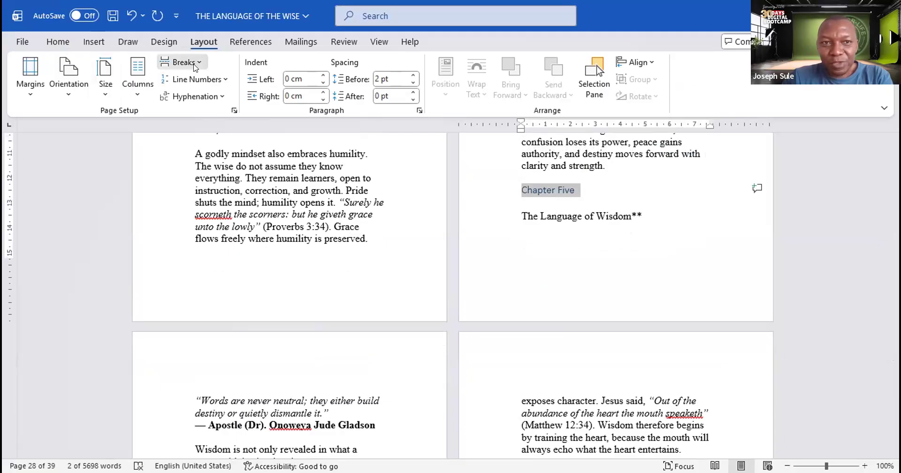
pyautogui.press('Delete')
pyautogui.scroll(-1, 259, 157)
pyautogui.scroll(-4, 260, 158)
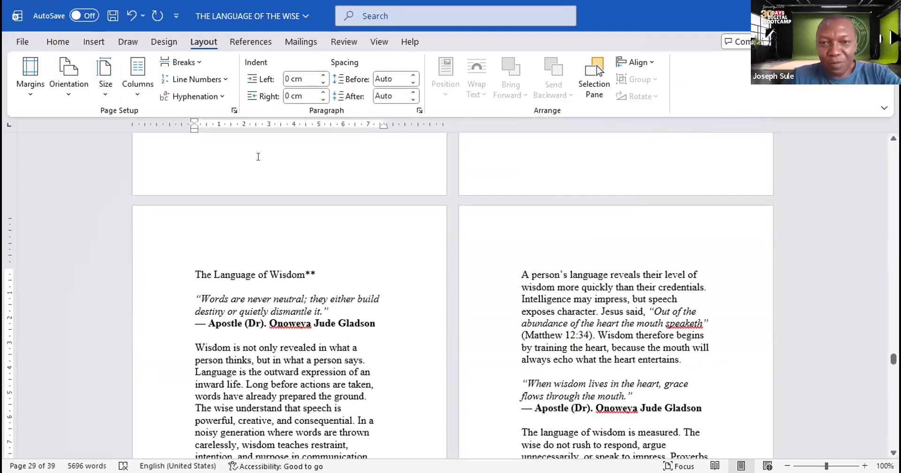
pyautogui.hotkey('ctrl', 'z')
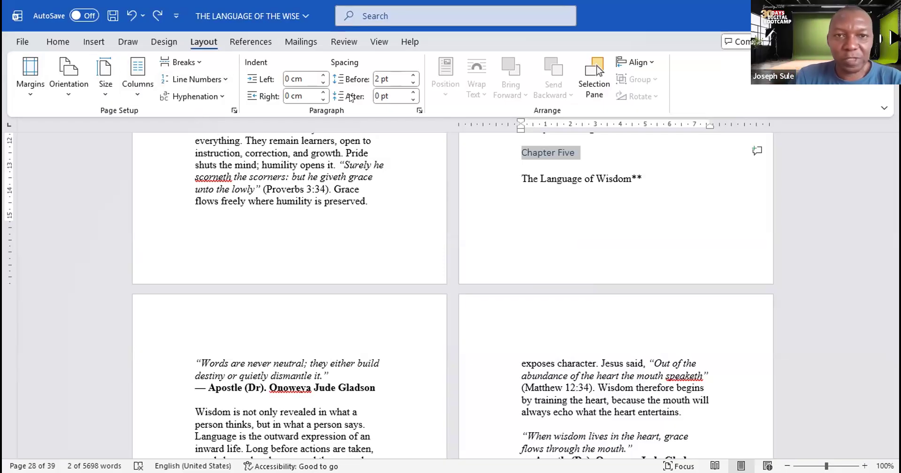
# Step: Apply the Normal style to the Chapter Five heading at the end of the fourth chapter
pyautogui.click(58, 41)
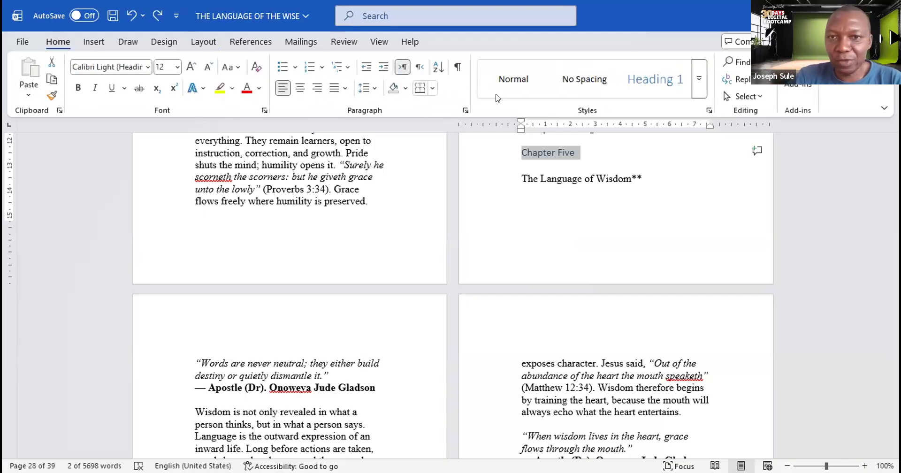
pyautogui.click(506, 83)
pyautogui.click(532, 155)
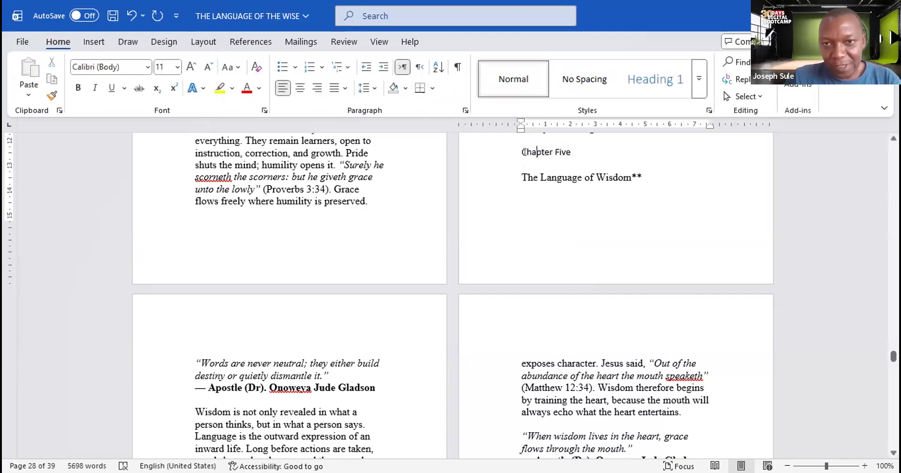
# Step: Insert a page break directly before the Chapter Five heading
pyautogui.scroll(1, 444, 151)
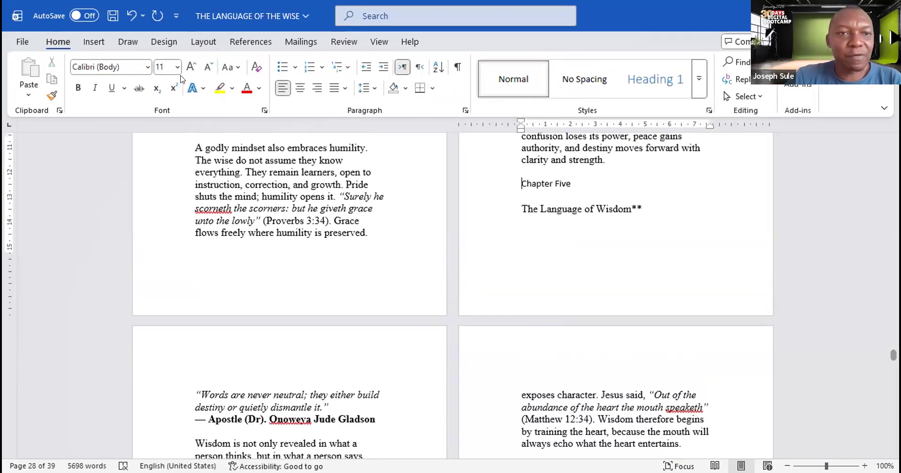
pyautogui.click(190, 44)
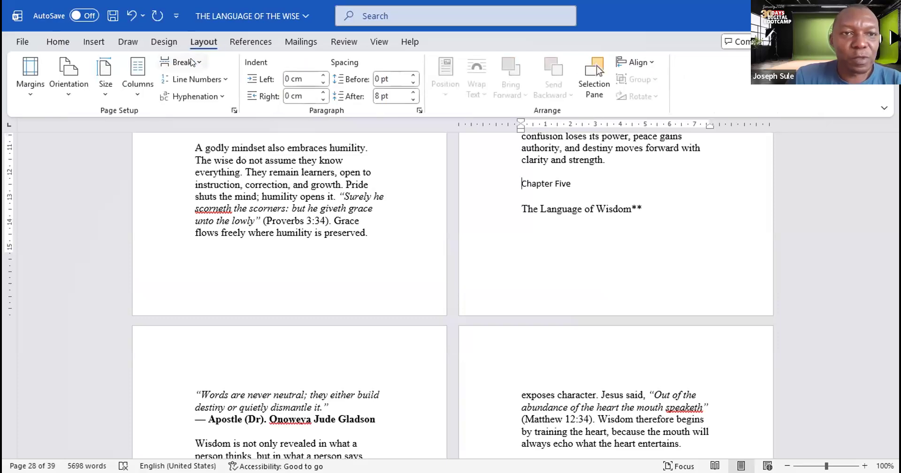
pyautogui.click(192, 62)
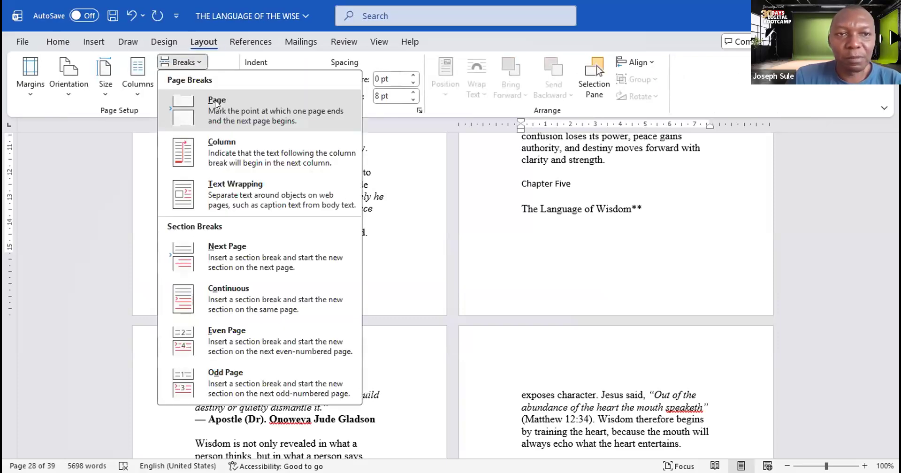
pyautogui.click(215, 105)
# Step: Delete the two asterisks in front of the Chapter Six heading at the end of the fifth chapter
pyautogui.scroll(-5, 498, 281)
pyautogui.scroll(-5, 497, 278)
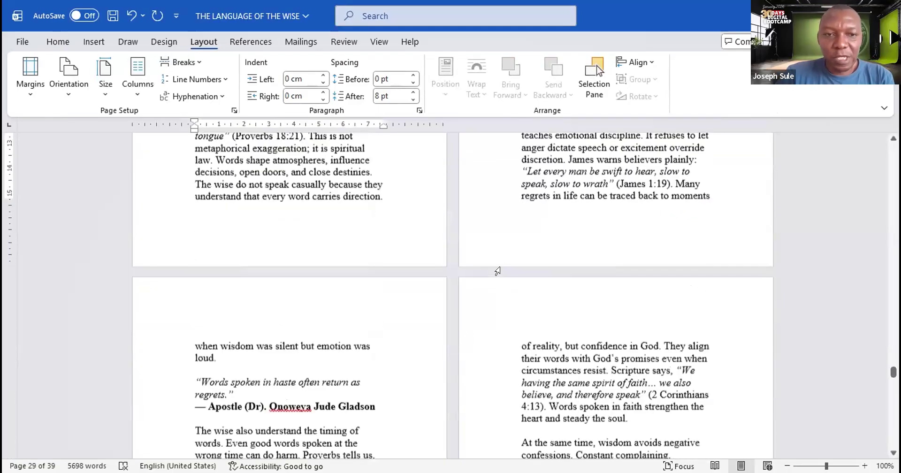
pyautogui.scroll(-9, 497, 272)
pyautogui.scroll(-3, 497, 271)
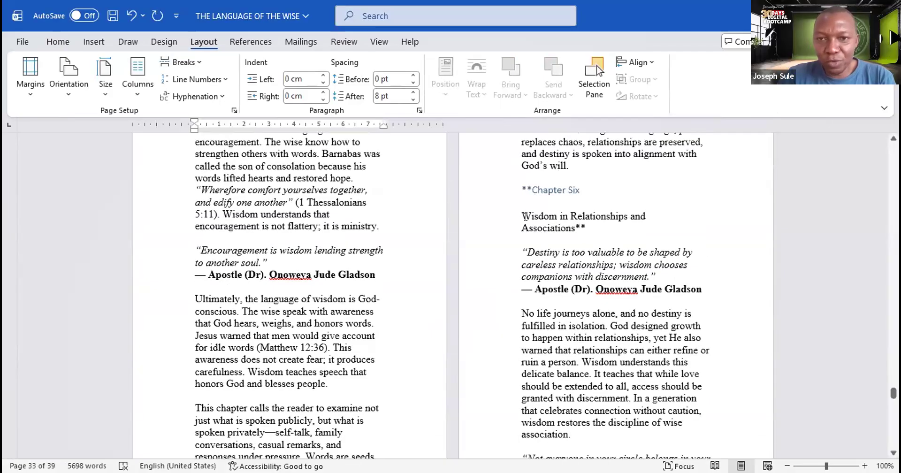
pyautogui.click(549, 216)
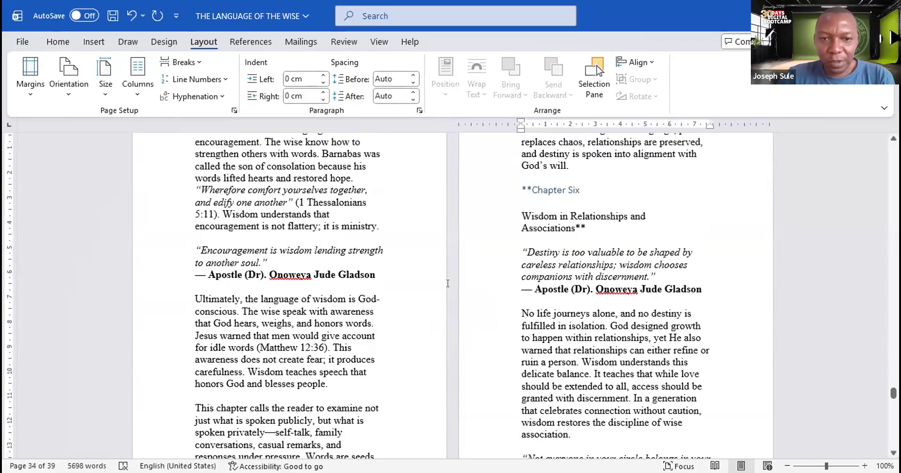
pyautogui.click(528, 190)
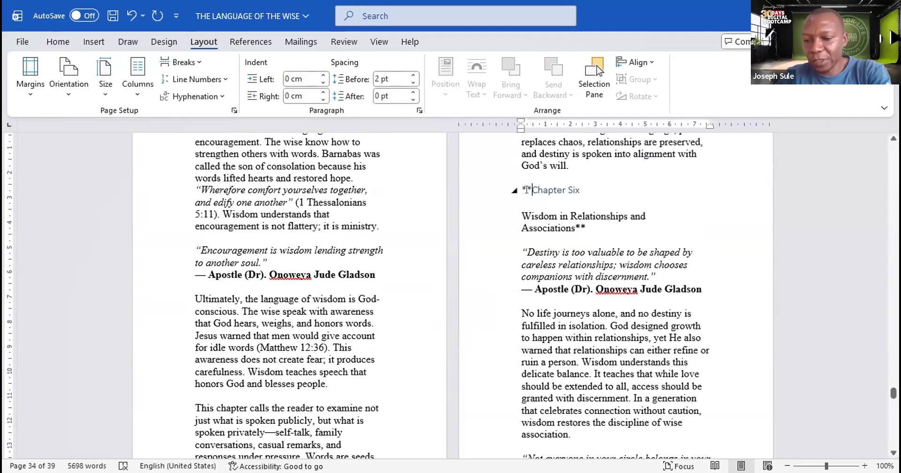
pyautogui.press('BackSpace')
pyautogui.press('BackSpace')
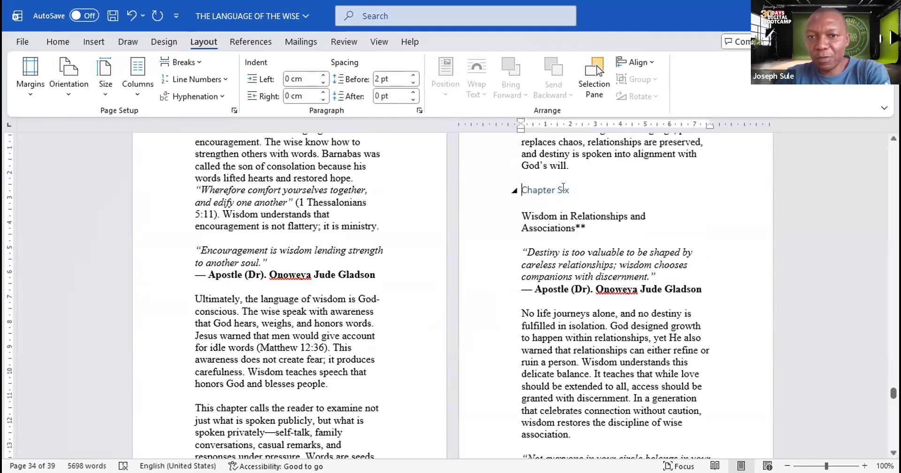
# Step: Apply the Normal style to the Chapter Six heading
pyautogui.tripleClick(533, 188)
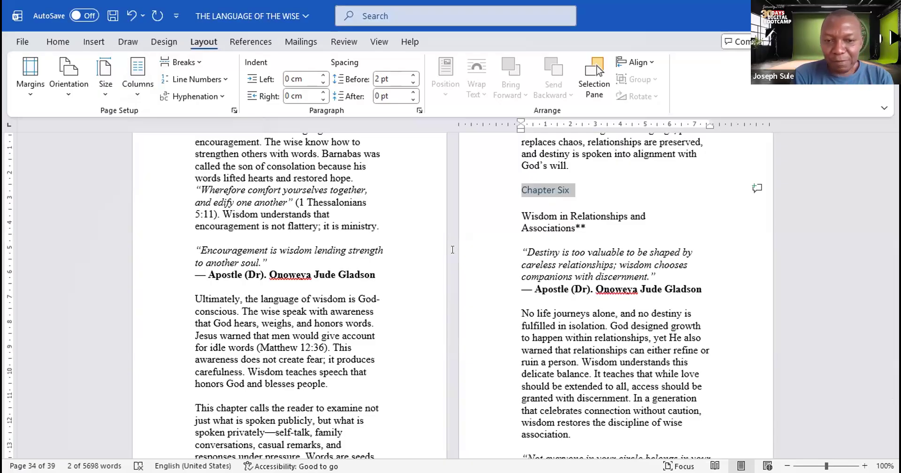
pyautogui.hotkey('ctrl', 'c')
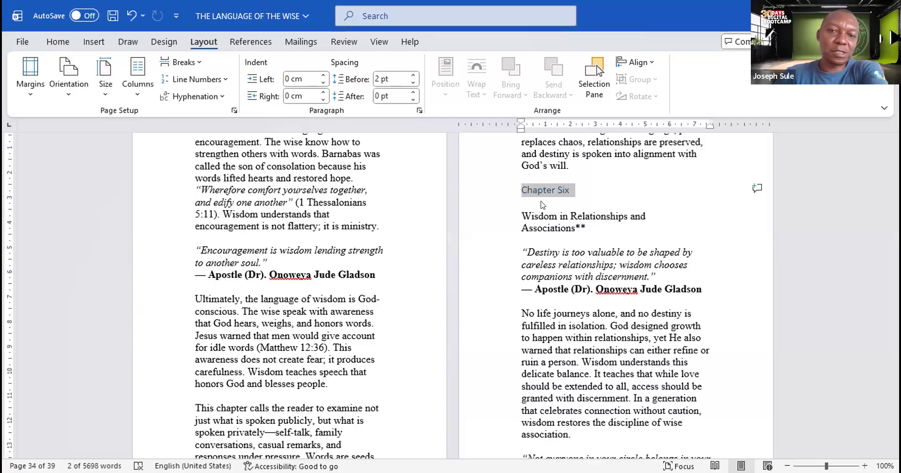
pyautogui.hotkey('alt', 'Tab')
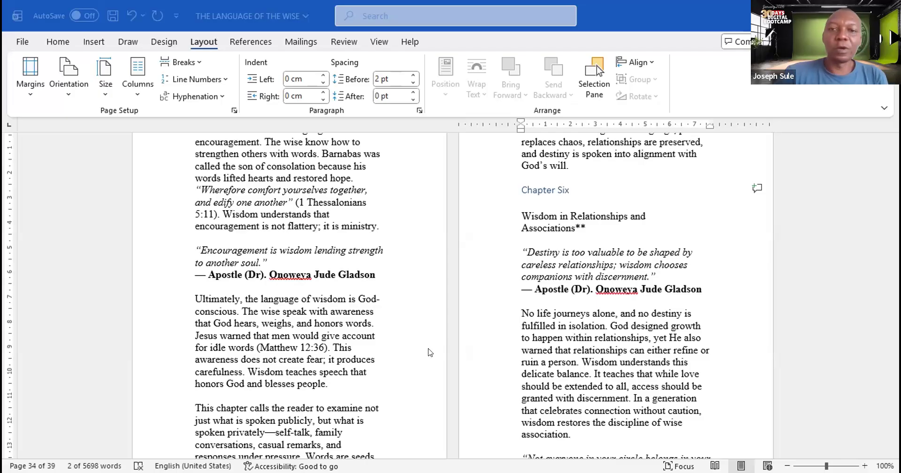
pyautogui.scroll(1, 582, 221)
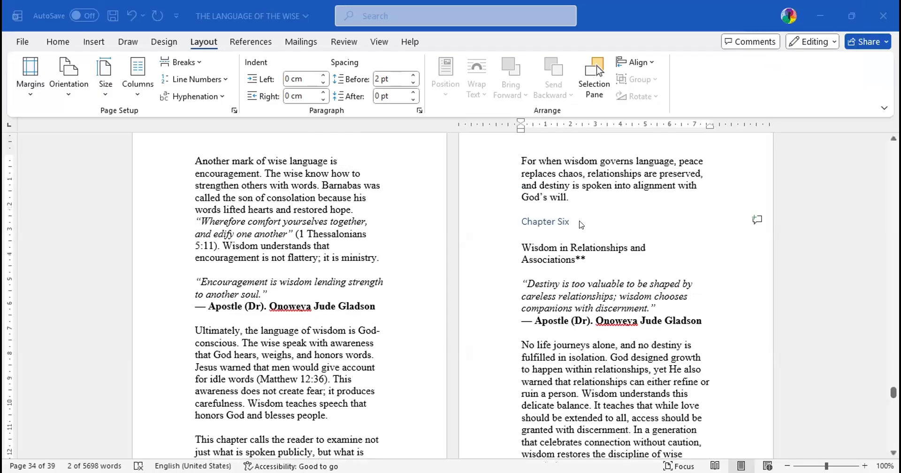
pyautogui.click(574, 221)
pyautogui.moveTo(574, 220); pyautogui.dragTo(519, 227)
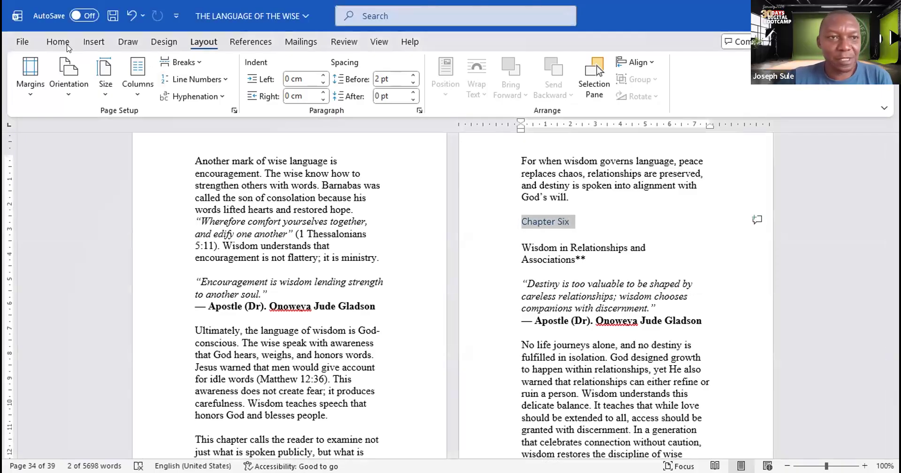
pyautogui.click(51, 45)
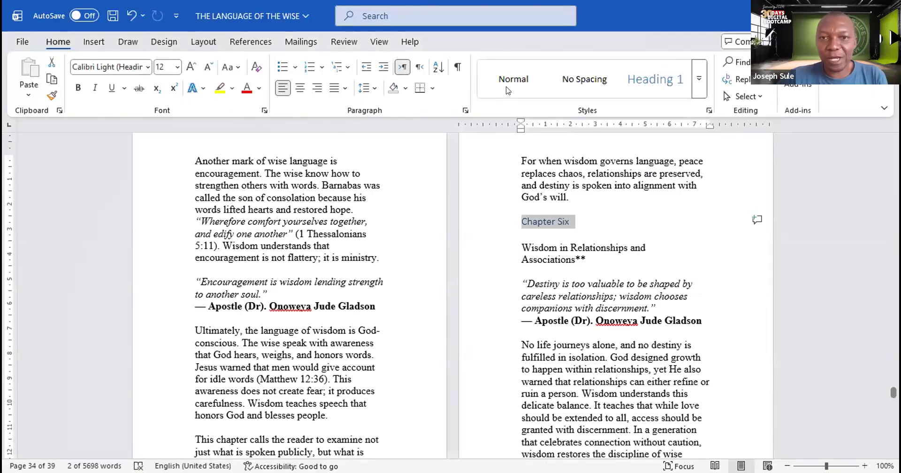
pyautogui.click(508, 80)
pyautogui.click(508, 80)
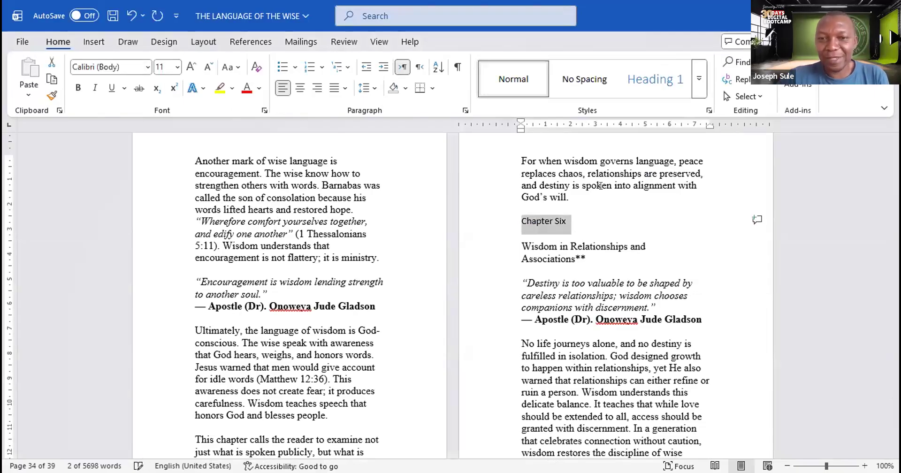
# Step: Insert a page break directly before the Chapter Six heading
pyautogui.click(610, 226)
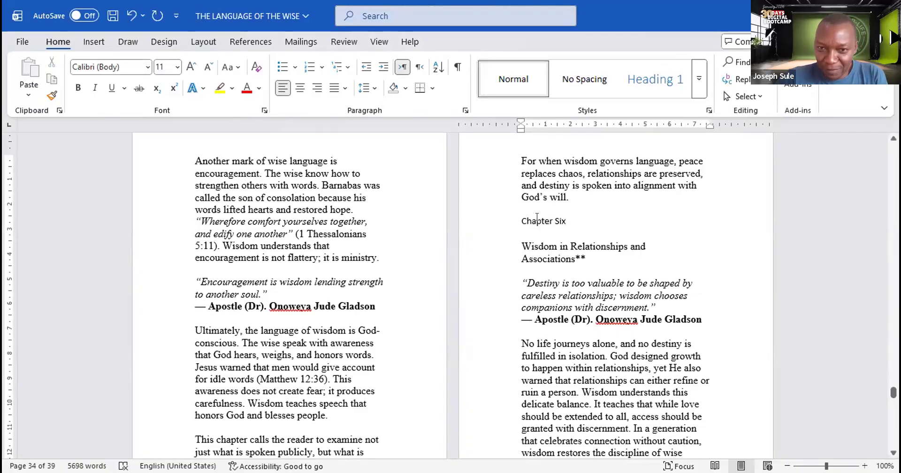
pyautogui.click(517, 217)
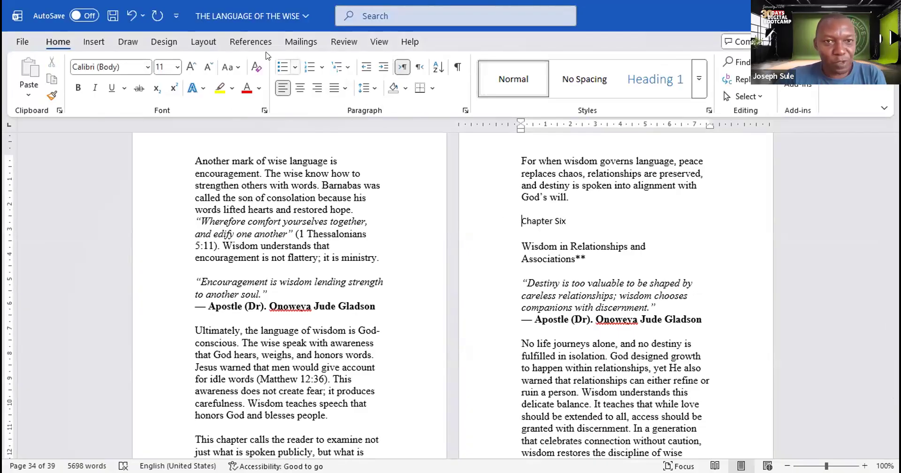
pyautogui.click(195, 45)
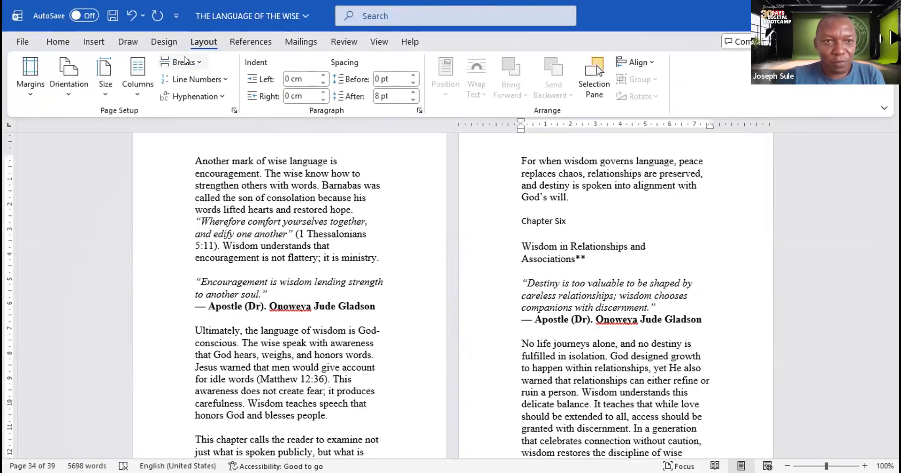
pyautogui.hotkey('ctrl', 'Return')
# Step: Check the rest of Chapter Six to the end of the manuscript for further chapter headings
pyautogui.scroll(-10, 449, 272)
pyautogui.scroll(-15, 449, 272)
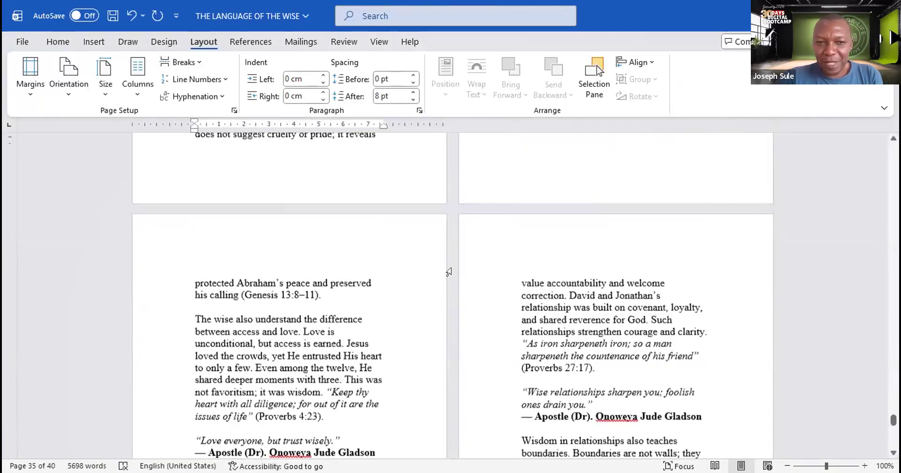
pyautogui.scroll(-6, 449, 272)
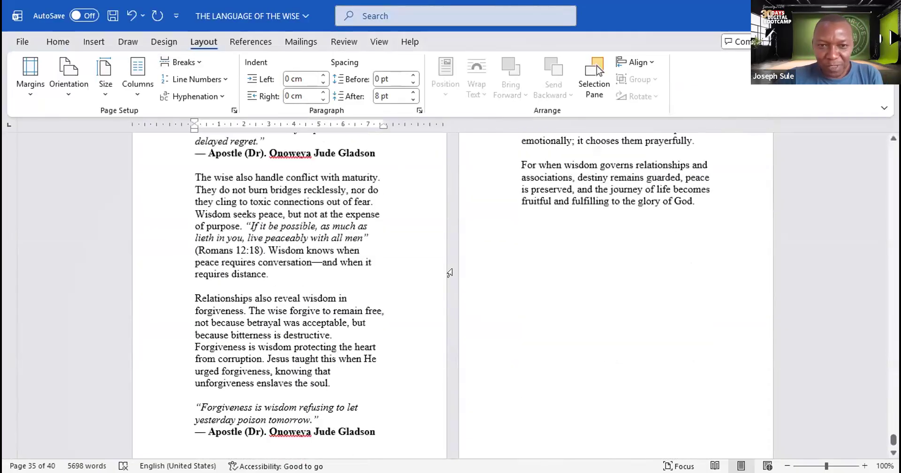
pyautogui.scroll(10, 449, 273)
pyautogui.scroll(20, 449, 272)
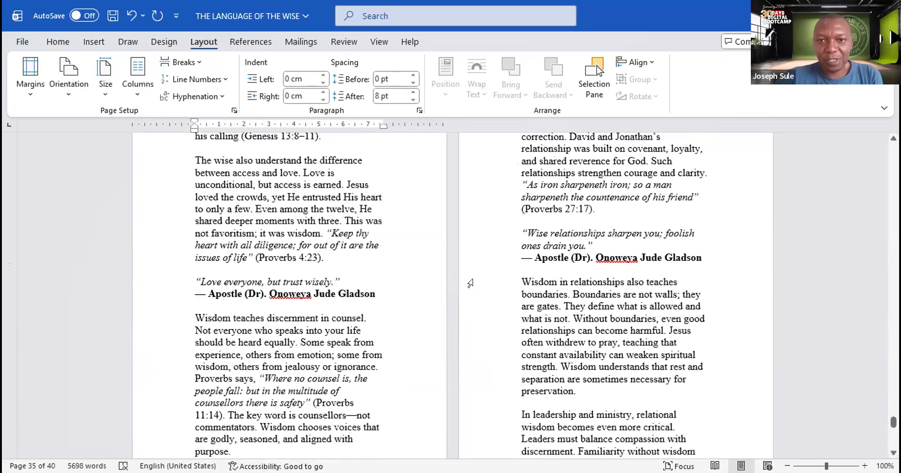
# Step: Reset the whole manual TABLE OF CONTENTS, including the stray text before INTRODUCTION, to the Normal style and delete it
pyautogui.moveTo(893, 404); pyautogui.dragTo(894, 150)
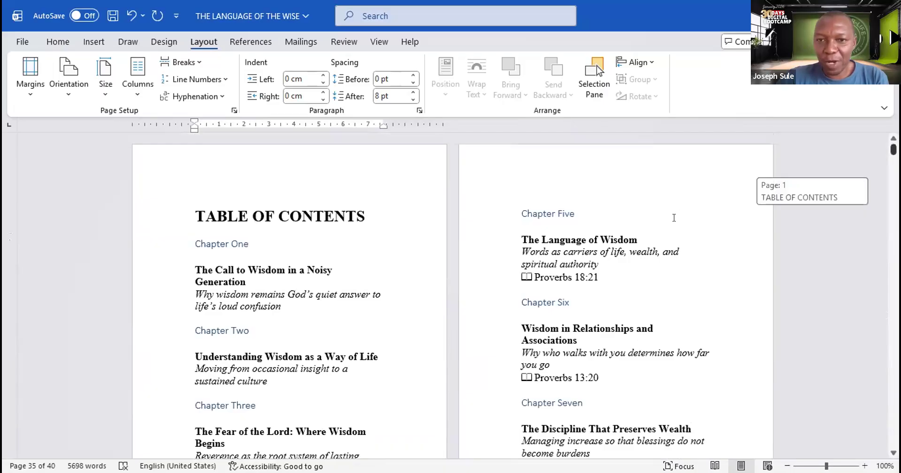
pyautogui.scroll(-15, 671, 225)
pyautogui.scroll(-8, 669, 232)
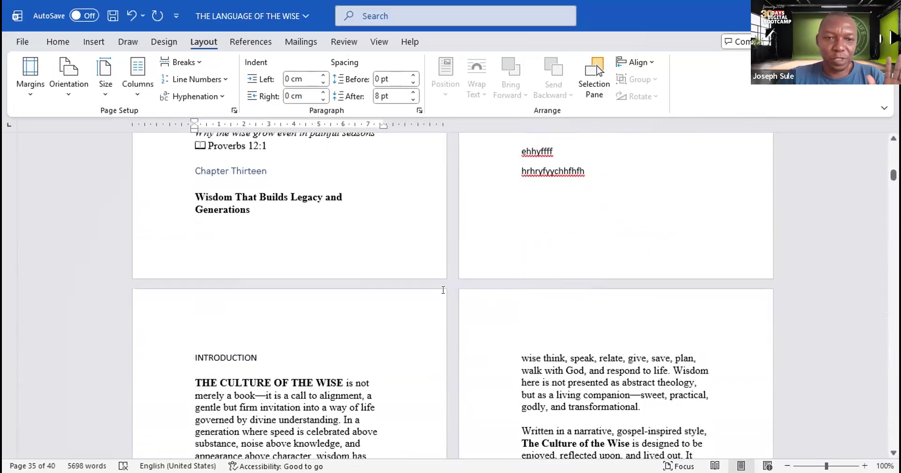
pyautogui.moveTo(588, 174); pyautogui.dragTo(185, 214)
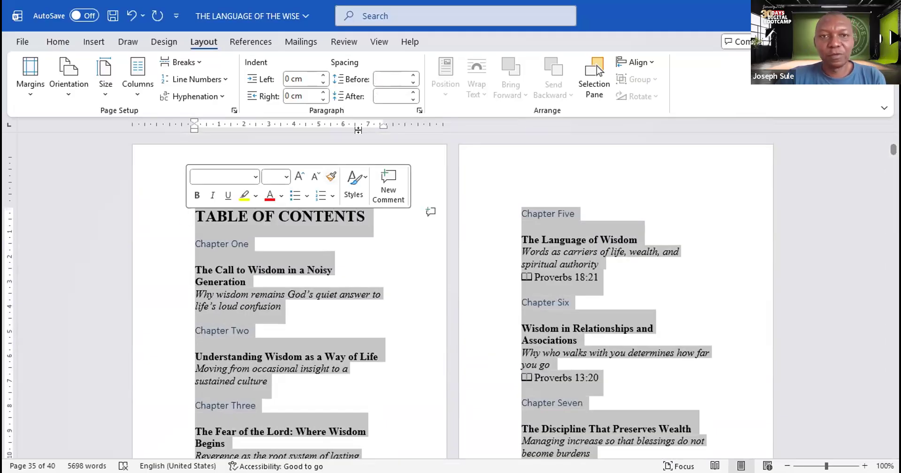
pyautogui.click(58, 42)
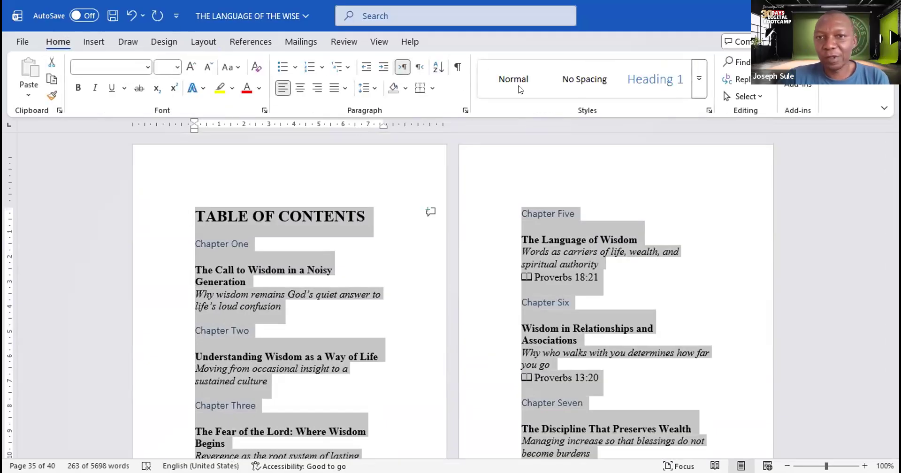
pyautogui.click(514, 81)
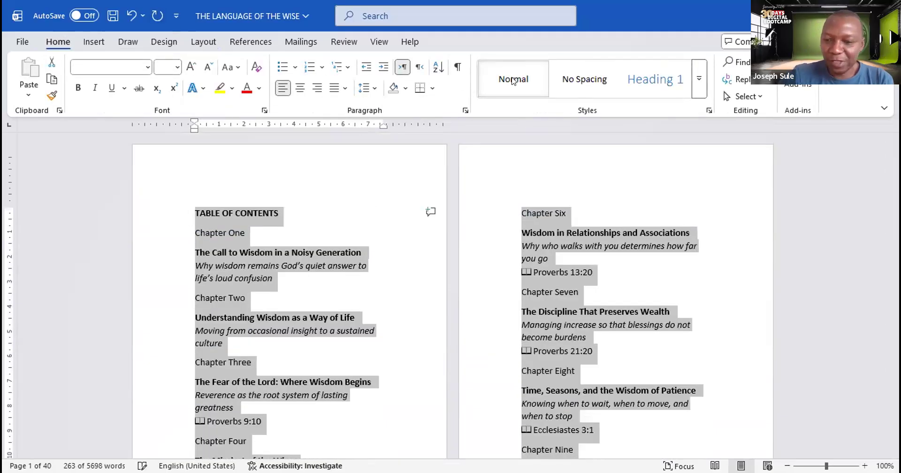
pyautogui.press('Delete')
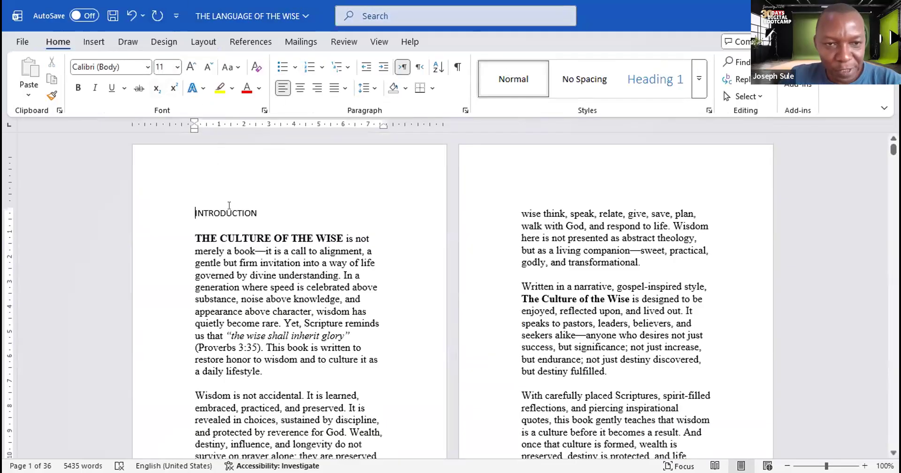
# Step: Insert a page break before the INTRODUCTION heading to leave a blank first page, and place the cursor on that page
pyautogui.click(198, 42)
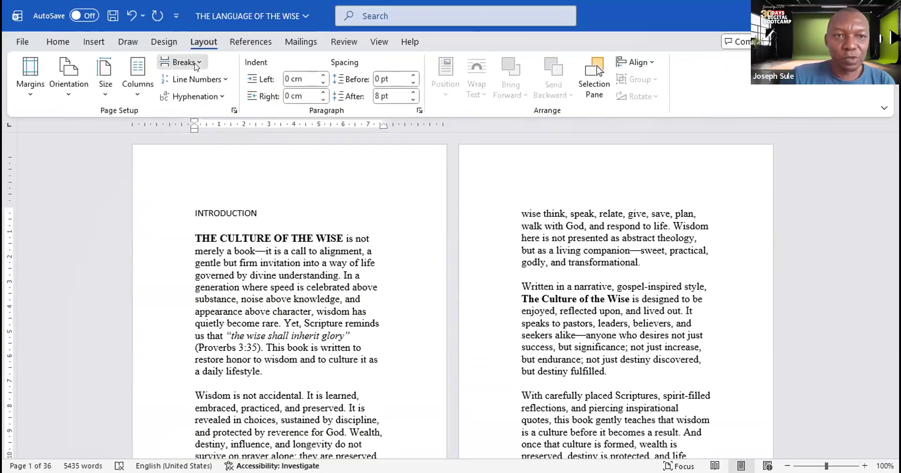
pyautogui.click(196, 66)
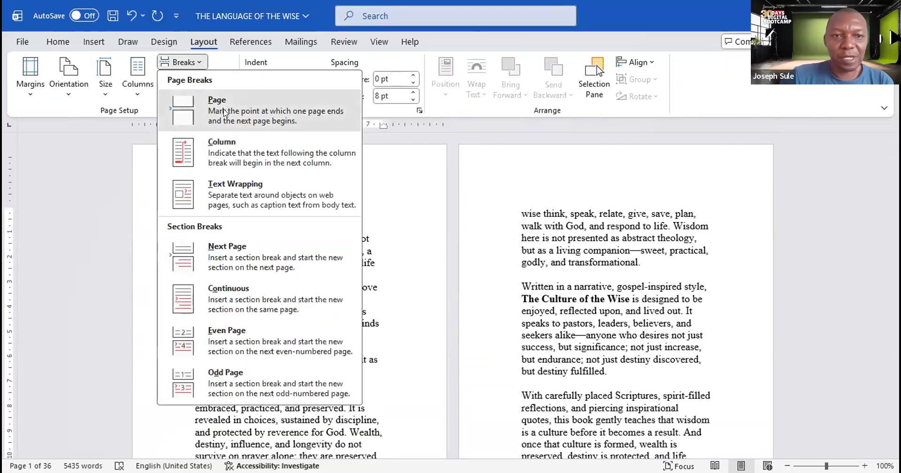
pyautogui.click(295, 204)
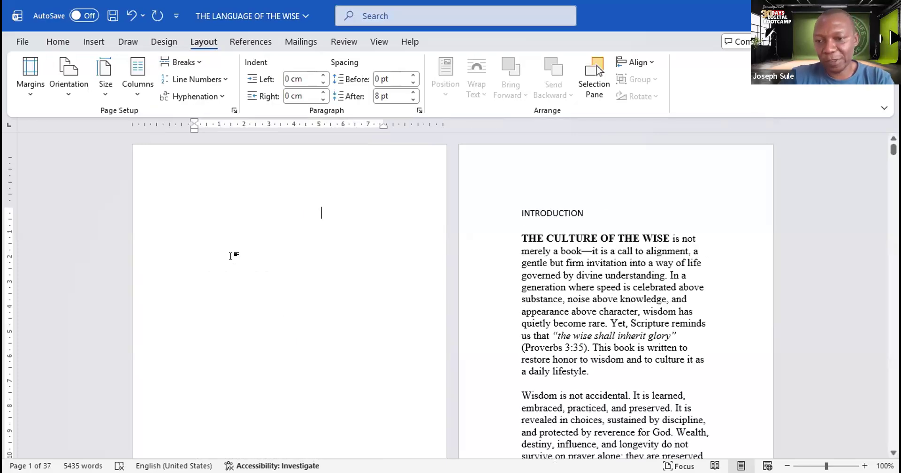
pyautogui.click(674, 237)
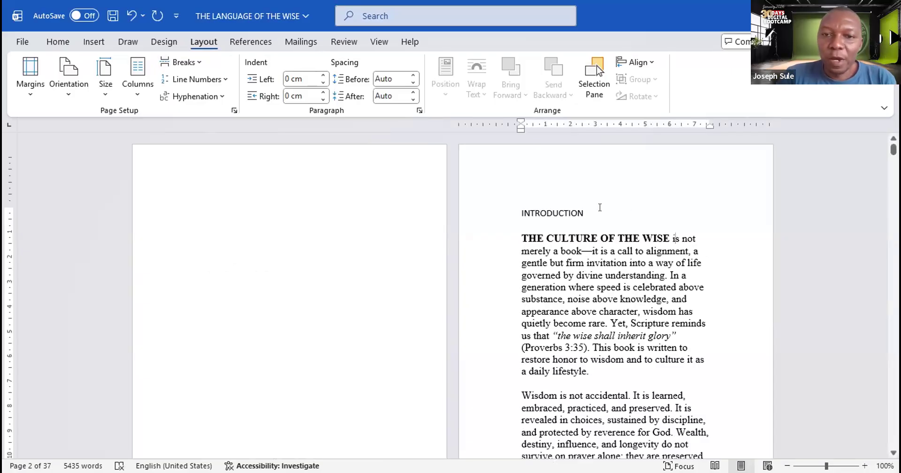
pyautogui.click(575, 215)
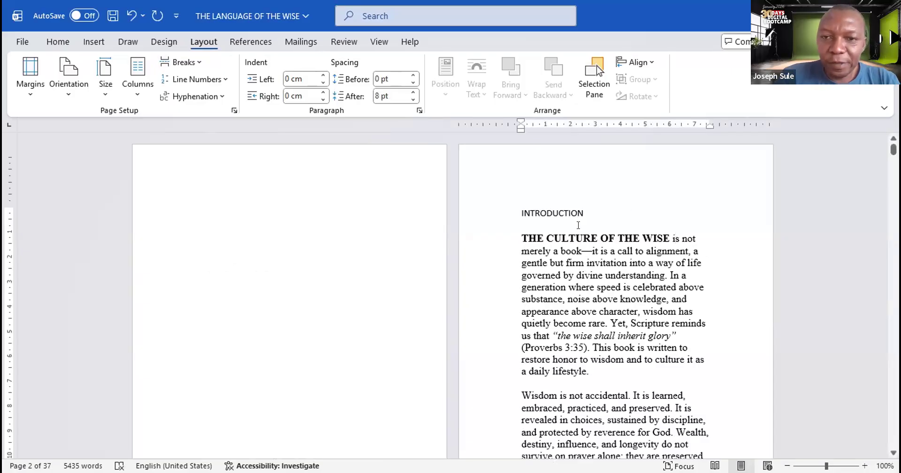
pyautogui.scroll(-10, 585, 229)
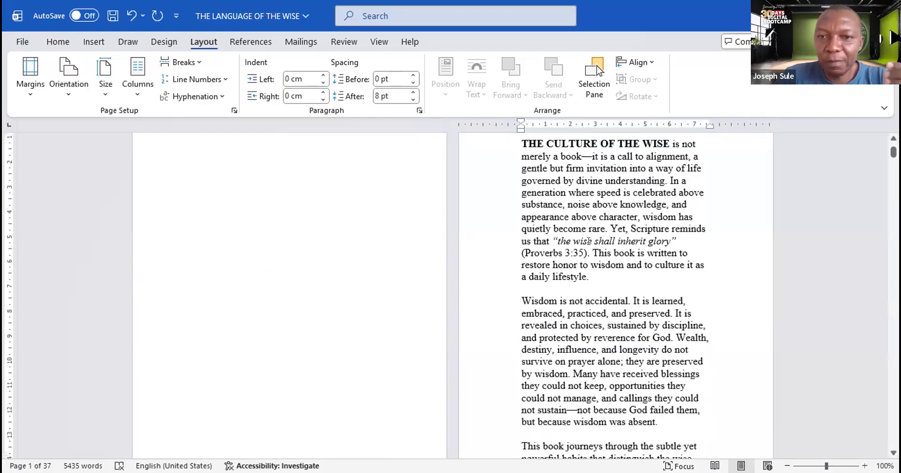
# Step: Delete the two stray asterisks at the end of the Chapter One title "The Call to Wisdom in a Noisy Generation"
pyautogui.scroll(-7, 591, 259)
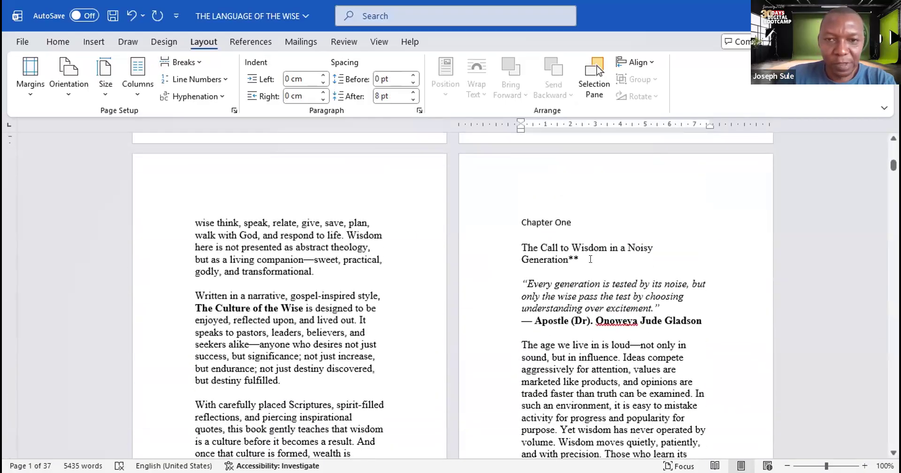
pyautogui.scroll(2, 589, 259)
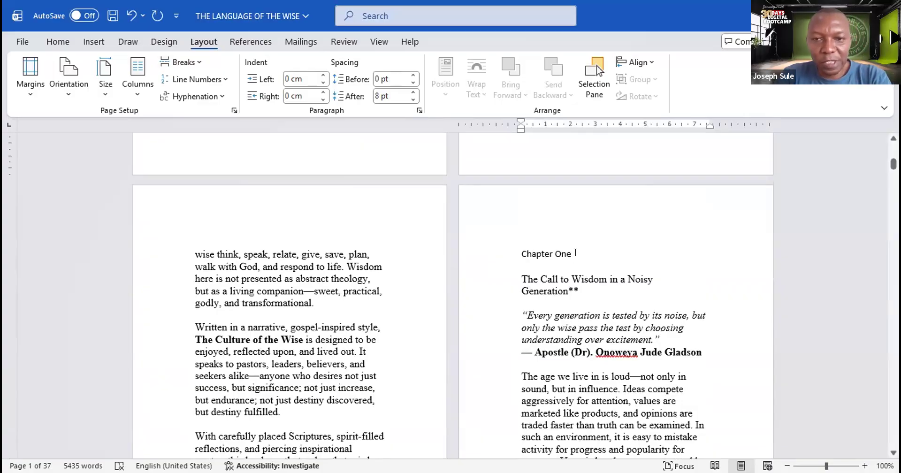
pyautogui.click(576, 253)
pyautogui.click(575, 289)
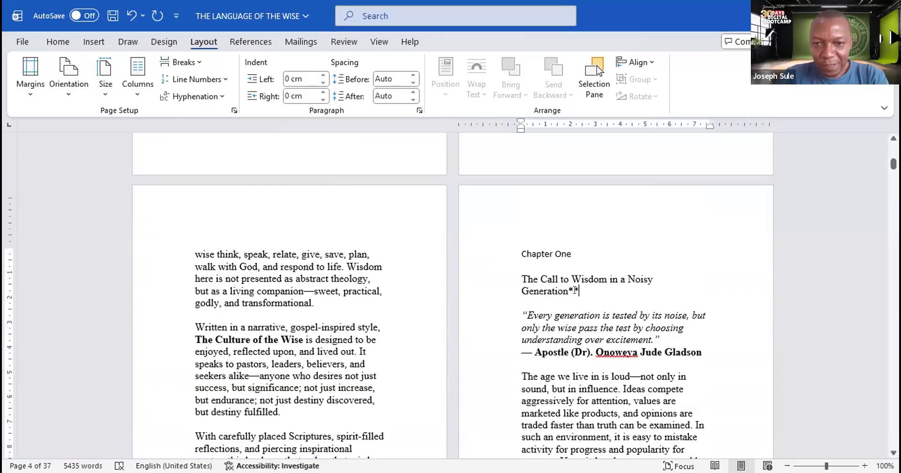
pyautogui.press('BackSpace')
pyautogui.press('BackSpace')
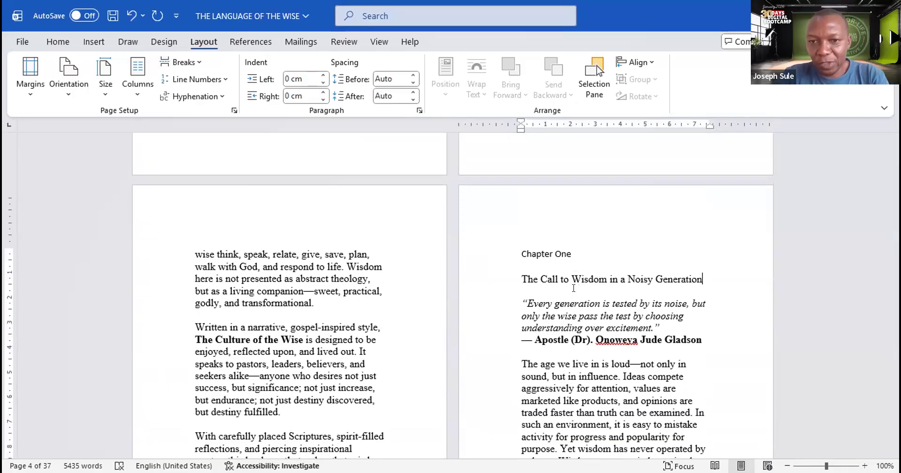
# Step: Compare the capitalisation and layout of the INTRODUCTION, Chapter One and Chapter Two headings
pyautogui.scroll(10, 575, 289)
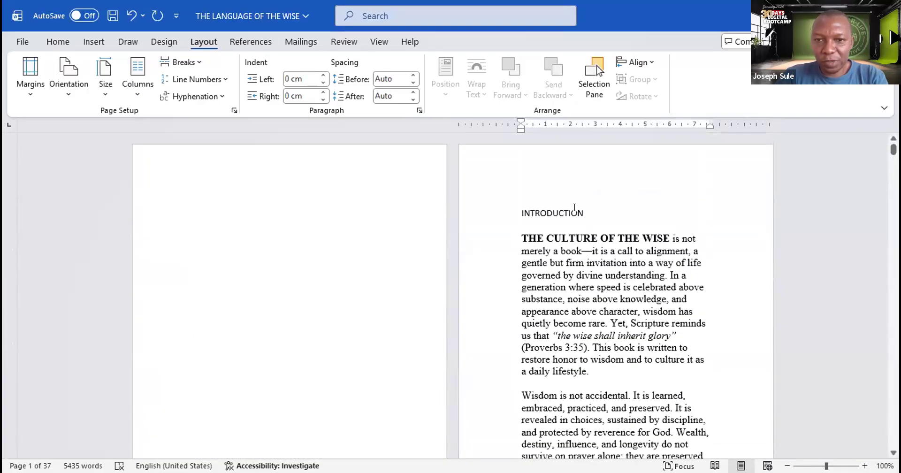
pyautogui.scroll(-10, 575, 207)
pyautogui.scroll(-10, 590, 261)
pyautogui.scroll(-10, 594, 262)
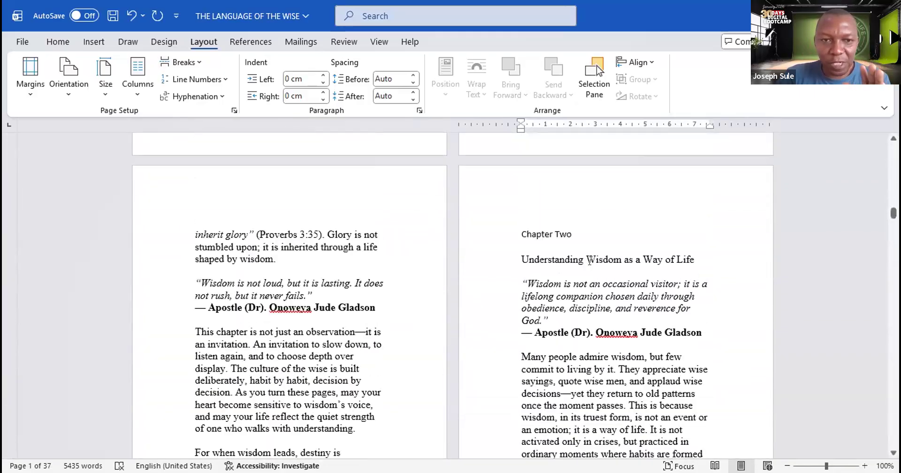
pyautogui.scroll(-1, 590, 261)
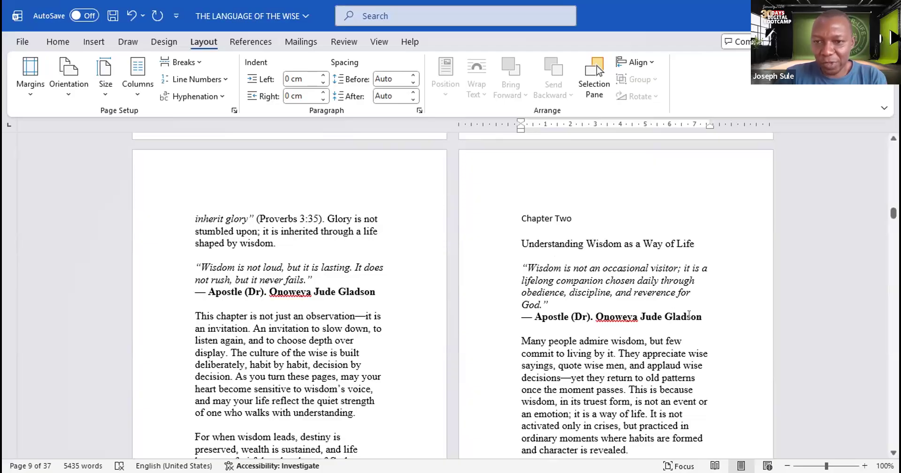
pyautogui.scroll(20, 588, 251)
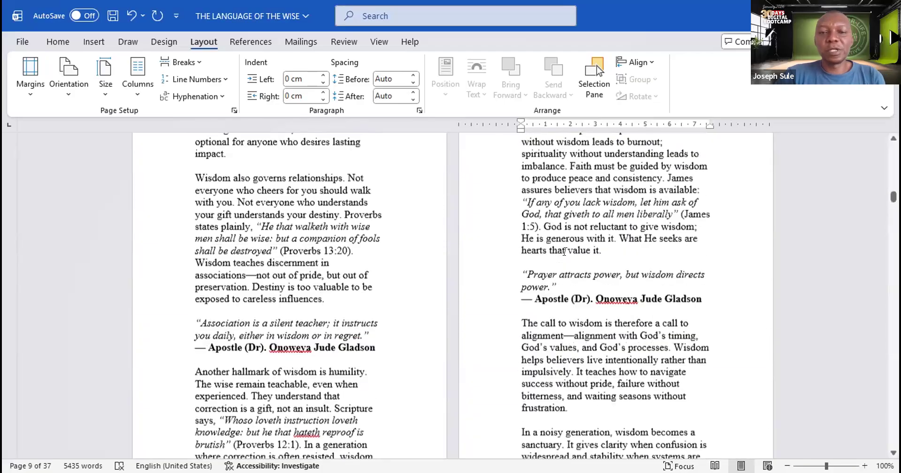
pyautogui.scroll(20, 559, 253)
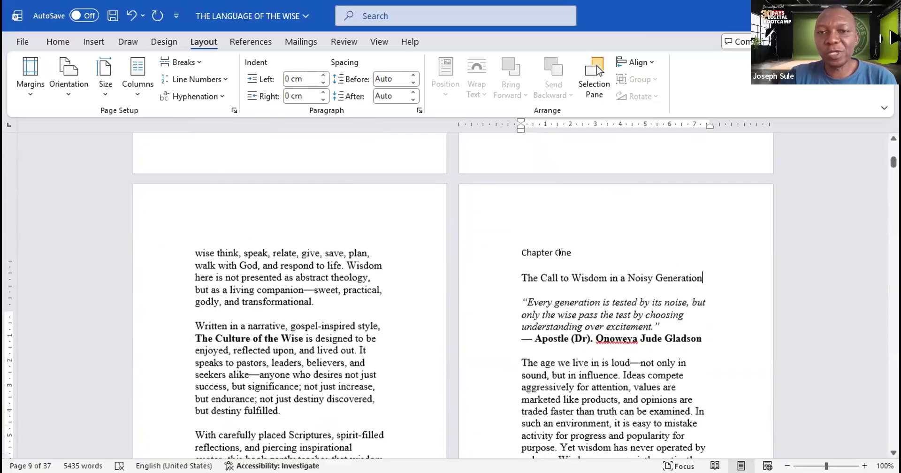
pyautogui.scroll(3, 560, 252)
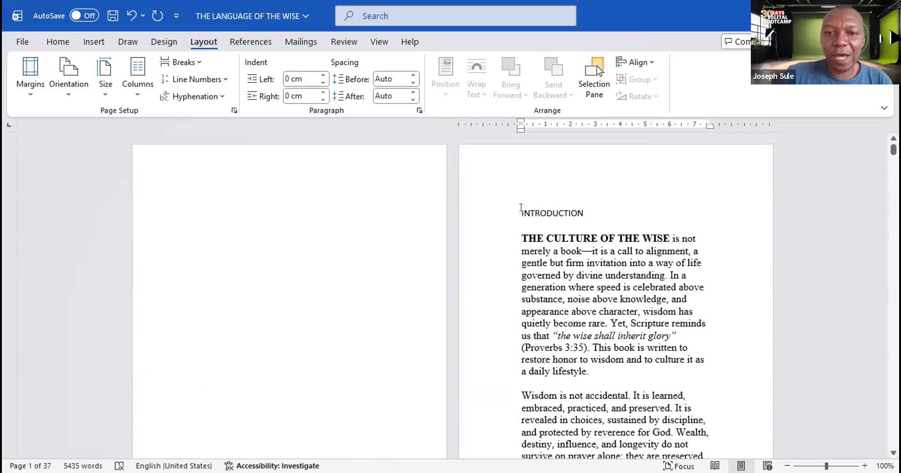
# Step: Change the all-caps INTRODUCTION heading to sentence case
pyautogui.moveTo(522, 207); pyautogui.dragTo(599, 215)
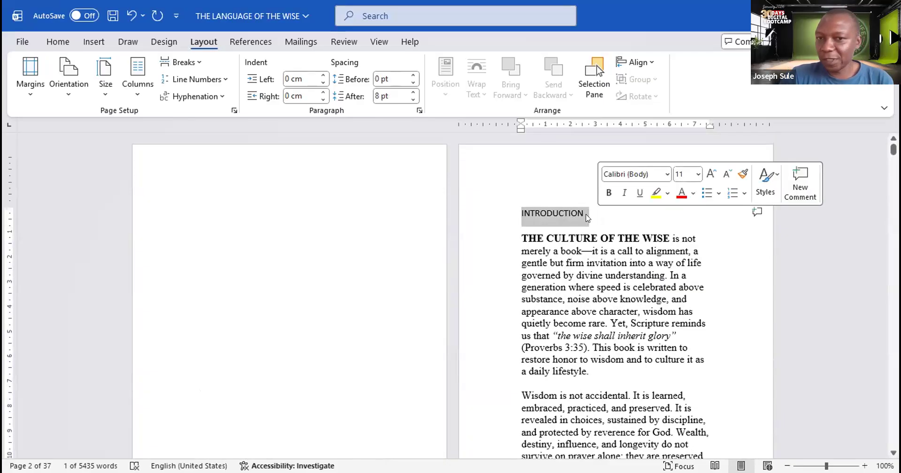
pyautogui.scroll(-2, 569, 280)
pyautogui.scroll(-15, 569, 280)
pyautogui.scroll(3, 570, 271)
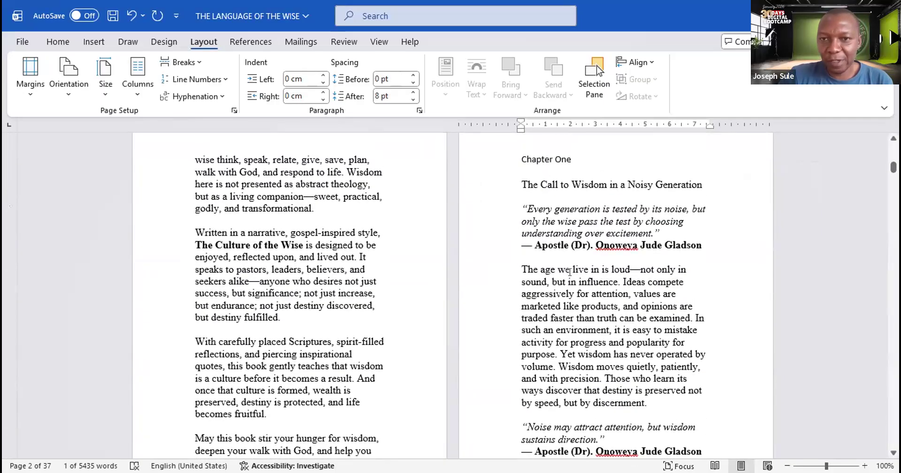
pyautogui.scroll(1, 570, 272)
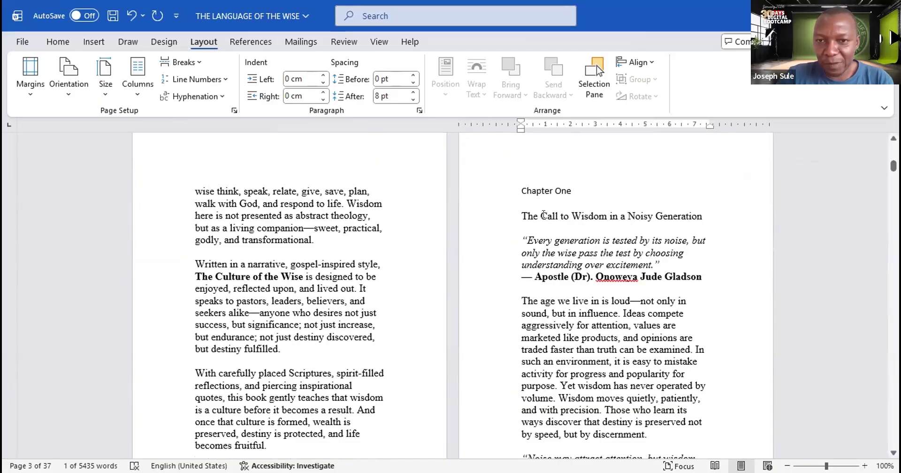
pyautogui.scroll(15, 470, 196)
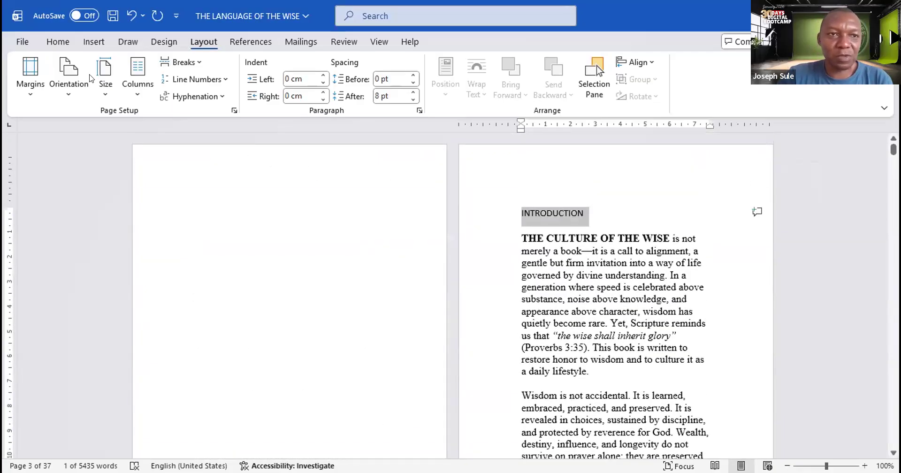
pyautogui.click(69, 44)
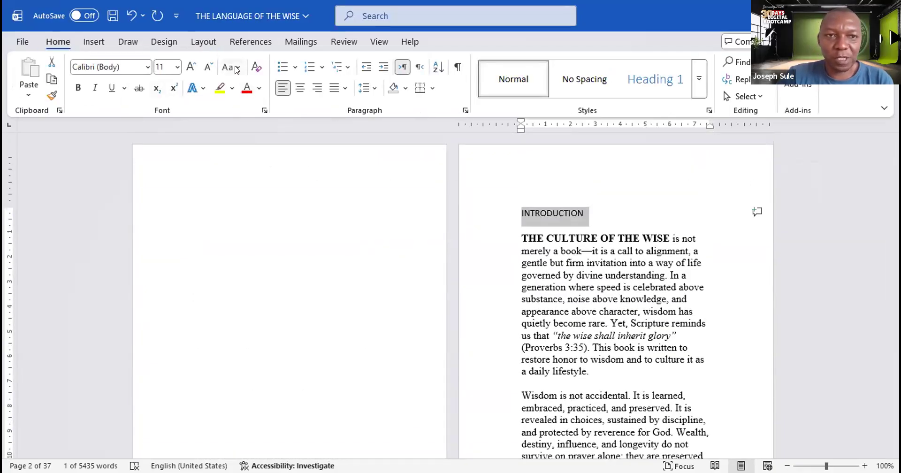
pyautogui.click(236, 68)
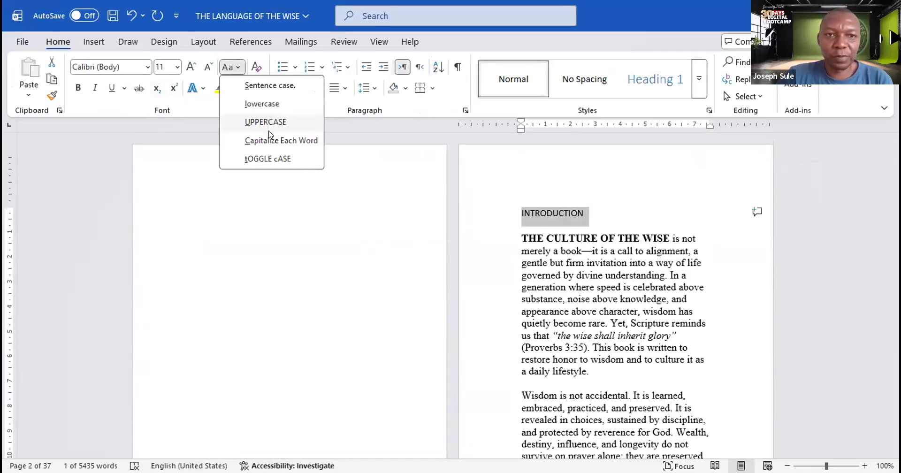
pyautogui.click(266, 86)
pyautogui.click(609, 211)
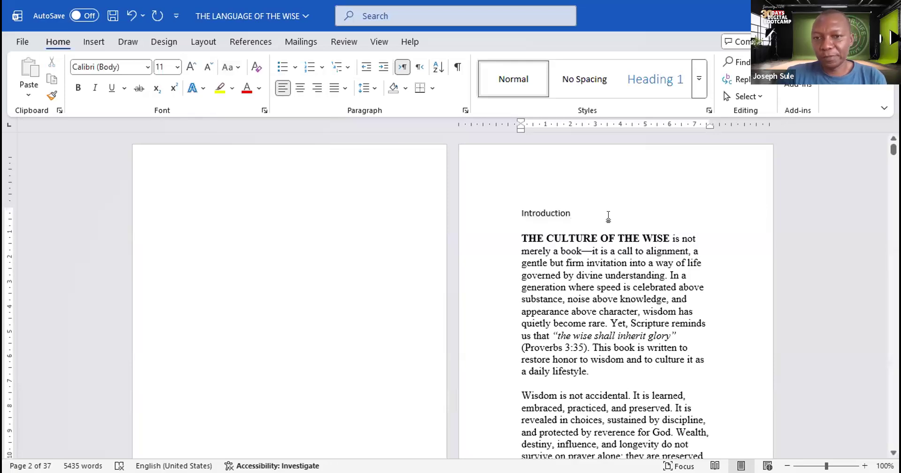
# Step: Apply the Heading 1 style to the Introduction heading
pyautogui.moveTo(571, 213); pyautogui.dragTo(516, 218)
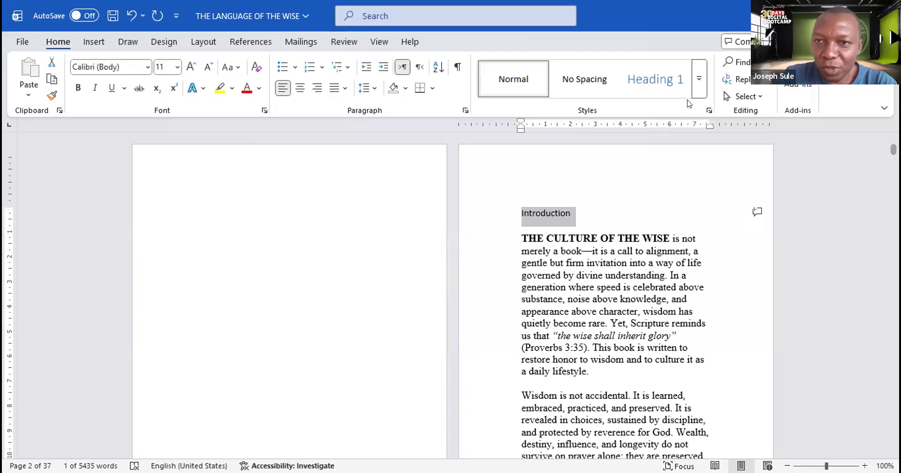
pyautogui.click(691, 83)
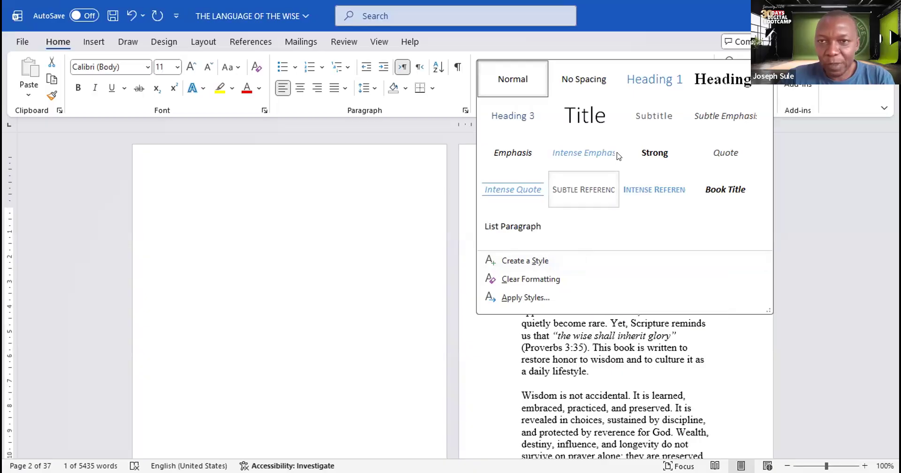
pyautogui.click(644, 87)
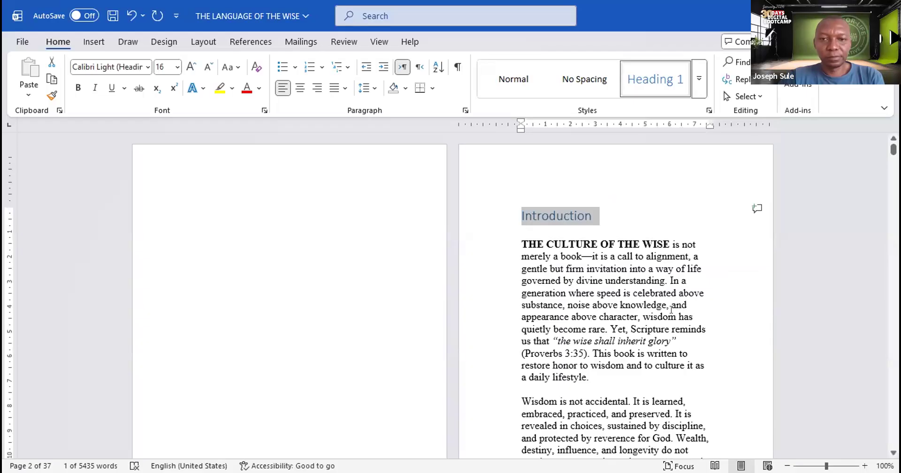
pyautogui.click(620, 205)
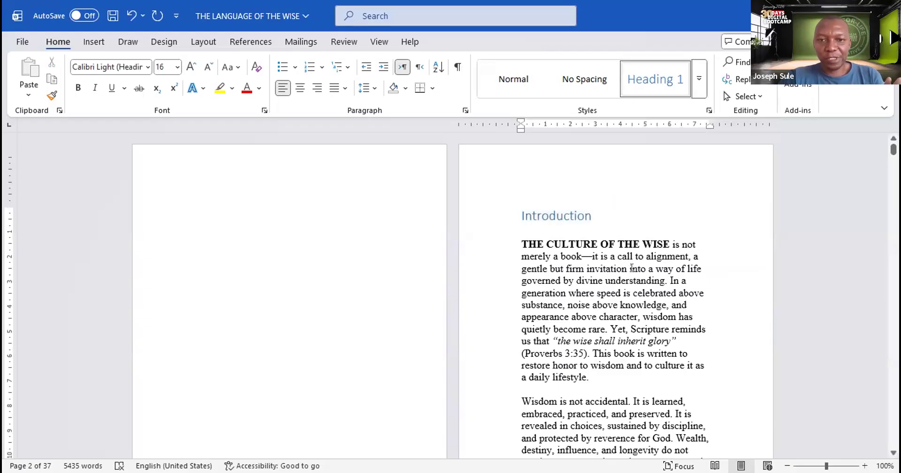
# Step: Open the Heading 1 style for modification and set its font colour to black
pyautogui.click(522, 212)
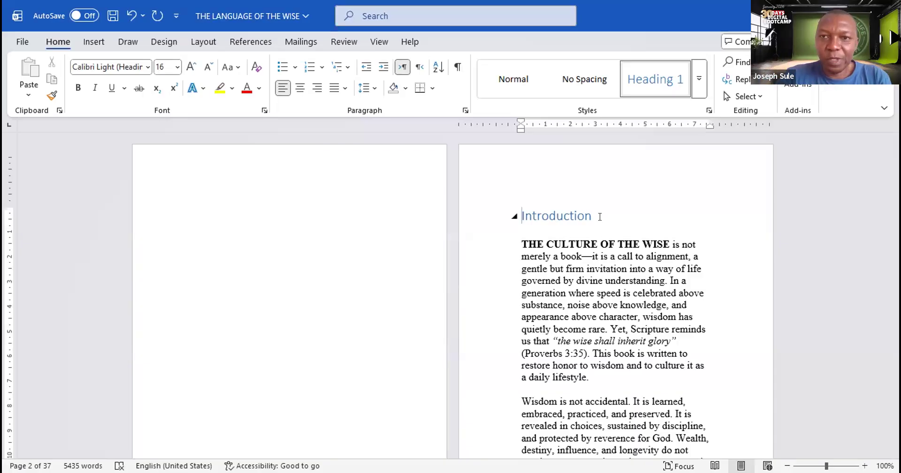
pyautogui.click(647, 81)
pyautogui.rightClick(646, 81)
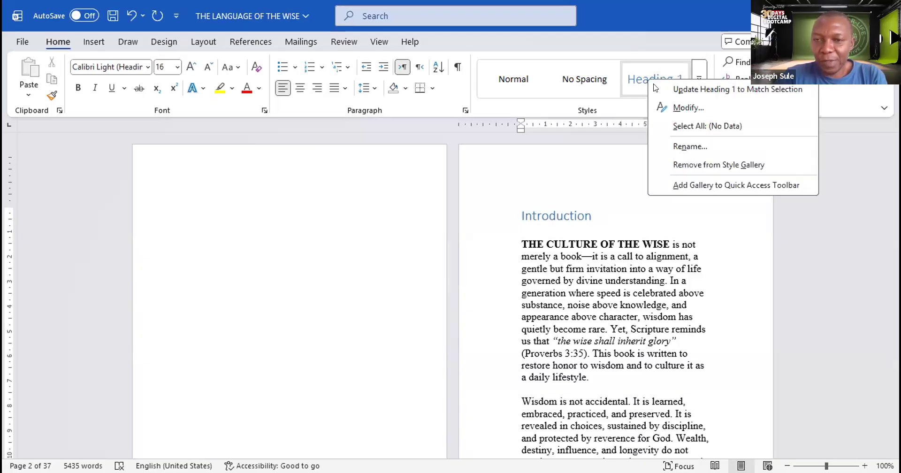
pyautogui.click(687, 108)
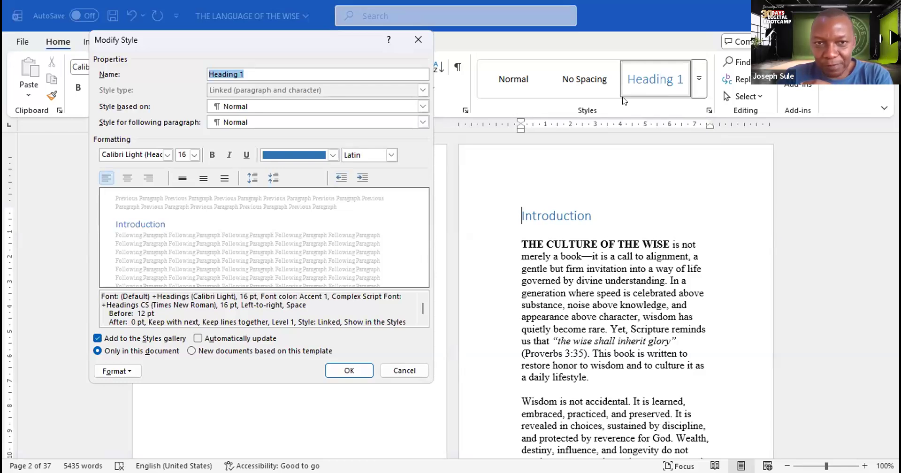
pyautogui.click(333, 156)
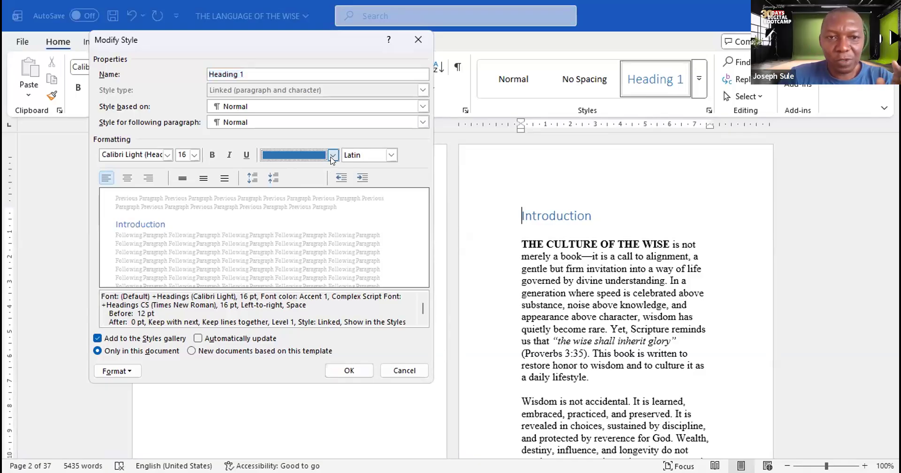
pyautogui.click(333, 156)
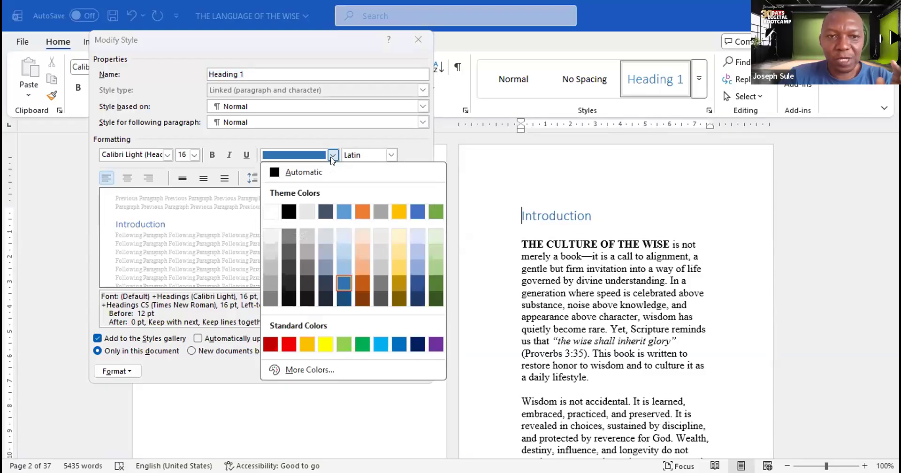
pyautogui.click(288, 210)
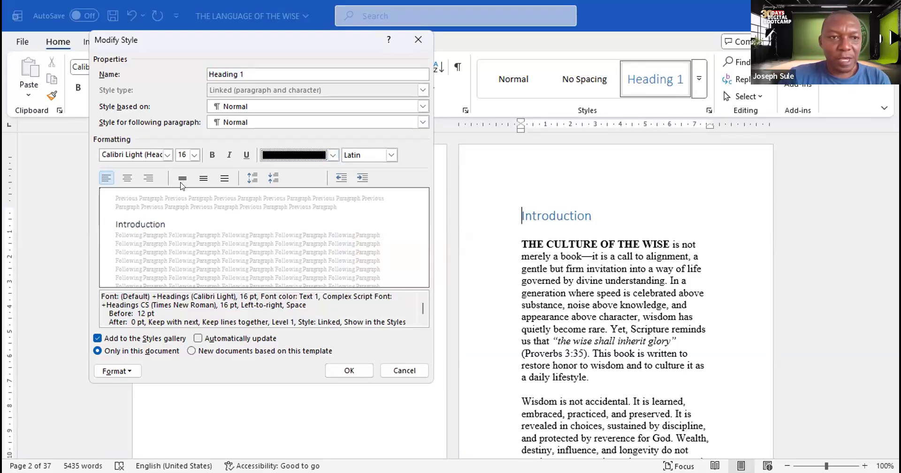
# Step: Set the Heading 1 style's font to Tahoma at size 24 and save the style changes
pyautogui.click(167, 155)
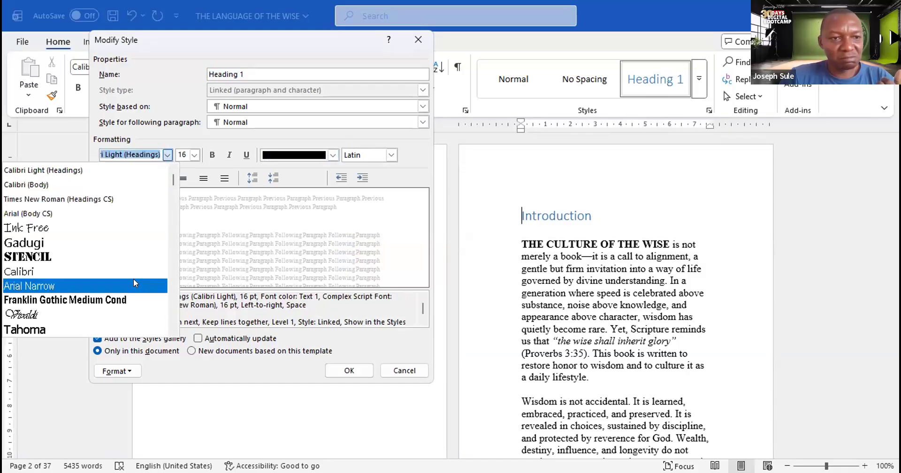
pyautogui.scroll(-5, 134, 282)
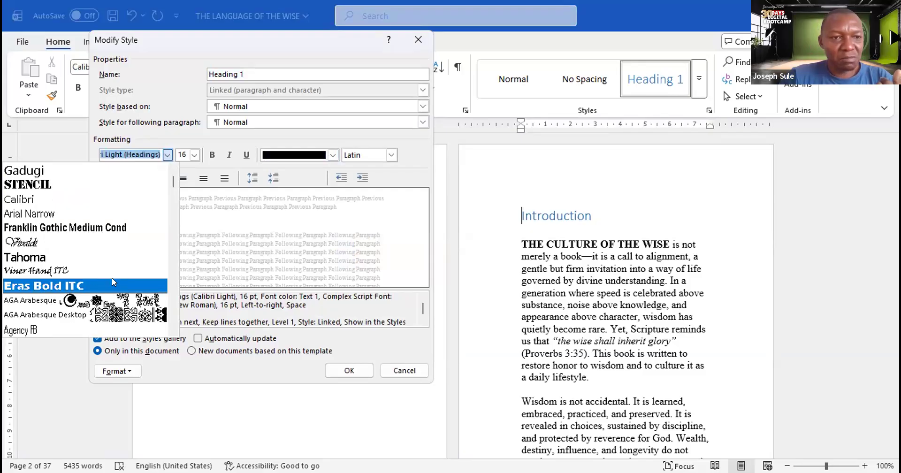
pyautogui.click(82, 258)
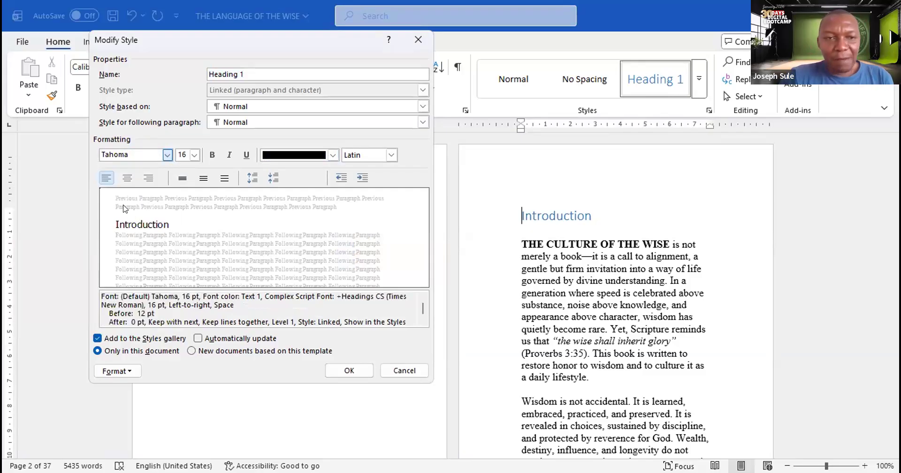
pyautogui.click(195, 156)
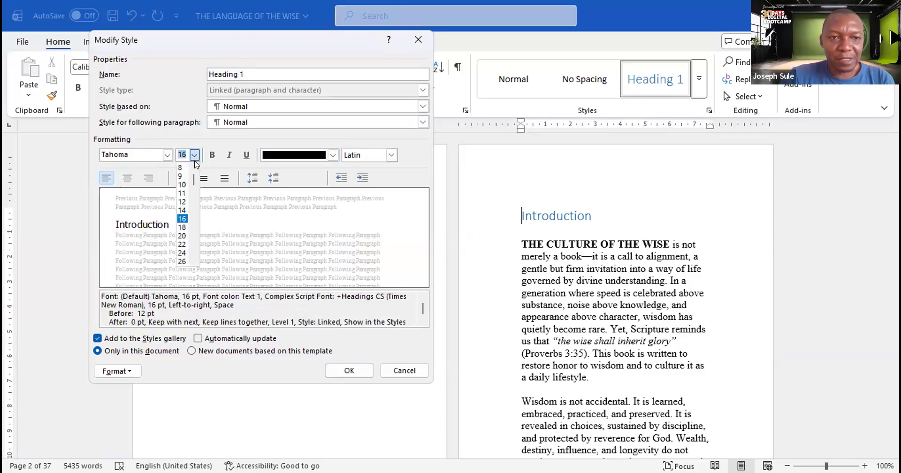
pyautogui.click(182, 253)
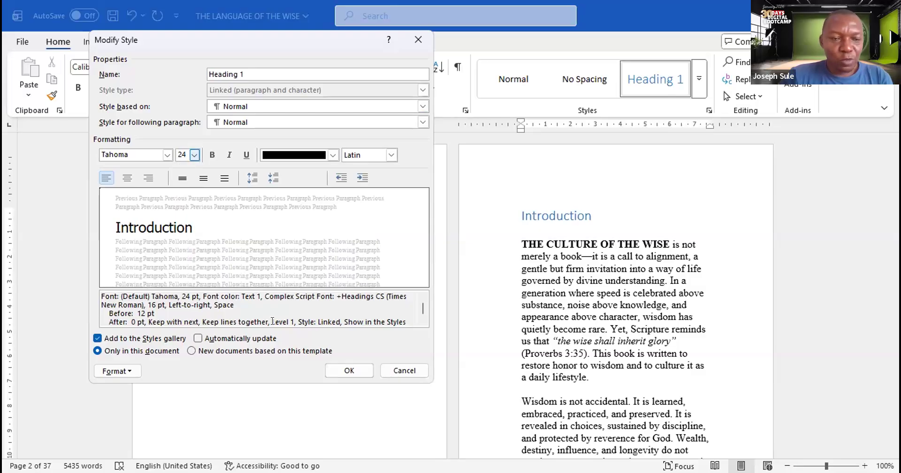
pyautogui.click(348, 371)
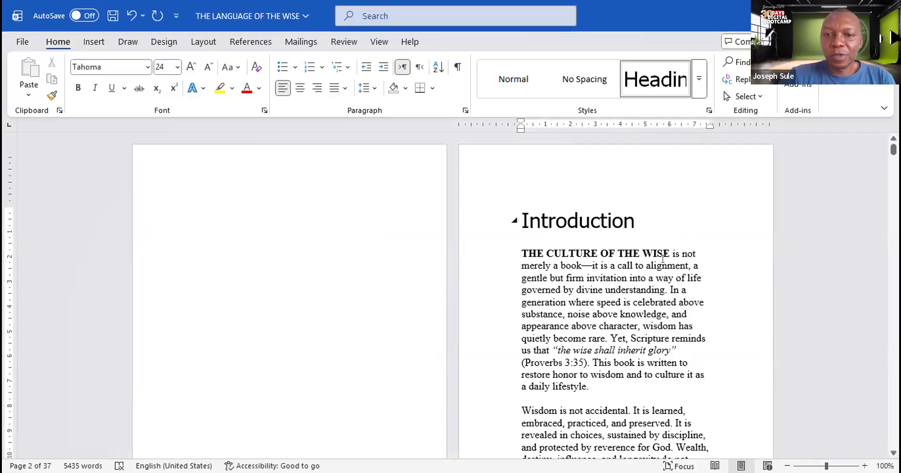
# Step: Apply the Heading 1 style to the "Chapter One" line
pyautogui.scroll(-2, 580, 262)
pyautogui.scroll(-9, 580, 261)
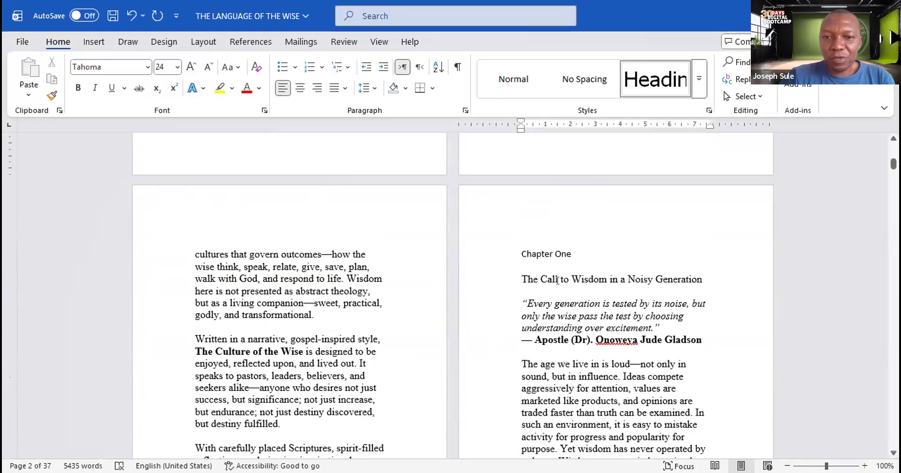
pyautogui.scroll(2, 556, 281)
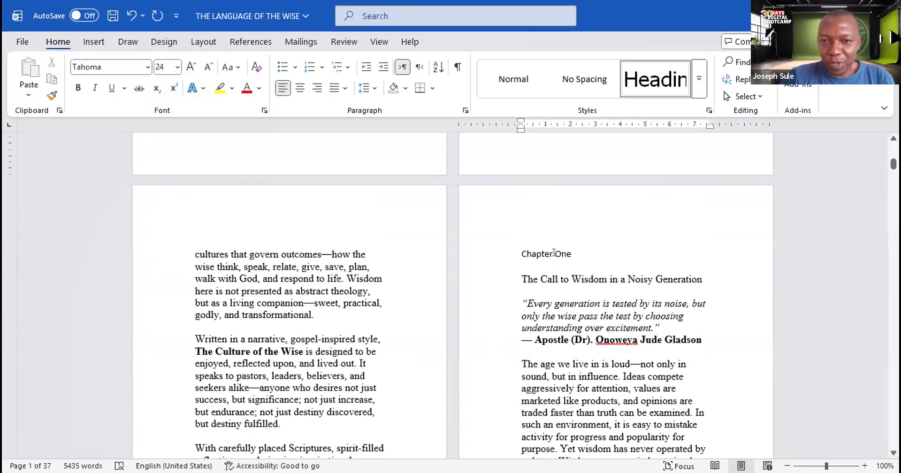
pyautogui.doubleClick(554, 253)
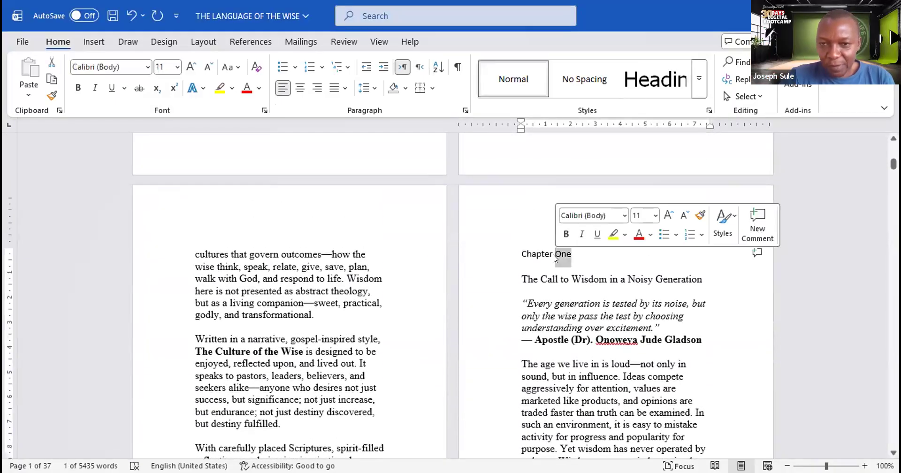
pyautogui.click(574, 254)
pyautogui.moveTo(573, 254); pyautogui.dragTo(522, 254)
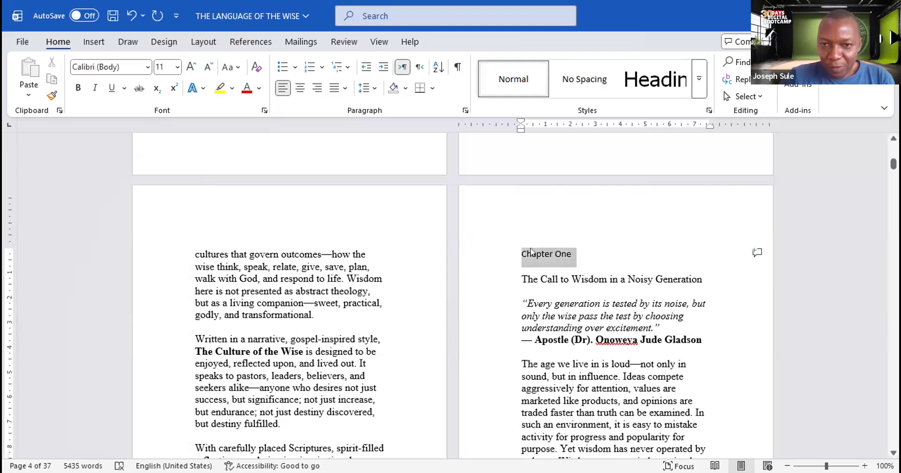
pyautogui.click(644, 83)
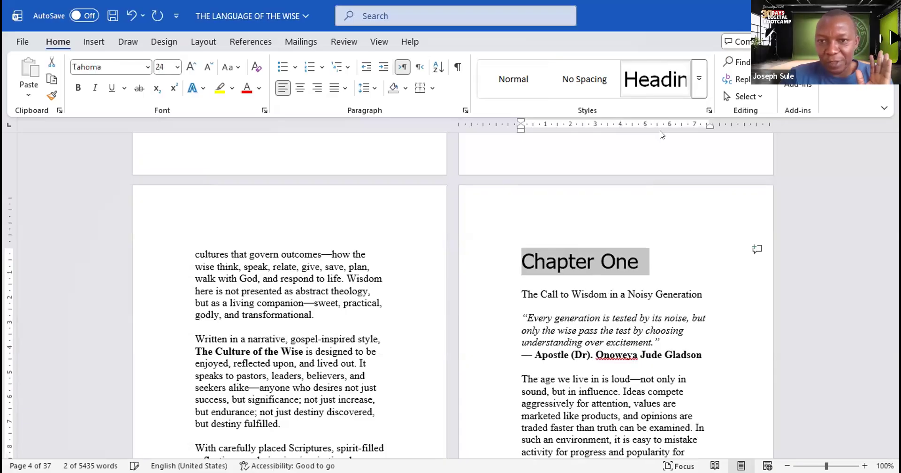
pyautogui.click(682, 227)
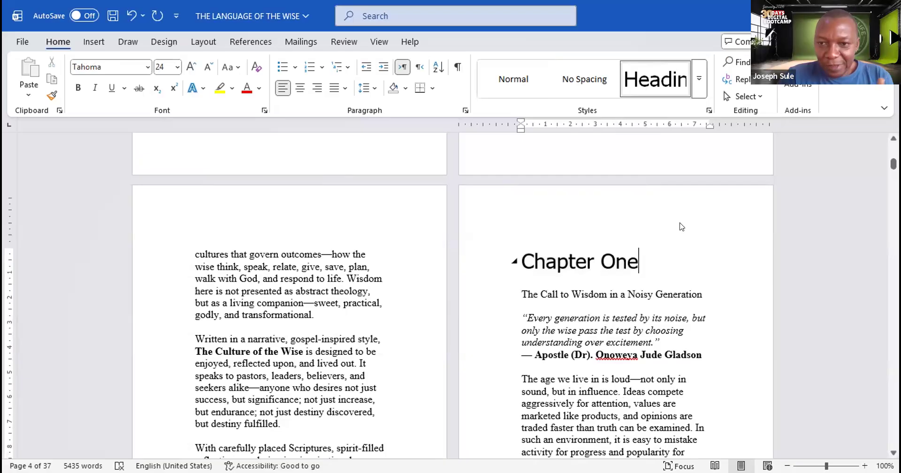
# Step: Apply the Heading 1 style to the chapter title "The Call to Wisdom in a Noisy Generation" together with its chapter line
pyautogui.moveTo(704, 296); pyautogui.dragTo(555, 260)
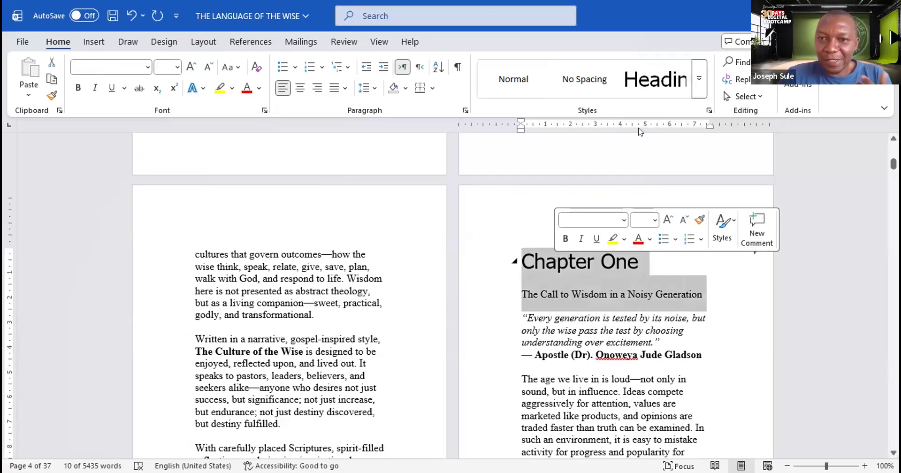
pyautogui.click(643, 88)
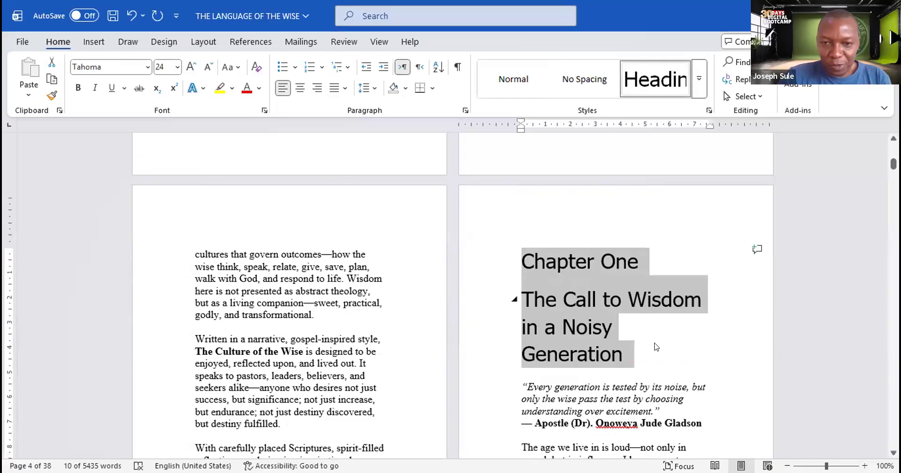
pyautogui.click(652, 345)
# Step: Apply the Heading 1 style to "Chapter Two" and its title "Understanding Wisdom as a Way of Life"
pyautogui.scroll(-10, 652, 344)
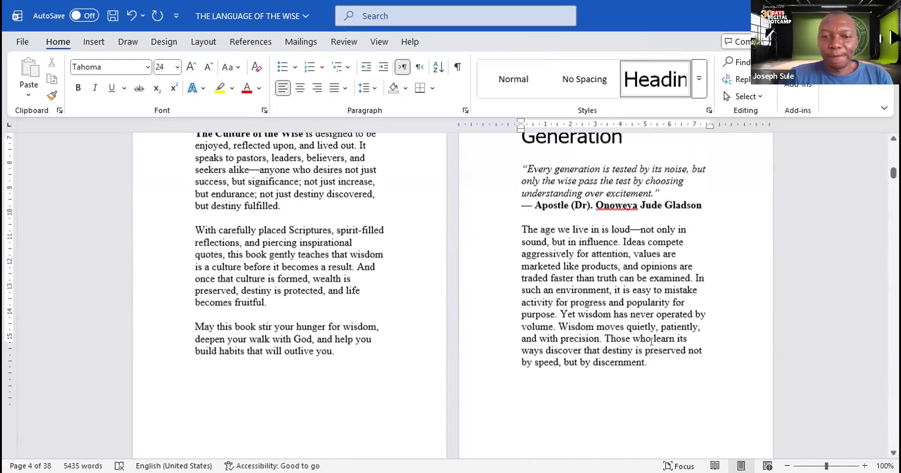
pyautogui.scroll(-15, 652, 344)
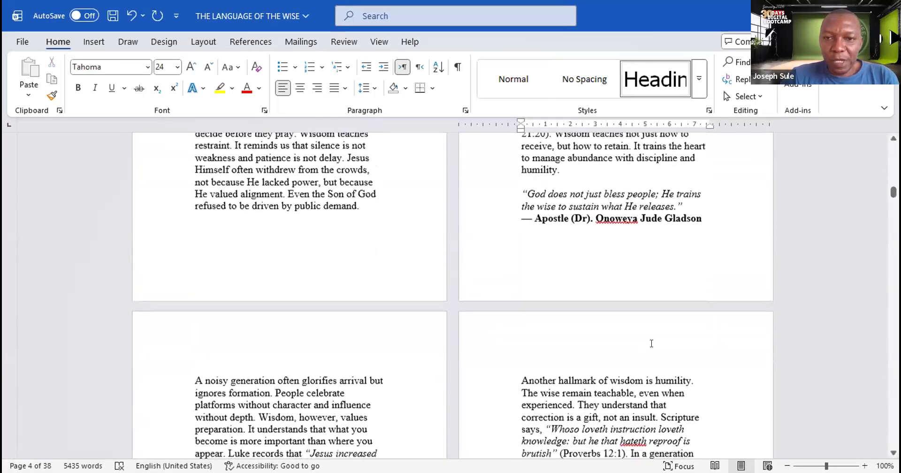
pyautogui.scroll(-15, 653, 346)
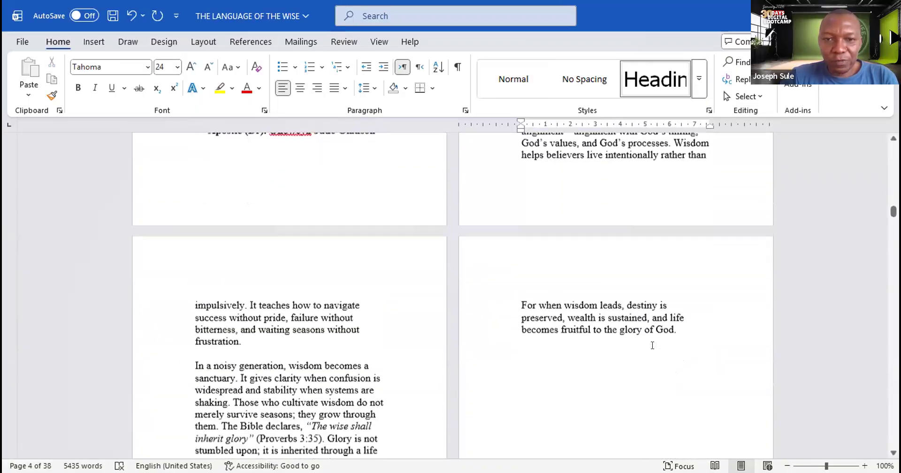
pyautogui.scroll(-10, 652, 346)
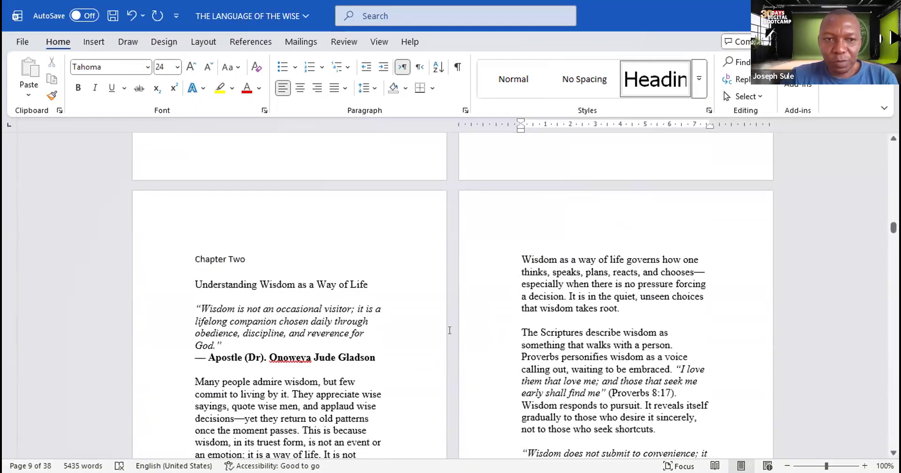
pyautogui.moveTo(371, 283); pyautogui.dragTo(200, 258)
pyautogui.click(656, 87)
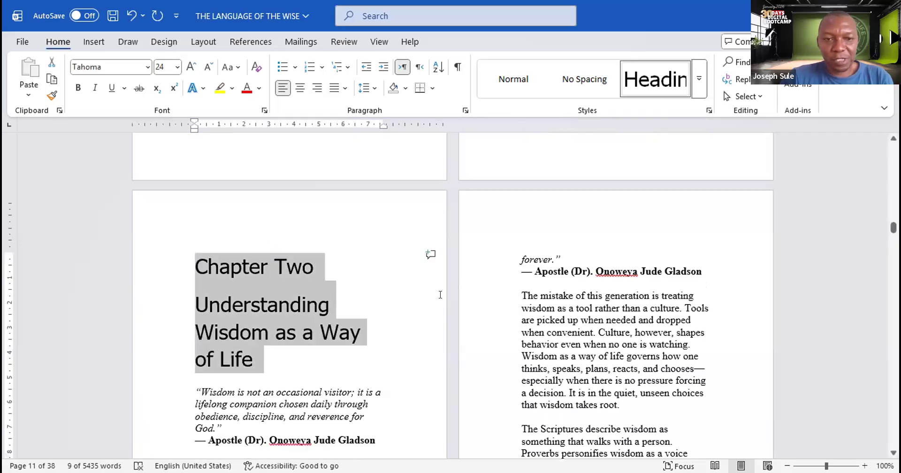
# Step: Apply the Heading 1 style to "Chapter Six" and its title "Wisdom in Relationships and Associations"
pyautogui.scroll(-4, 466, 335)
pyautogui.scroll(-15, 466, 335)
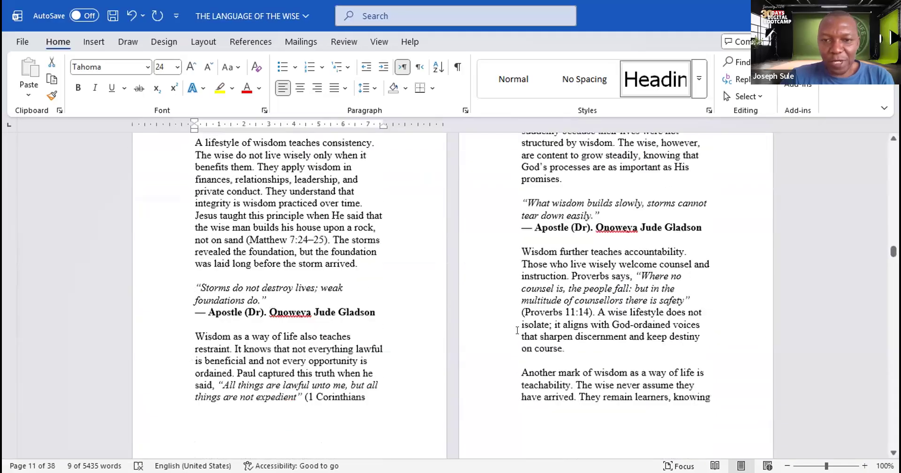
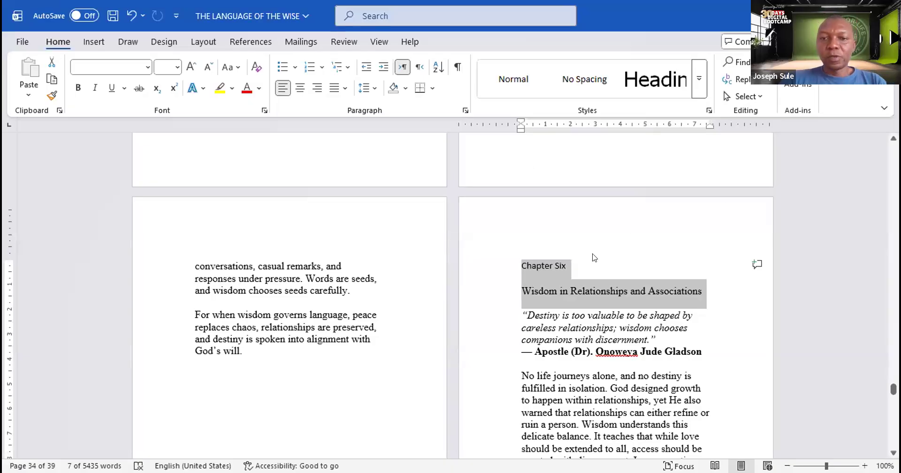
pyautogui.click(525, 269)
pyautogui.moveTo(523, 267); pyautogui.dragTo(700, 291)
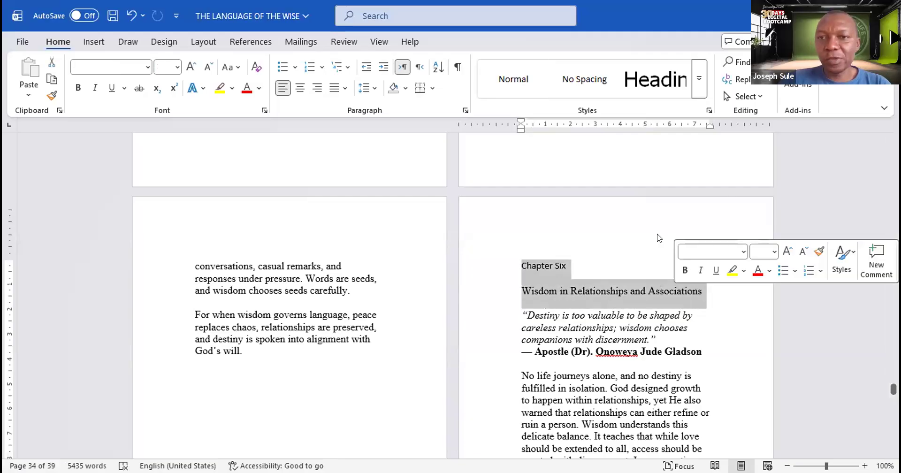
pyautogui.click(638, 92)
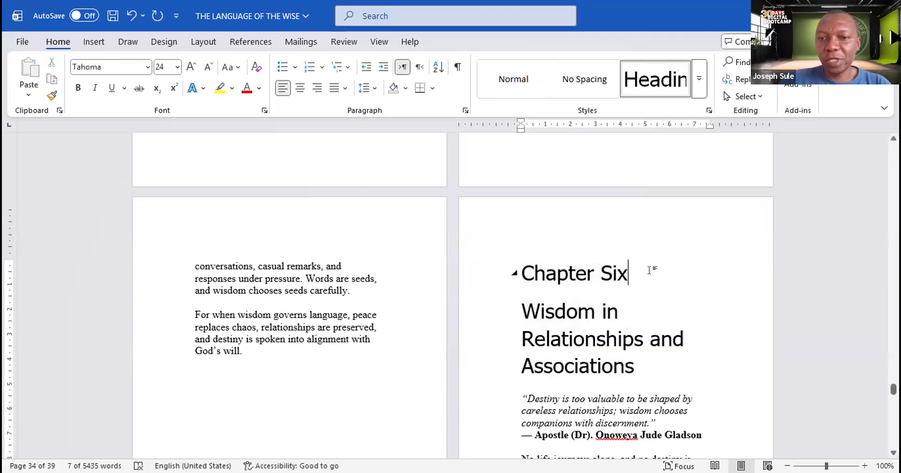
# Step: Look through the pages of Chapter Six to check the heading and the text that follows it
pyautogui.scroll(-5, 649, 269)
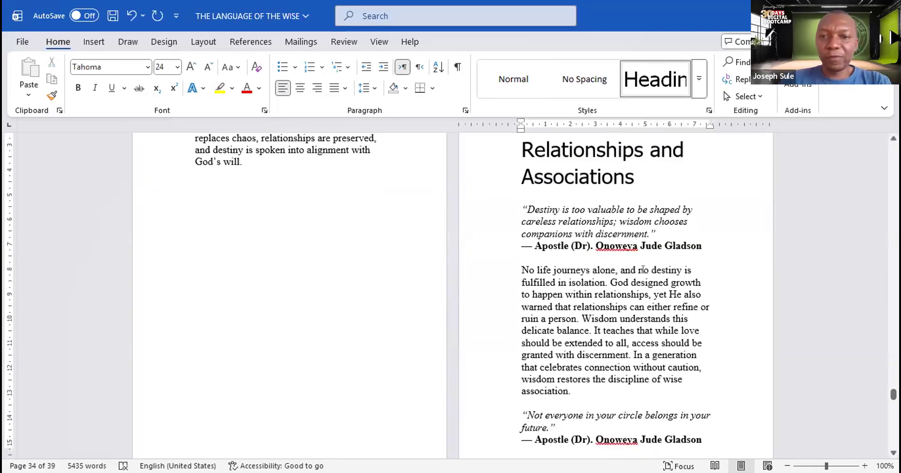
pyautogui.scroll(3, 643, 269)
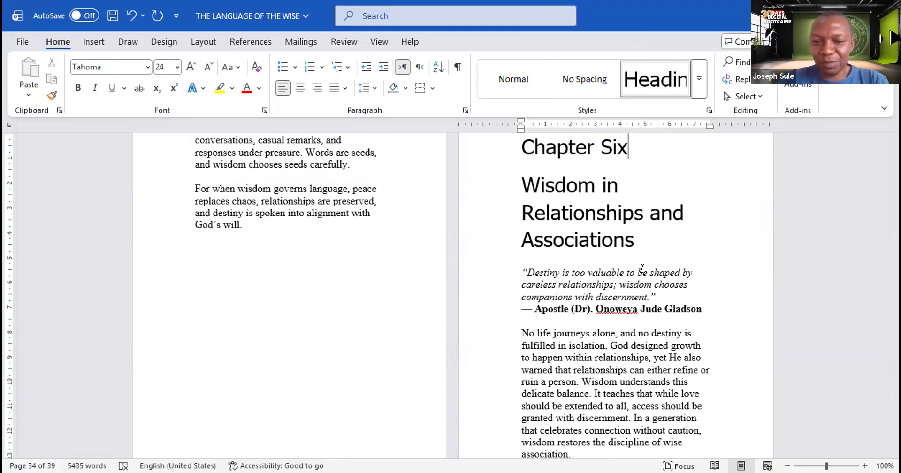
pyautogui.scroll(-5, 567, 299)
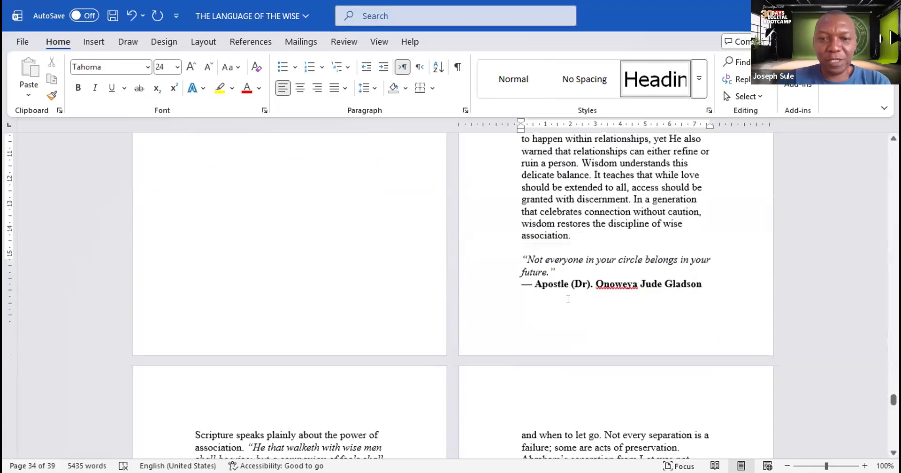
pyautogui.scroll(-14, 567, 299)
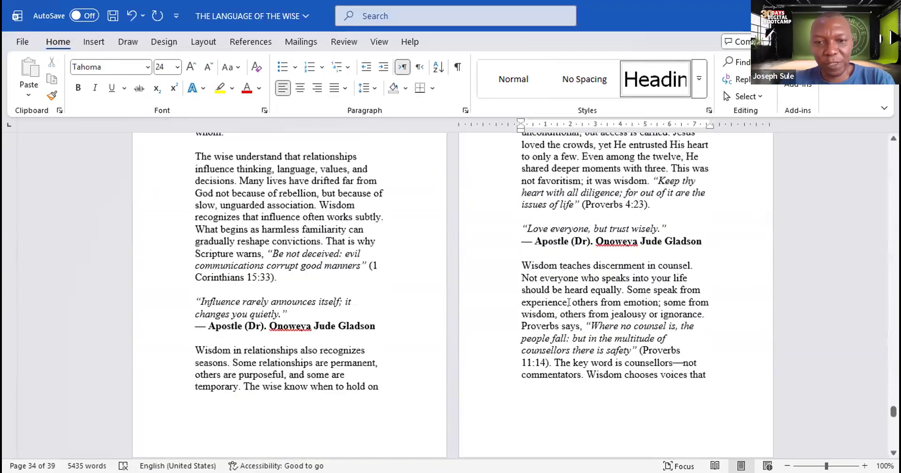
pyautogui.scroll(-14, 569, 302)
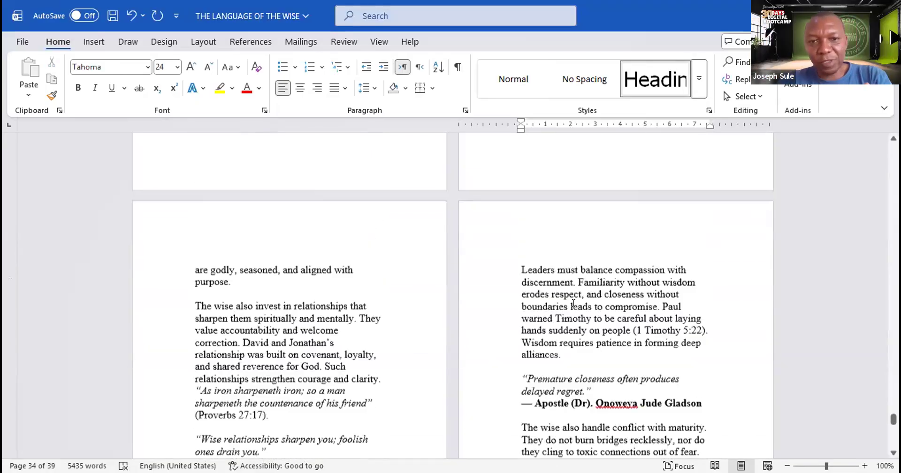
pyautogui.scroll(12, 564, 284)
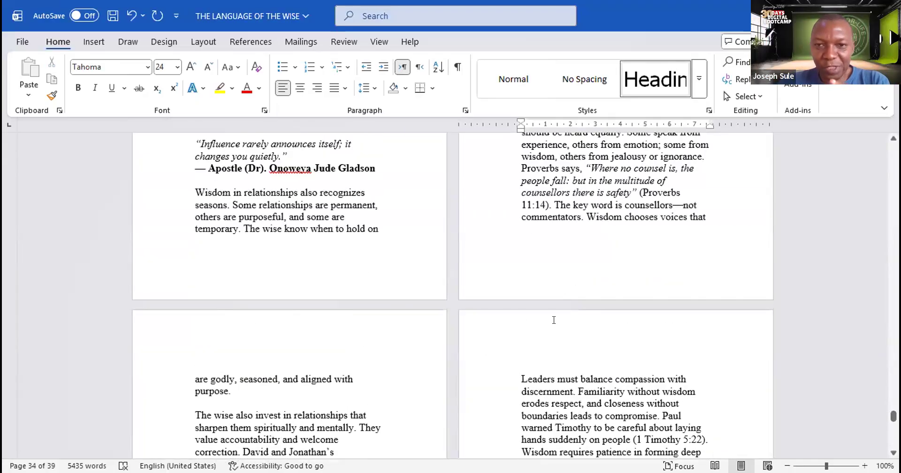
pyautogui.scroll(5, 554, 320)
pyautogui.scroll(6, 547, 316)
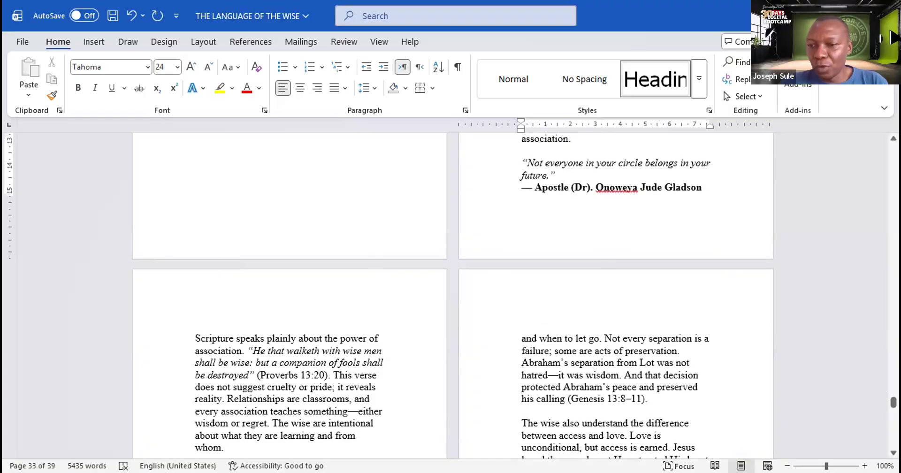
# Step: Remove the word "Chapter" from the "Chapter One" heading so that only "One" is left
pyautogui.moveTo(894, 403); pyautogui.dragTo(894, 204)
pyautogui.scroll(2, 733, 249)
pyautogui.scroll(10, 734, 248)
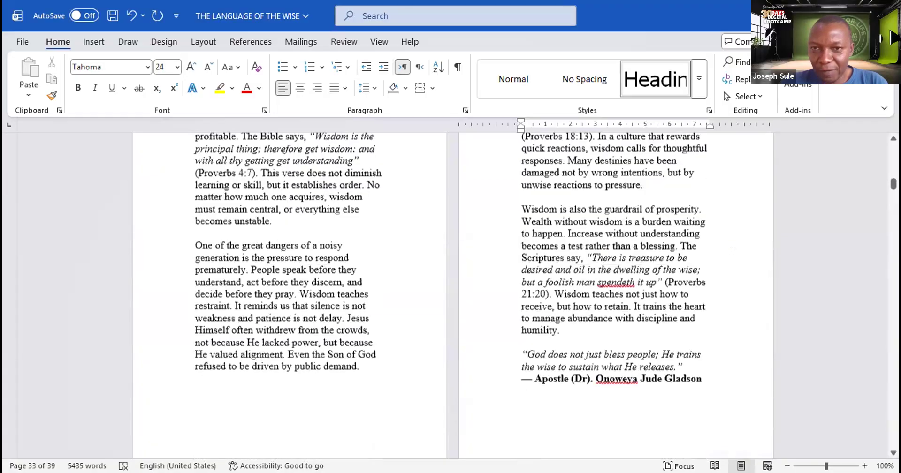
pyautogui.scroll(10, 733, 249)
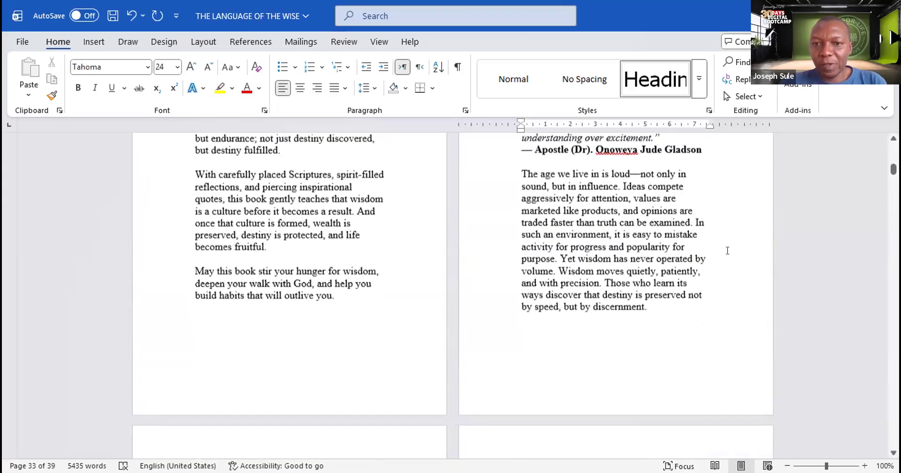
pyautogui.scroll(-6, 727, 255)
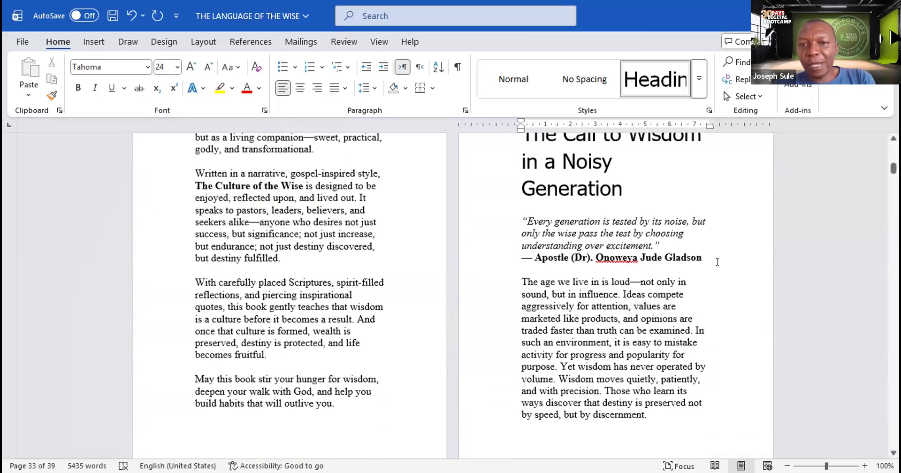
pyautogui.scroll(1, 717, 262)
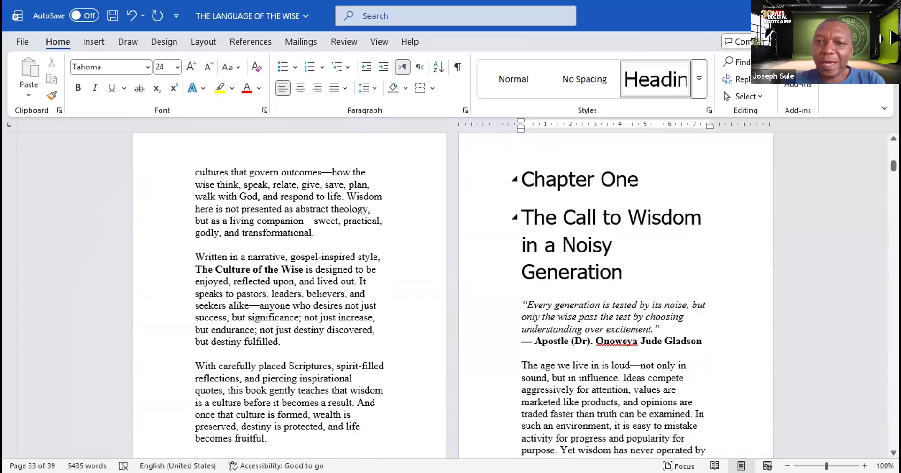
pyautogui.click(604, 180)
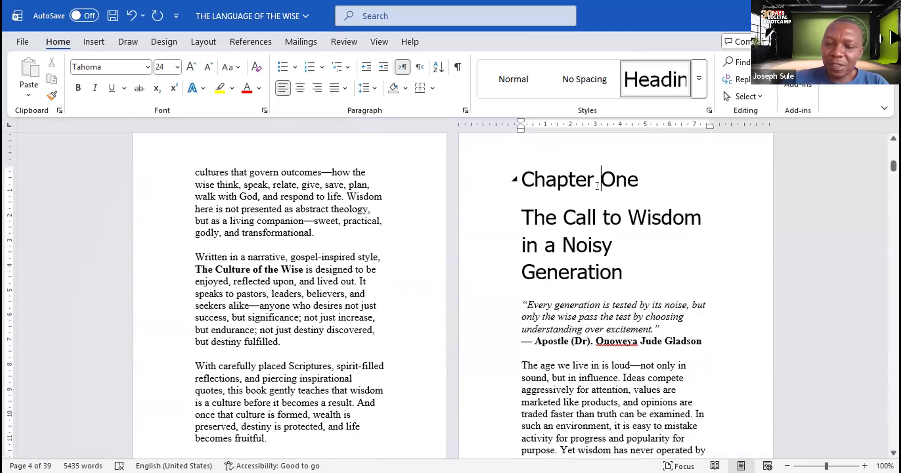
pyautogui.press('BackSpace')
pyautogui.press('BackSpace')
pyautogui.press('BackSpace')
pyautogui.press('BackSpace')
pyautogui.press('BackSpace')
pyautogui.press('BackSpace')
pyautogui.press('BackSpace')
pyautogui.press('BackSpace')
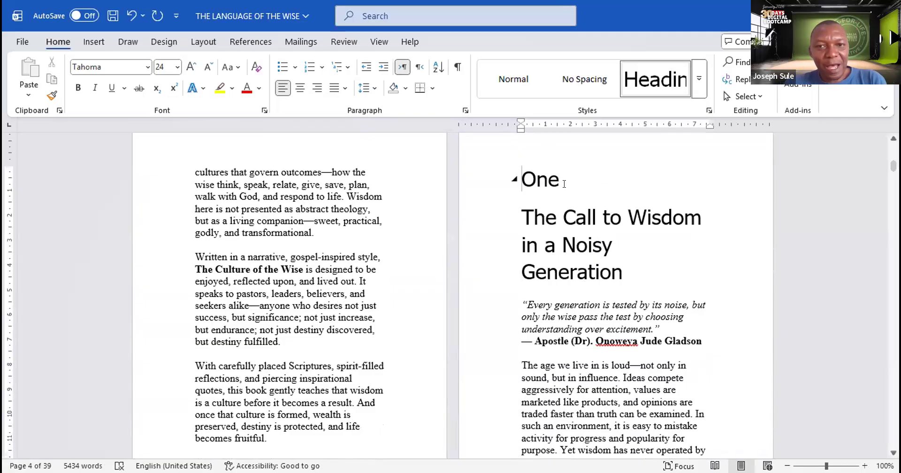
# Step: Reduce the heading "One" to font size 18 and make it italic
pyautogui.moveTo(560, 179); pyautogui.dragTo(523, 179)
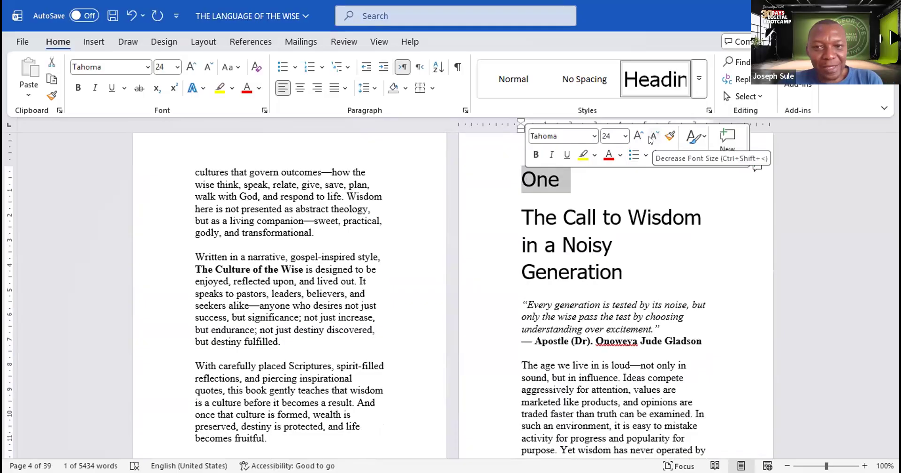
pyautogui.click(651, 139)
pyautogui.click(651, 140)
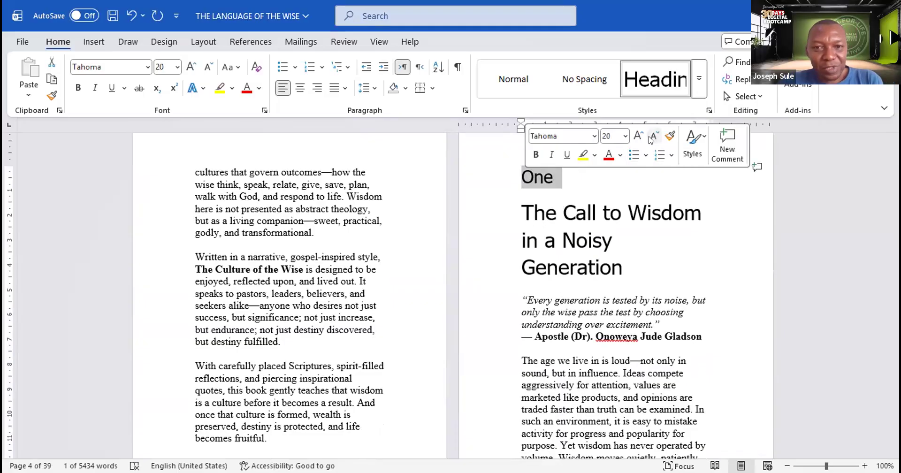
pyautogui.click(651, 139)
pyautogui.click(552, 156)
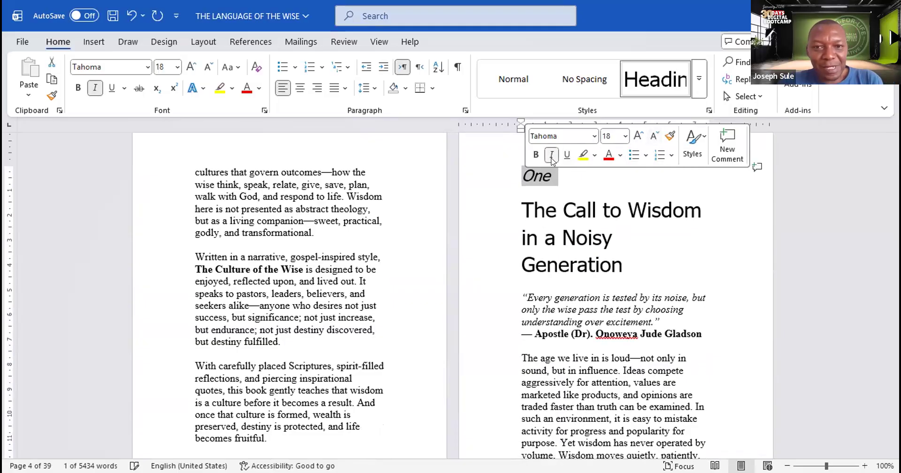
pyautogui.click(578, 203)
pyautogui.scroll(-1, 623, 284)
pyautogui.scroll(1, 623, 284)
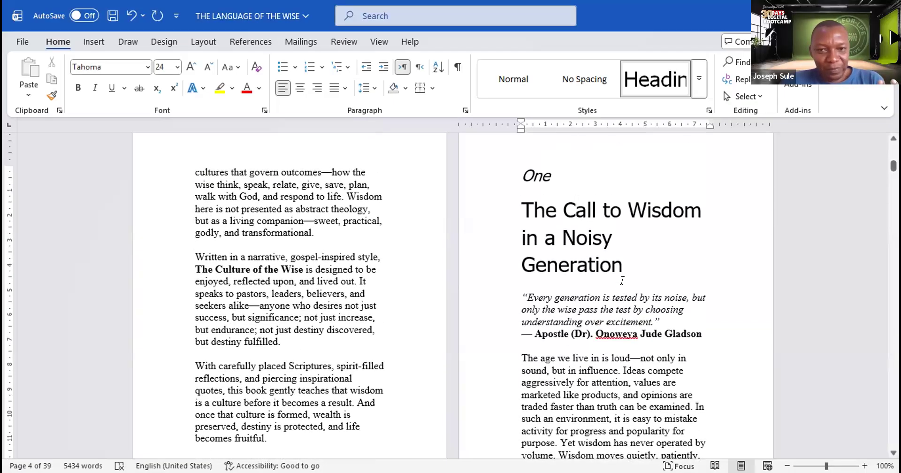
pyautogui.scroll(-1, 600, 281)
pyautogui.scroll(-20, 600, 282)
pyautogui.scroll(-11, 601, 273)
pyautogui.scroll(15, 597, 256)
pyautogui.scroll(15, 577, 231)
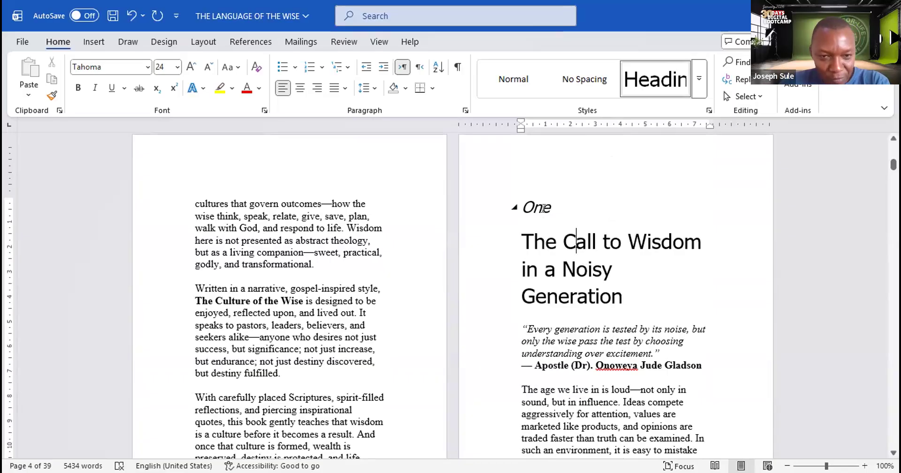
# Step: Remove the word "Chapter" from the "Chapter Two" heading so that only "Two" is left
pyautogui.scroll(-15, 542, 208)
pyautogui.scroll(-15, 559, 246)
pyautogui.scroll(-10, 563, 246)
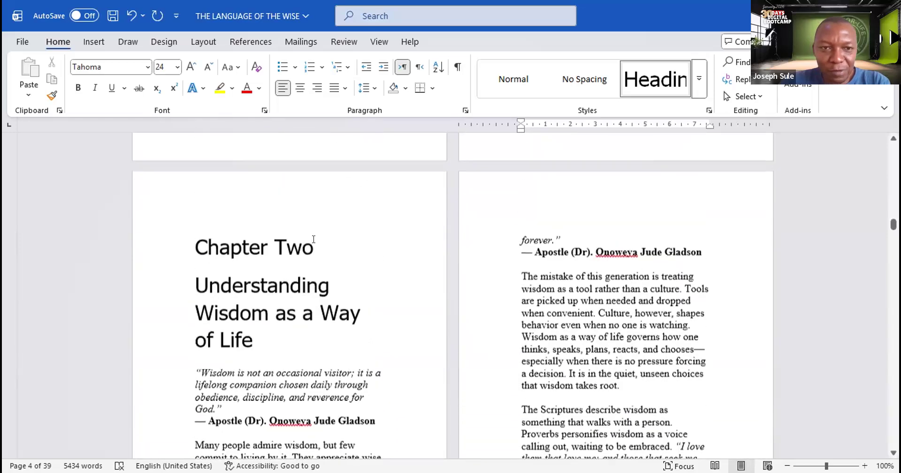
pyautogui.moveTo(314, 242); pyautogui.dragTo(231, 247)
pyautogui.click(231, 248)
pyautogui.click(272, 250)
pyautogui.click(275, 250)
pyautogui.press('BackSpace')
pyautogui.press('BackSpace')
pyautogui.press('BackSpace')
pyautogui.press('BackSpace')
pyautogui.press('BackSpace')
pyautogui.press('BackSpace')
pyautogui.press('BackSpace')
pyautogui.press('BackSpace')
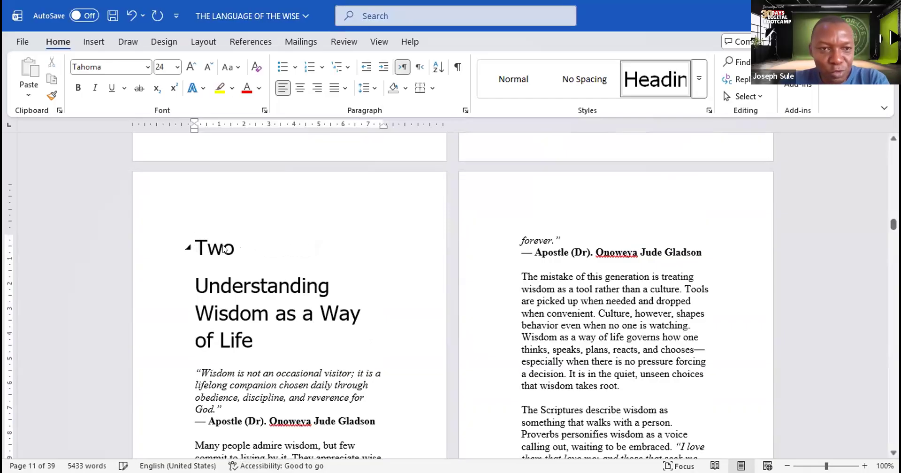
# Step: Reduce the heading "Two" to font size 20 and make it italic
pyautogui.doubleClick(224, 249)
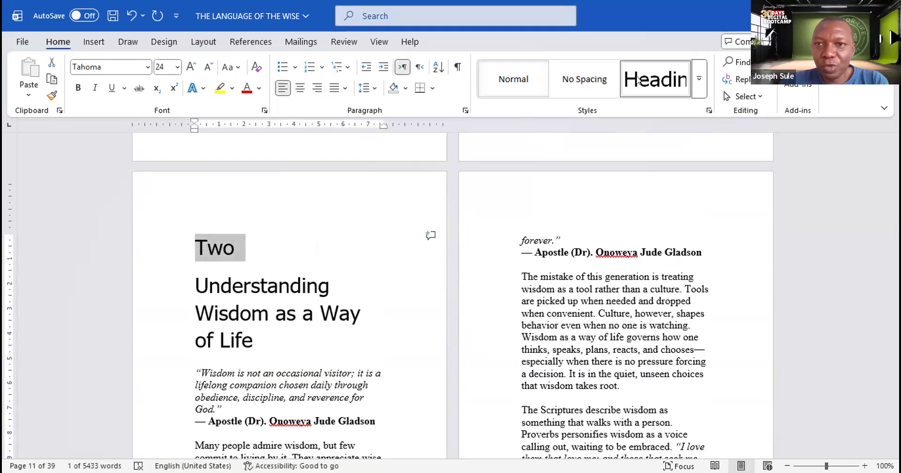
pyautogui.click(208, 68)
pyautogui.click(209, 68)
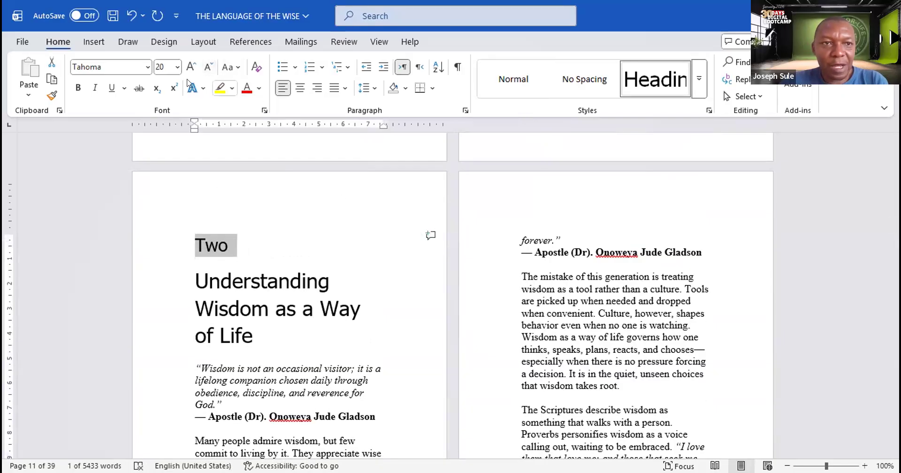
pyautogui.click(95, 88)
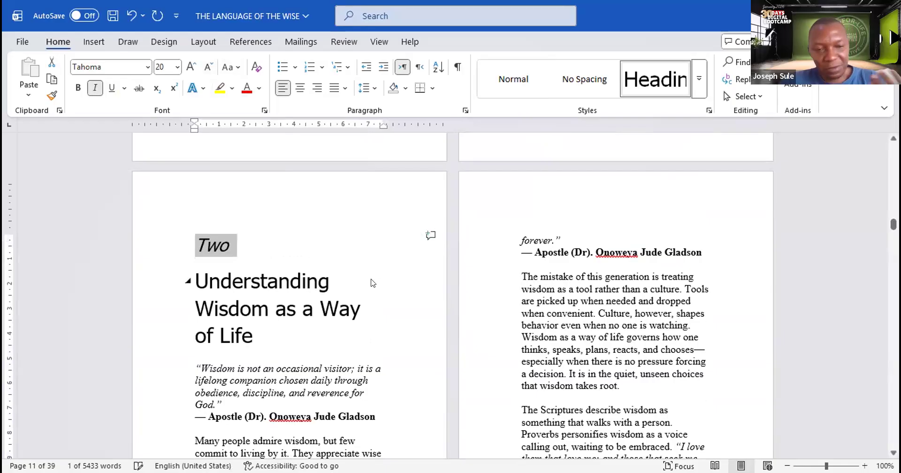
# Step: Remove the word "Chapter" from the "Chapter Three" heading so that only "Three" is left
pyautogui.scroll(-8, 399, 298)
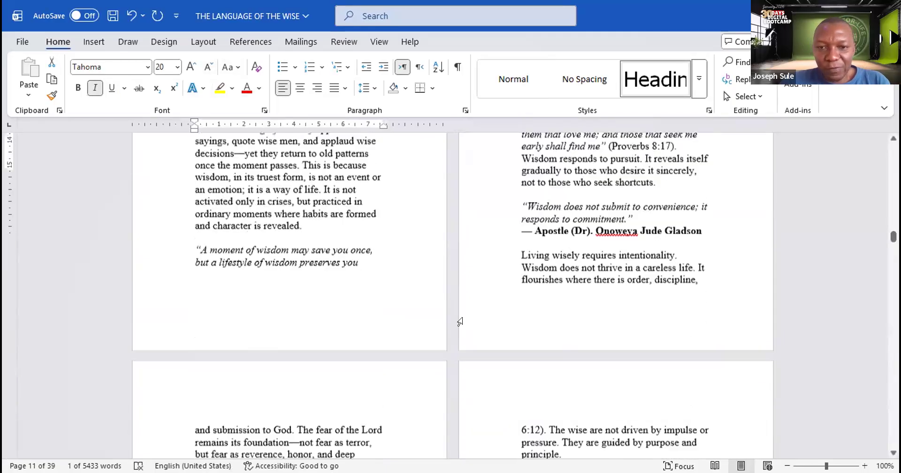
pyautogui.scroll(-6, 514, 310)
pyautogui.scroll(-20, 516, 311)
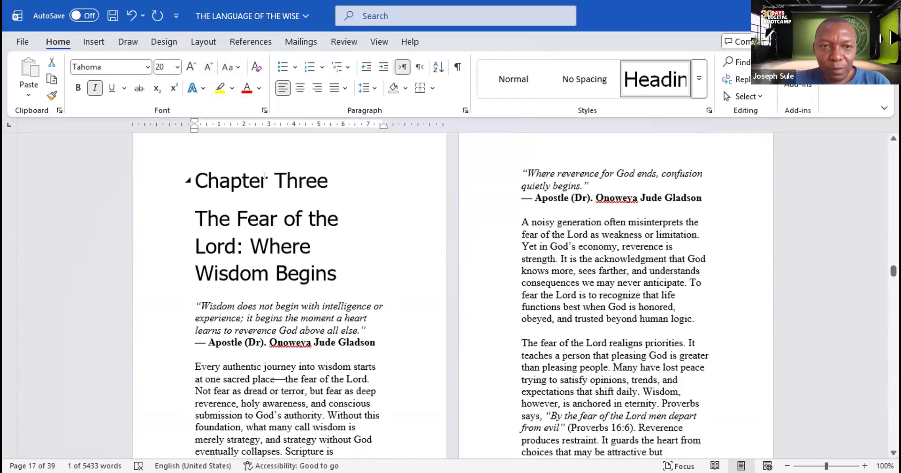
pyautogui.click(275, 183)
pyautogui.press('BackSpace')
pyautogui.press('BackSpace')
pyautogui.press('BackSpace')
pyautogui.press('BackSpace')
pyautogui.press('BackSpace')
pyautogui.press('BackSpace')
pyautogui.press('BackSpace')
pyautogui.press('BackSpace')
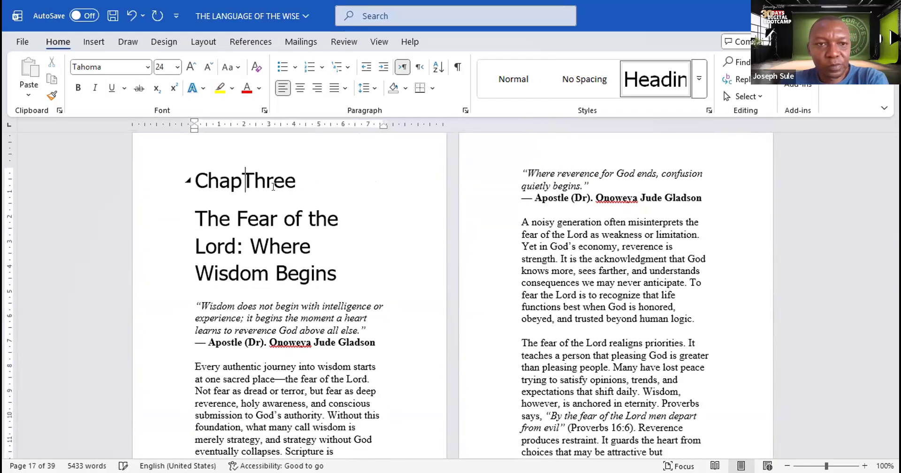
# Step: Reduce the heading "Three" to font size 20 and make it italic
pyautogui.click(244, 180)
pyautogui.moveTo(244, 179); pyautogui.dragTo(193, 179)
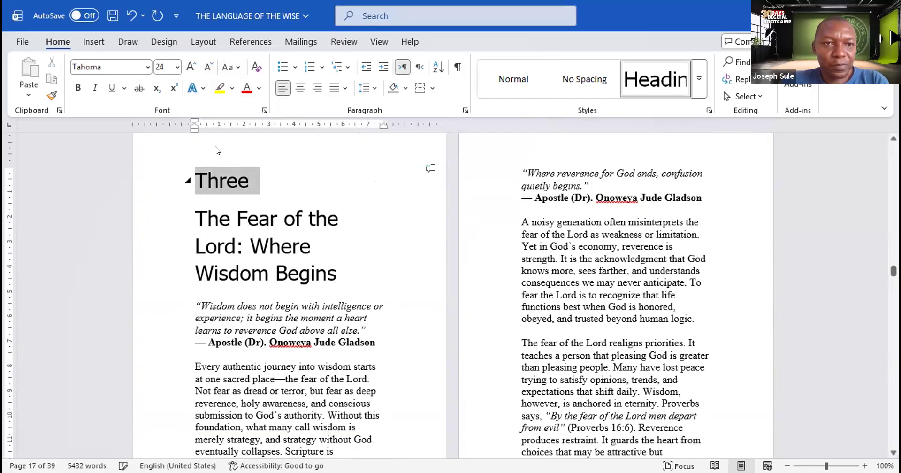
pyautogui.click(329, 131)
pyautogui.click(329, 131)
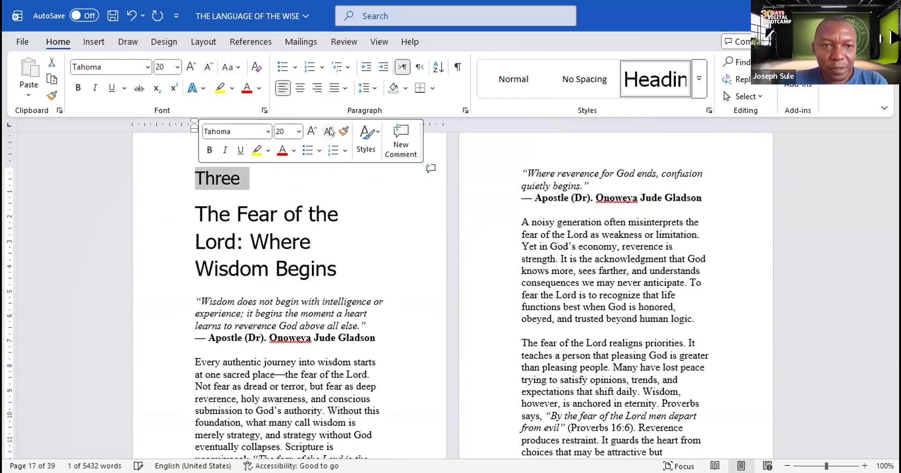
pyautogui.click(226, 150)
# Step: Remove the word "Chapter" from the "Chapter Four" heading so that only "Four" is left
pyautogui.scroll(-5, 449, 319)
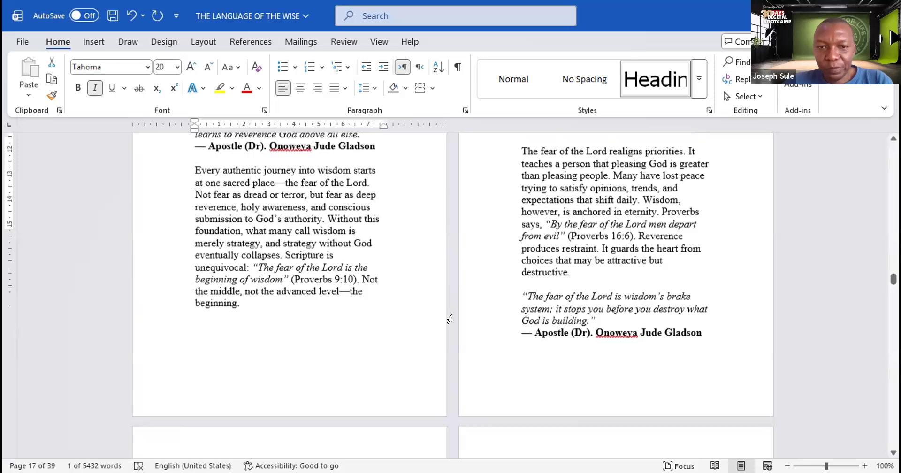
pyautogui.scroll(-6, 394, 268)
pyautogui.scroll(-15, 395, 269)
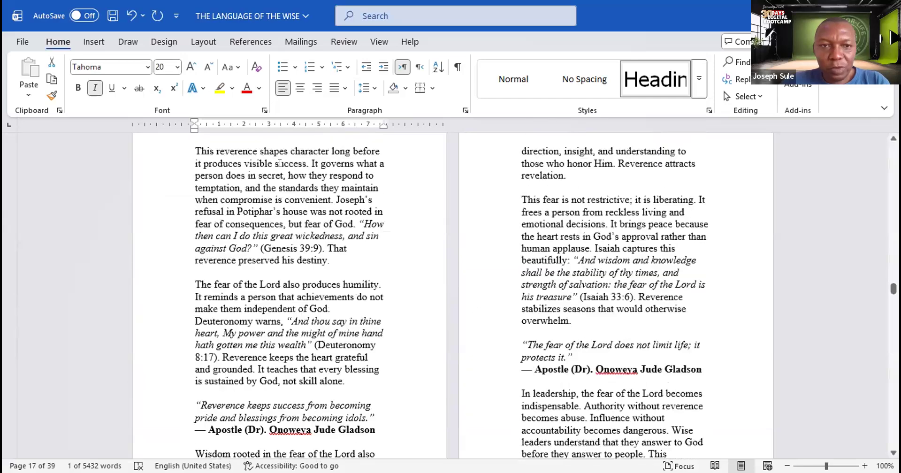
pyautogui.click(272, 187)
pyautogui.press('BackSpace')
pyautogui.press('BackSpace')
pyautogui.press('BackSpace')
pyautogui.press('BackSpace')
pyautogui.press('BackSpace')
pyautogui.press('BackSpace')
pyautogui.press('BackSpace')
pyautogui.press('BackSpace')
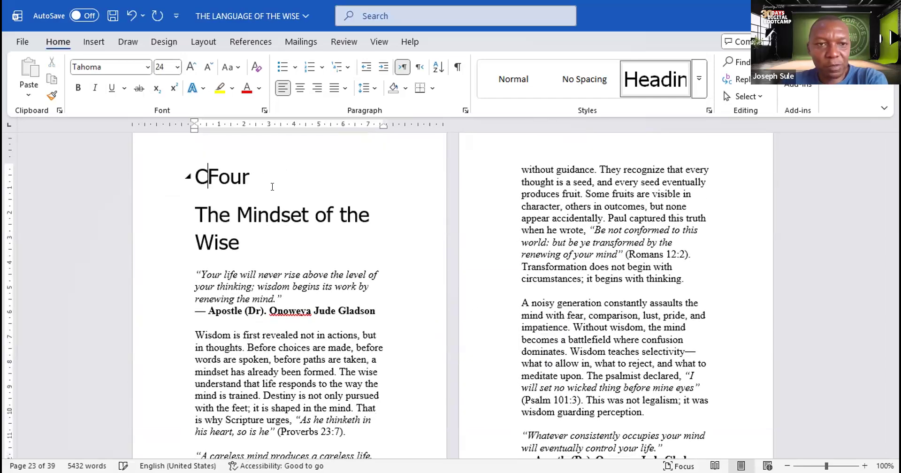
# Step: Reduce the heading "Four" to font size 20 and make it italic
pyautogui.moveTo(205, 177); pyautogui.dragTo(195, 153)
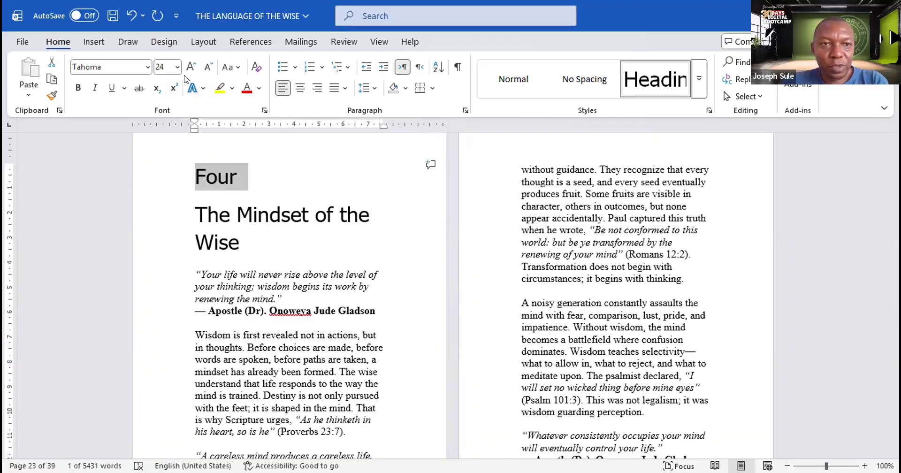
pyautogui.click(209, 67)
pyautogui.click(209, 67)
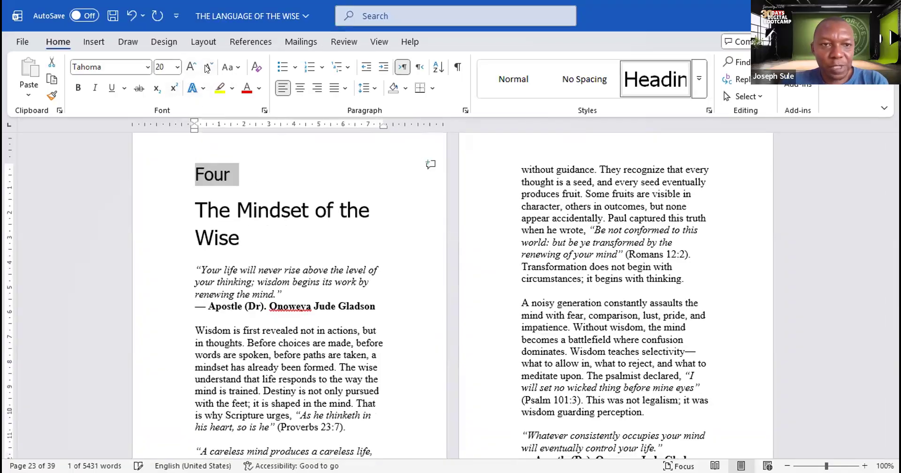
pyautogui.click(96, 88)
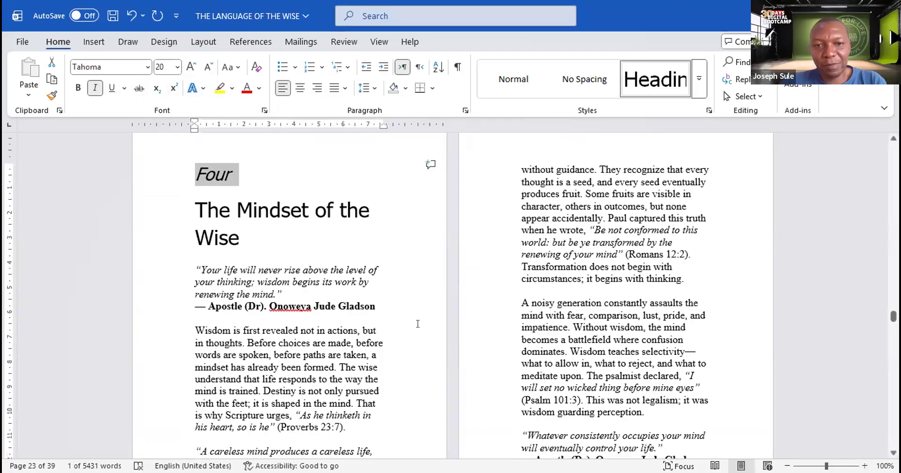
# Step: Remove the word "Chapter" from the "Chapter Five" heading so that only "Five" is left
pyautogui.scroll(-2, 416, 324)
pyautogui.scroll(-5, 416, 324)
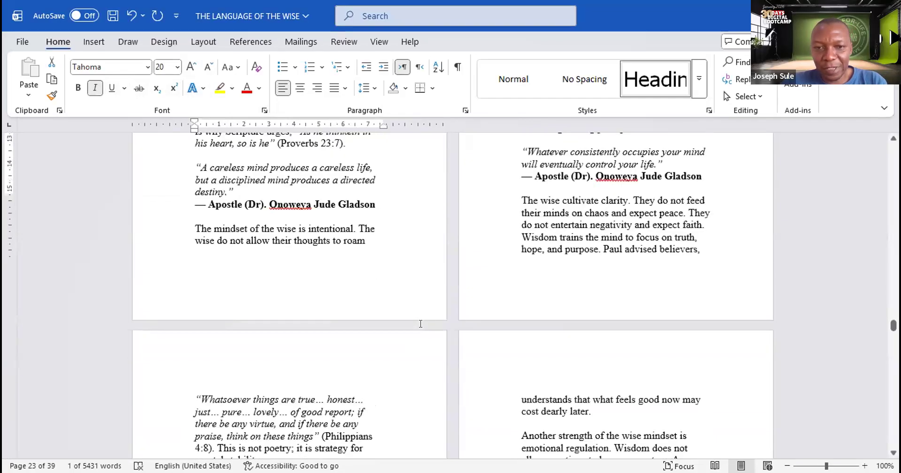
pyautogui.scroll(-15, 421, 324)
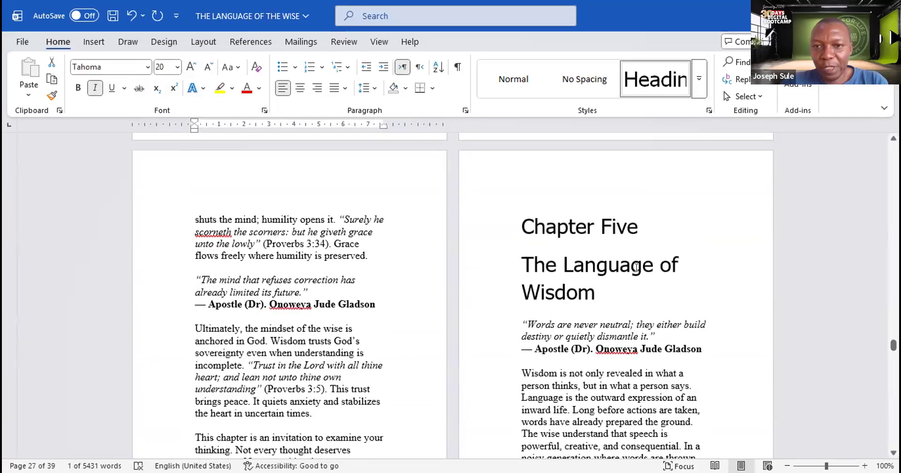
pyautogui.click(598, 226)
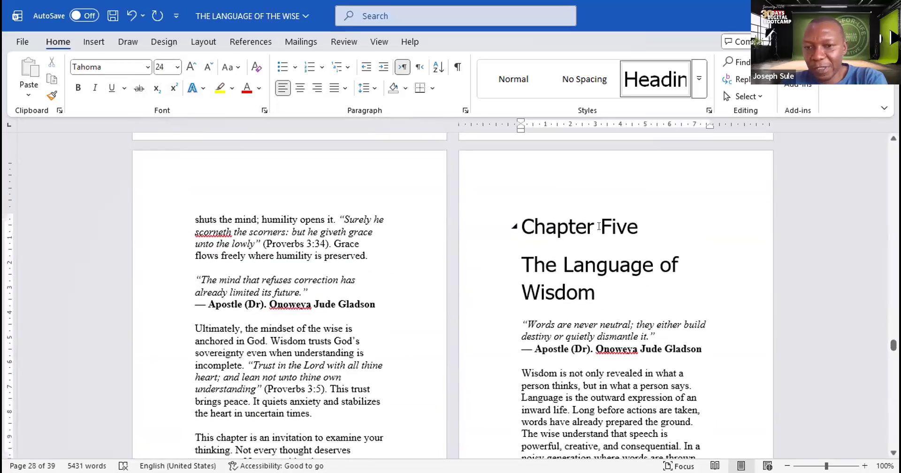
pyautogui.press('BackSpace')
pyautogui.press('BackSpace')
pyautogui.press('BackSpace')
pyautogui.press('BackSpace')
pyautogui.press('BackSpace')
pyautogui.press('BackSpace')
pyautogui.press('BackSpace')
pyautogui.press('BackSpace')
# Step: Reduce the heading "Five" to font size 20 and make it italic
pyautogui.doubleClick(523, 226)
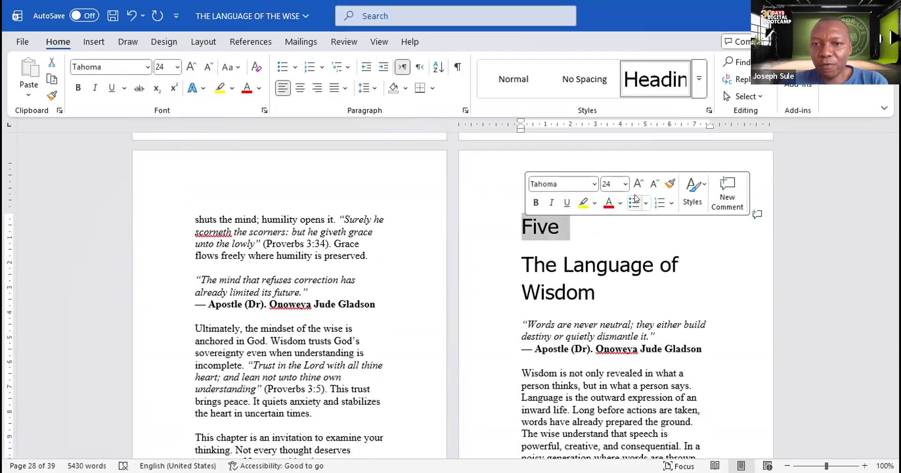
pyautogui.click(654, 183)
pyautogui.click(654, 184)
pyautogui.click(552, 203)
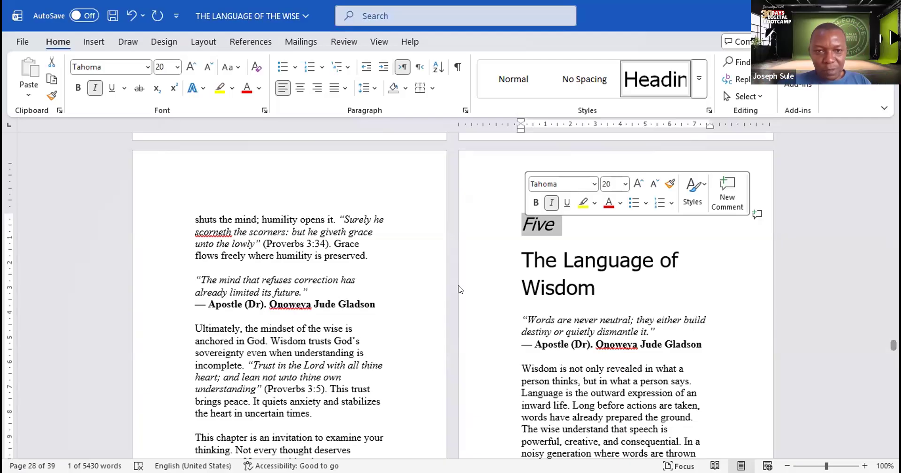
pyautogui.hotkey('alt', 'Tab')
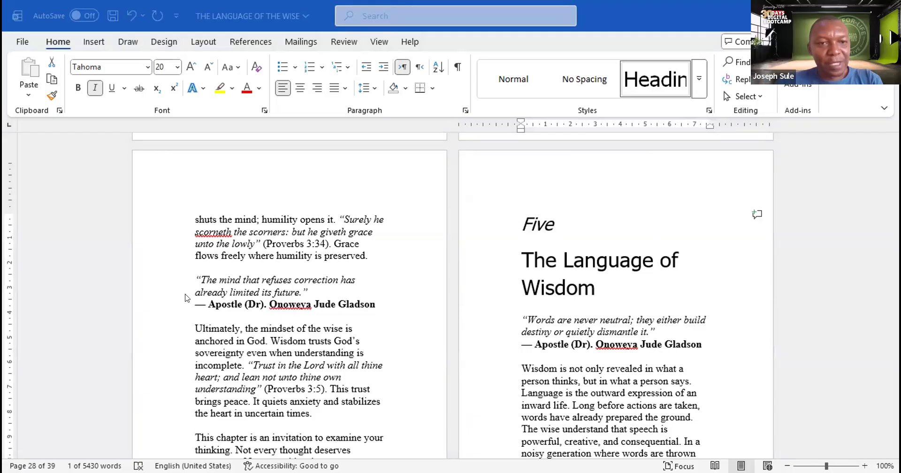
pyautogui.hotkey('alt', 'Tab')
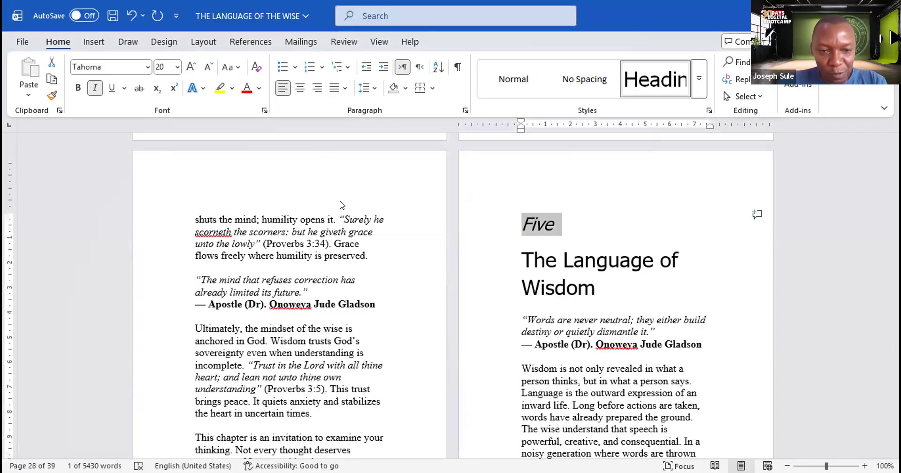
pyautogui.hotkey('alt', 'Tab')
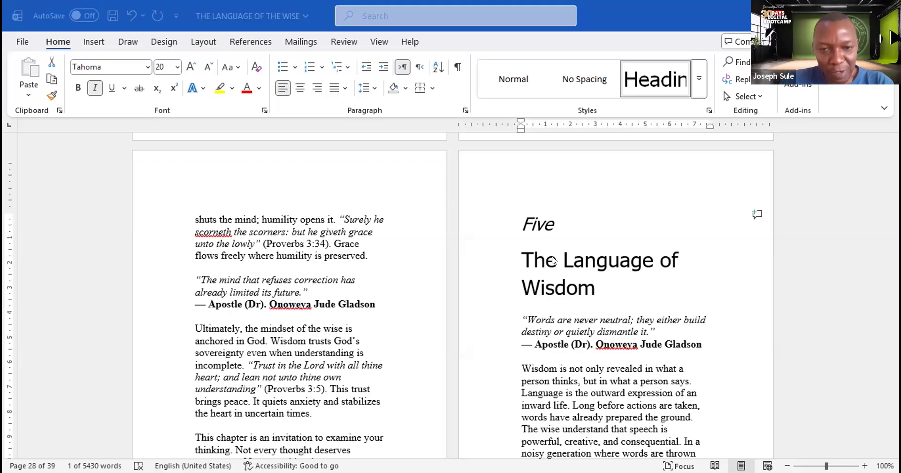
# Step: Remove the word "Chapter" from the "Chapter Six" heading so that only "Six" is left
pyautogui.scroll(-1, 539, 266)
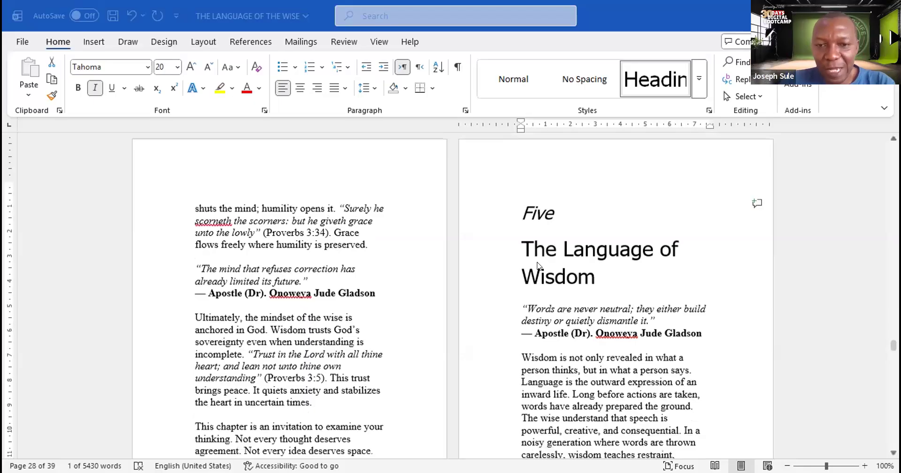
pyautogui.scroll(-4, 539, 266)
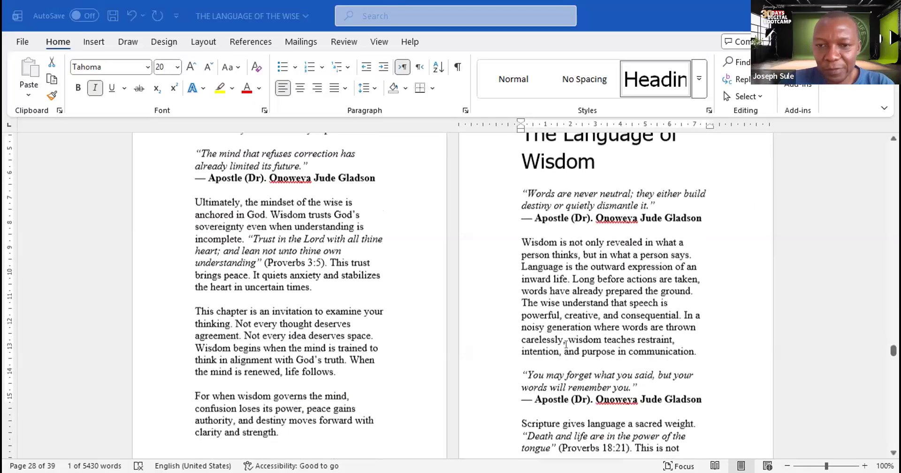
pyautogui.scroll(-20, 535, 343)
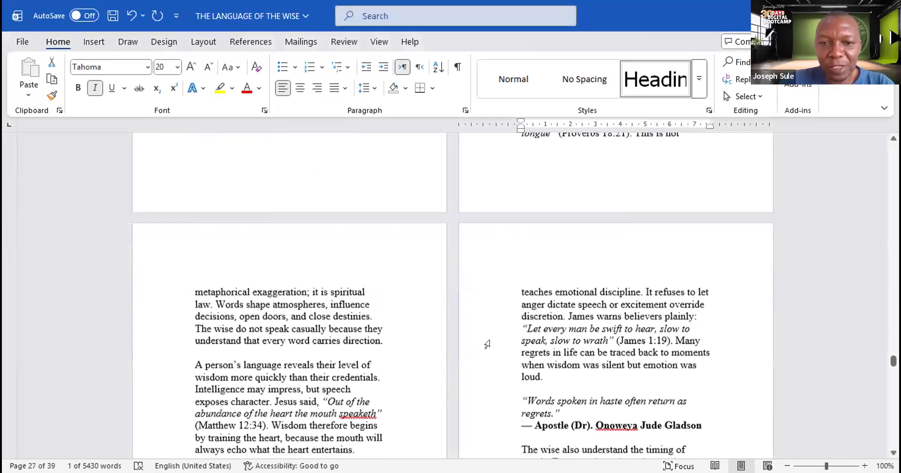
pyautogui.scroll(-15, 487, 344)
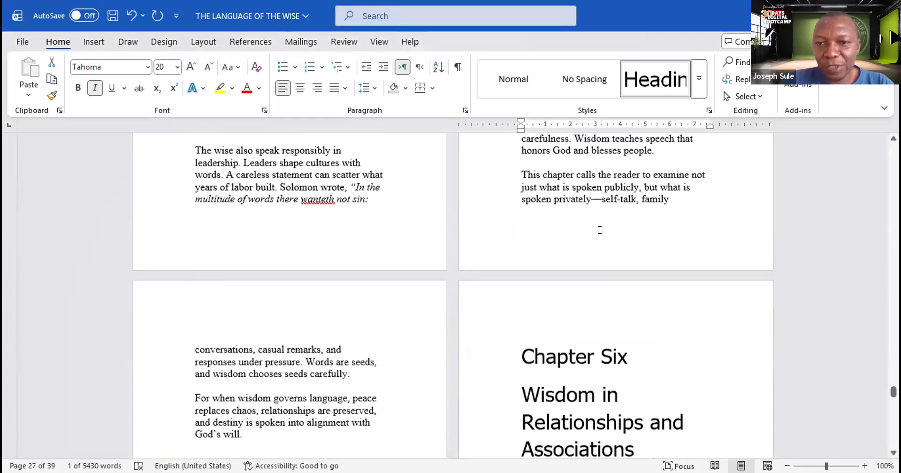
pyautogui.scroll(2, 597, 230)
pyautogui.click(597, 230)
pyautogui.press('BackSpace')
pyautogui.press('BackSpace')
pyautogui.press('BackSpace')
pyautogui.press('BackSpace')
pyautogui.press('BackSpace')
pyautogui.press('BackSpace')
pyautogui.press('BackSpace')
pyautogui.press('BackSpace')
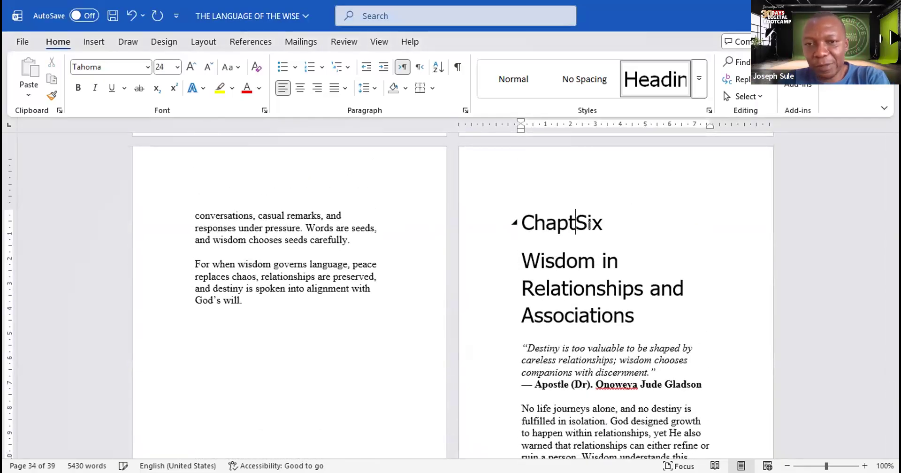
# Step: Select the heading "Six" above the title "Wisdom in Relationships and Associations" for formatting
pyautogui.moveTo(556, 224)
pyautogui.mouseDown()
pyautogui.moveTo(522, 225)
pyautogui.moveTo(541, 225)
pyautogui.mouseUp()
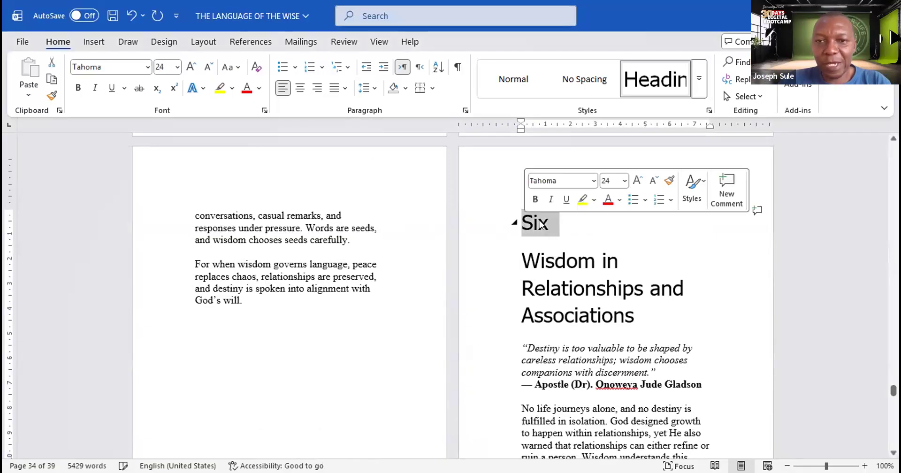
# Step: Format the chapter number "Six" in 20 pt italic
pyautogui.click(652, 183)
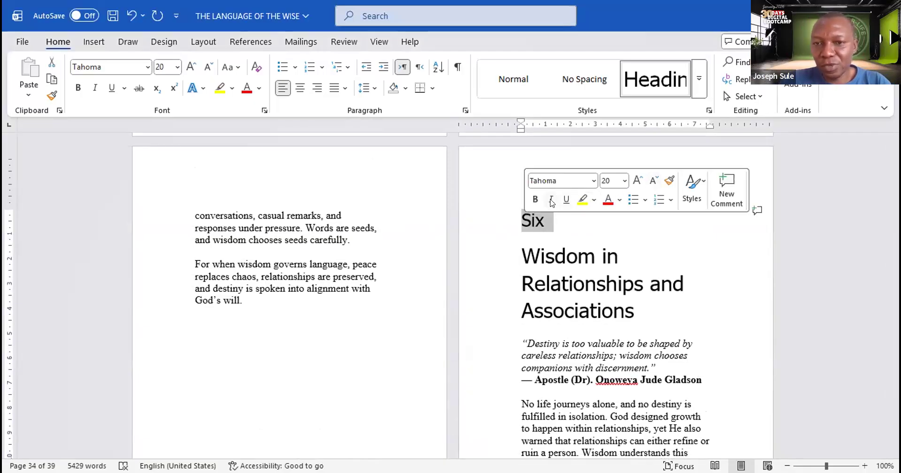
pyautogui.click(551, 199)
pyautogui.click(567, 256)
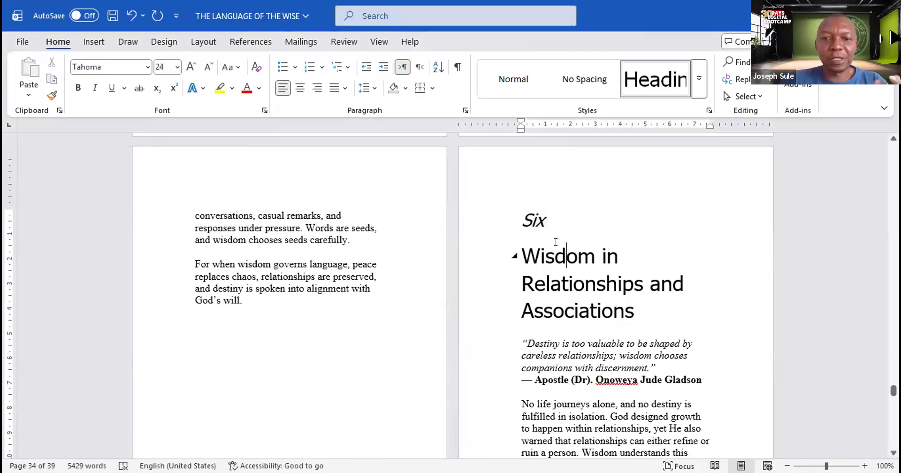
# Step: Return to the start of the manuscript and examine the opening quote and body text formatting of chapter One
pyautogui.scroll(-2, 556, 248)
pyautogui.scroll(-3, 556, 248)
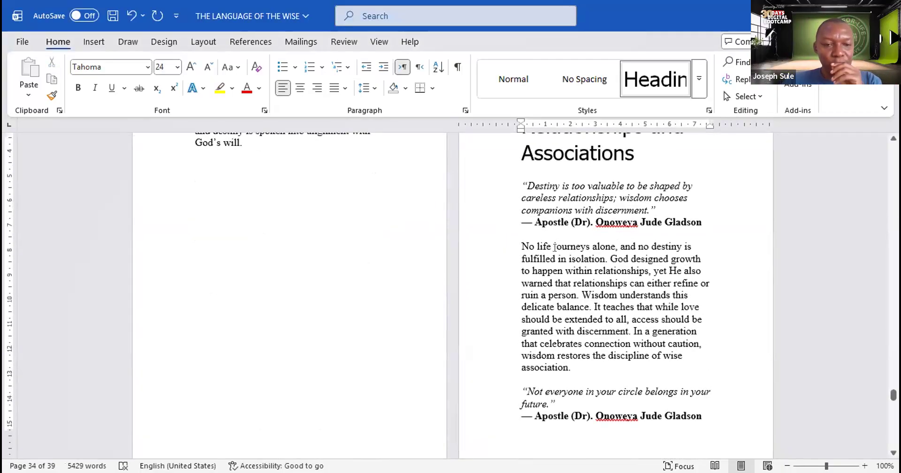
pyautogui.scroll(15, 555, 247)
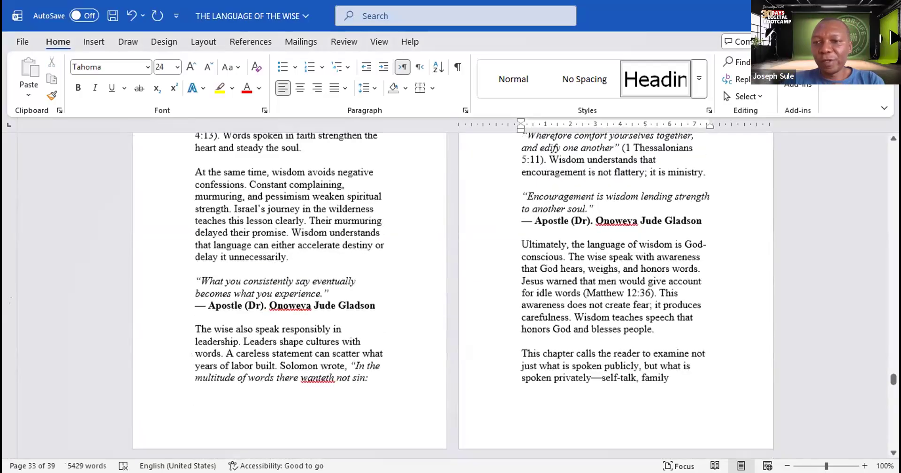
pyautogui.scroll(10, 453, 291)
pyautogui.moveTo(893, 371); pyautogui.dragTo(881, 144)
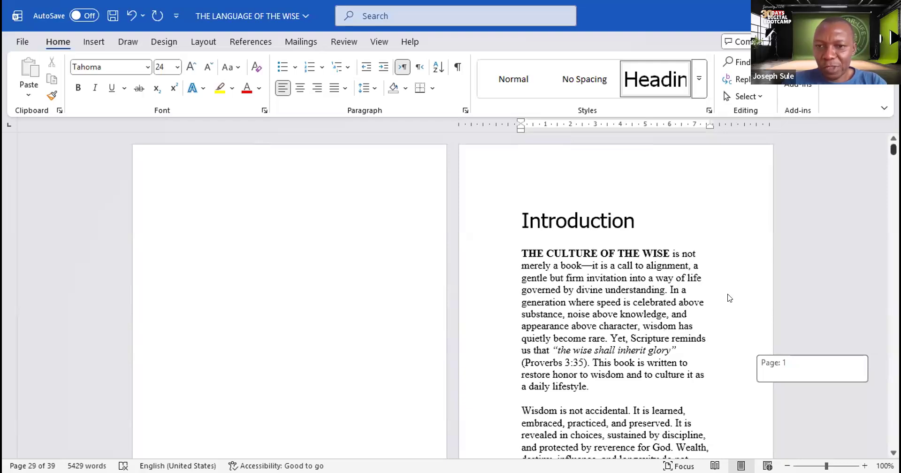
pyautogui.scroll(-10, 521, 242)
pyautogui.moveTo(522, 254); pyautogui.dragTo(692, 289)
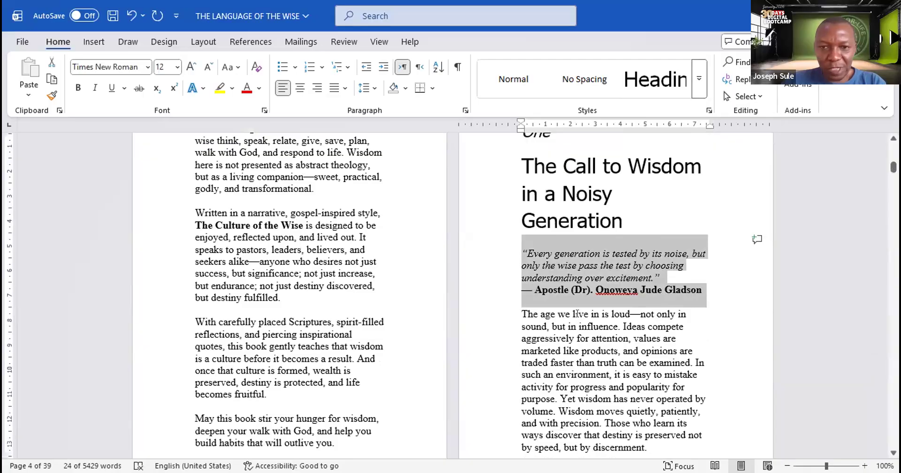
pyautogui.click(585, 342)
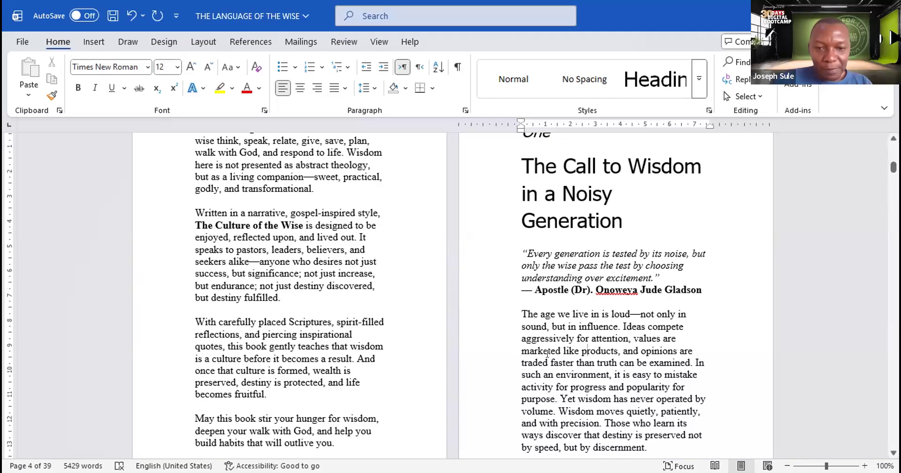
pyautogui.scroll(-4, 547, 353)
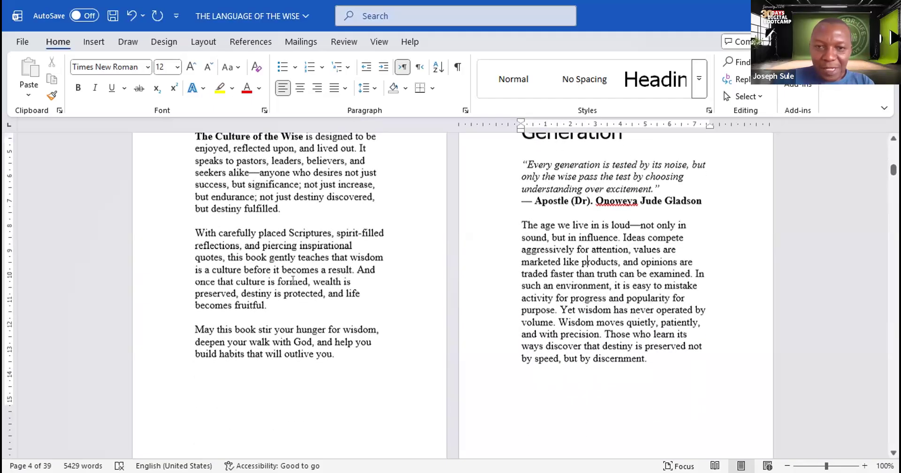
pyautogui.scroll(2, 293, 280)
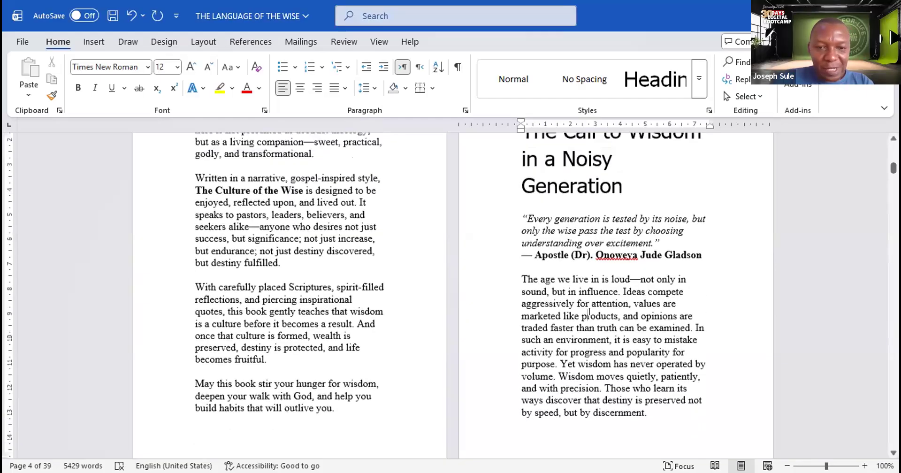
pyautogui.scroll(-1, 590, 311)
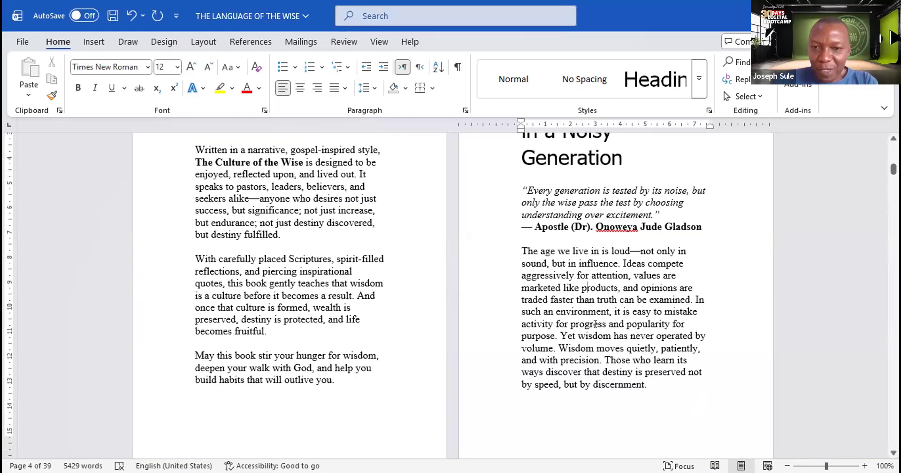
pyautogui.scroll(-2, 590, 322)
pyautogui.scroll(5, 590, 322)
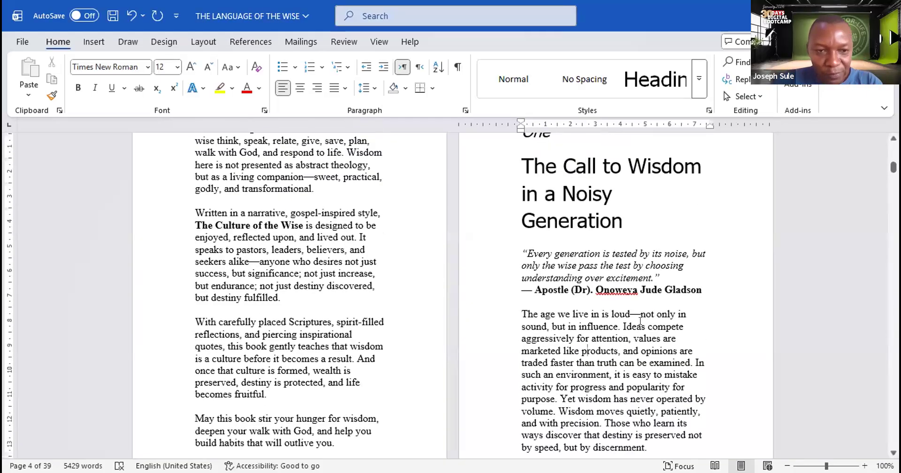
pyautogui.scroll(-2, 639, 330)
pyautogui.scroll(2, 639, 330)
# Step: Reduce the opening quote and its attribution under the chapter One title to 11 pt
pyautogui.moveTo(703, 291); pyautogui.dragTo(520, 251)
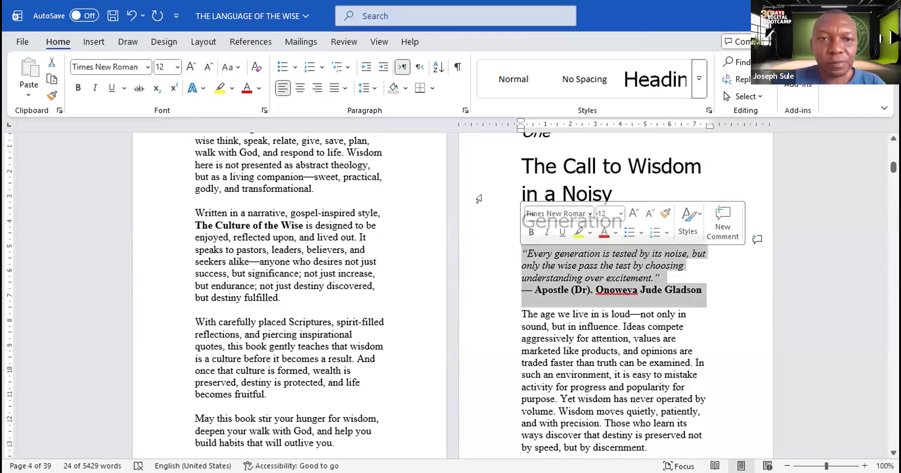
pyautogui.click(209, 67)
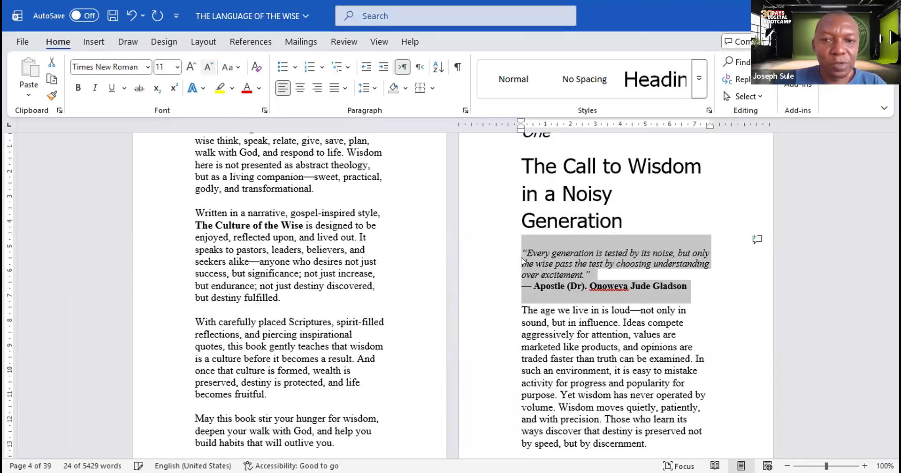
pyautogui.click(660, 301)
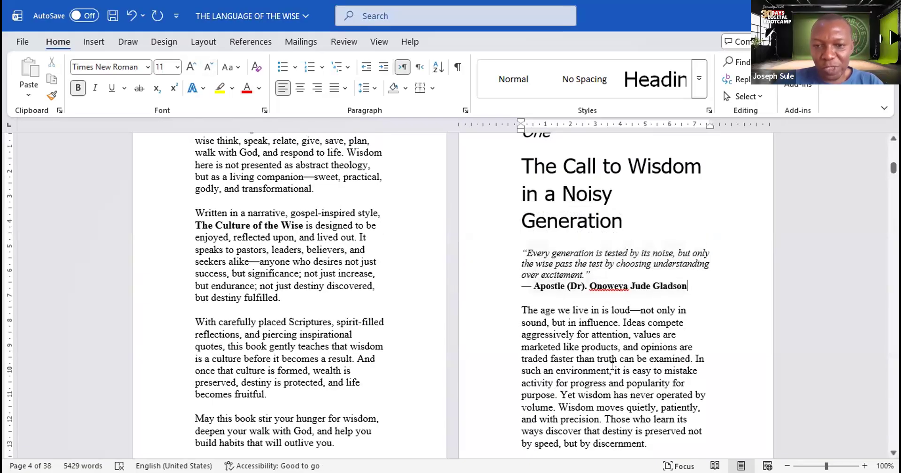
# Step: Reduce the opening quote and attribution under the chapter Two title, "Understanding Wisdom as a Way of Life", to 11 pt
pyautogui.scroll(-6, 613, 362)
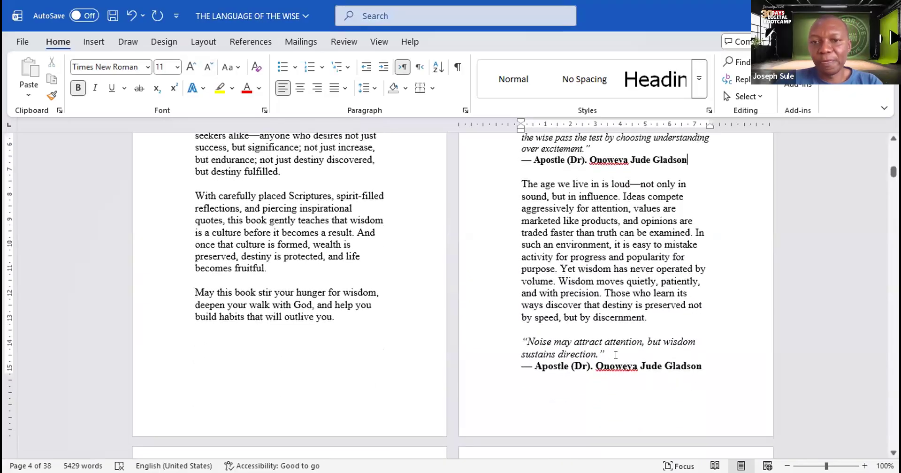
pyautogui.scroll(-15, 617, 347)
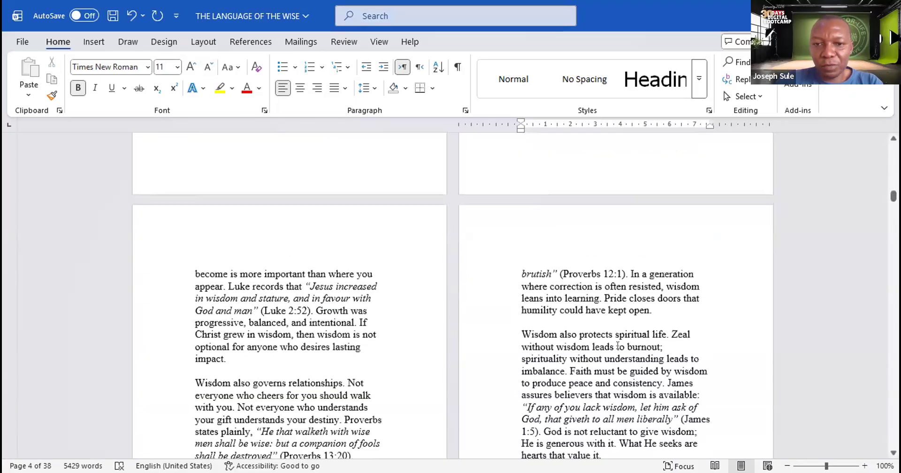
pyautogui.scroll(-5, 617, 344)
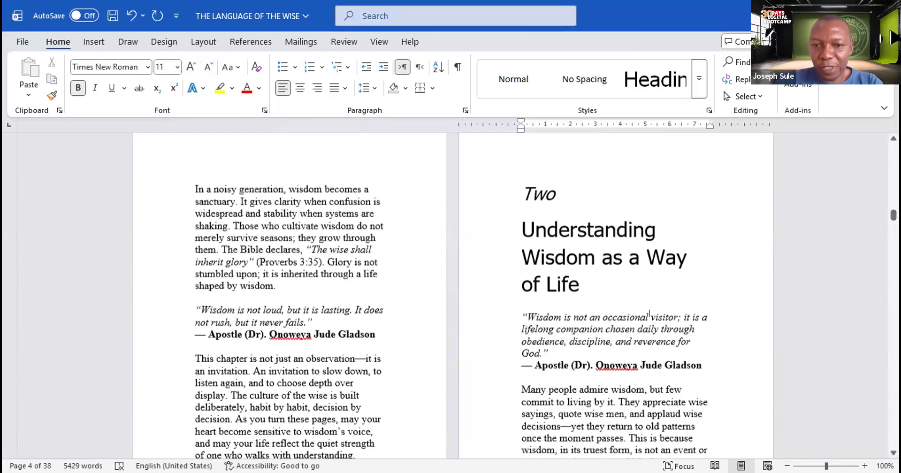
pyautogui.moveTo(529, 287); pyautogui.dragTo(522, 284)
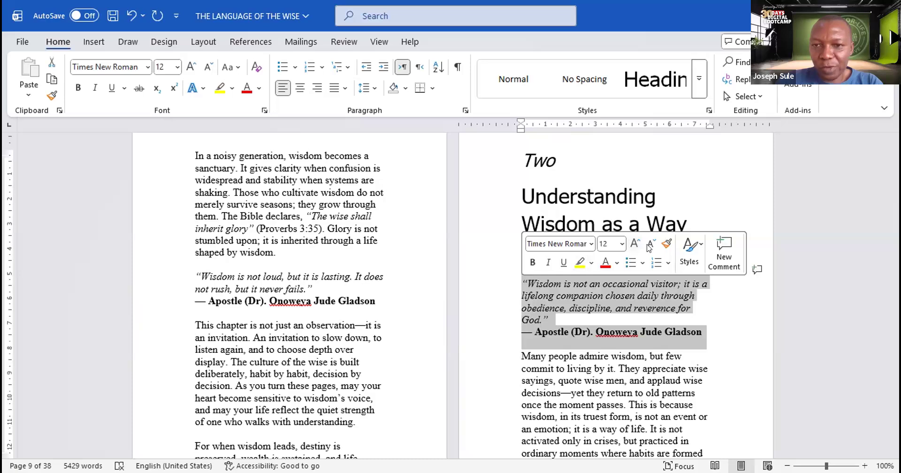
pyautogui.click(650, 247)
pyautogui.click(653, 322)
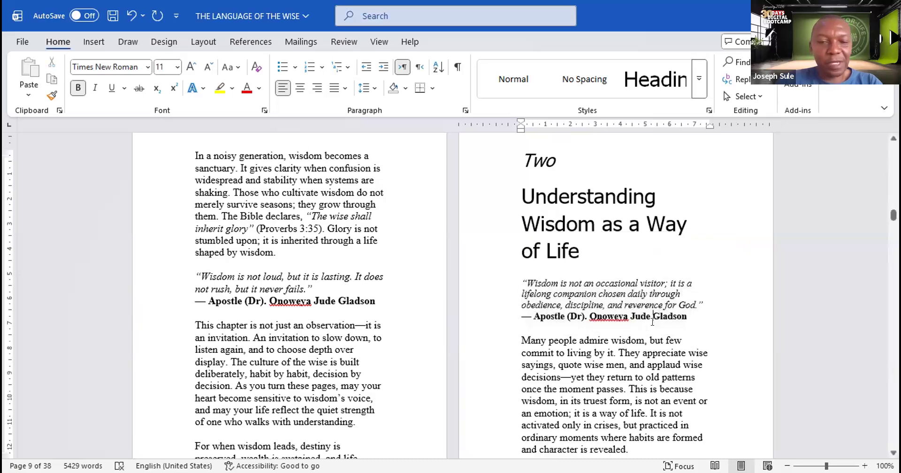
# Step: Reduce the opening quote and attribution under the chapter Three title, "The Fear of the Lord: Where Wisdom Begins", to 11 pt
pyautogui.scroll(-5, 652, 323)
pyautogui.scroll(-3, 652, 320)
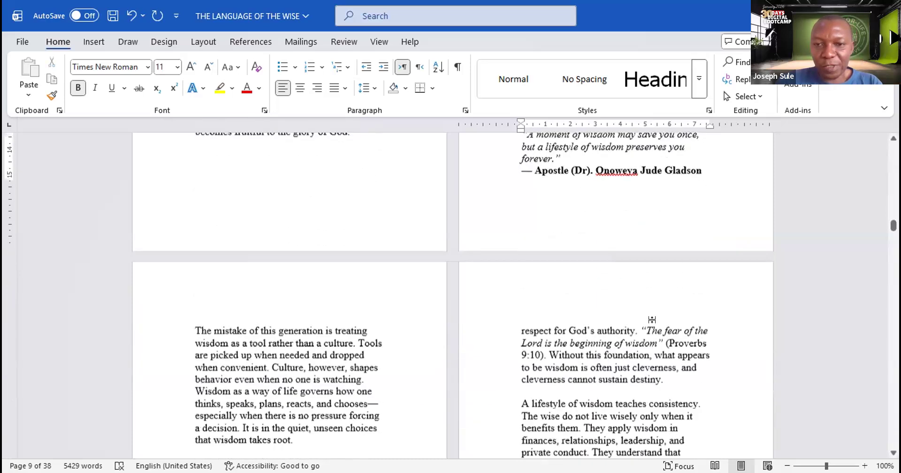
pyautogui.scroll(-20, 652, 320)
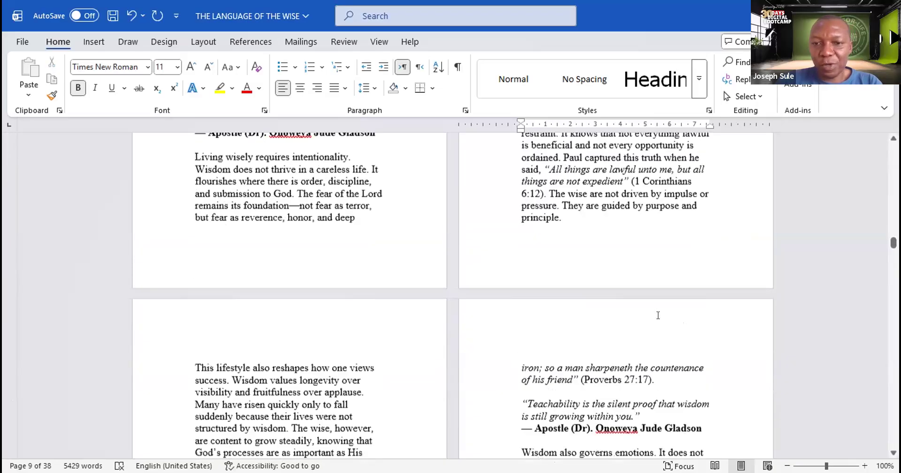
pyautogui.scroll(-20, 679, 300)
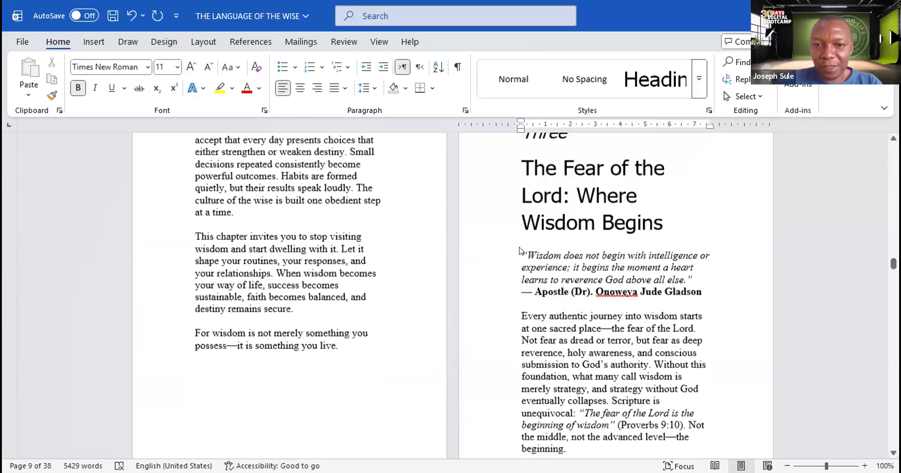
pyautogui.moveTo(522, 251); pyautogui.dragTo(705, 286)
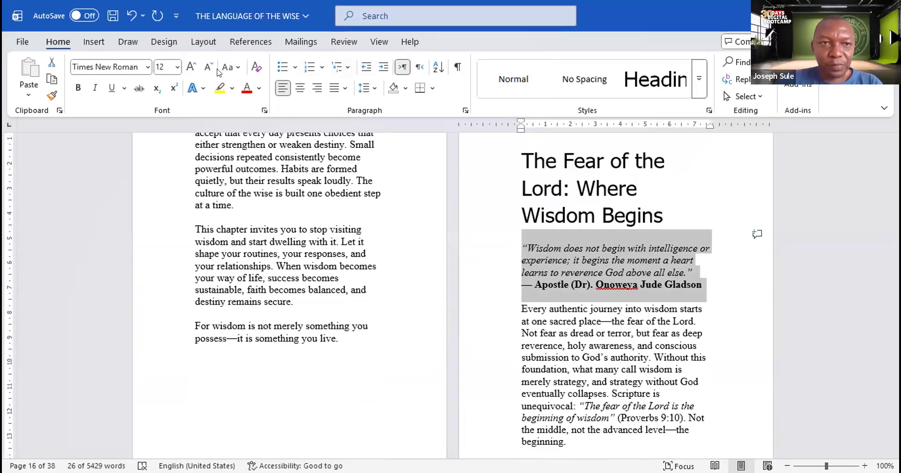
pyautogui.click(209, 67)
pyautogui.click(662, 341)
# Step: Reduce the opening quote and attribution under the chapter Four title, "The Mindset of the Wise", to 11 pt
pyautogui.scroll(-5, 662, 345)
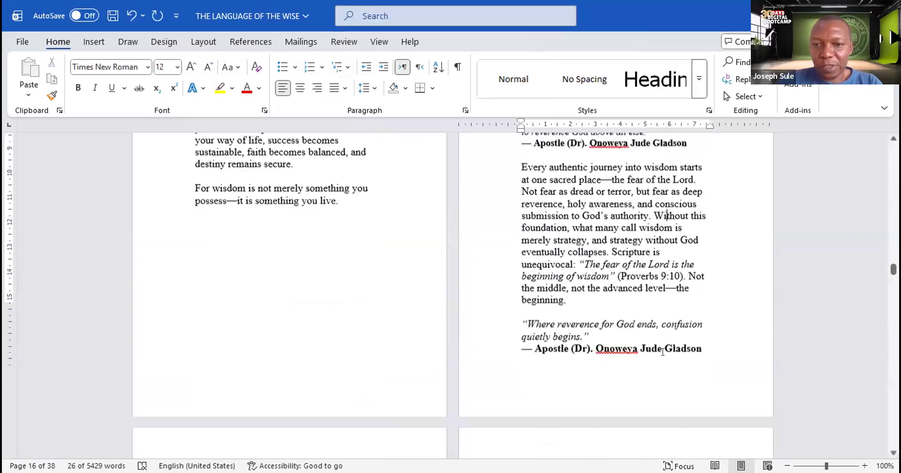
pyautogui.scroll(-20, 657, 338)
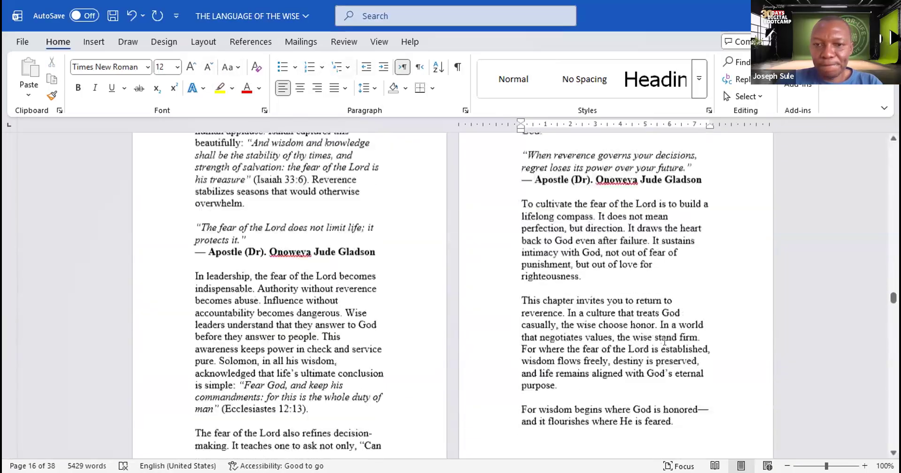
pyautogui.scroll(-1, 631, 299)
pyautogui.moveTo(702, 285); pyautogui.dragTo(522, 237)
pyautogui.hotkey('ctrl', '[')
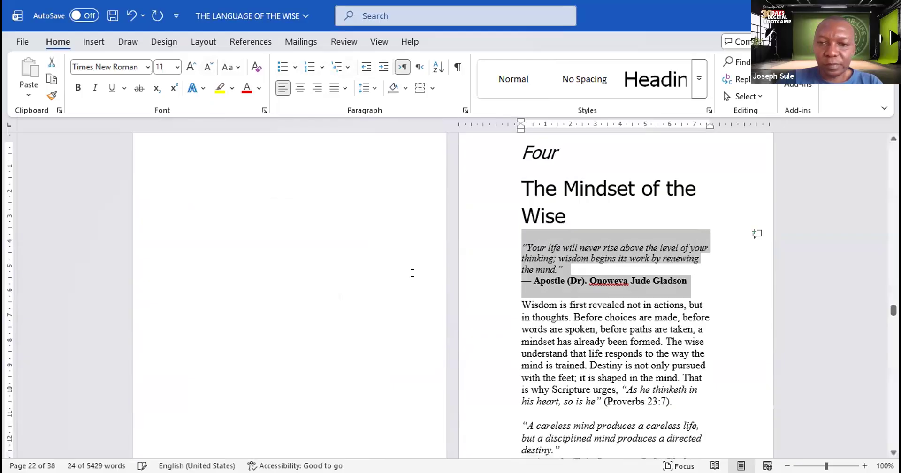
# Step: Reduce the opening quote and attribution under the chapter Five title, "The Language of Wisdom", to 11 pt
pyautogui.scroll(-5, 616, 334)
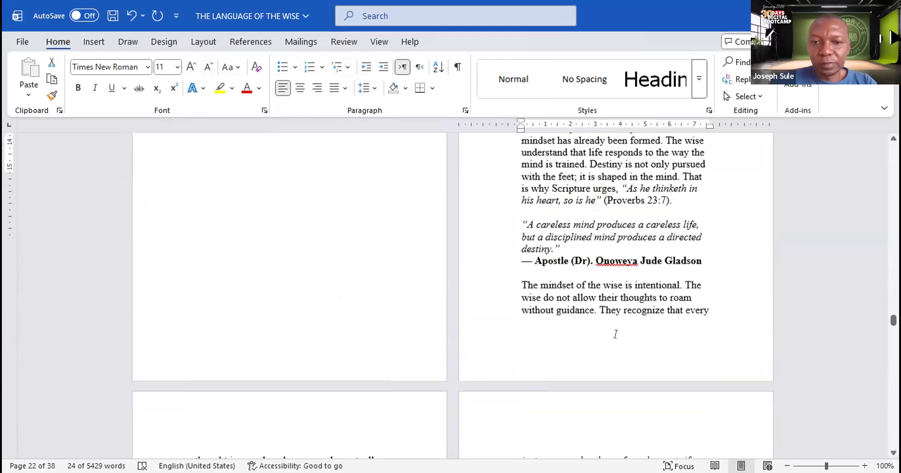
pyautogui.scroll(-6, 616, 334)
pyautogui.scroll(-20, 364, 264)
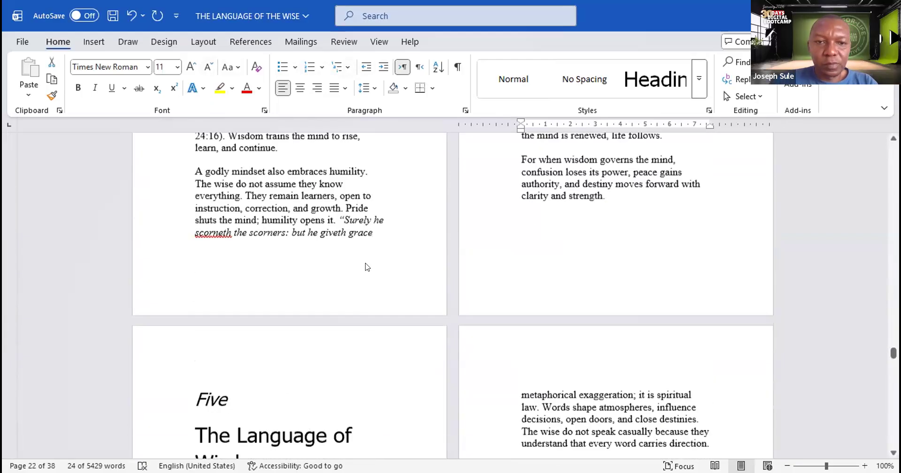
pyautogui.tripleClick(186, 241)
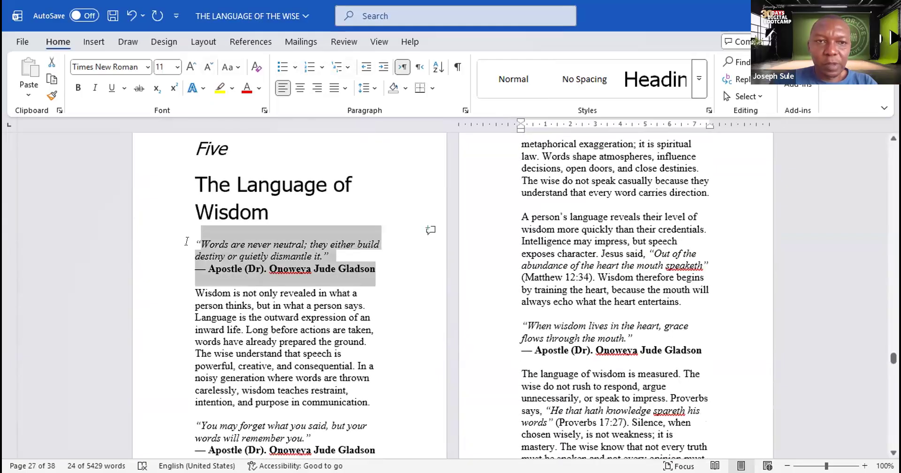
# Step: Reduce the opening quote and attribution under the chapter Six title, "Wisdom in Relationships and Associations", to 11 pt
pyautogui.scroll(-10, 610, 305)
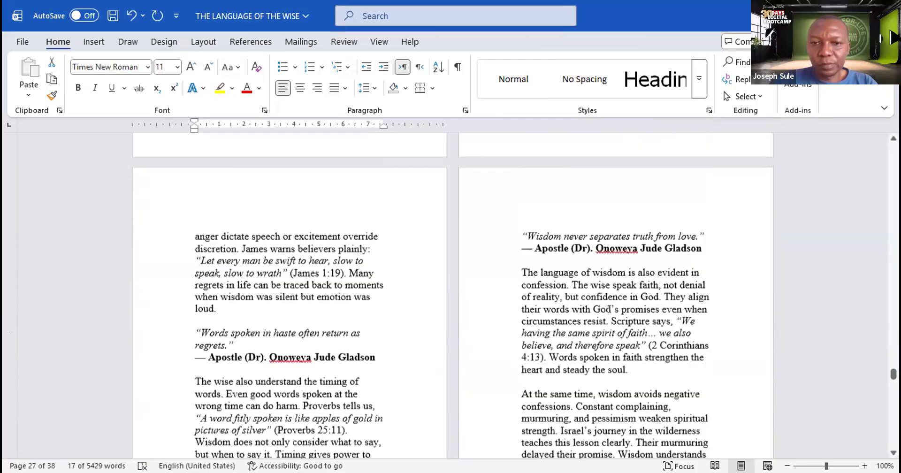
pyautogui.scroll(-10, 609, 309)
pyautogui.scroll(-6, 606, 308)
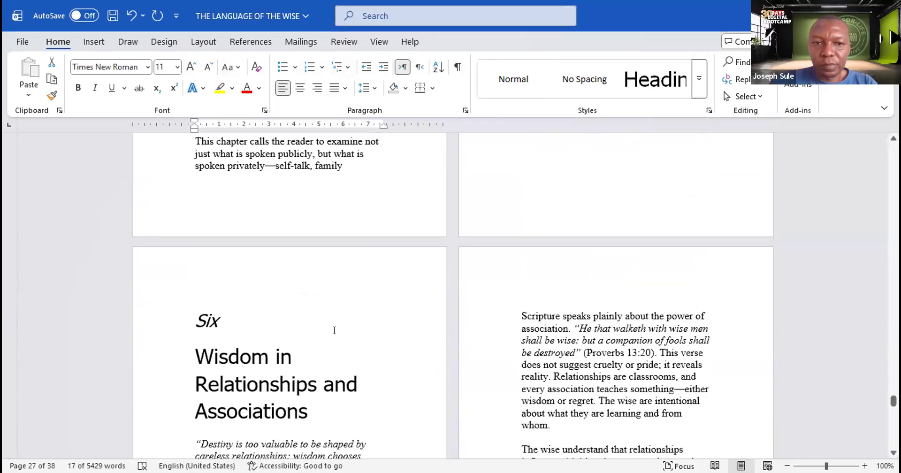
pyautogui.scroll(-2, 211, 312)
pyautogui.tripleClick(211, 312)
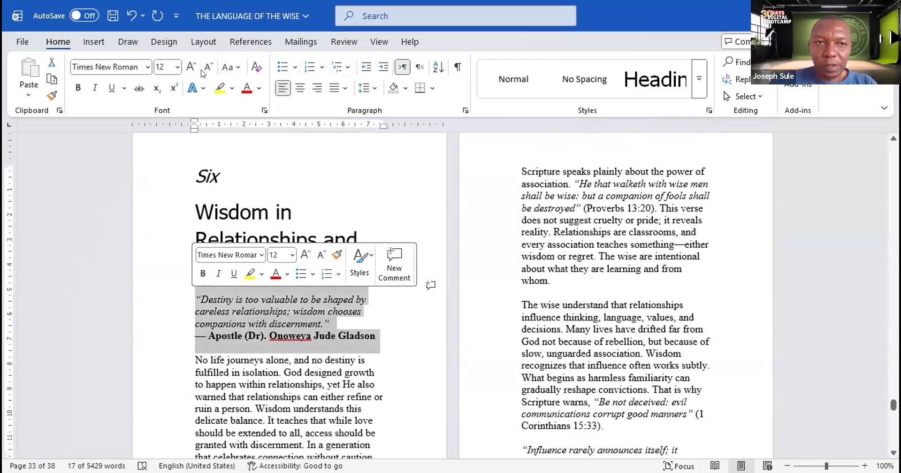
pyautogui.click(209, 67)
pyautogui.click(408, 220)
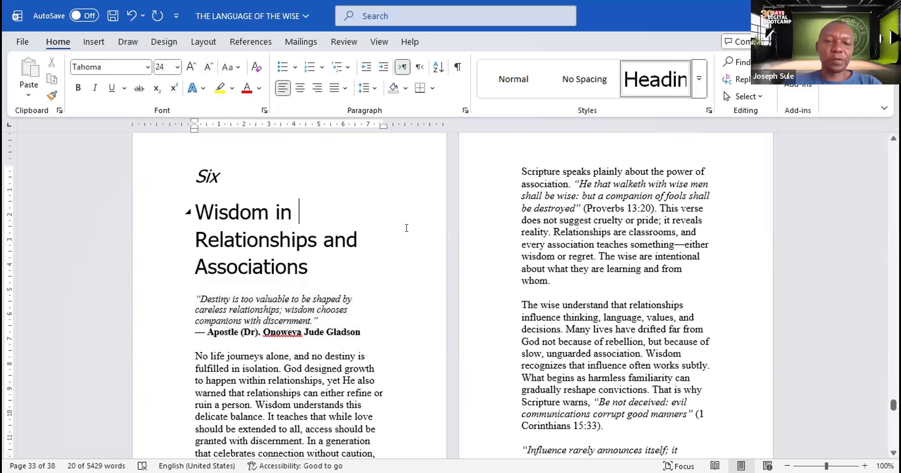
# Step: Review the manuscript's body pages, chapter titles and opening quotes from chapter Six back to chapter One
pyautogui.scroll(-15, 477, 312)
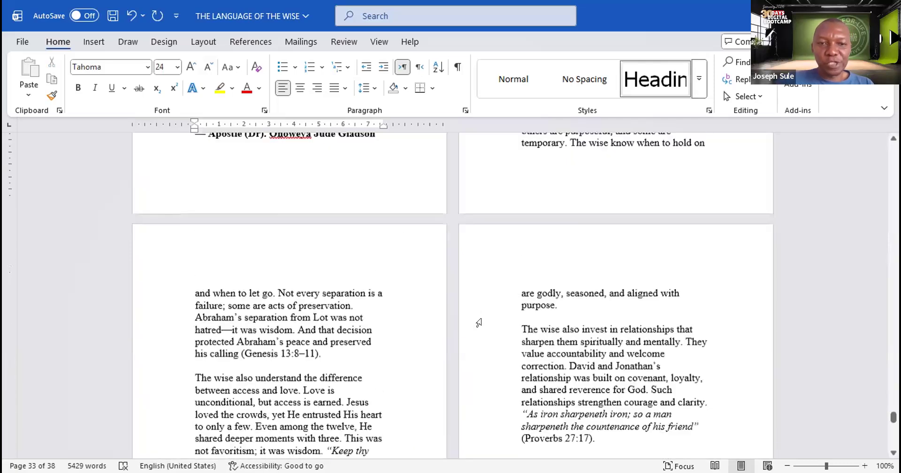
pyautogui.scroll(-3, 479, 324)
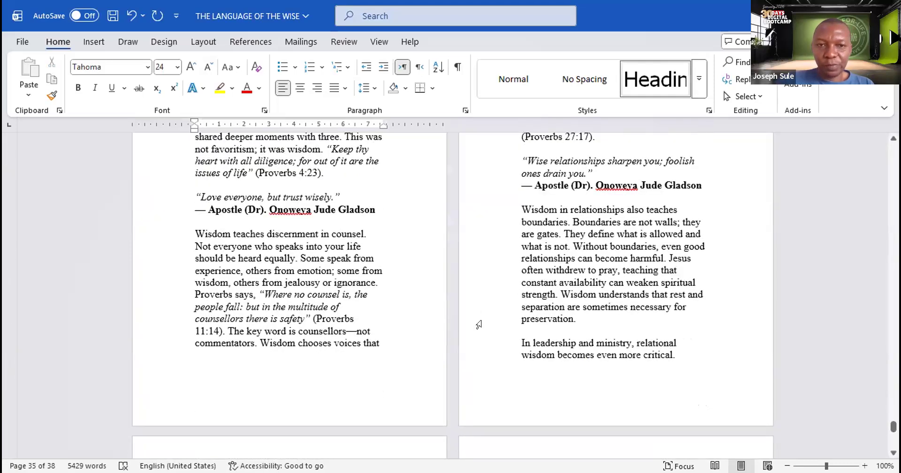
pyautogui.scroll(2, 479, 324)
pyautogui.scroll(8, 479, 324)
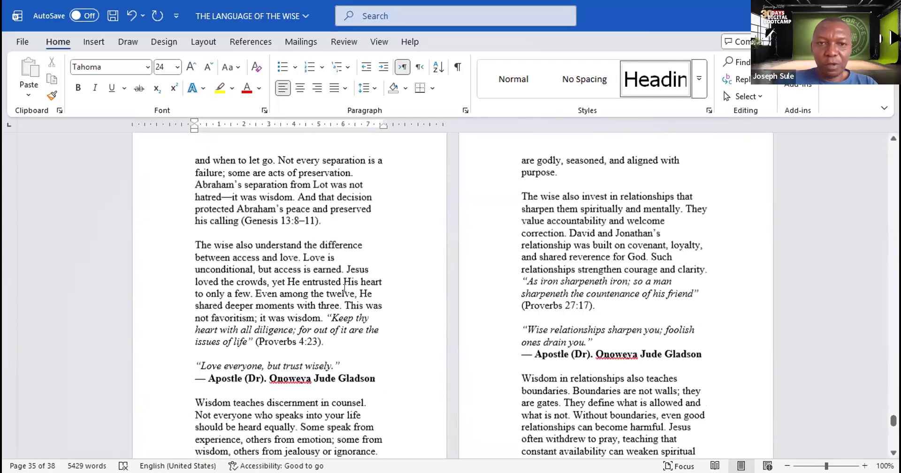
pyautogui.scroll(10, 345, 288)
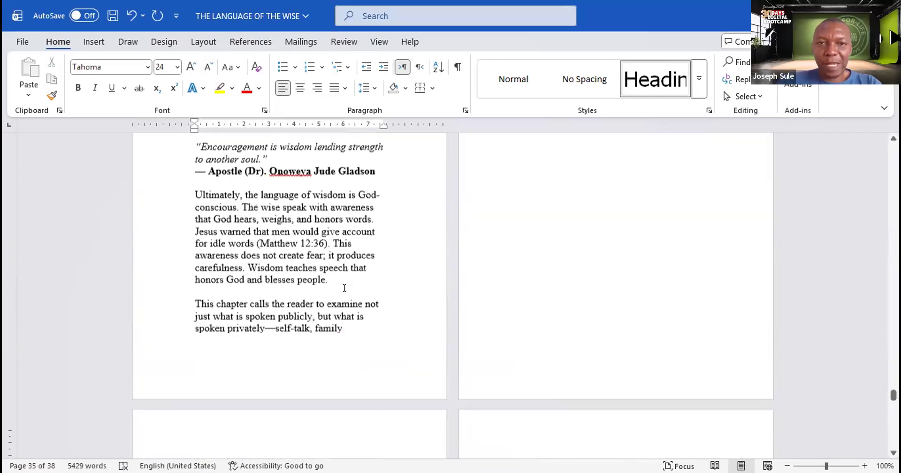
pyautogui.scroll(10, 344, 288)
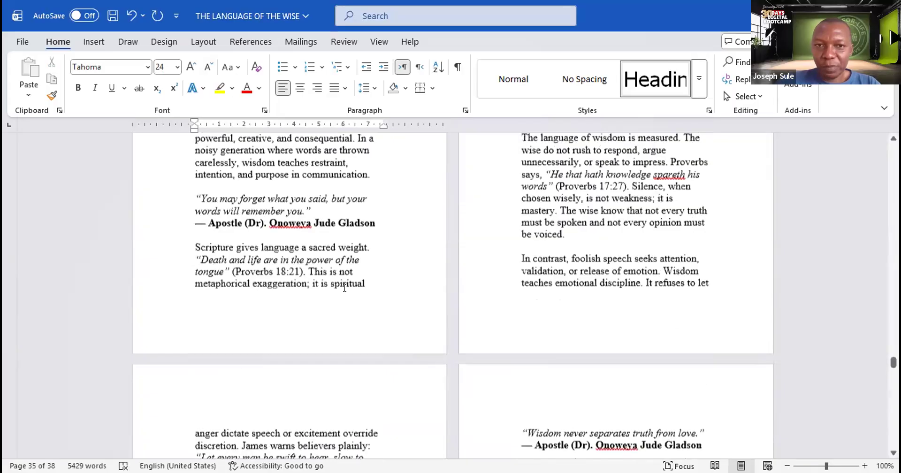
pyautogui.scroll(10, 345, 288)
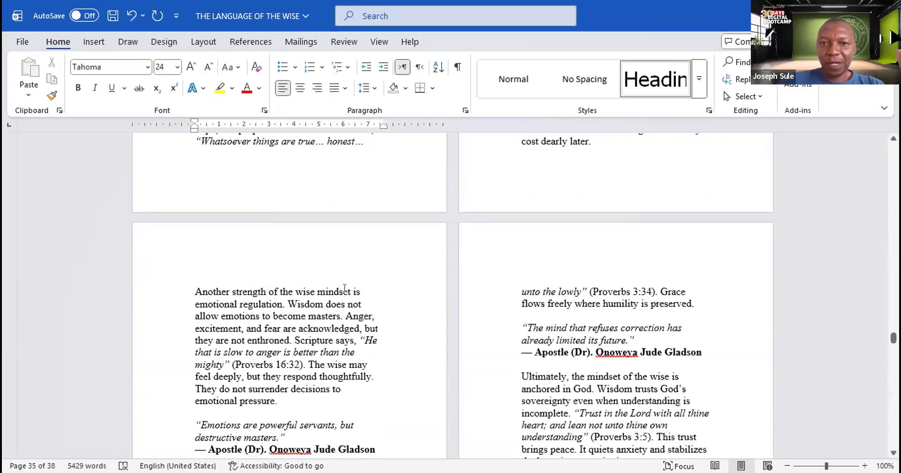
pyautogui.scroll(5, 344, 287)
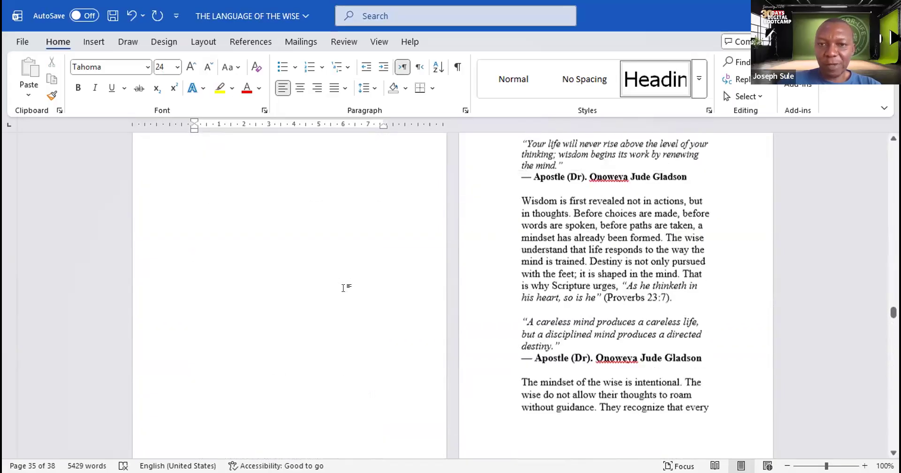
pyautogui.scroll(15, 411, 330)
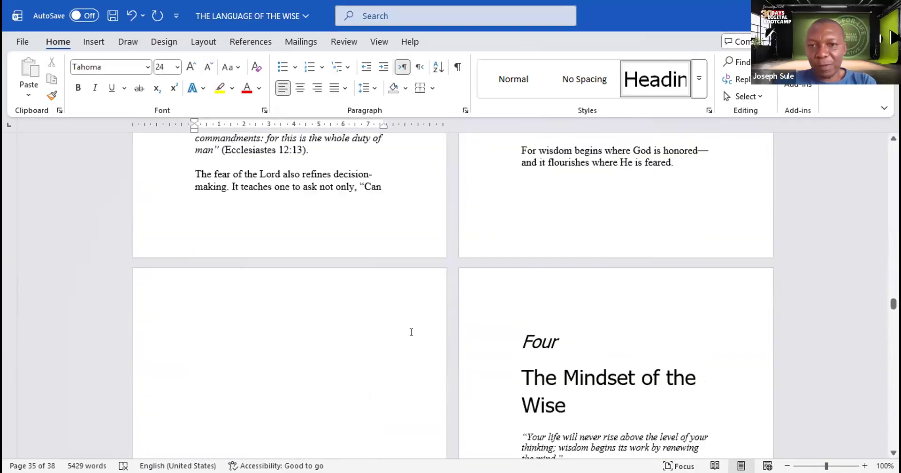
pyautogui.scroll(15, 411, 332)
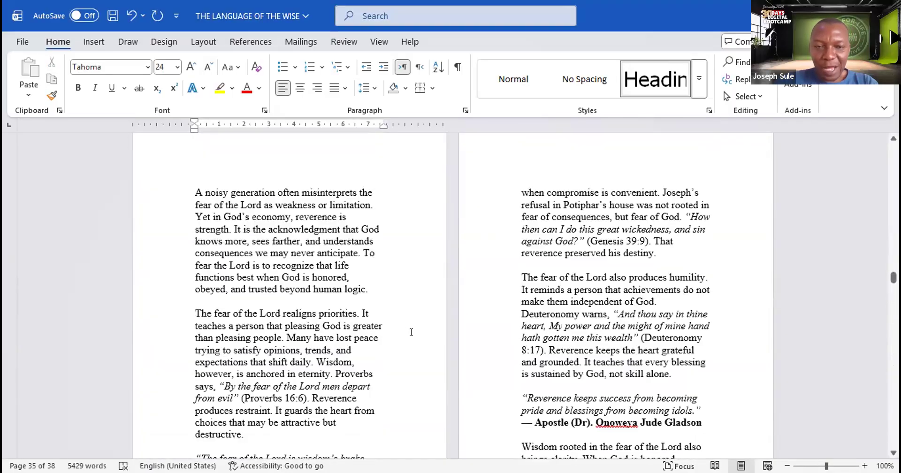
pyautogui.scroll(15, 411, 333)
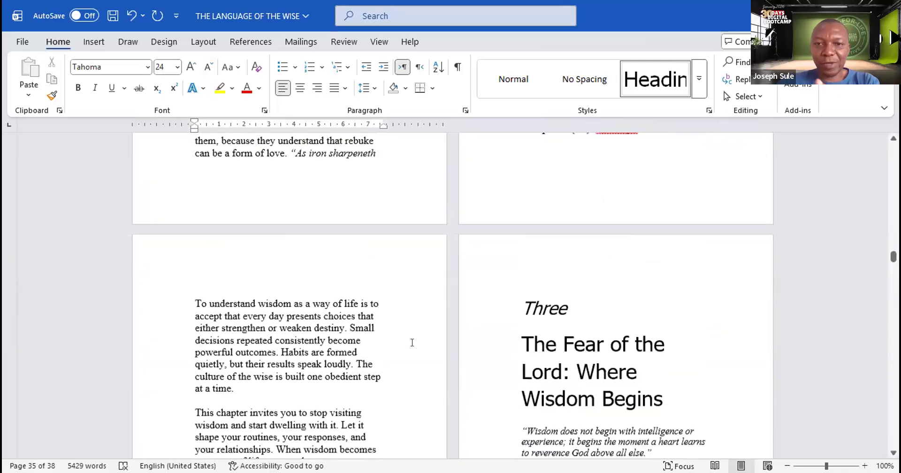
pyautogui.scroll(15, 412, 343)
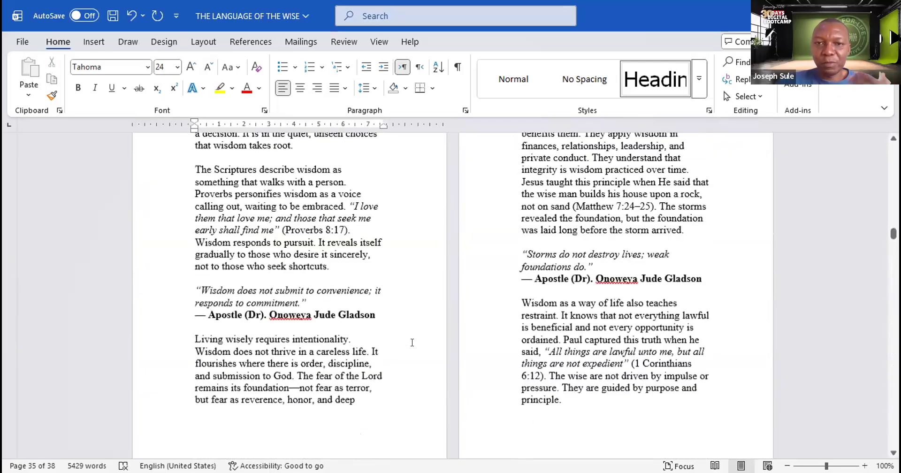
pyautogui.scroll(15, 412, 343)
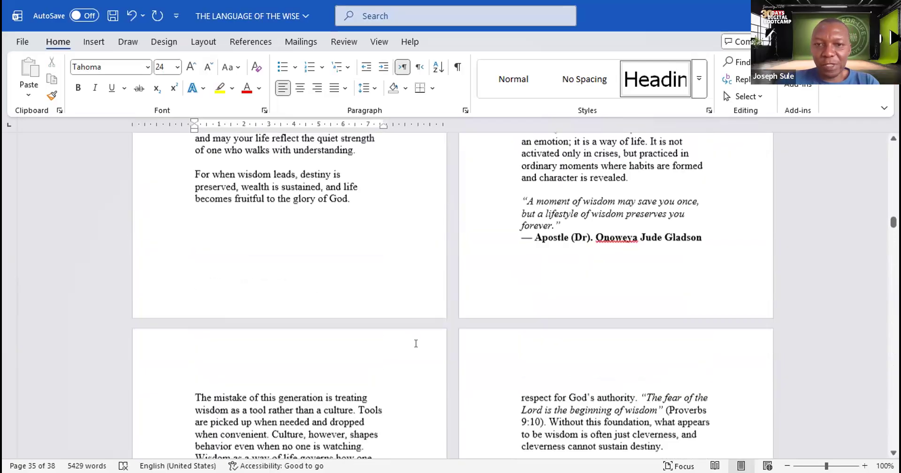
pyautogui.scroll(12, 416, 345)
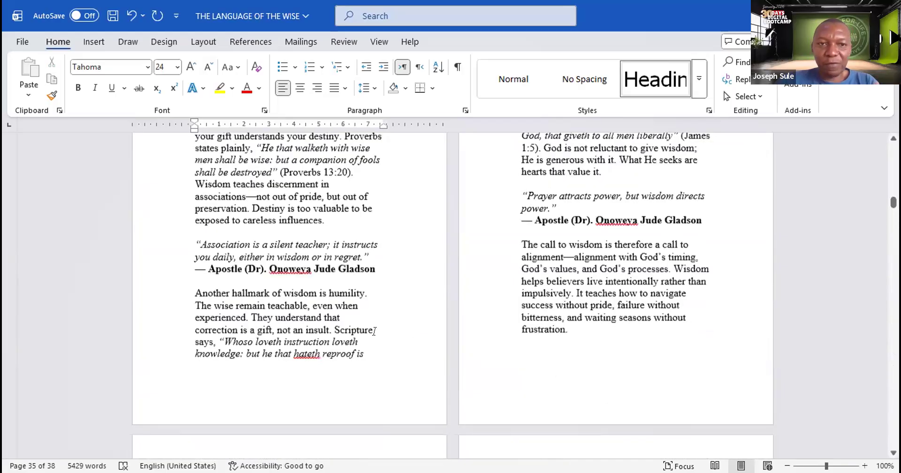
pyautogui.scroll(5, 333, 295)
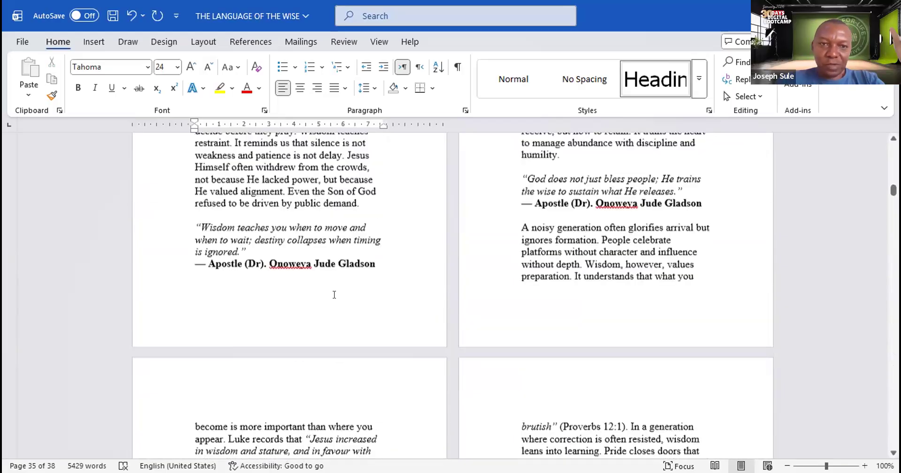
pyautogui.scroll(3, 344, 305)
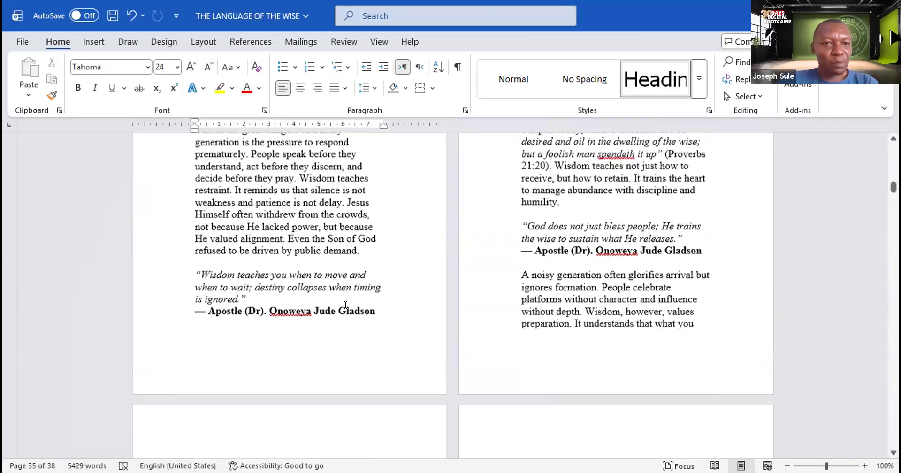
pyautogui.scroll(15, 346, 306)
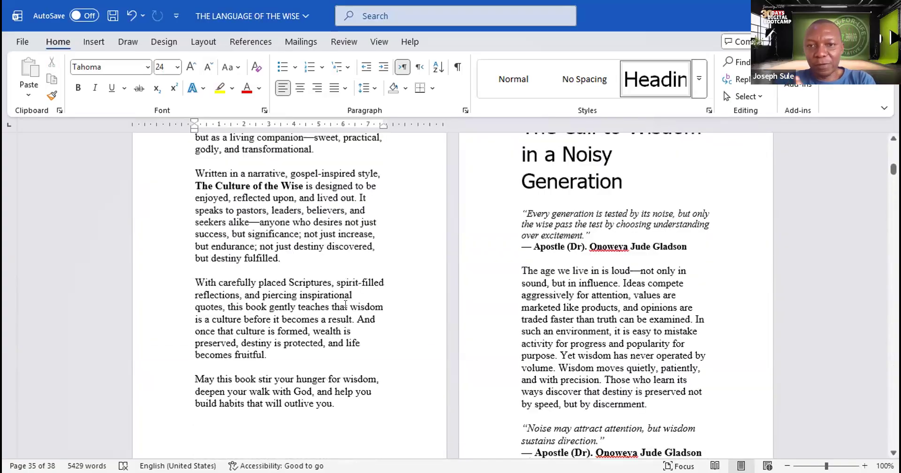
pyautogui.scroll(-4, 524, 270)
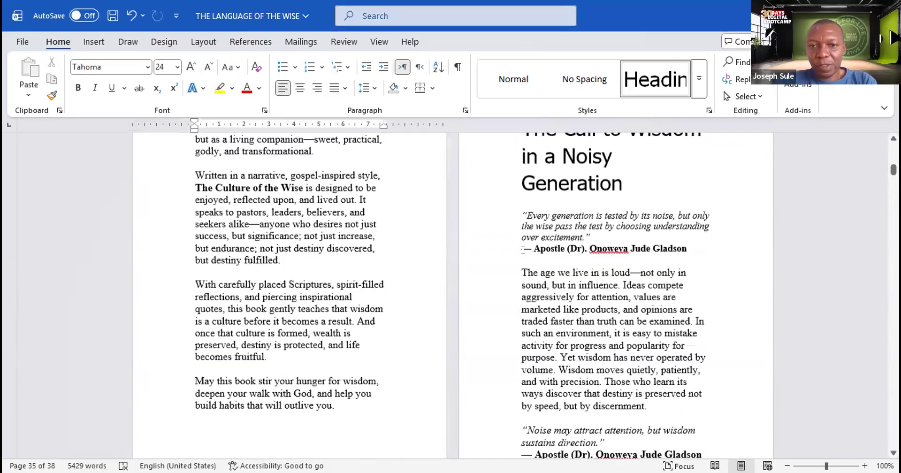
# Step: Try justified alignment on chapter One's first body paragraph, "The age we live in is loud", and restore its left alignment
pyautogui.scroll(-1, 525, 252)
pyautogui.moveTo(525, 252); pyautogui.dragTo(643, 378)
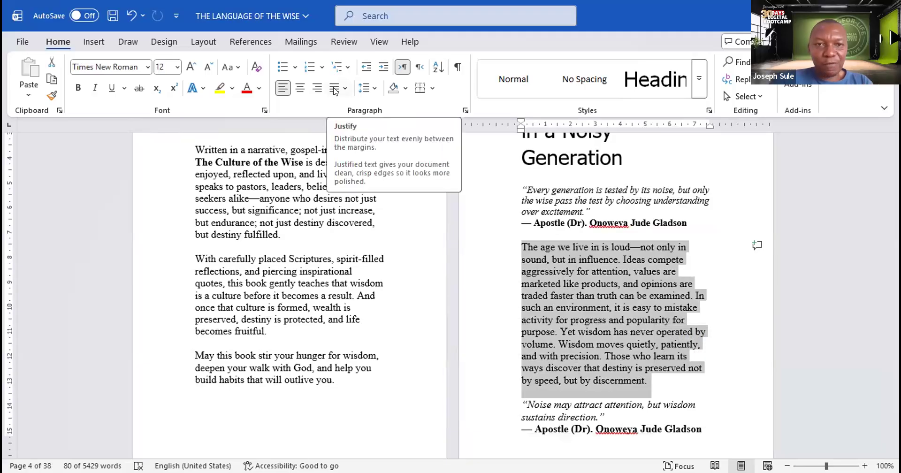
pyautogui.click(346, 90)
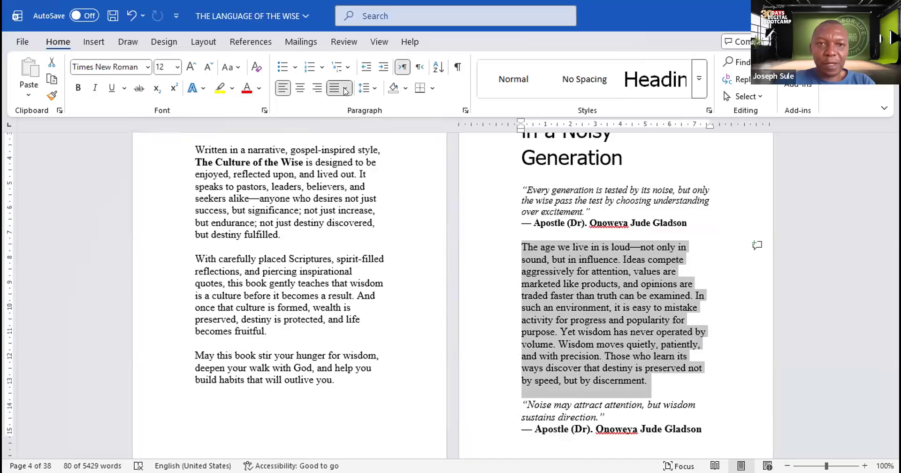
pyautogui.click(342, 104)
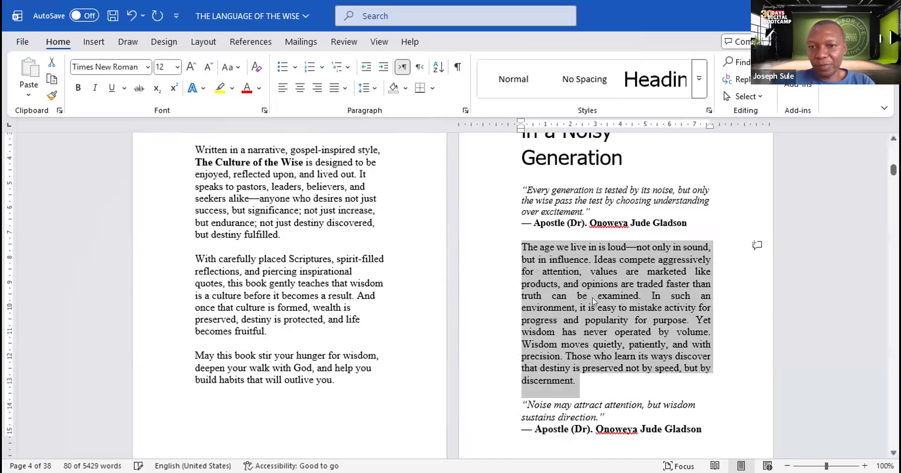
pyautogui.click(629, 345)
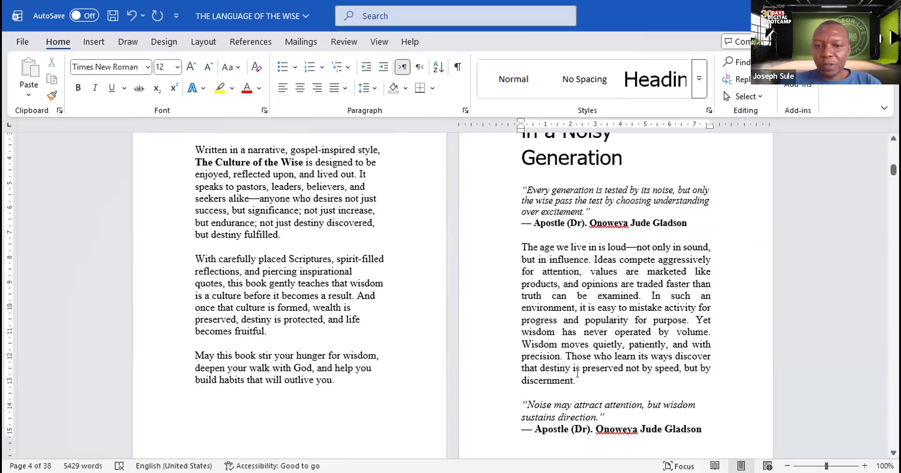
pyautogui.tripleClick(572, 375)
pyautogui.hotkey('ctrl', 'l')
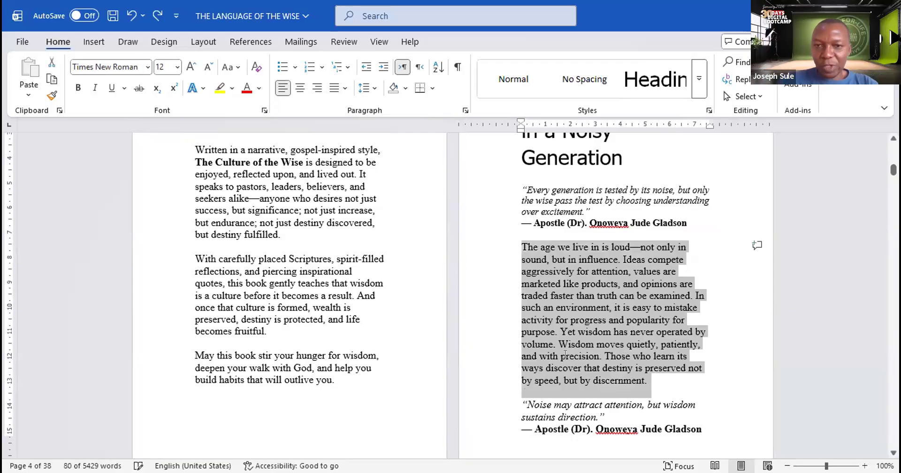
# Step: Review the layout of the Introduction and the opening pages of chapter One
pyautogui.scroll(4, 566, 359)
pyautogui.scroll(6, 566, 353)
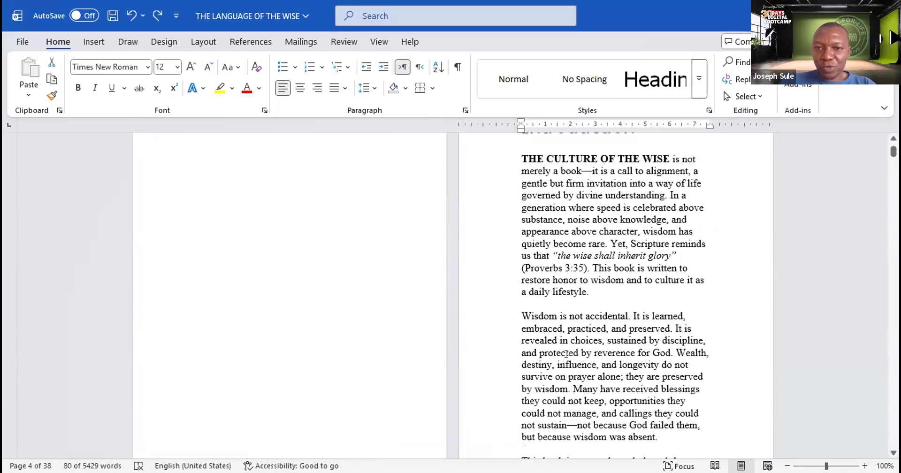
pyautogui.scroll(-3, 566, 354)
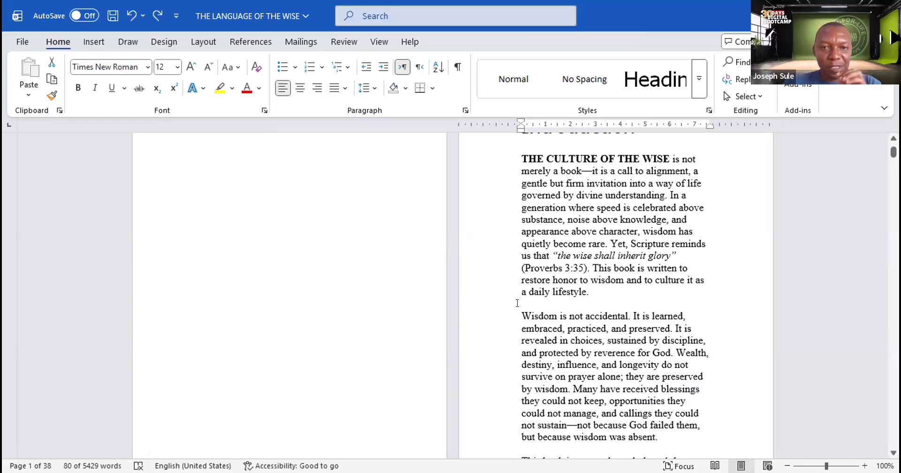
pyautogui.scroll(2, 518, 304)
pyautogui.scroll(-3, 487, 357)
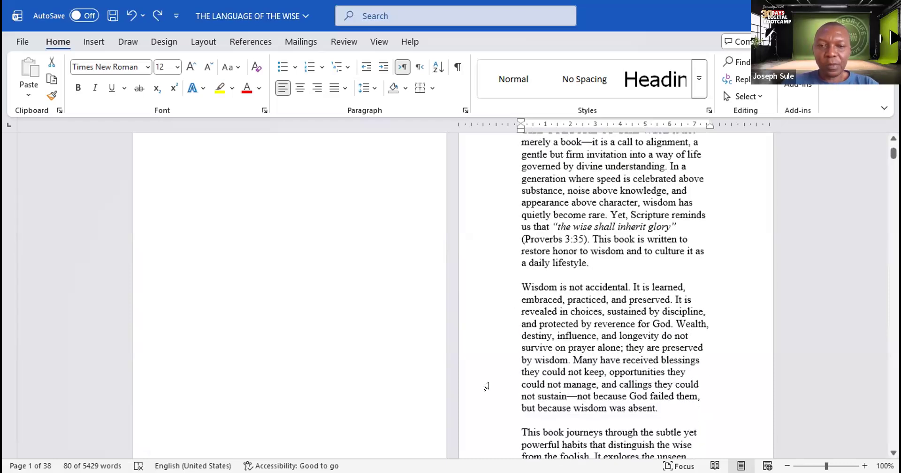
pyautogui.scroll(3, 488, 350)
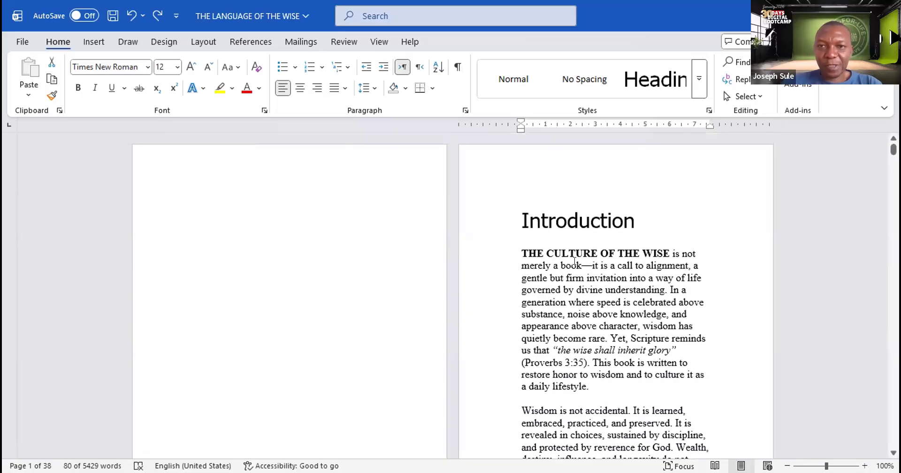
pyautogui.scroll(-7, 563, 314)
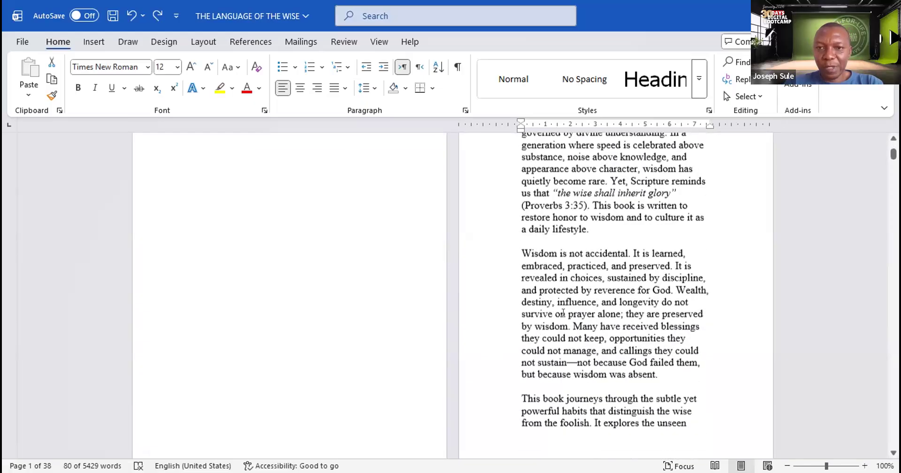
pyautogui.scroll(-6, 560, 312)
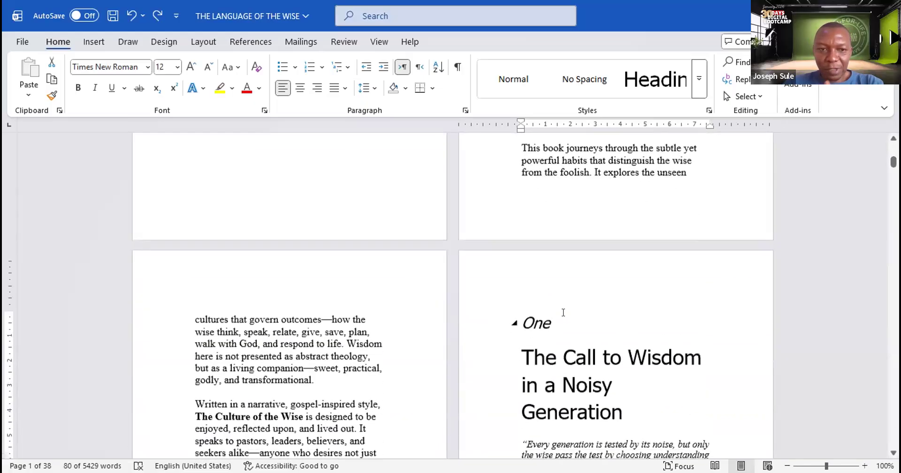
pyautogui.scroll(-5, 562, 319)
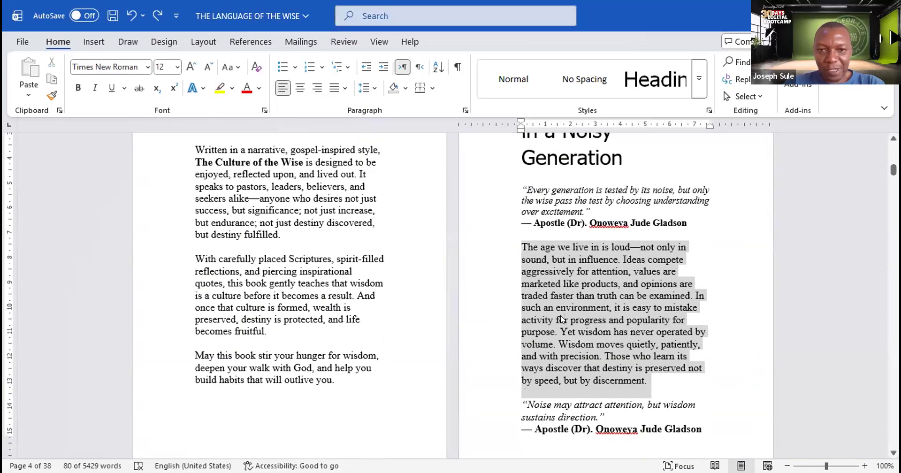
pyautogui.click(564, 320)
pyautogui.scroll(6, 548, 311)
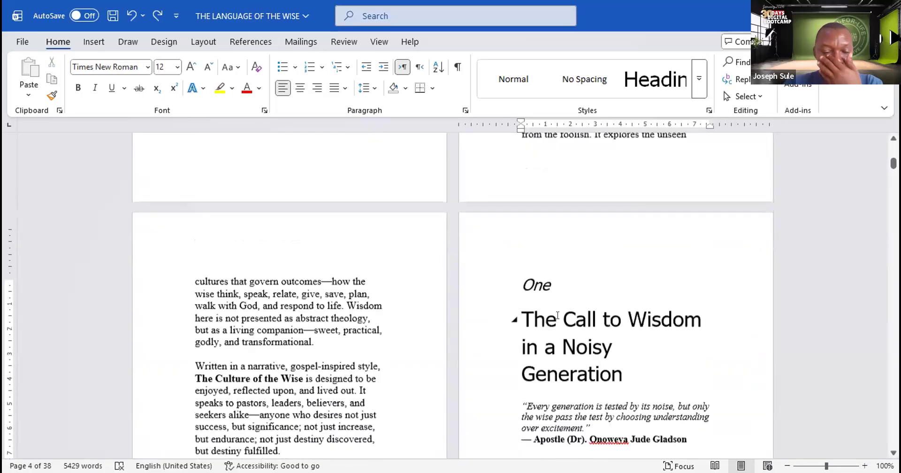
pyautogui.scroll(2, 557, 315)
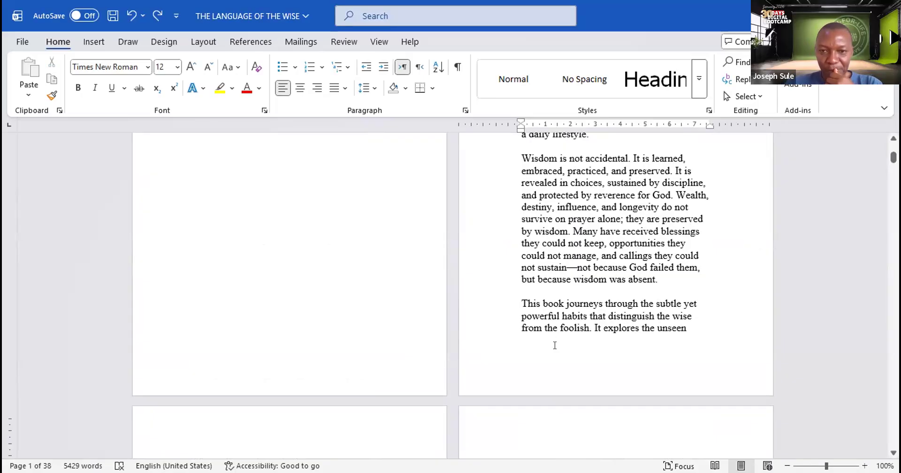
pyautogui.scroll(1, 558, 322)
pyautogui.scroll(-1, 558, 322)
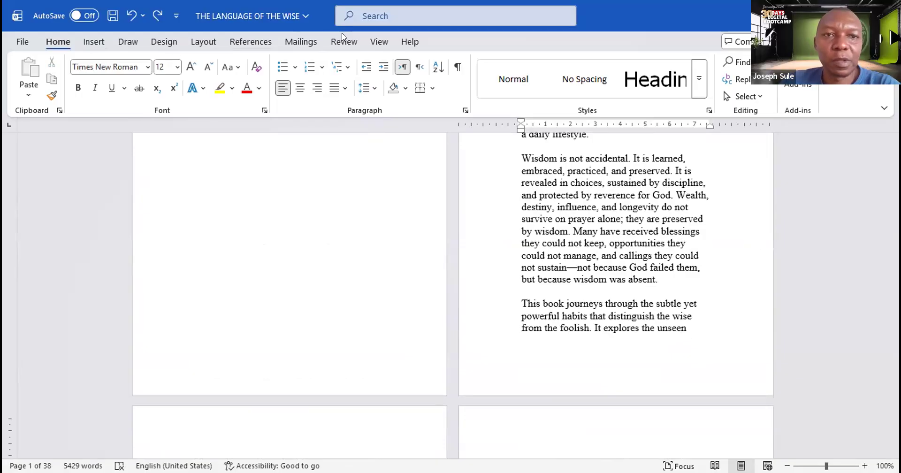
# Step: Add centred page numbers at the bottom of the manuscript's pages in the Plain Number 2 style and return to the body text
pyautogui.click(92, 42)
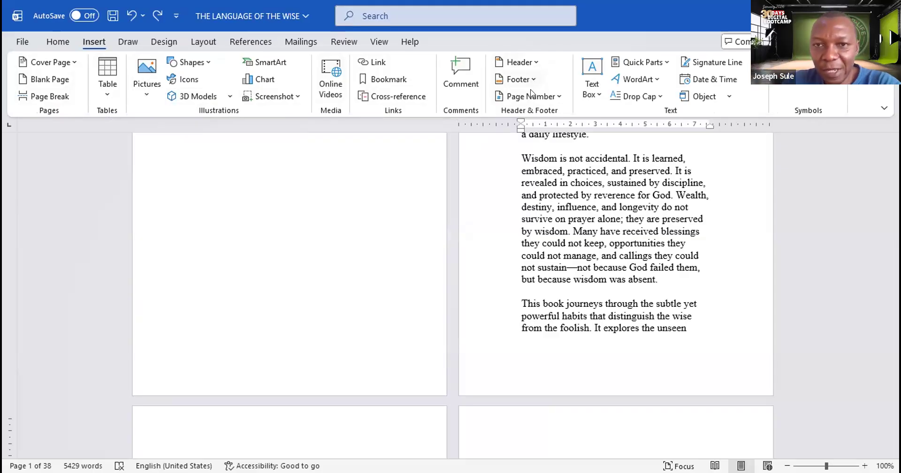
pyautogui.click(559, 97)
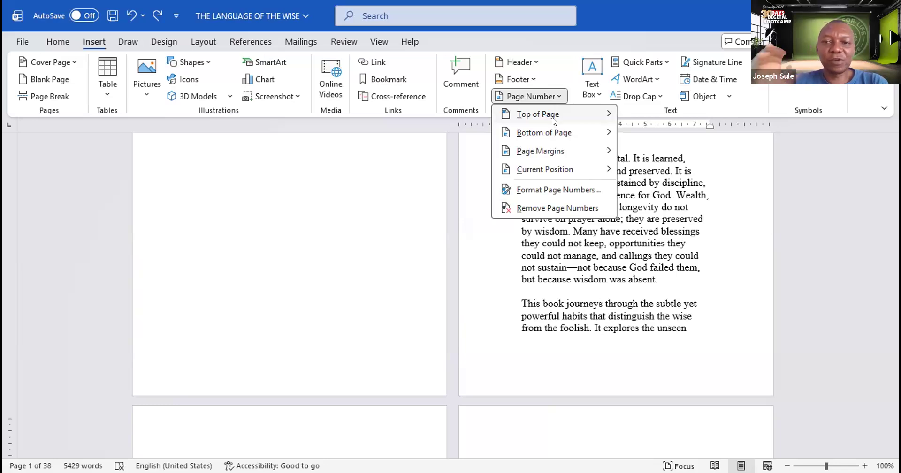
pyautogui.moveTo(553, 121)
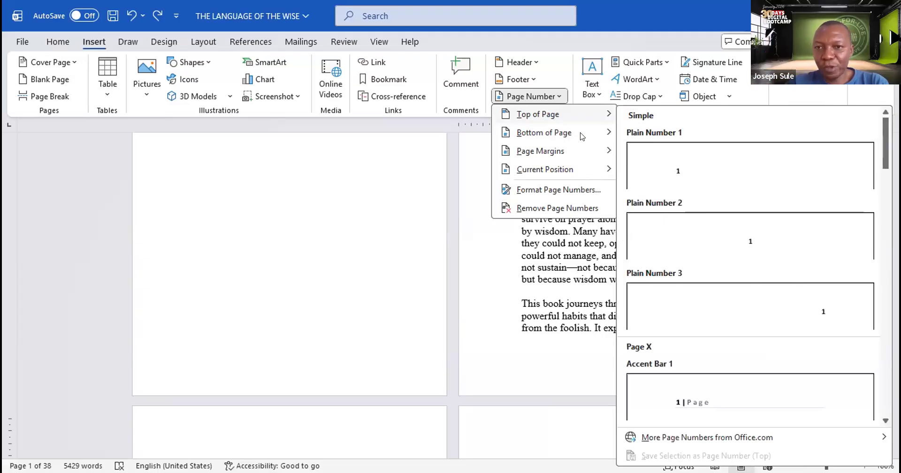
pyautogui.moveTo(585, 141)
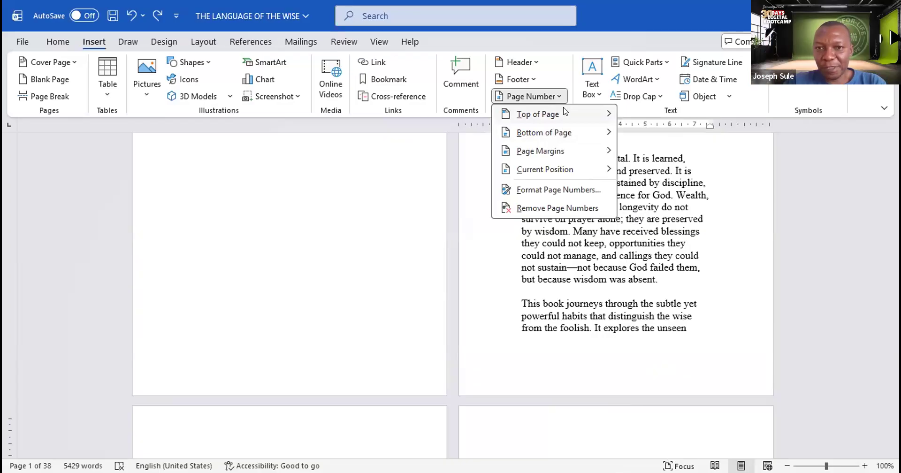
pyautogui.moveTo(605, 117)
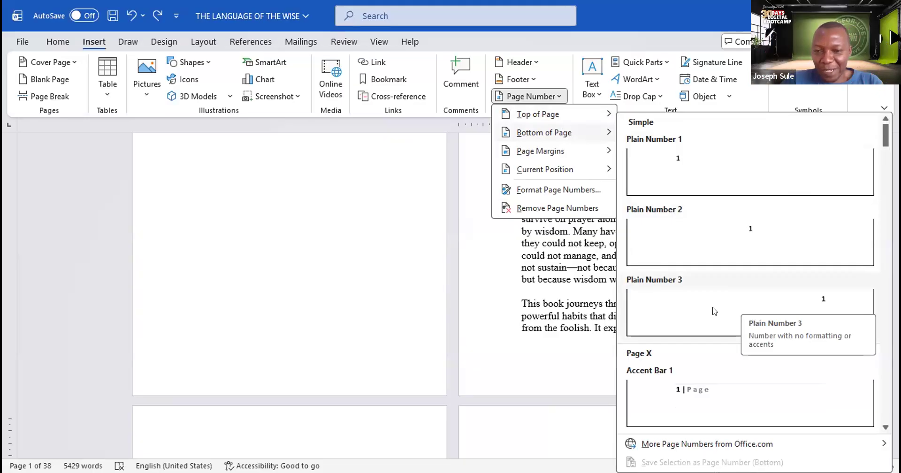
pyautogui.scroll(-5, 714, 311)
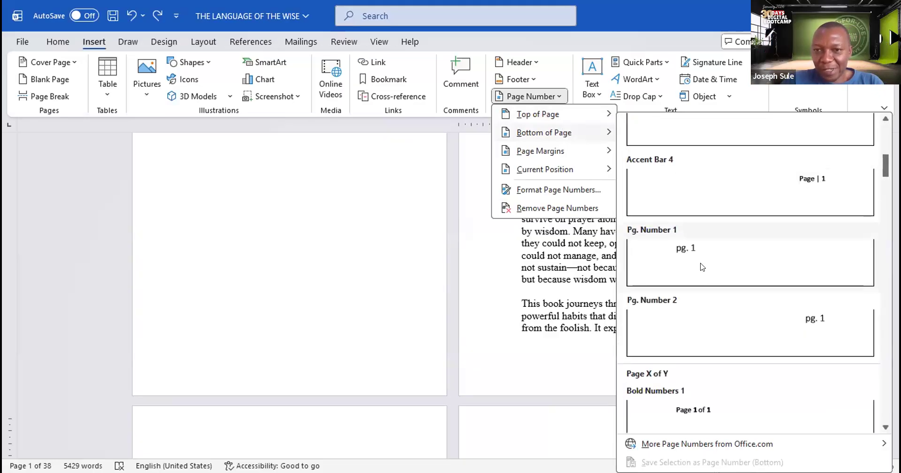
pyautogui.scroll(5, 704, 264)
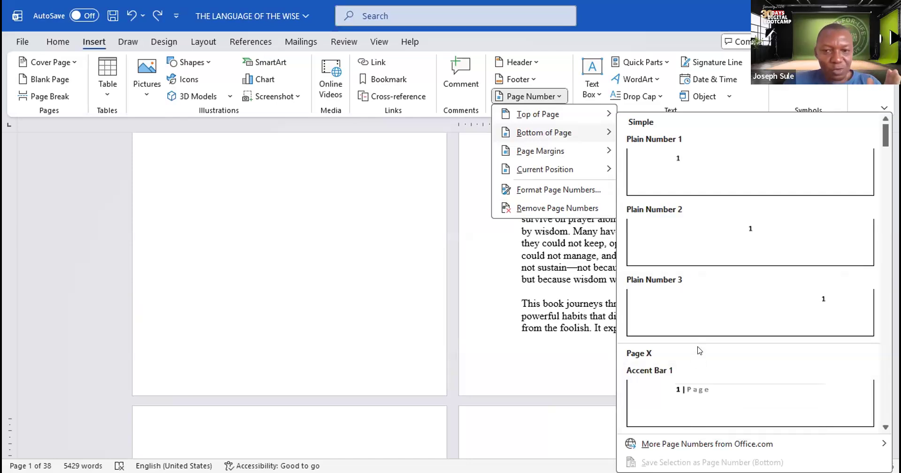
pyautogui.scroll(-3, 700, 349)
pyautogui.scroll(-3, 700, 350)
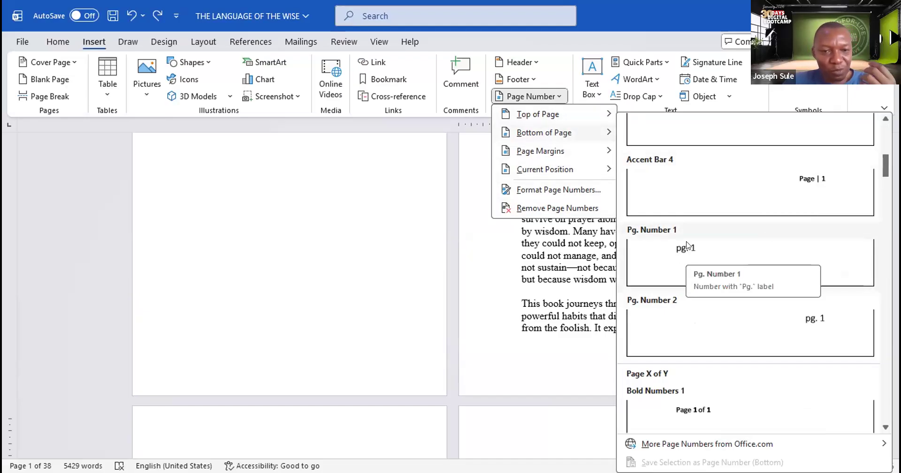
pyautogui.scroll(-10, 682, 253)
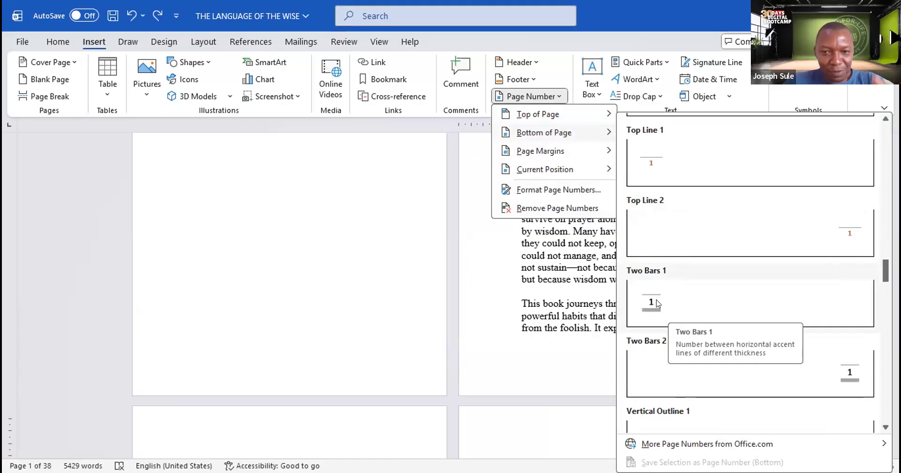
pyautogui.scroll(6, 681, 211)
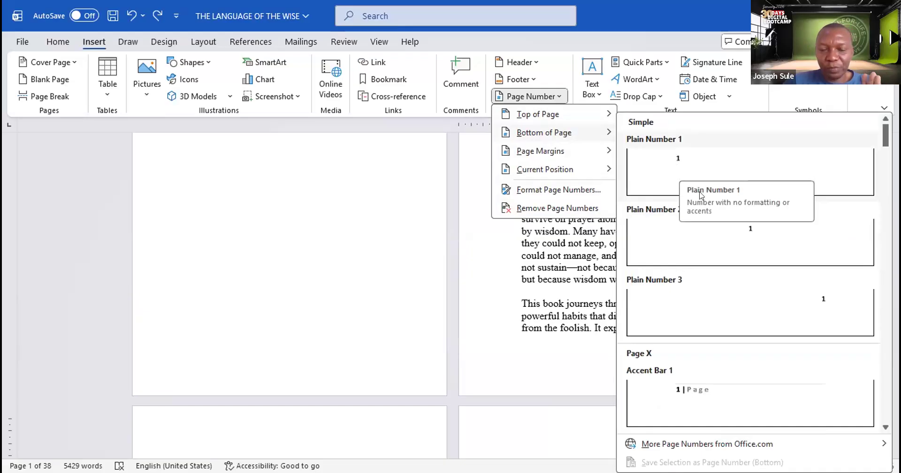
pyautogui.click(746, 233)
pyautogui.scroll(-3, 695, 319)
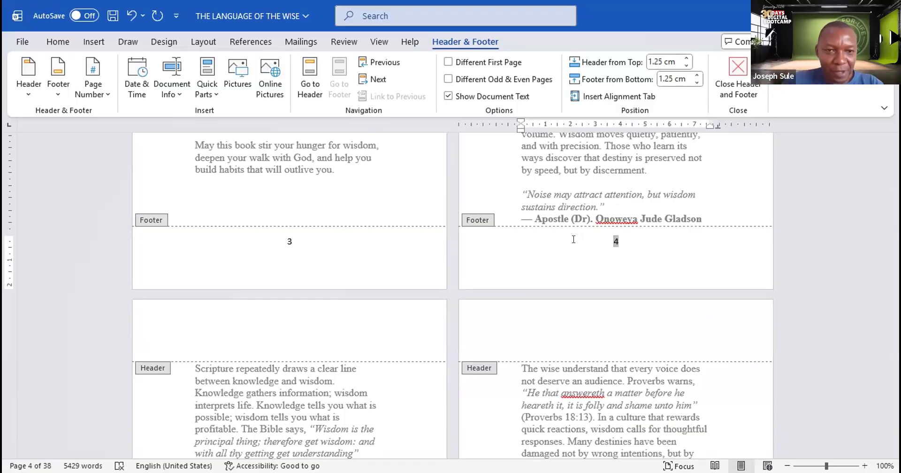
pyautogui.click(383, 176)
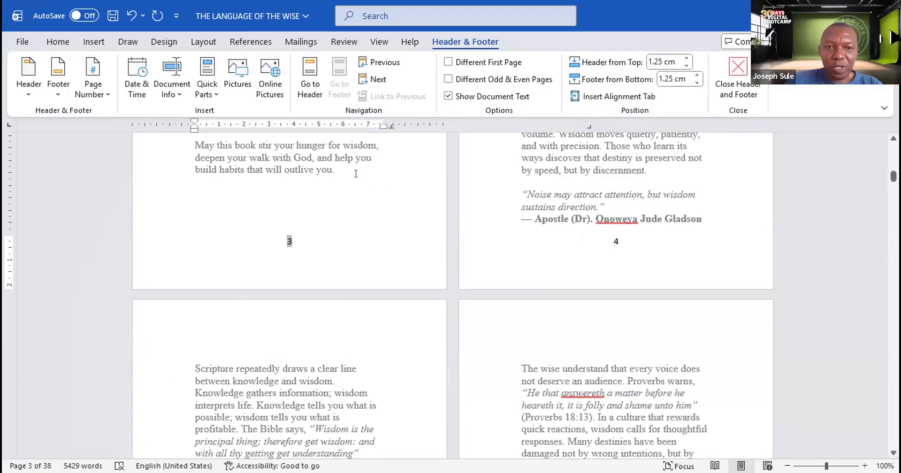
pyautogui.doubleClick(368, 199)
# Step: Check the new page numbers on the Introduction and chapter One's opening pages, ending at the start of the manuscript
pyautogui.scroll(15, 369, 199)
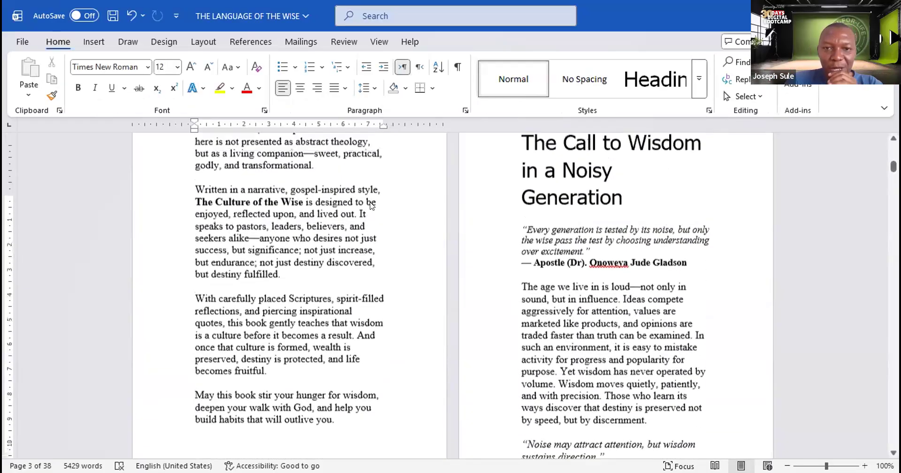
pyautogui.scroll(-10, 369, 197)
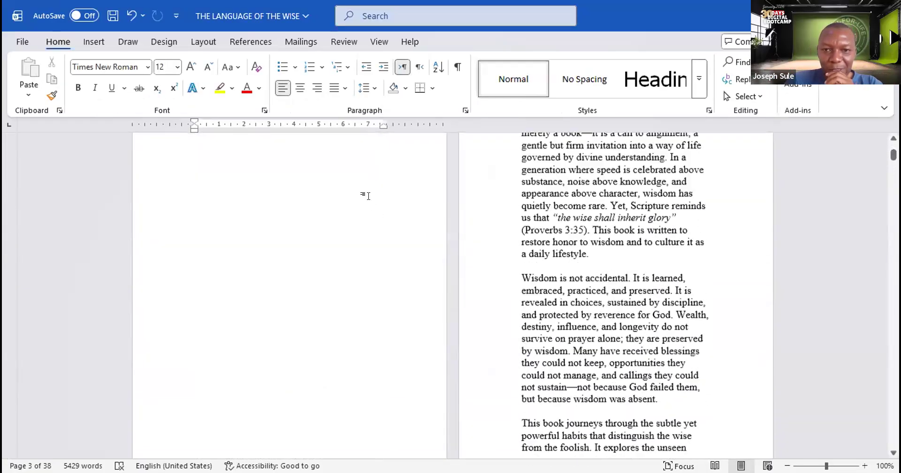
pyautogui.scroll(-10, 575, 271)
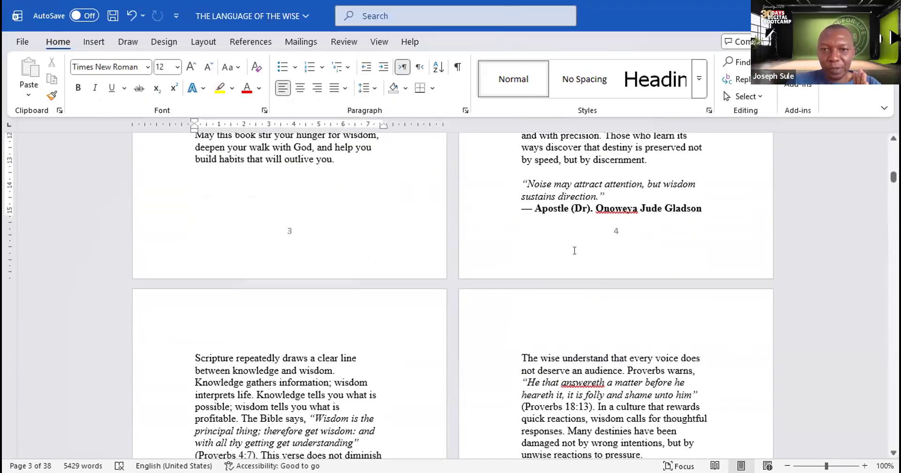
pyautogui.scroll(10, 574, 250)
pyautogui.scroll(8, 575, 249)
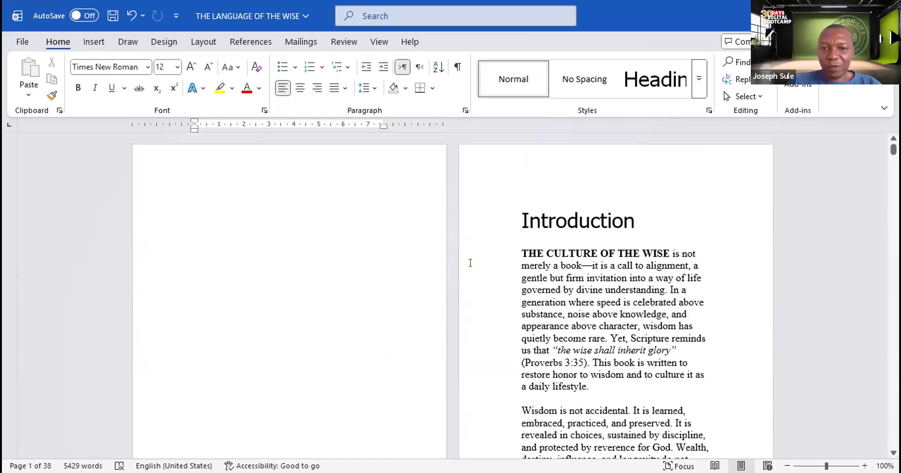
pyautogui.click(281, 229)
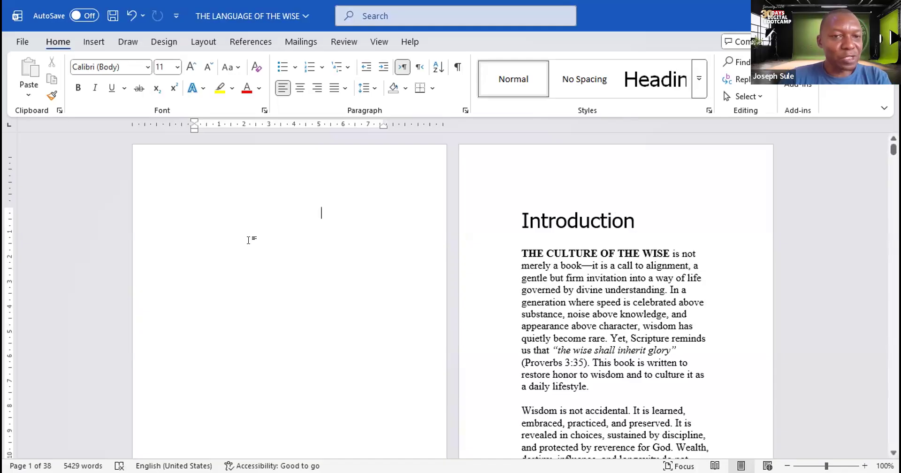
pyautogui.write('in')
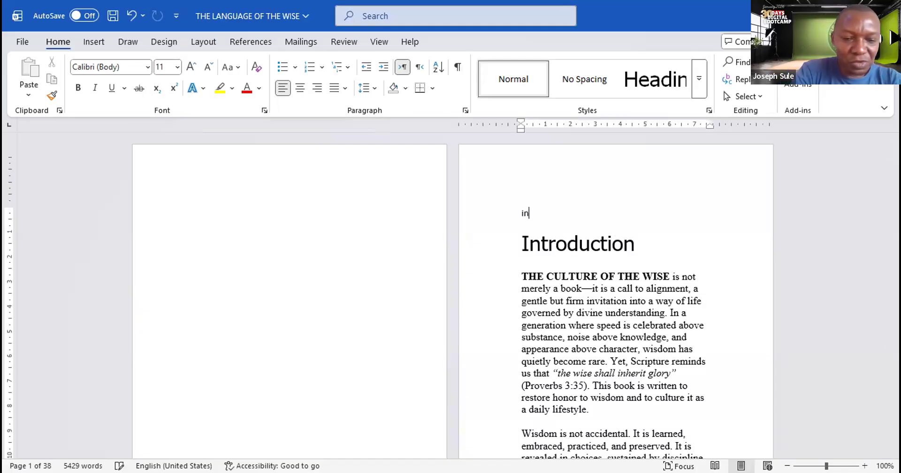
pyautogui.write('troduction')
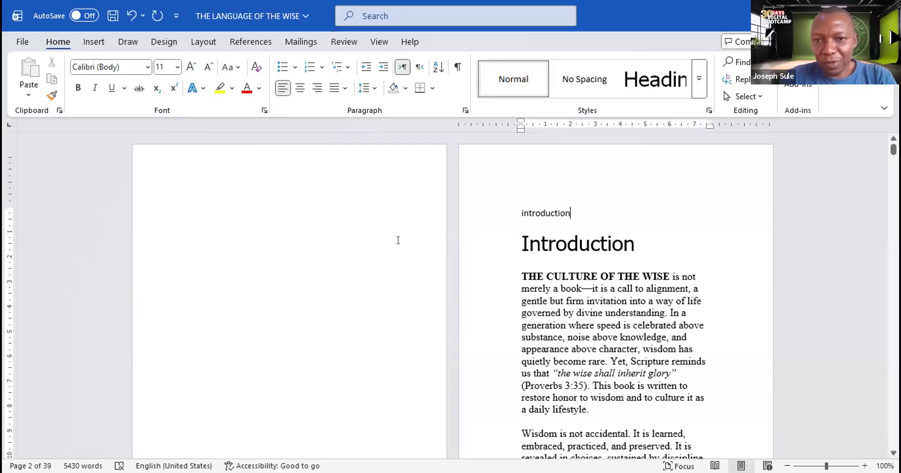
pyautogui.moveTo(588, 210); pyautogui.dragTo(521, 210)
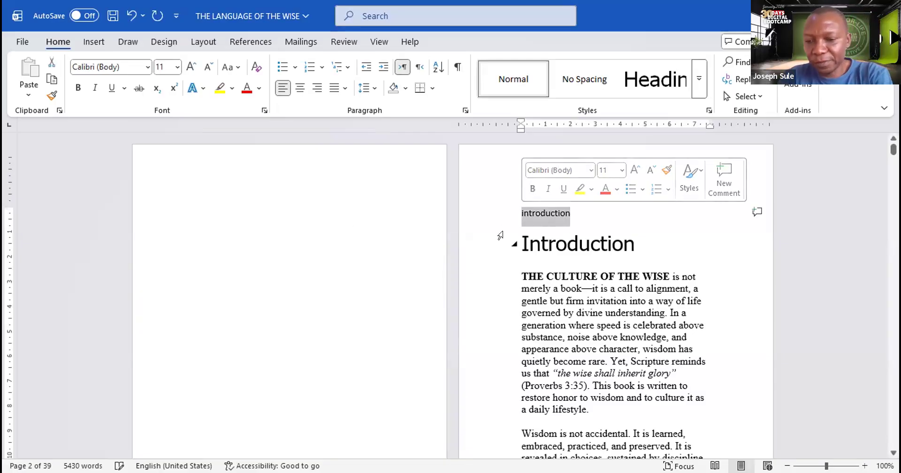
pyautogui.press('BackSpace')
pyautogui.press('BackSpace')
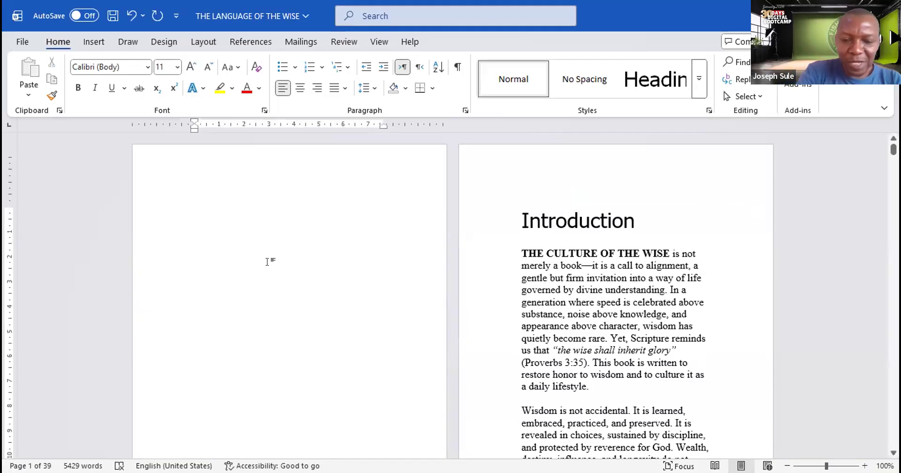
# Step: Write a manual contents line "Introduction 2" on the blank first page, using the Introduction's page number
pyautogui.write('introduction')
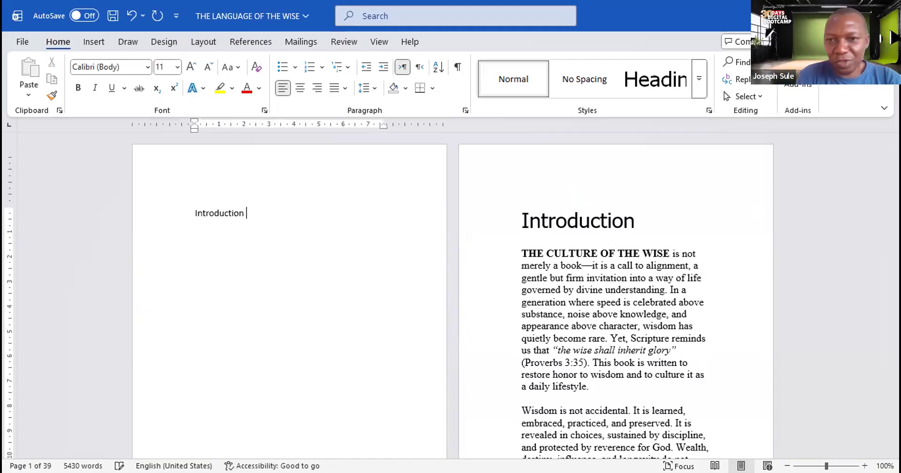
pyautogui.scroll(-10, 581, 287)
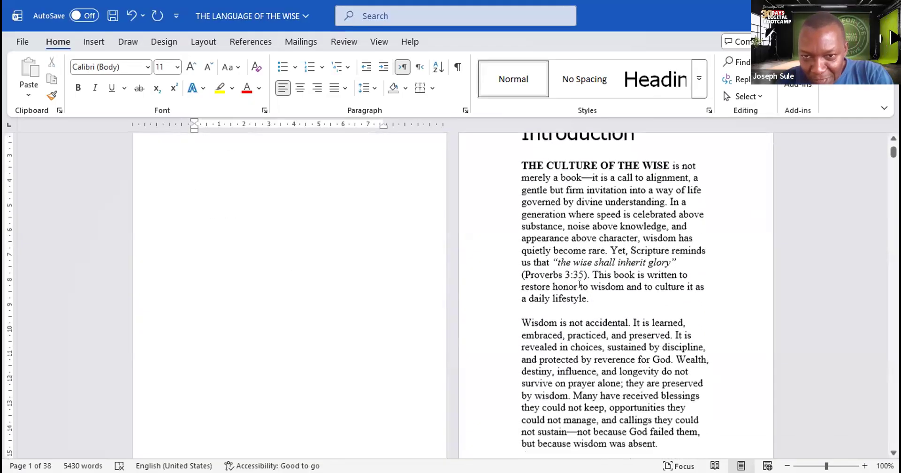
pyautogui.scroll(10, 581, 291)
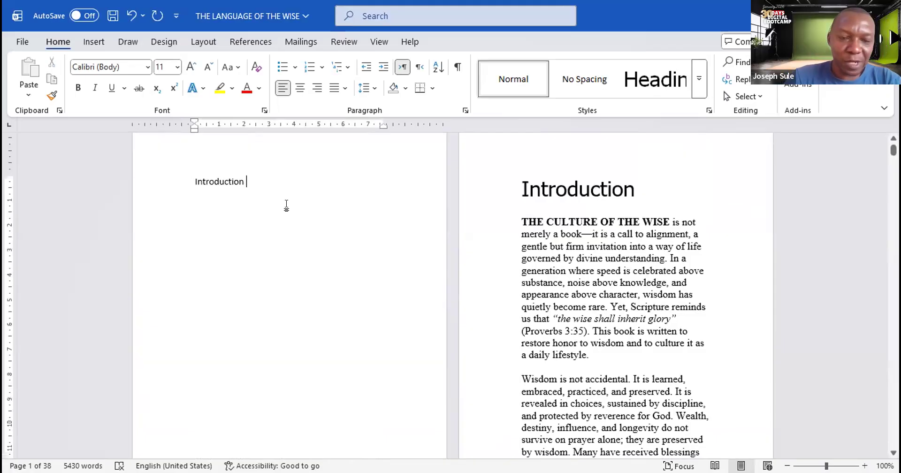
pyautogui.write('2')
pyautogui.press('Return')
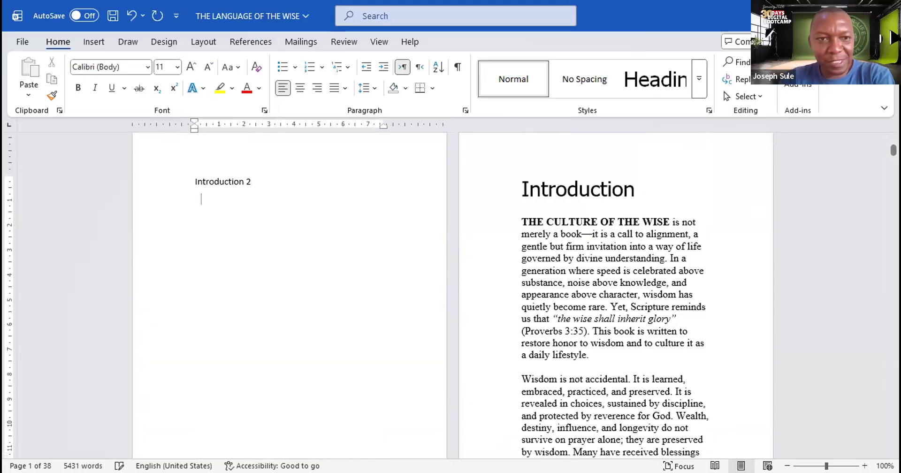
# Step: Add the manual contents line "Chapter: the call in a noisy generation 4" below the first one, and delete both lines
pyautogui.scroll(-8, 334, 294)
pyautogui.scroll(-5, 336, 293)
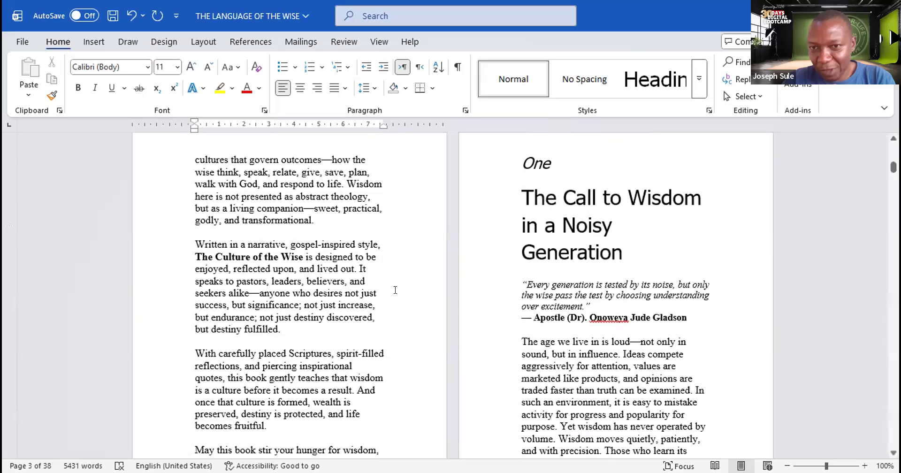
pyautogui.scroll(8, 396, 290)
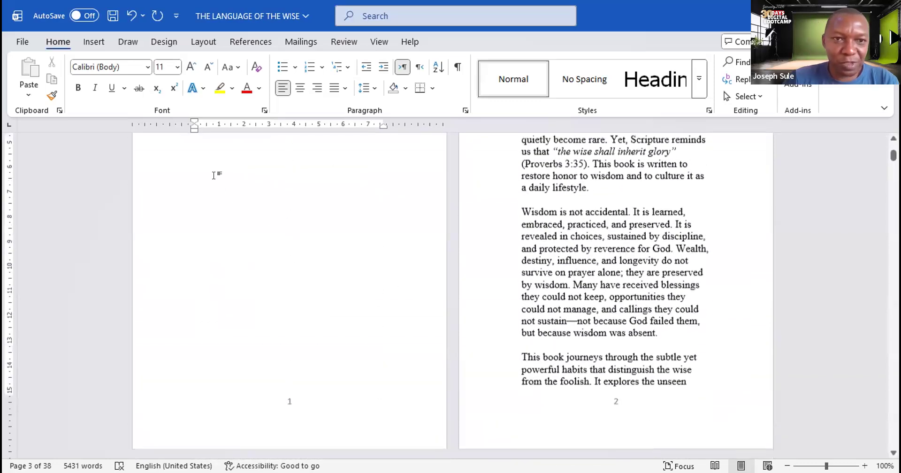
pyautogui.scroll(3, 208, 196)
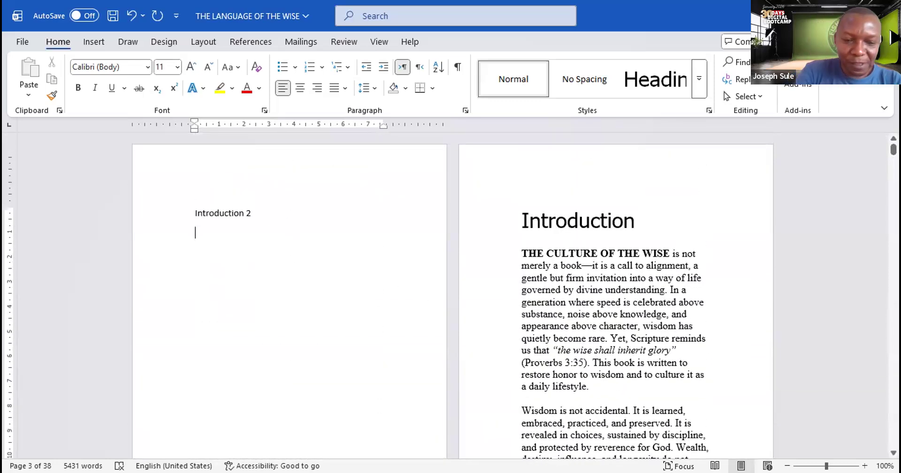
pyautogui.write('chapter: the call in a noisy generation')
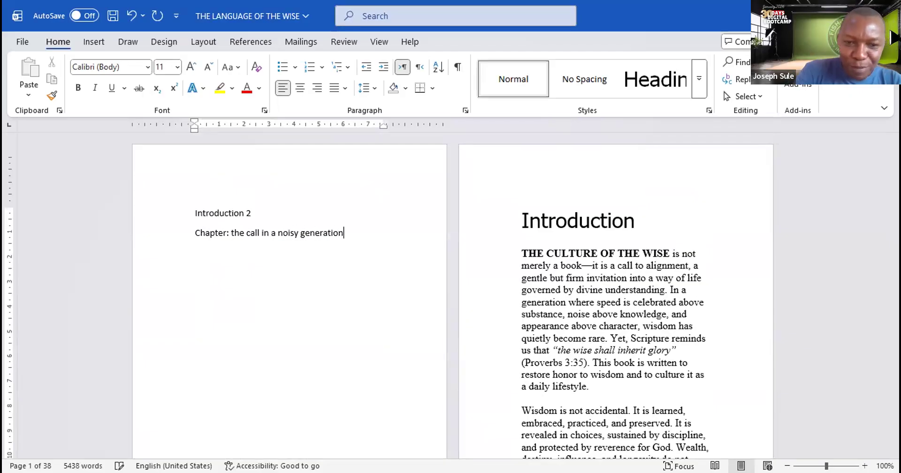
pyautogui.scroll(-6, 582, 285)
pyautogui.scroll(-10, 582, 284)
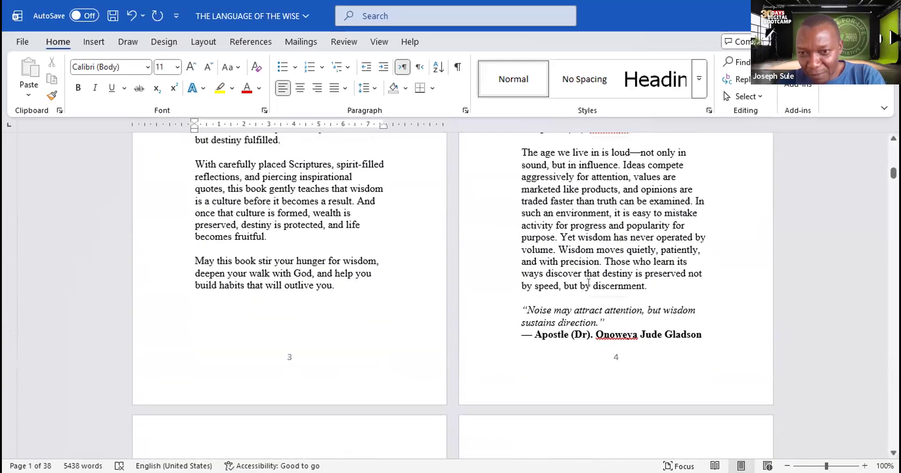
pyautogui.scroll(15, 589, 282)
pyautogui.click(351, 251)
pyautogui.write('4')
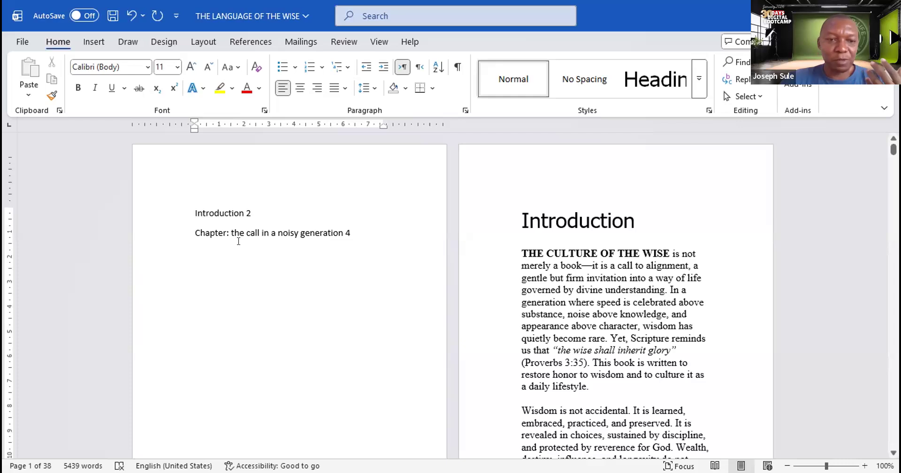
pyautogui.moveTo(351, 233); pyautogui.dragTo(214, 219)
pyautogui.press('Delete')
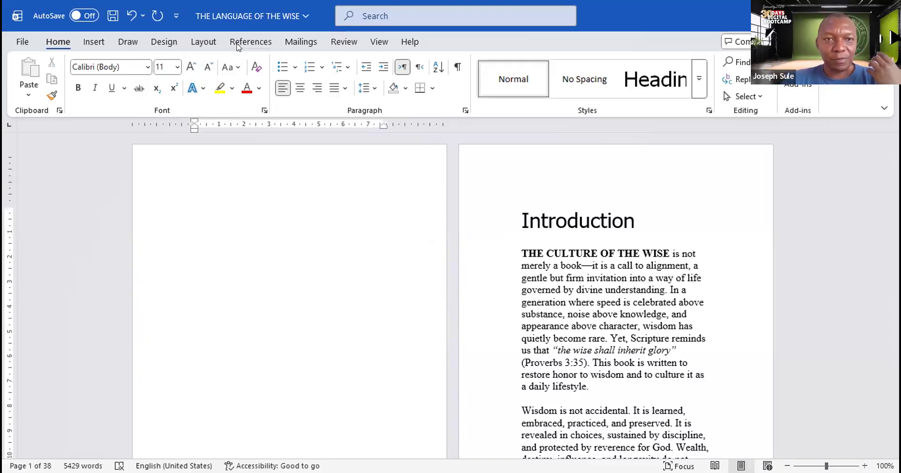
# Step: Insert a custom table of contents on the blank first page, with right-aligned page numbers, dotted leaders, the From template format and 3 levels
pyautogui.click(249, 42)
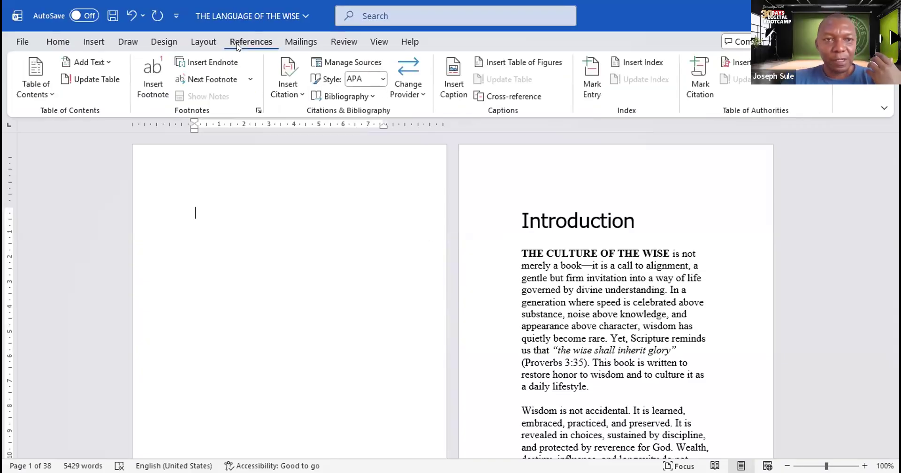
pyautogui.click(51, 98)
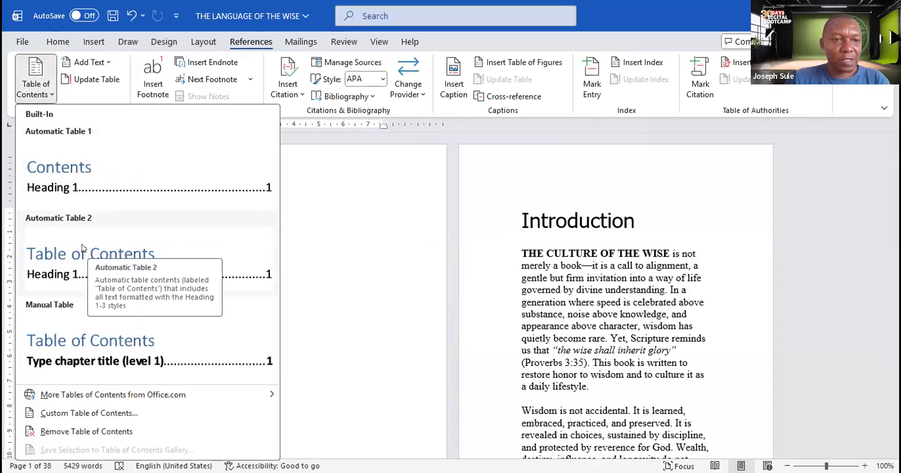
pyautogui.click(75, 414)
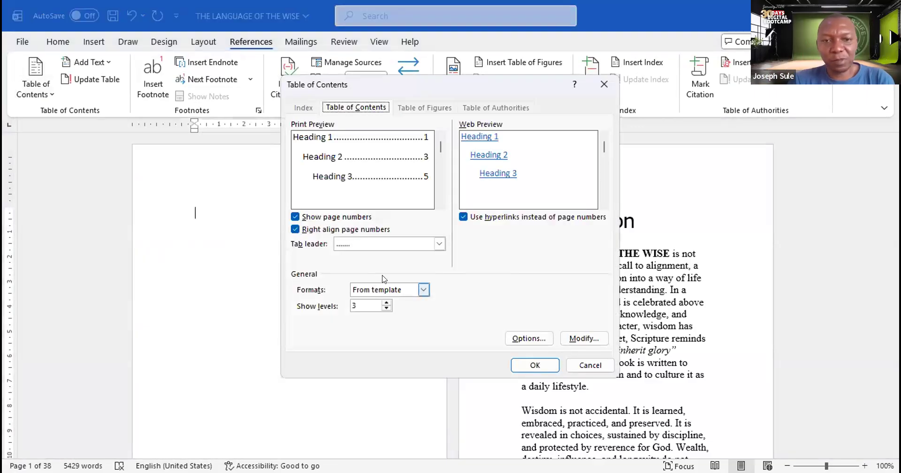
pyautogui.click(531, 365)
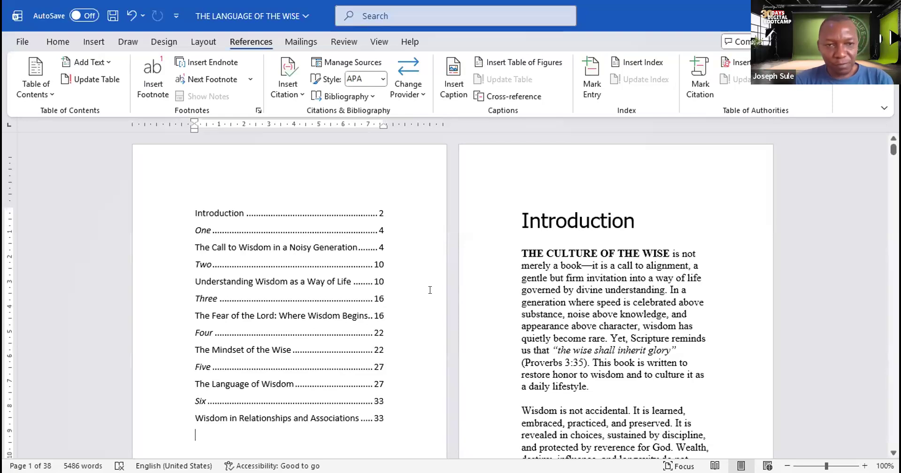
# Step: Review the entries and page numbers of the new table of contents on the first page
pyautogui.scroll(-3, 497, 282)
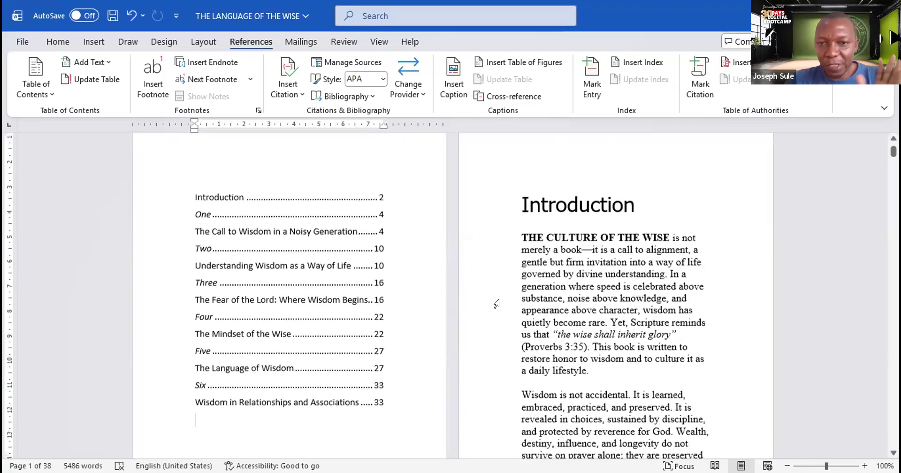
pyautogui.scroll(3, 496, 305)
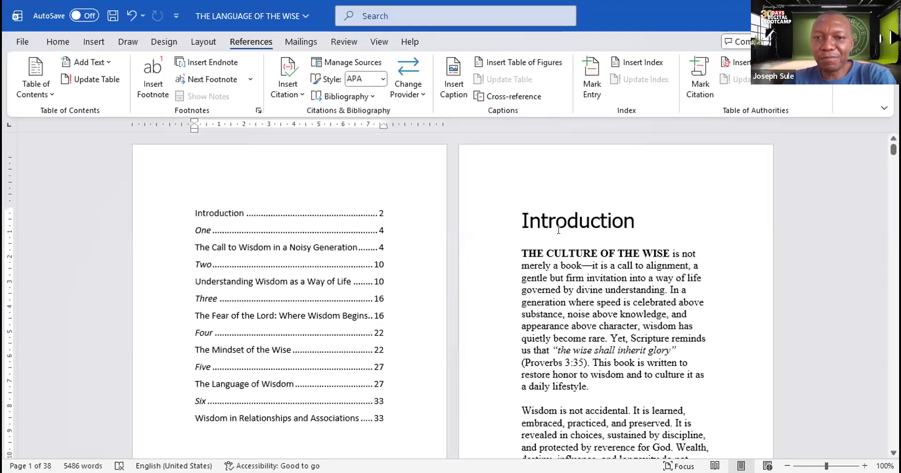
pyautogui.scroll(-2, 245, 288)
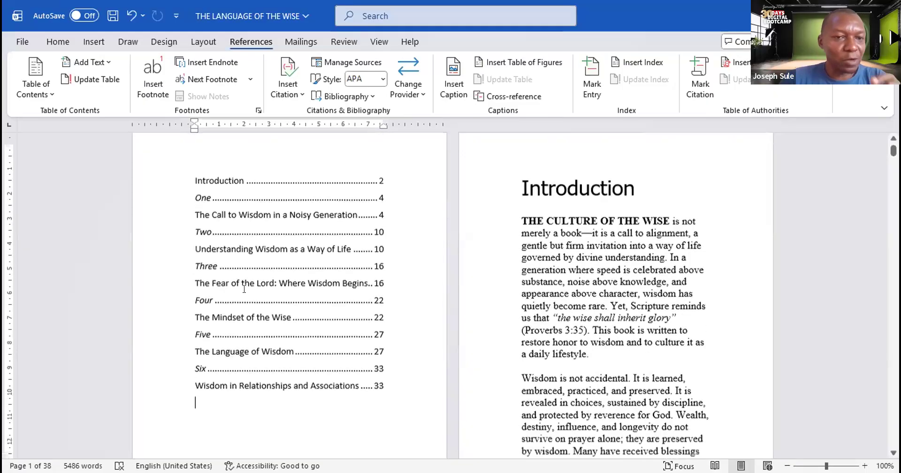
pyautogui.scroll(1, 244, 289)
pyautogui.scroll(1, 245, 290)
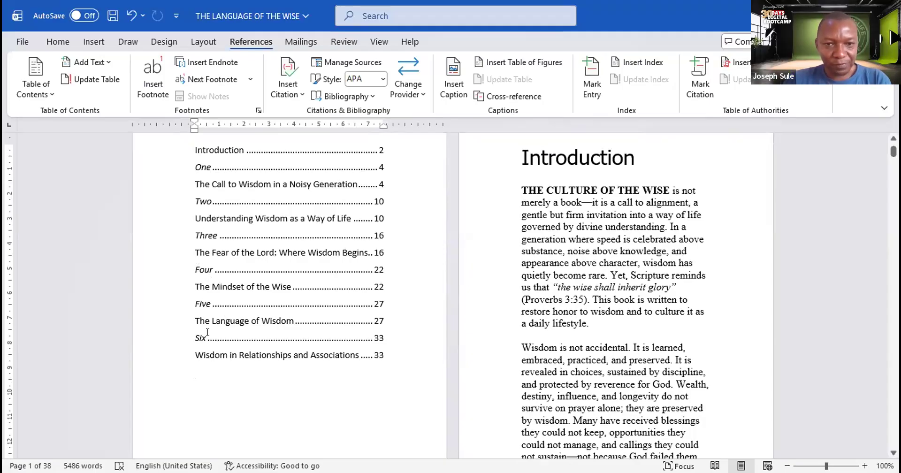
pyautogui.scroll(3, 211, 346)
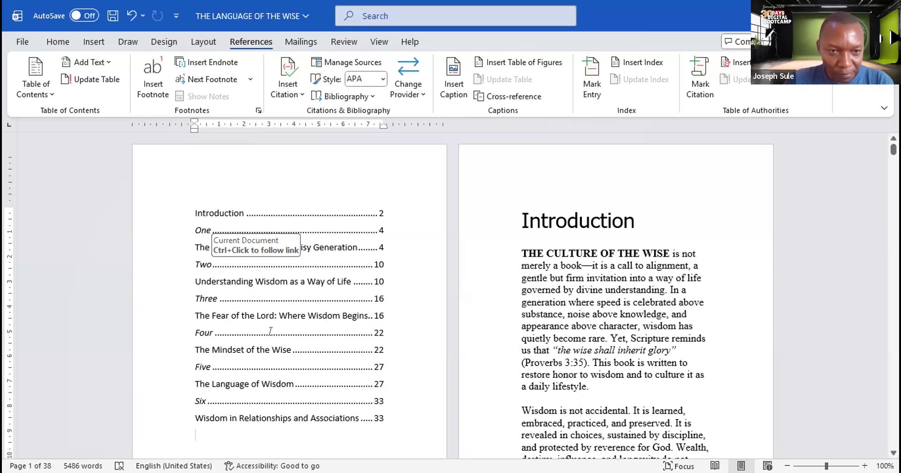
pyautogui.scroll(-3, 270, 331)
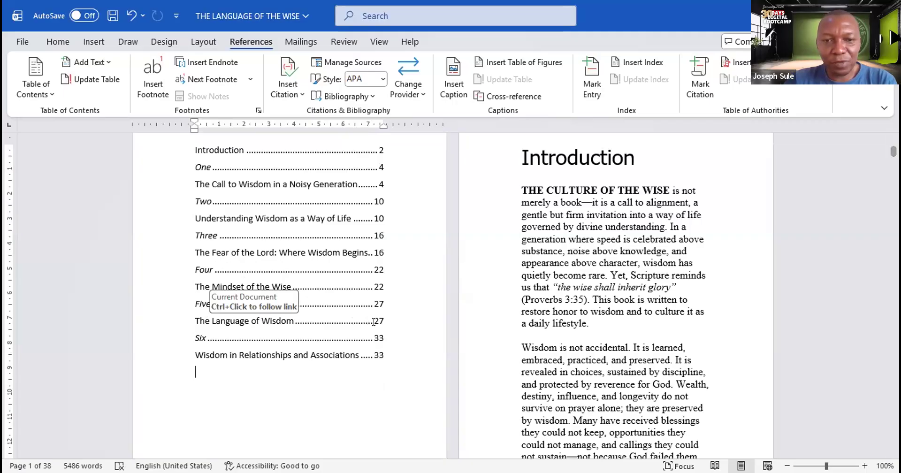
# Step: Compare the page numbers of the body pages around chapters Four and Five with their contents entries
pyautogui.scroll(-20, 470, 305)
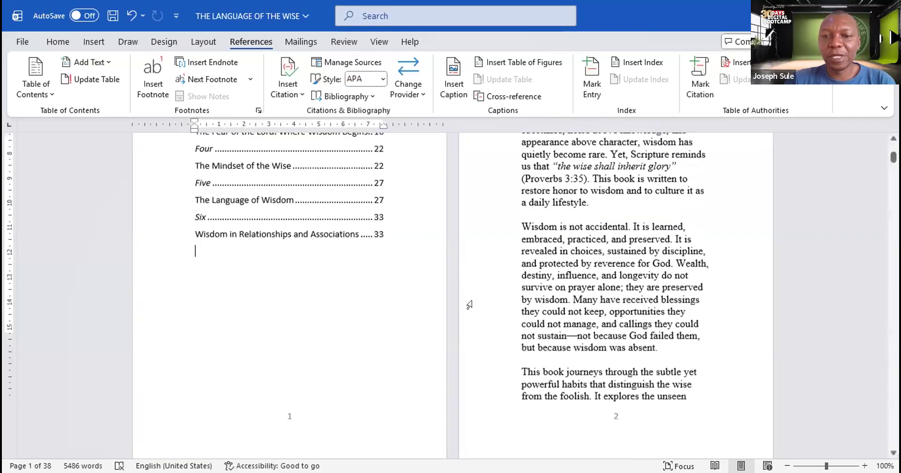
pyautogui.scroll(-20, 476, 305)
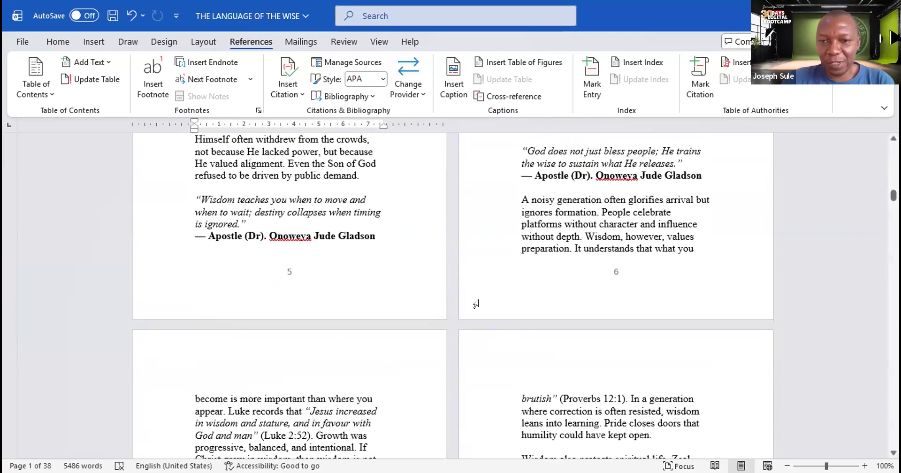
pyautogui.scroll(-20, 476, 302)
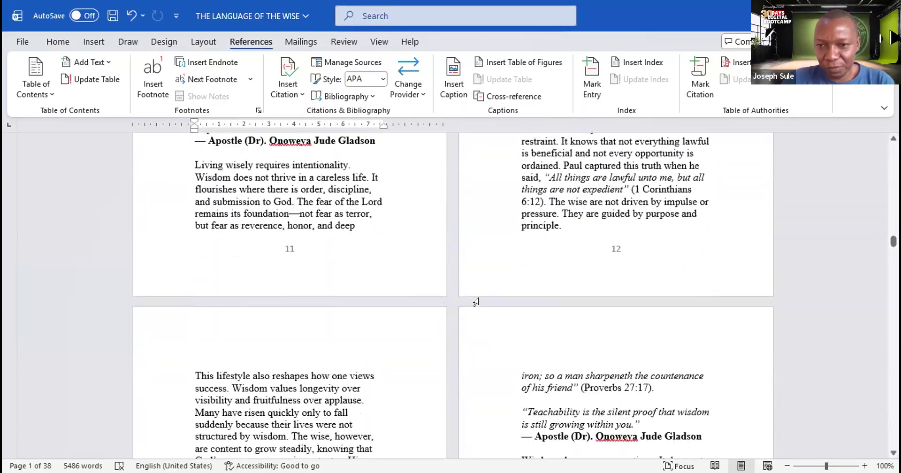
pyautogui.scroll(-20, 476, 301)
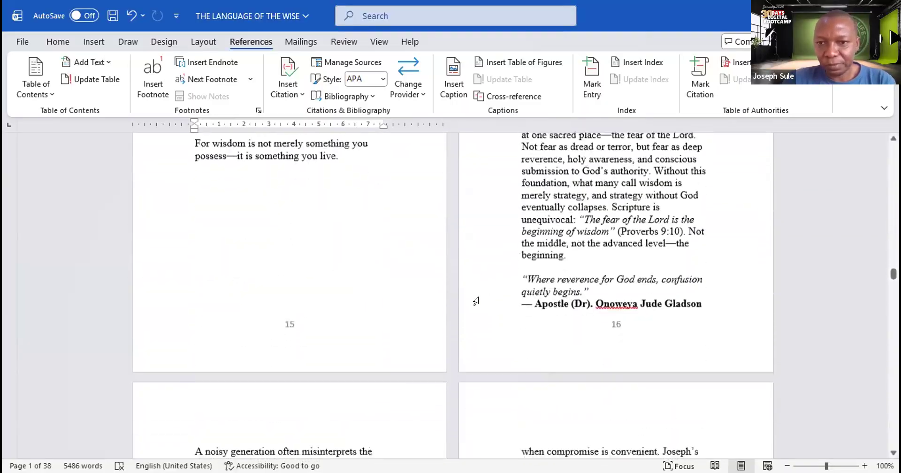
pyautogui.scroll(-20, 477, 302)
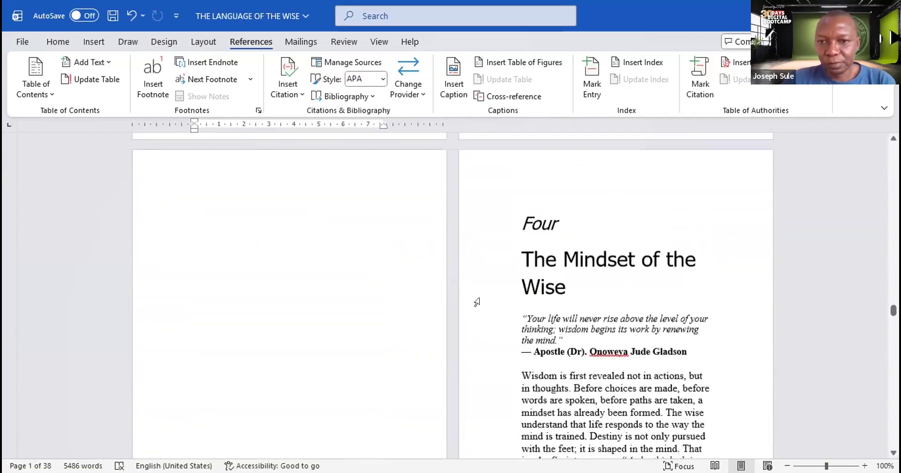
pyautogui.scroll(-15, 477, 302)
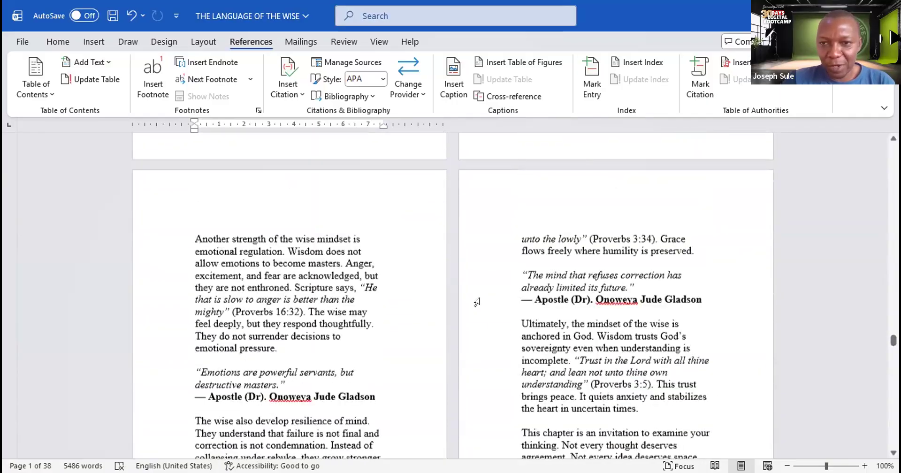
pyautogui.scroll(-10, 477, 302)
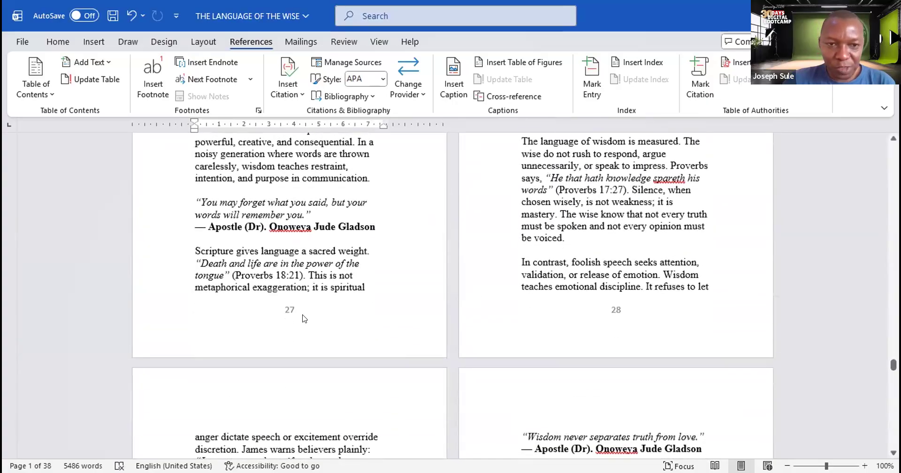
pyautogui.scroll(8, 303, 312)
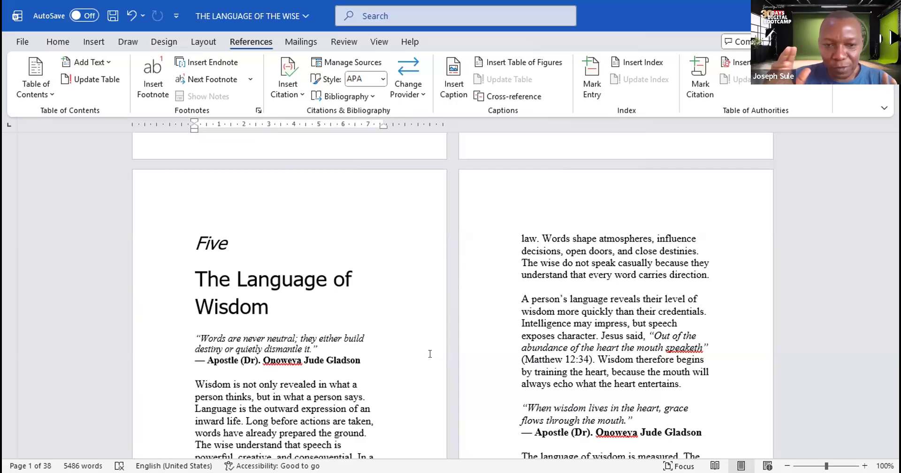
pyautogui.scroll(20, 430, 353)
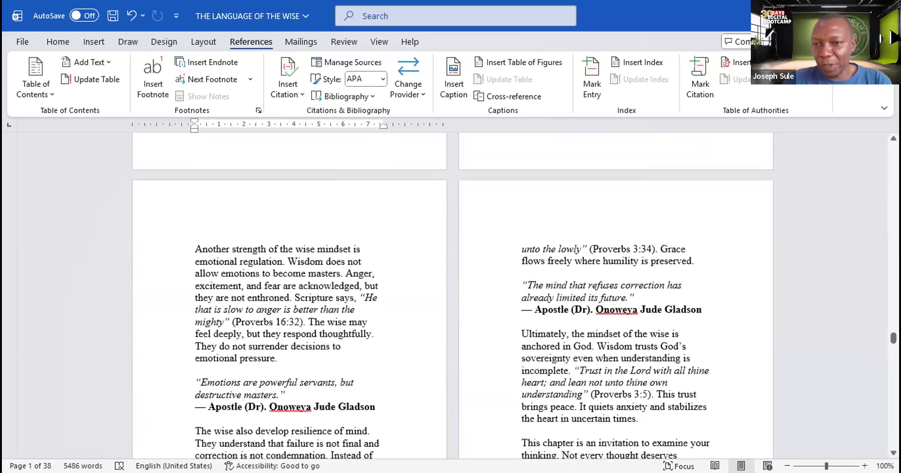
pyautogui.scroll(3, 430, 353)
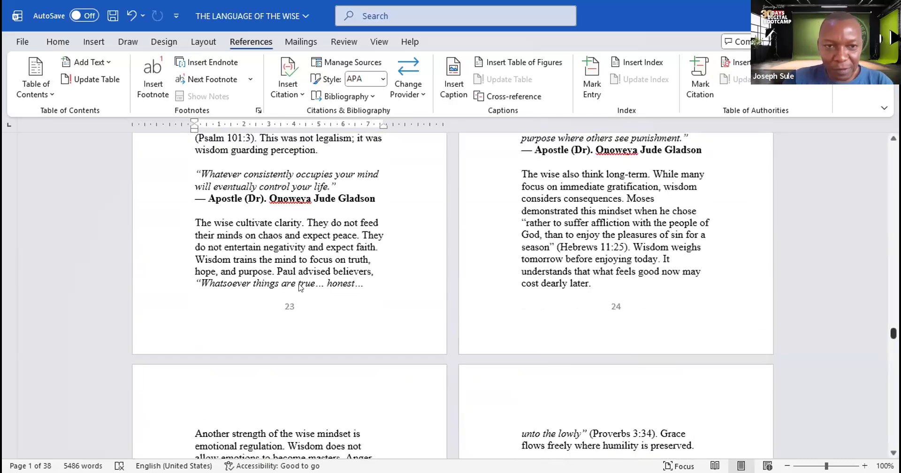
# Step: Delete the entire table of contents from the first page
pyautogui.scroll(20, 301, 288)
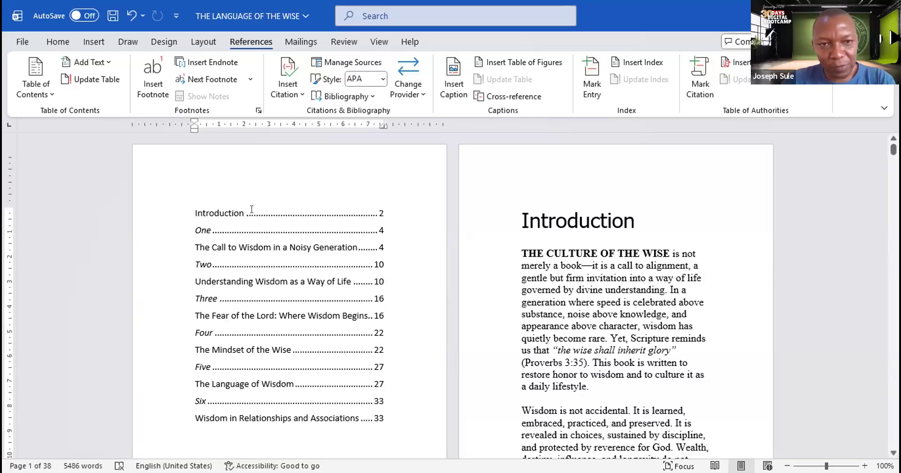
pyautogui.moveTo(195, 198); pyautogui.dragTo(372, 396)
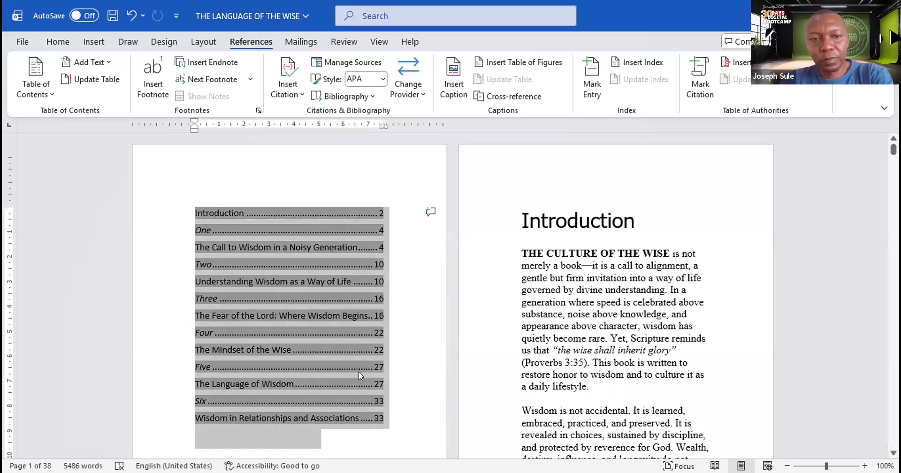
pyautogui.press('Delete')
pyautogui.scroll(-1, 346, 331)
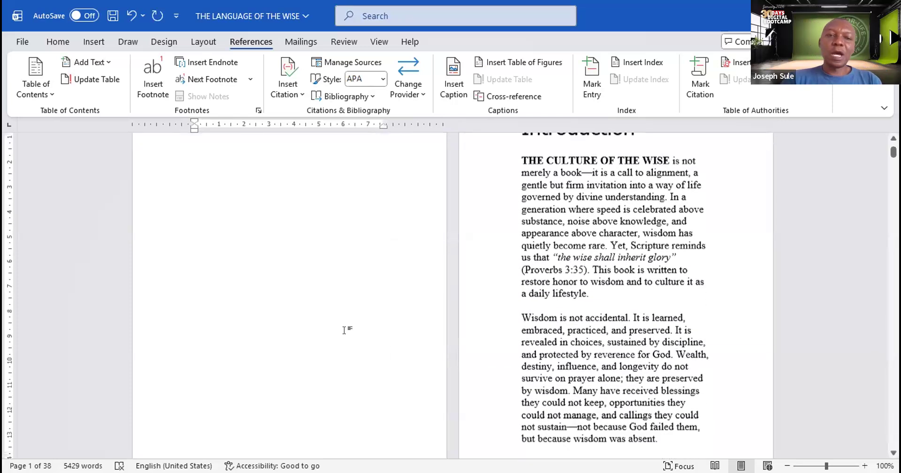
pyautogui.scroll(1, 346, 330)
pyautogui.scroll(-2, 348, 344)
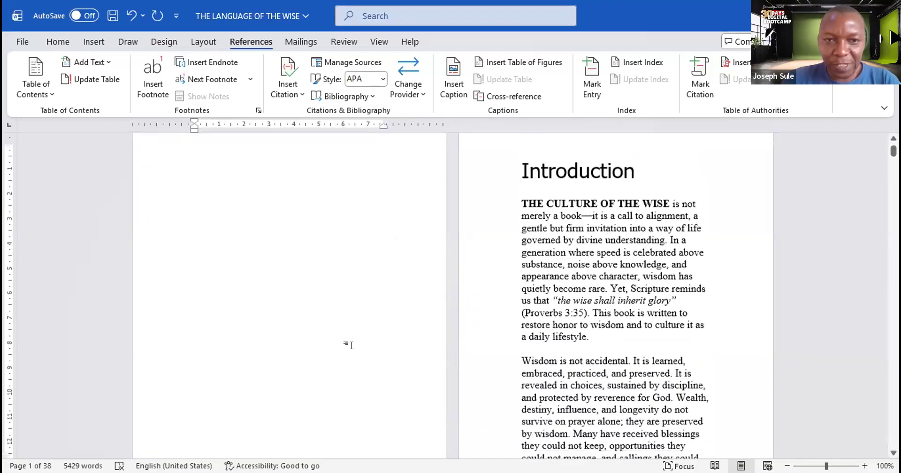
pyautogui.scroll(2, 350, 346)
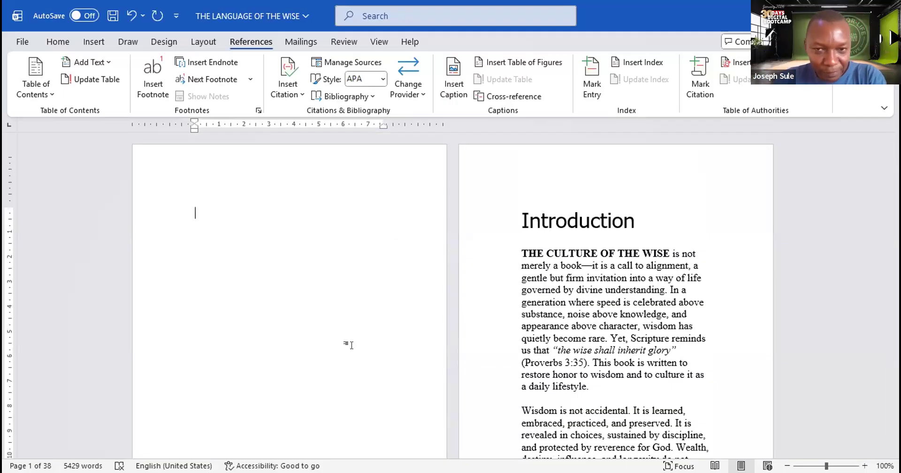
pyautogui.scroll(-2, 571, 252)
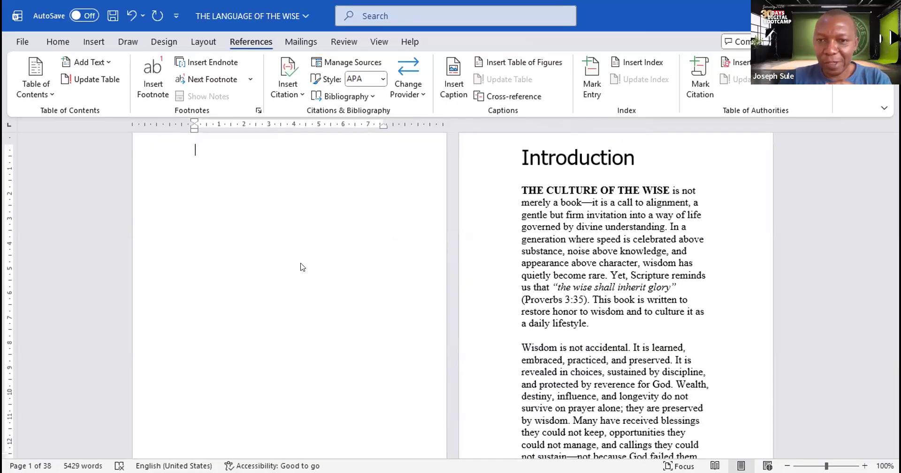
pyautogui.scroll(2, 531, 259)
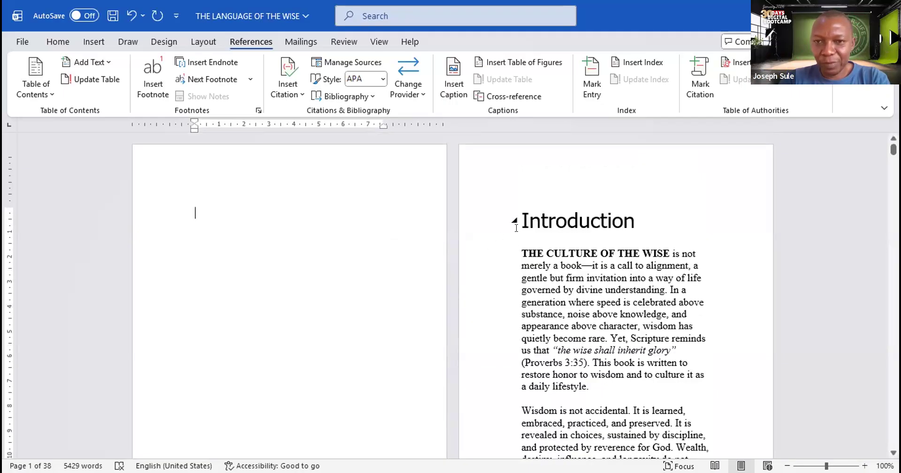
# Step: Look at chapter One's heading and insert a page break before the Introduction paragraph starting "This book journeys"
pyautogui.scroll(-10, 516, 229)
pyautogui.scroll(-5, 518, 234)
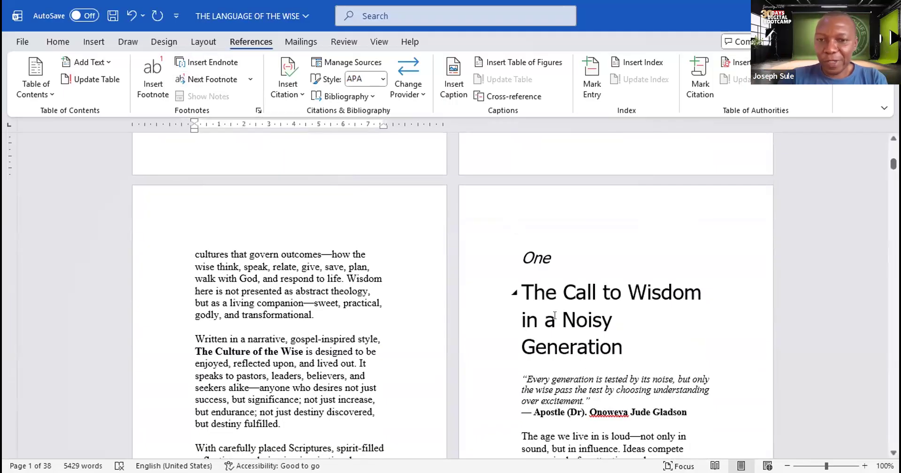
pyautogui.click(627, 352)
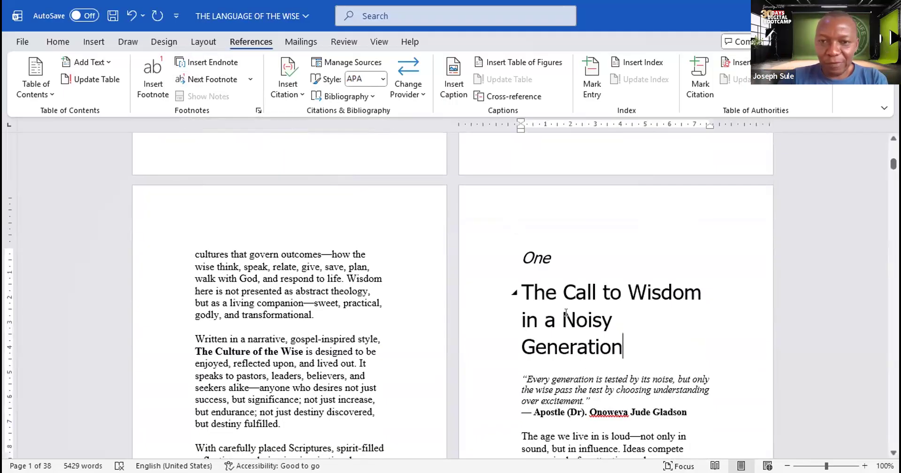
pyautogui.scroll(5, 522, 267)
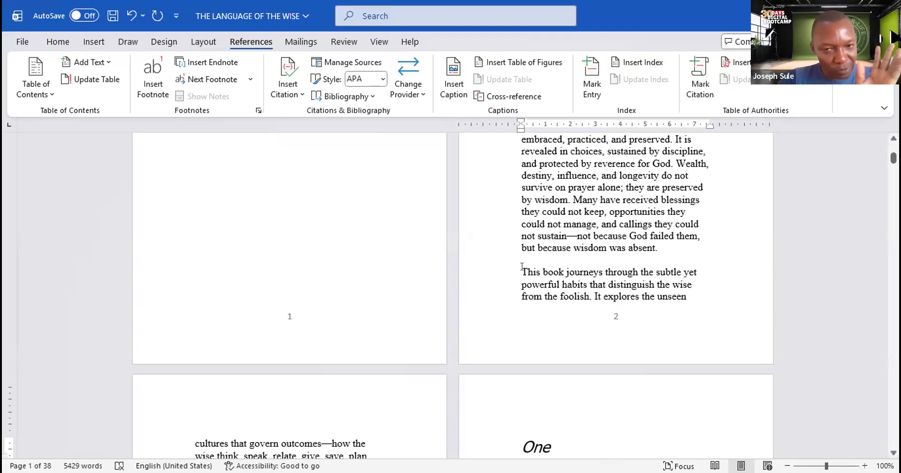
pyautogui.click(522, 266)
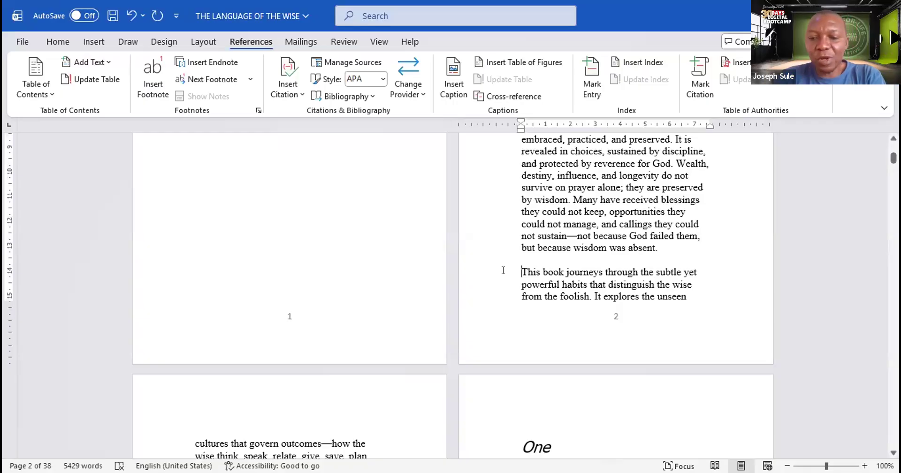
pyautogui.hotkey('ctrl', 'Return')
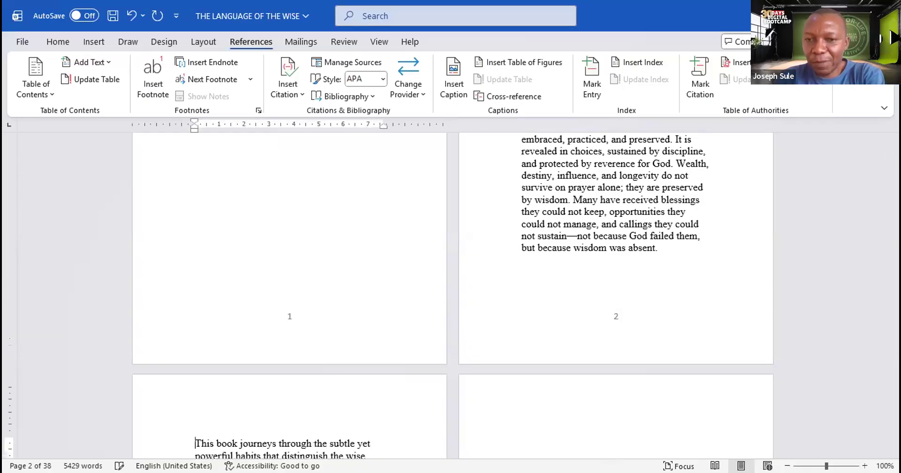
# Step: Undo the deletion of the first letters of "This book journeys" and remove the page break before that paragraph
pyautogui.press('Delete')
pyautogui.press('Delete')
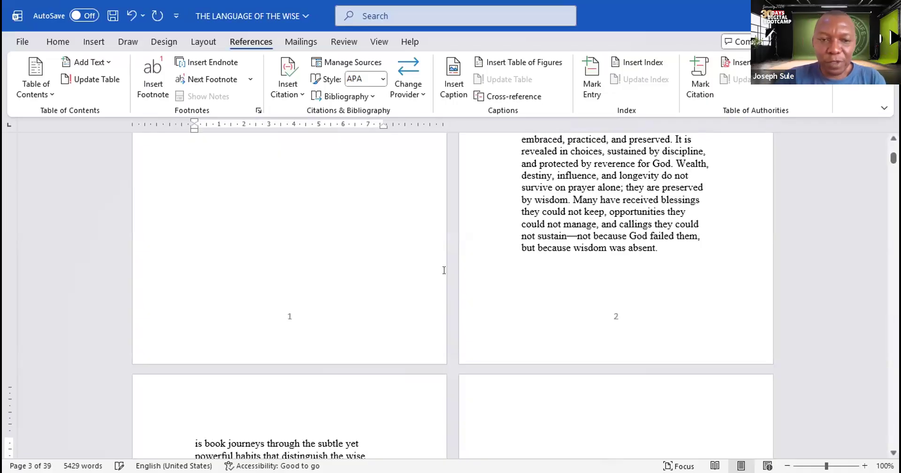
pyautogui.click(584, 292)
pyautogui.hotkey('ctrl', 'z')
pyautogui.hotkey('ctrl', 'z')
pyautogui.press('BackSpace')
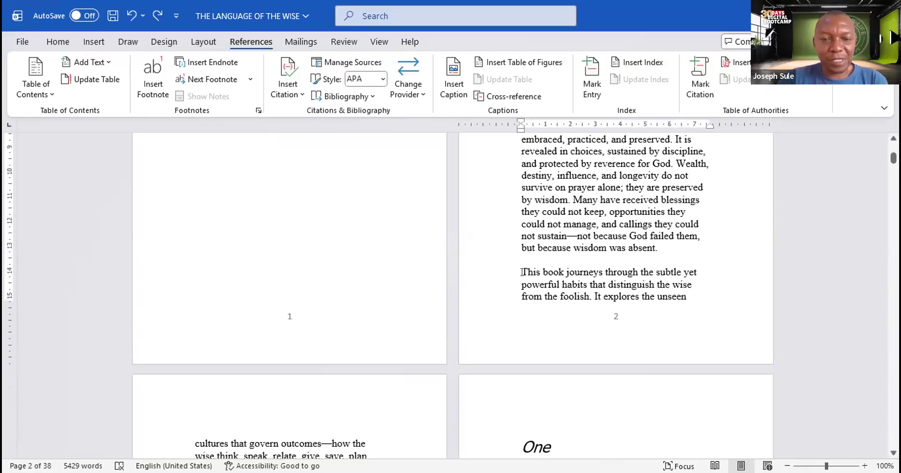
# Step: Insert a page break before the Introduction paragraph starting "This book journeys" and remove it again
pyautogui.click(207, 42)
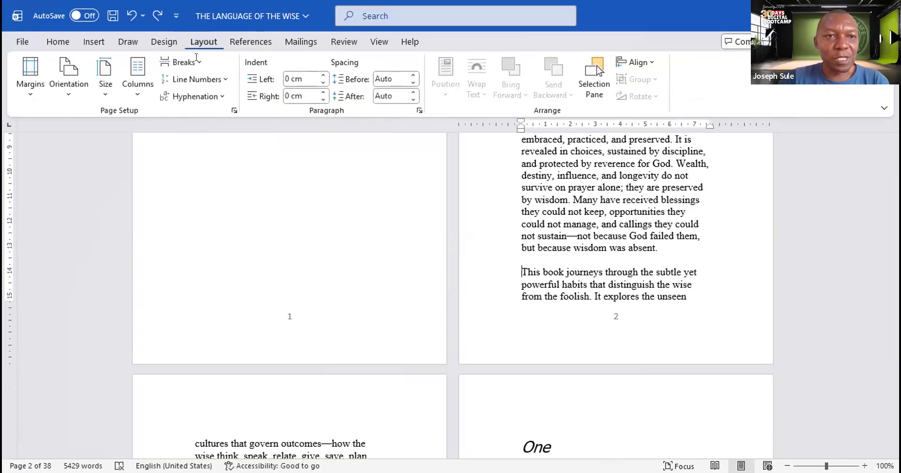
pyautogui.click(186, 60)
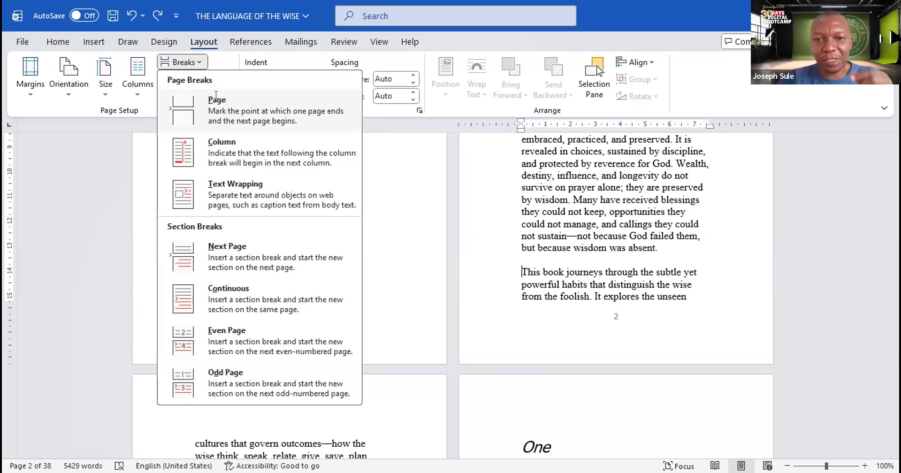
pyautogui.click(216, 99)
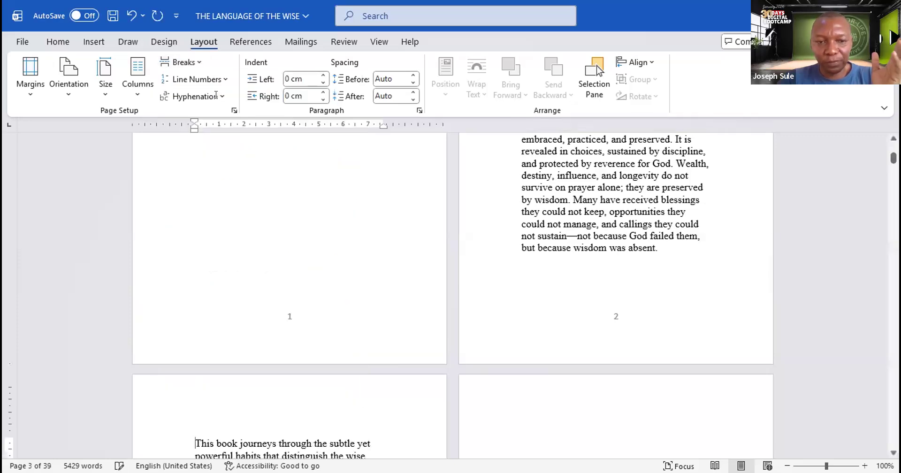
pyautogui.scroll(-3, 193, 210)
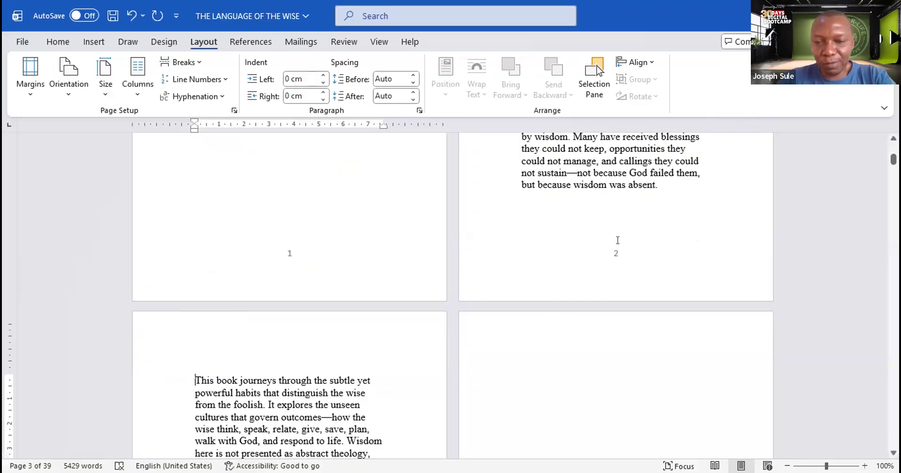
pyautogui.press('BackSpace')
# Step: Select chapter One's number and title and examine which style they use among the available styles, keeping Heading 1
pyautogui.scroll(-4, 312, 386)
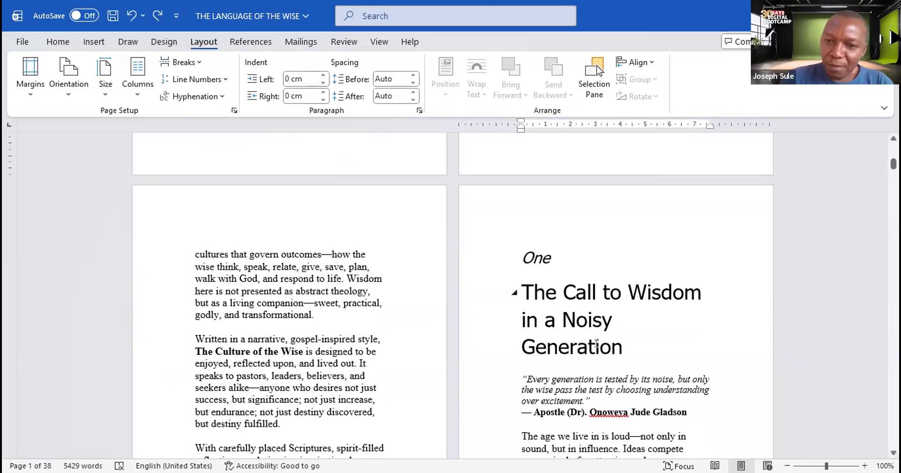
pyautogui.moveTo(623, 347); pyautogui.dragTo(526, 259)
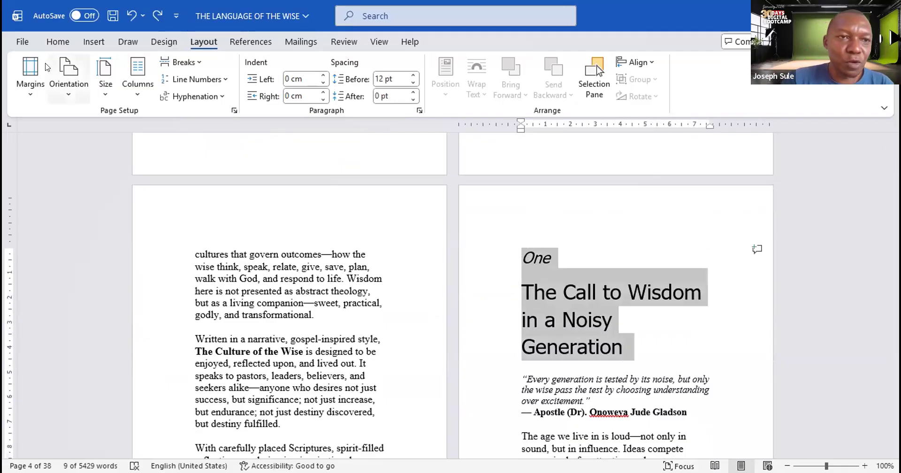
pyautogui.click(57, 42)
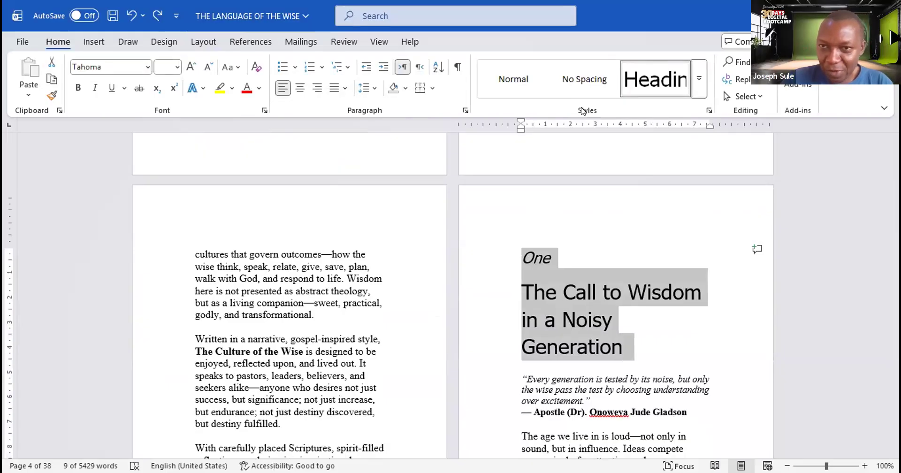
pyautogui.click(698, 89)
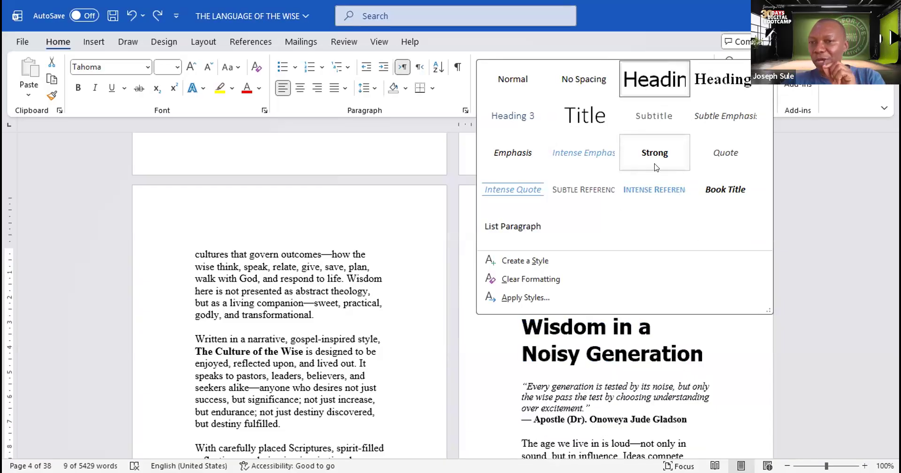
pyautogui.click(648, 88)
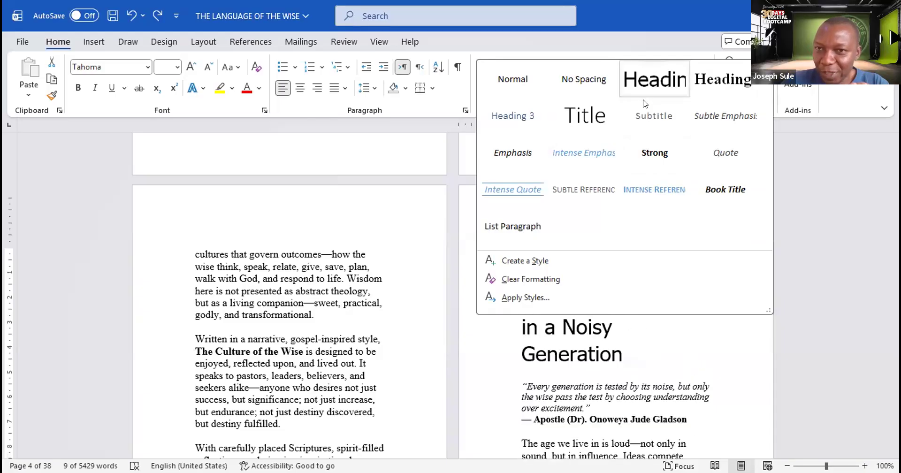
pyautogui.click(646, 332)
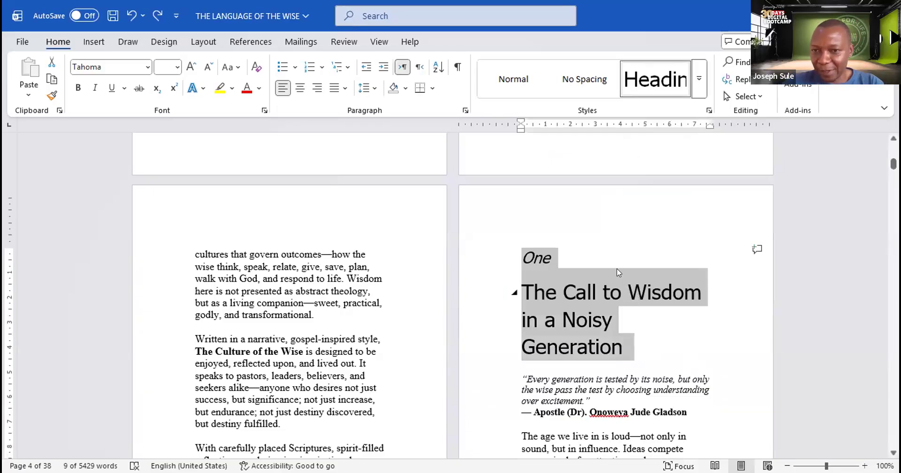
# Step: Compare chapter One's heading with the page numbers below it and examine the neighbouring Introduction text
pyautogui.scroll(-7, 619, 279)
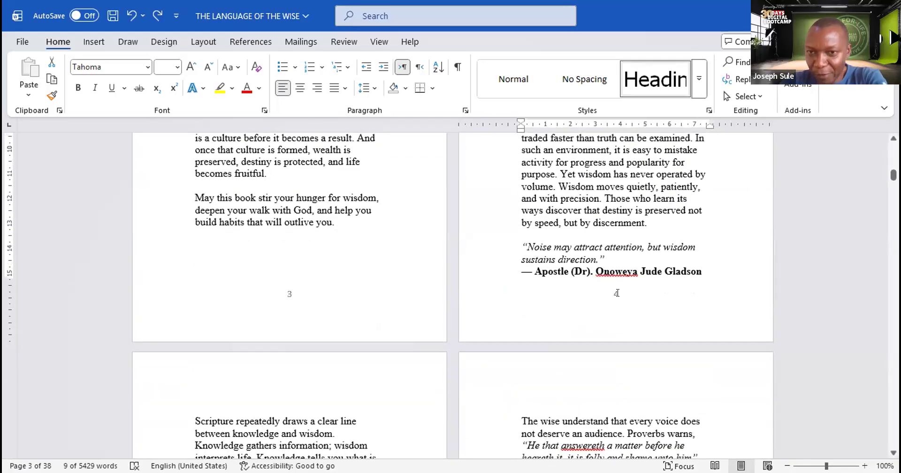
pyautogui.scroll(4, 615, 282)
pyautogui.scroll(3, 613, 267)
pyautogui.scroll(-4, 618, 329)
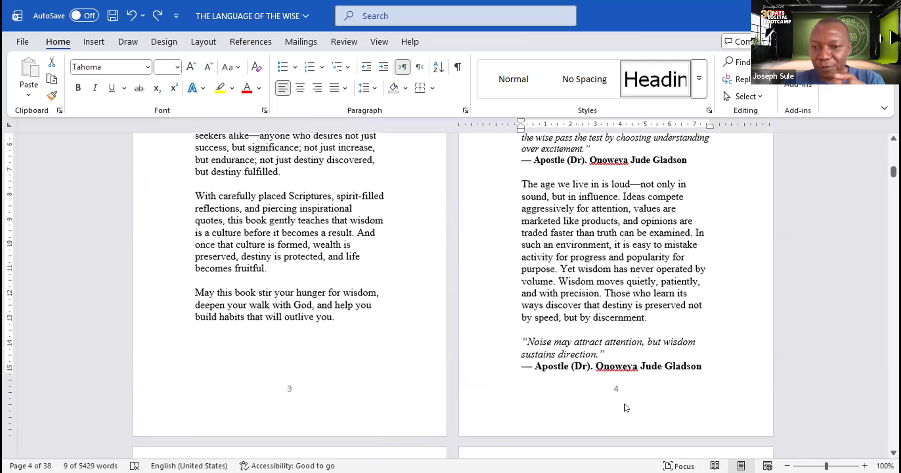
pyautogui.scroll(5, 622, 404)
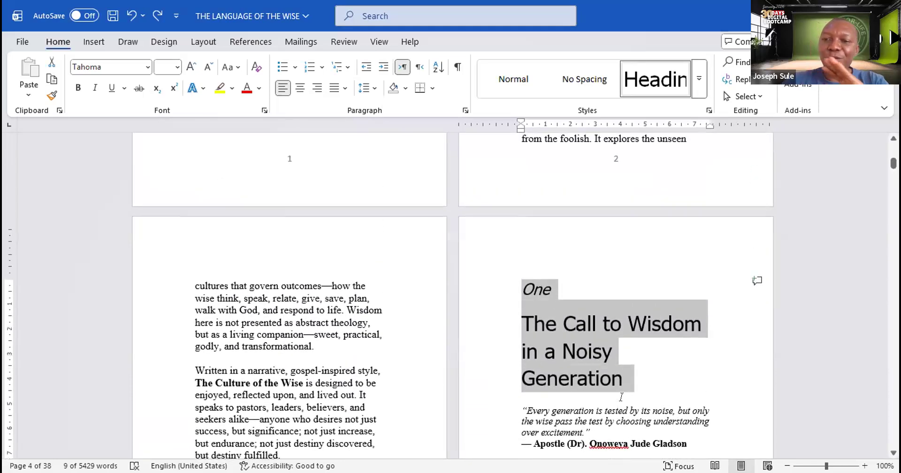
pyautogui.scroll(-2, 577, 342)
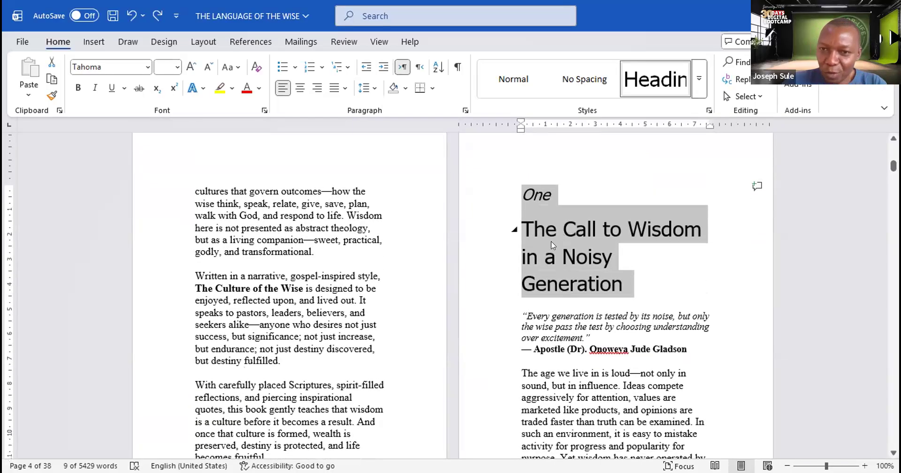
pyautogui.scroll(-3, 567, 249)
pyautogui.scroll(-3, 567, 259)
pyautogui.scroll(-1, 622, 268)
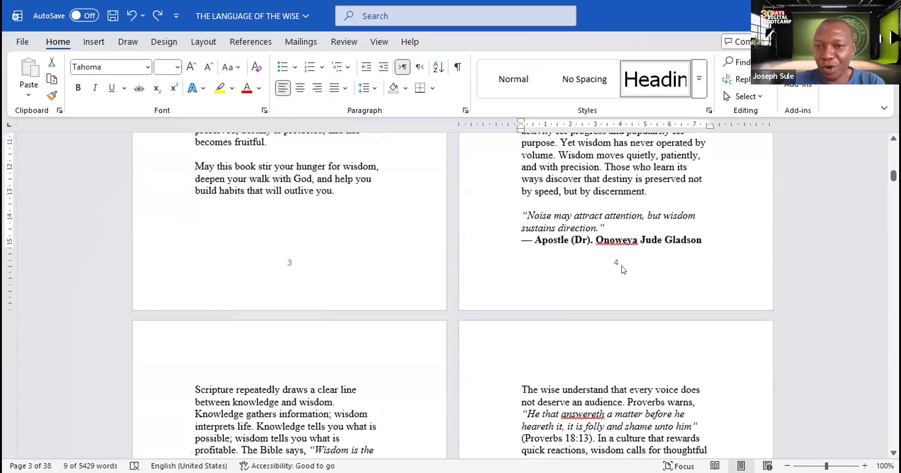
pyautogui.scroll(4, 610, 261)
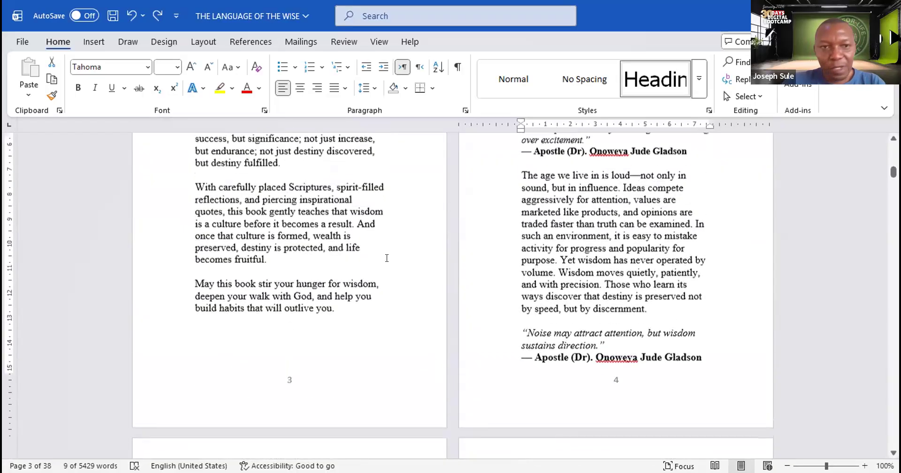
pyautogui.scroll(2, 336, 263)
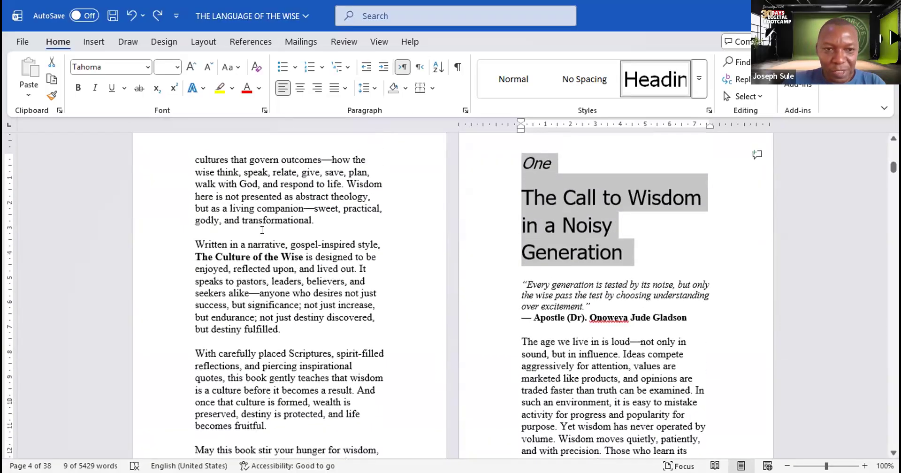
pyautogui.scroll(-3, 262, 230)
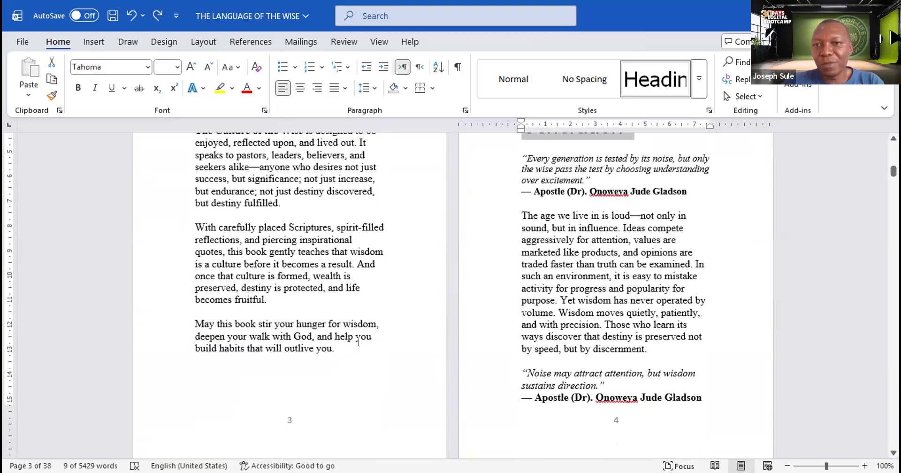
pyautogui.scroll(1, 358, 338)
pyautogui.scroll(1, 359, 335)
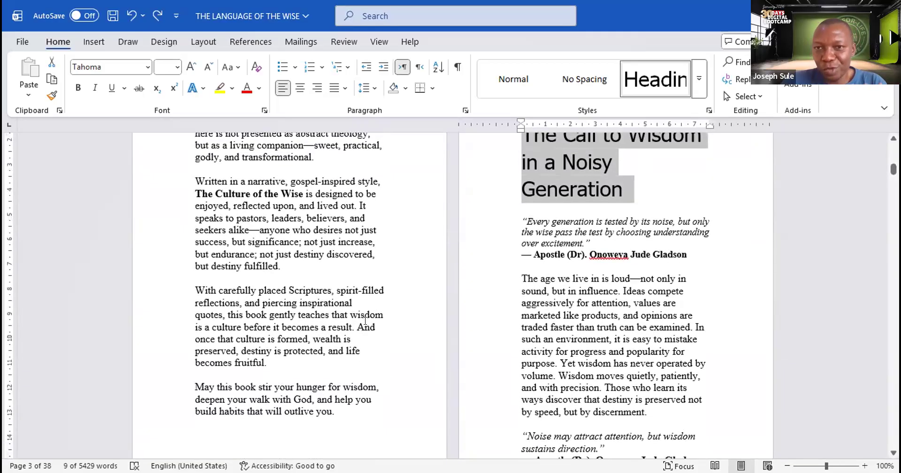
# Step: Apply the Heading 1 style to the line "May this book stir your hunger for wisdom," and revert it to Normal
pyautogui.scroll(-1, 366, 322)
pyautogui.moveTo(195, 350); pyautogui.dragTo(378, 353)
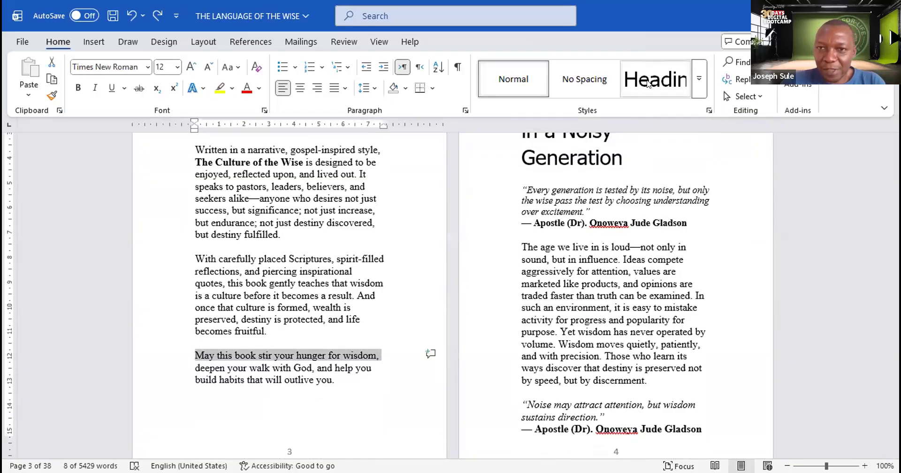
pyautogui.click(647, 82)
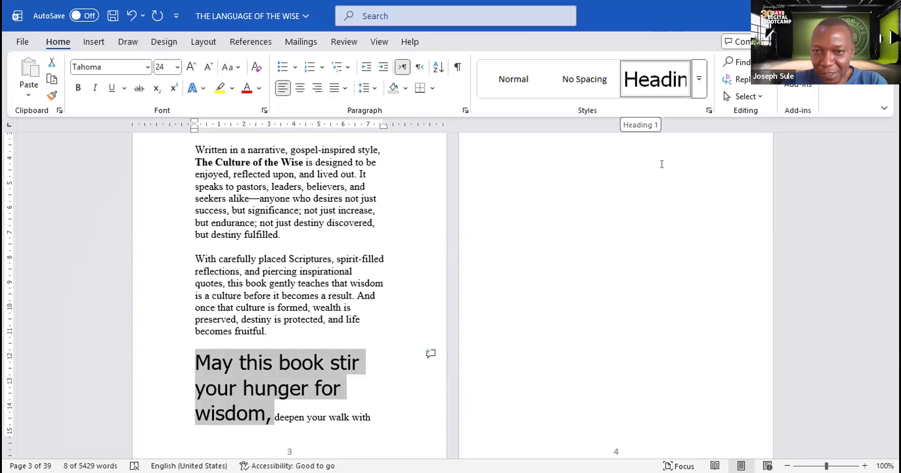
pyautogui.hotkey('ctrl', 'shift', 'n')
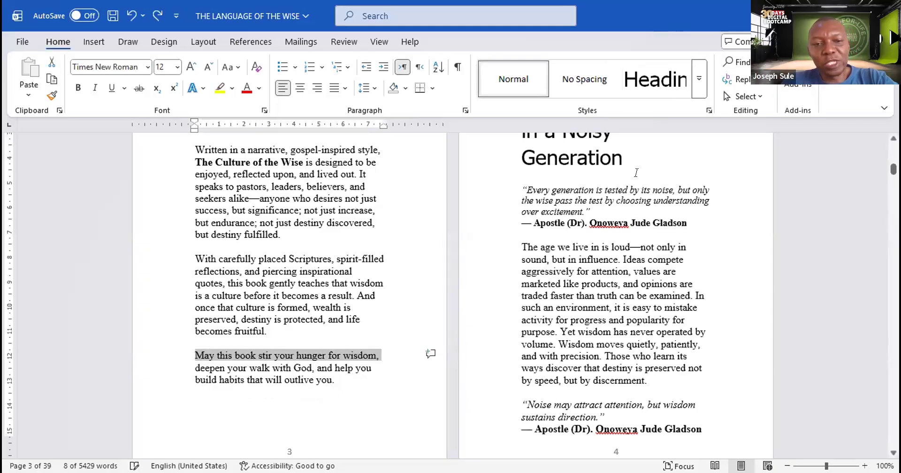
pyautogui.click(429, 231)
# Step: Insert a custom table of contents before the Introduction with the tab leader set to (none)
pyautogui.scroll(1, 429, 232)
pyautogui.scroll(10, 429, 231)
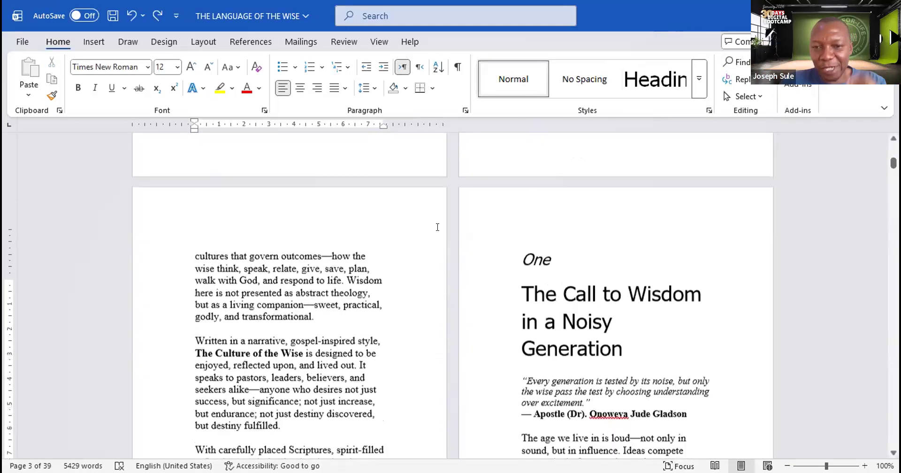
pyautogui.scroll(4, 438, 220)
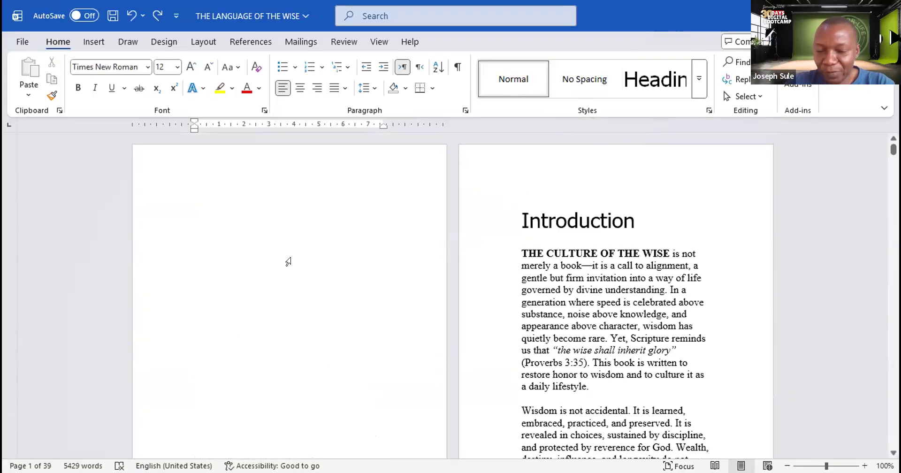
pyautogui.click(286, 264)
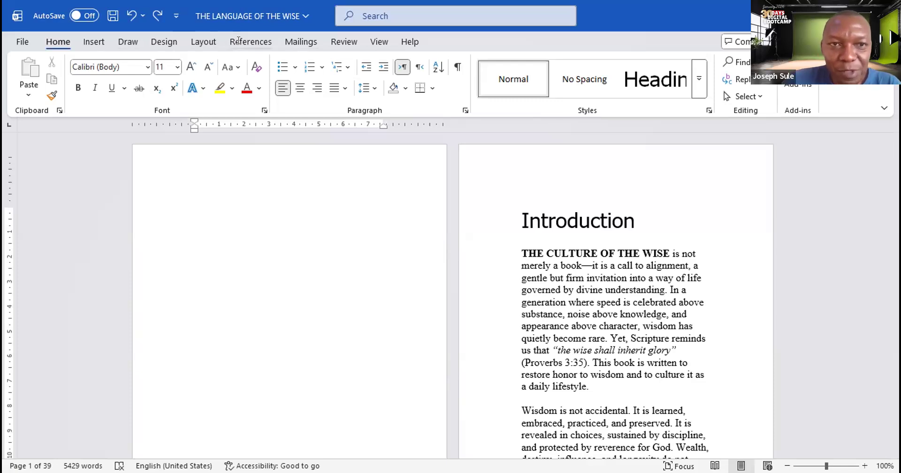
pyautogui.click(239, 41)
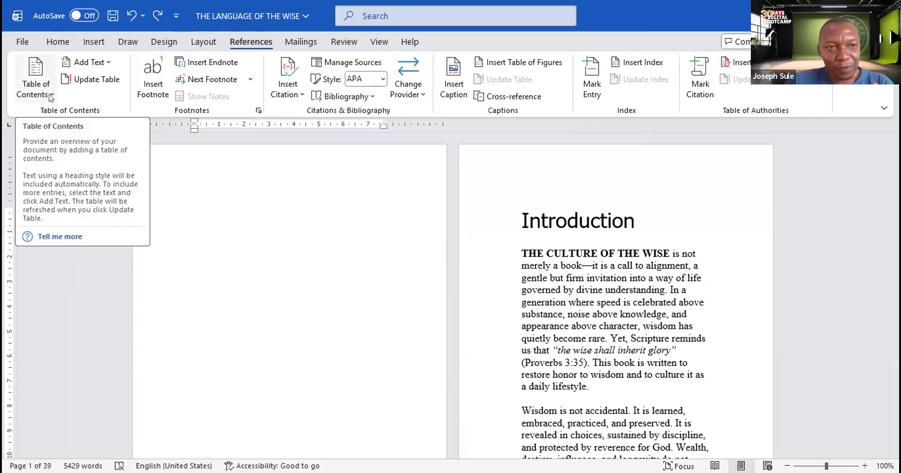
pyautogui.click(51, 97)
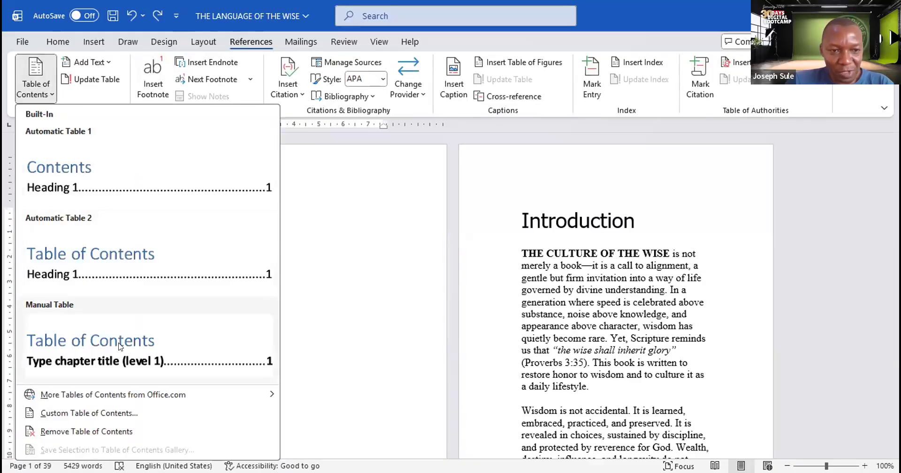
pyautogui.click(107, 412)
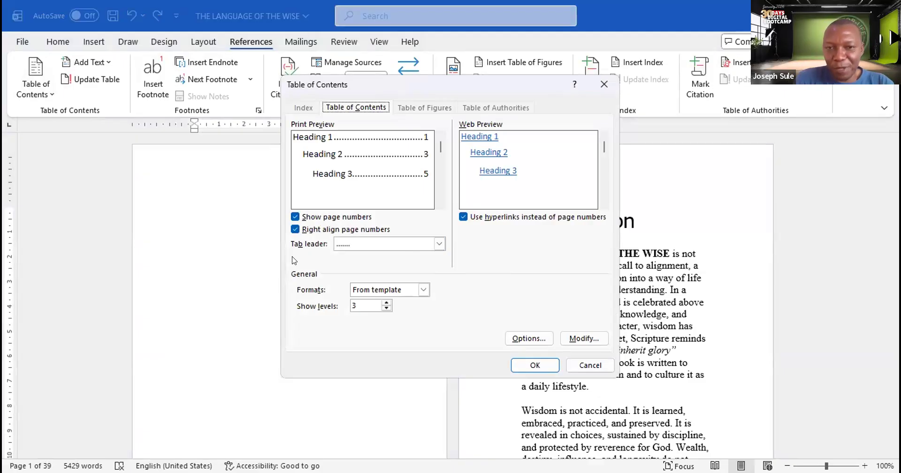
pyautogui.click(439, 244)
pyautogui.click(444, 245)
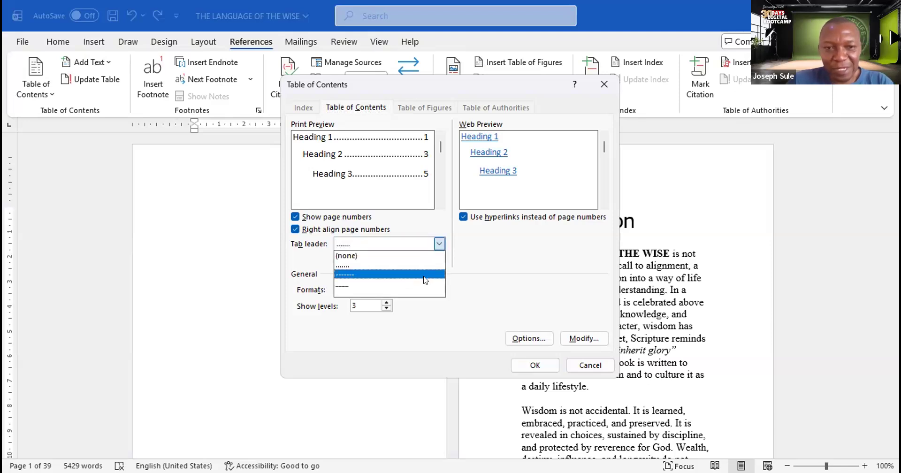
pyautogui.click(419, 256)
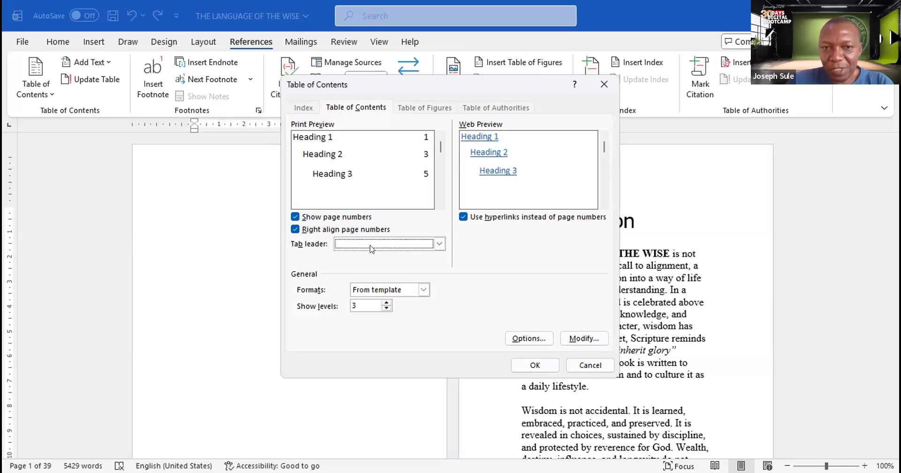
pyautogui.click(529, 366)
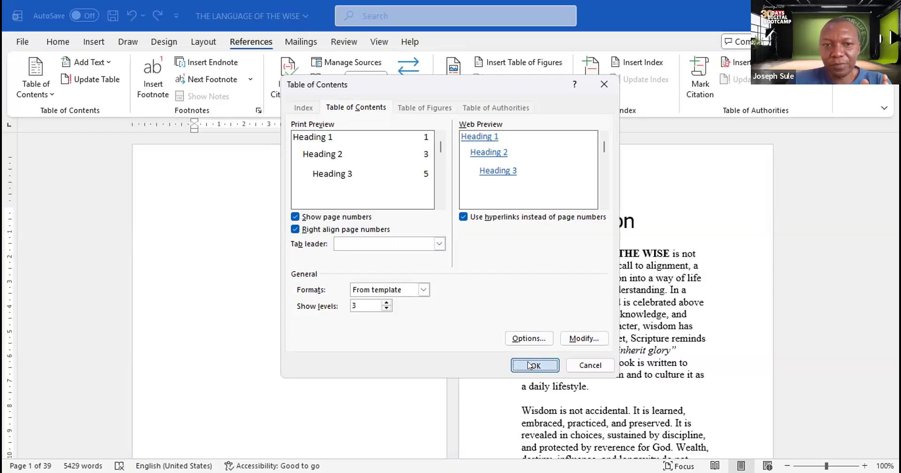
# Step: Look over the table of contents without leader dots and undo its insertion
pyautogui.scroll(-2, 527, 364)
pyautogui.scroll(2, 522, 359)
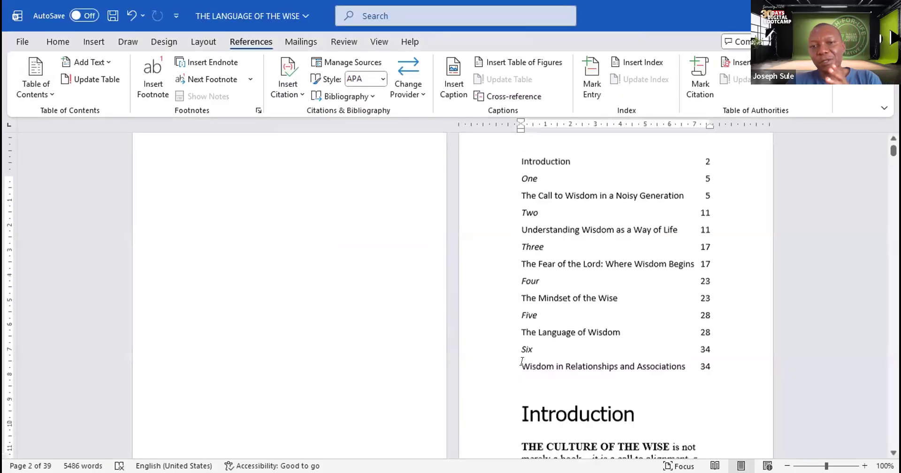
pyautogui.scroll(-5, 516, 347)
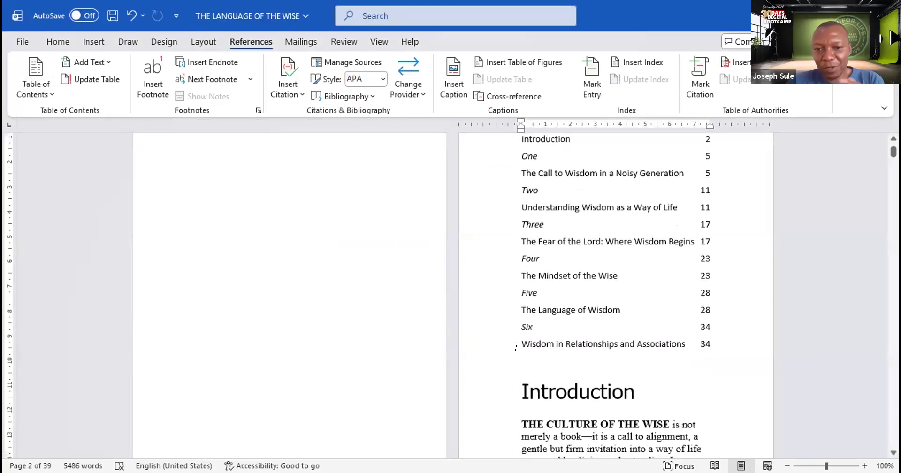
pyautogui.scroll(4, 516, 348)
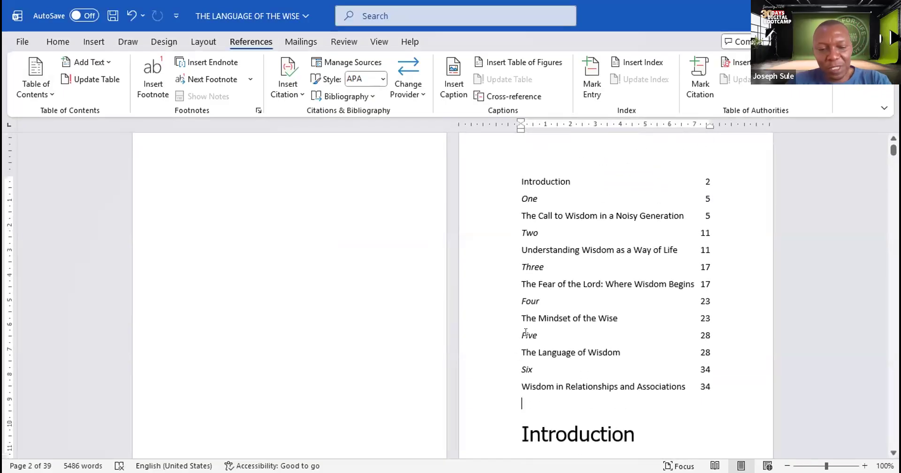
pyautogui.hotkey('ctrl', 'z')
pyautogui.scroll(-4, 333, 347)
pyautogui.scroll(5, 334, 348)
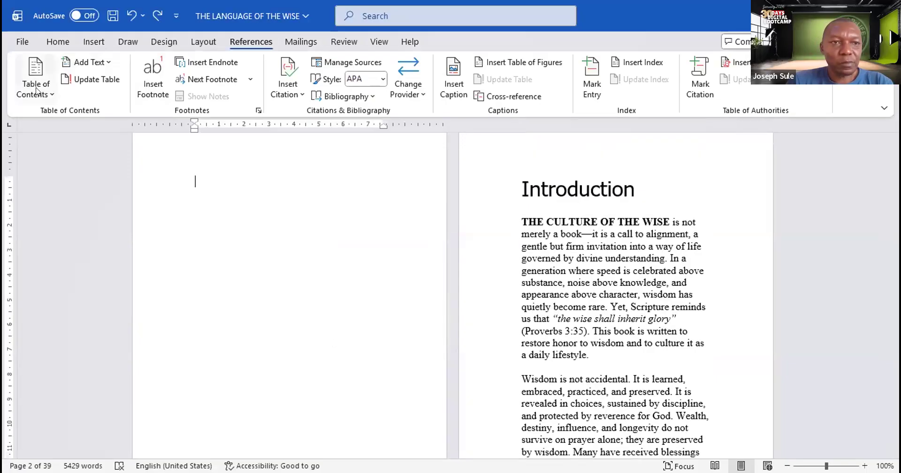
# Step: Insert a custom table of contents on the blank page before the Introduction with the tab leader set to (none)
pyautogui.click(49, 97)
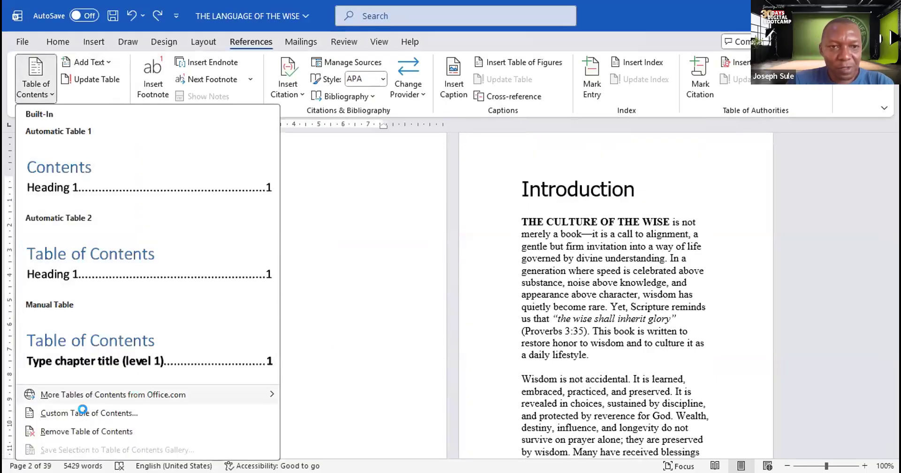
pyautogui.click(83, 413)
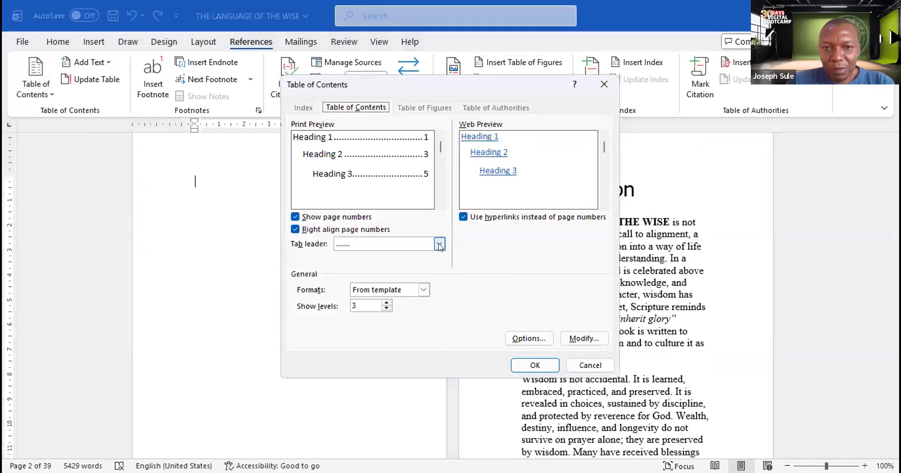
pyautogui.click(367, 244)
pyautogui.click(367, 256)
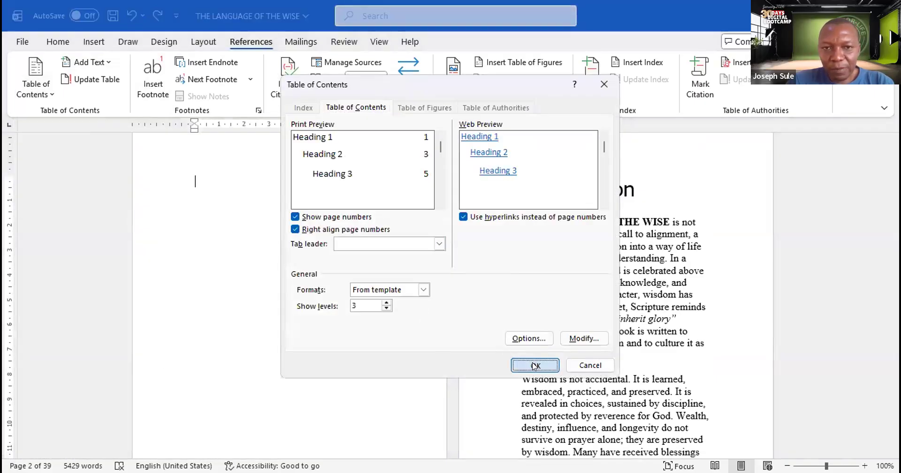
pyautogui.click(535, 366)
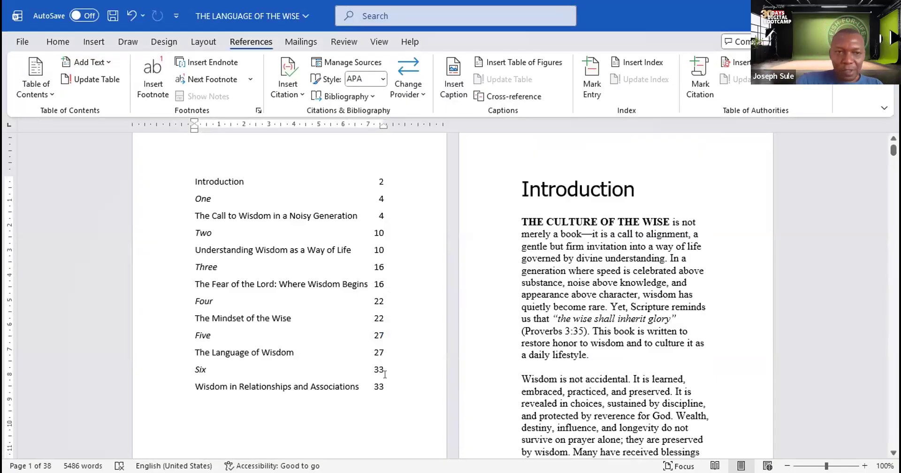
# Step: Add the title "TABLE OF CONTENTS" on its own line above the Introduction entry
pyautogui.click(191, 180)
pyautogui.write('TAB')
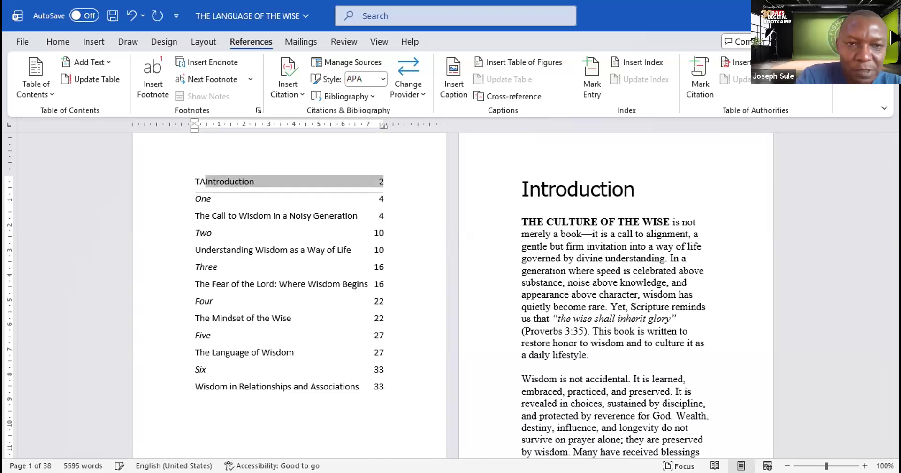
pyautogui.write('LE OF ')
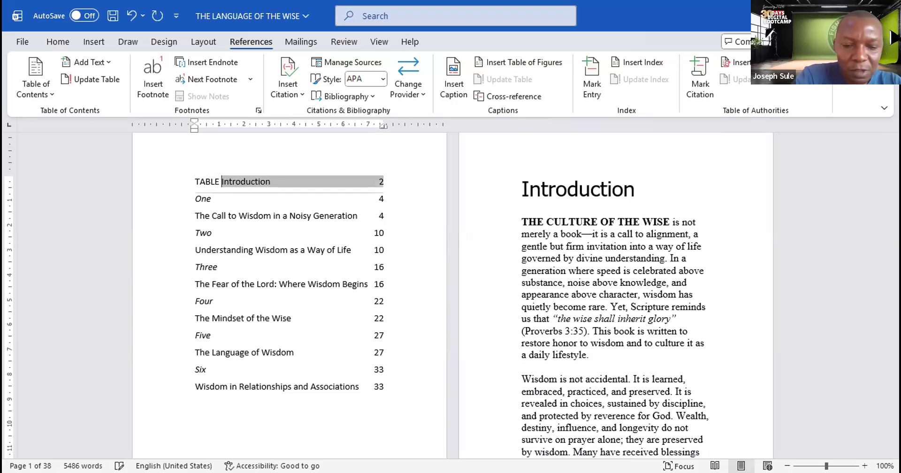
pyautogui.write('CONTE')
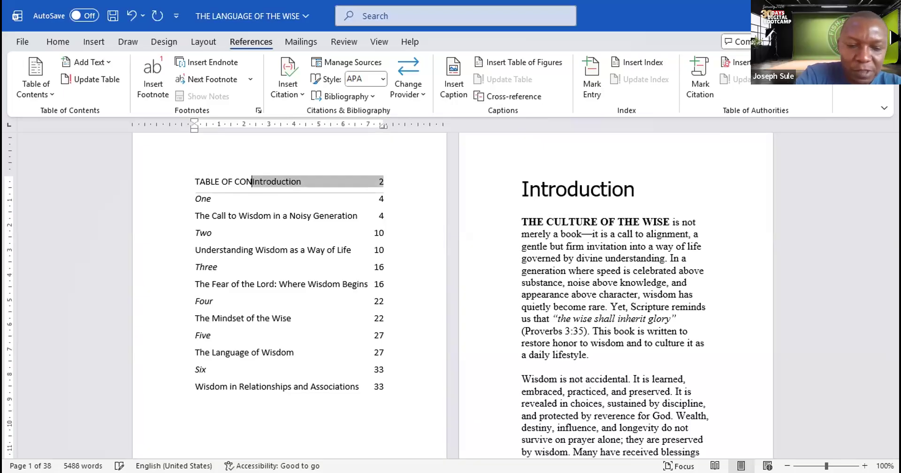
pyautogui.write('NTS')
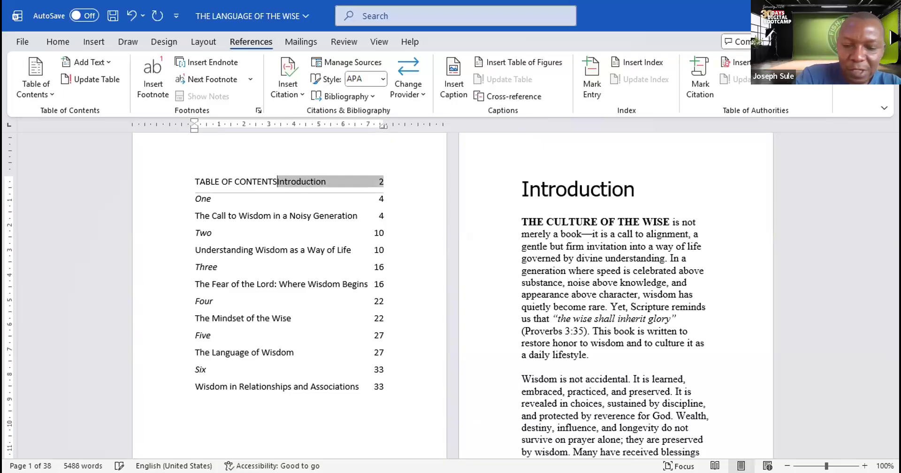
pyautogui.press('Return')
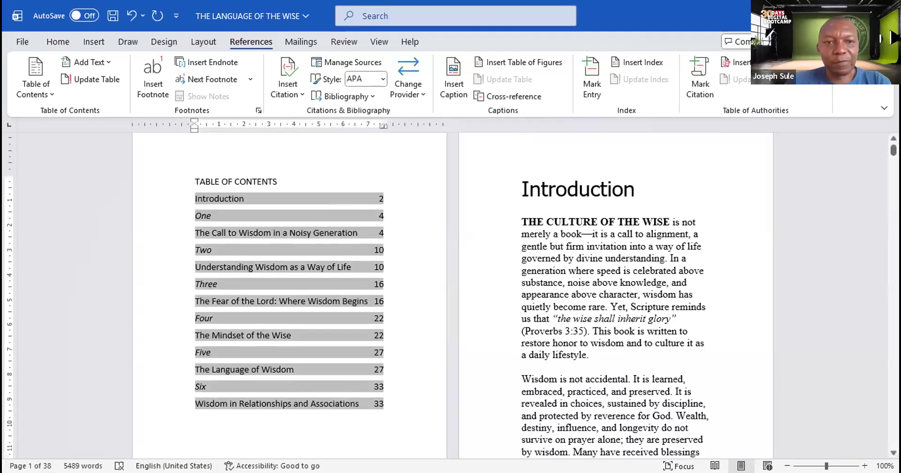
# Step: Make the "TABLE OF CONTENTS" title line bold
pyautogui.tripleClick(217, 182)
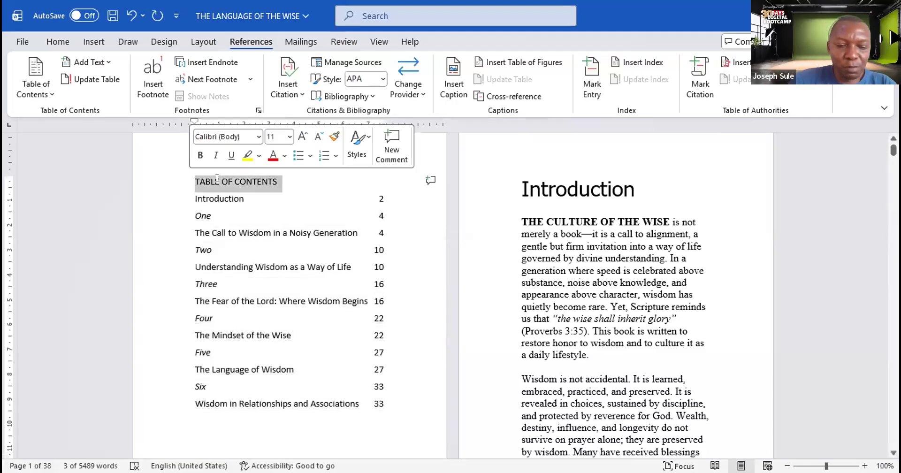
pyautogui.hotkey('ctrl', 'b')
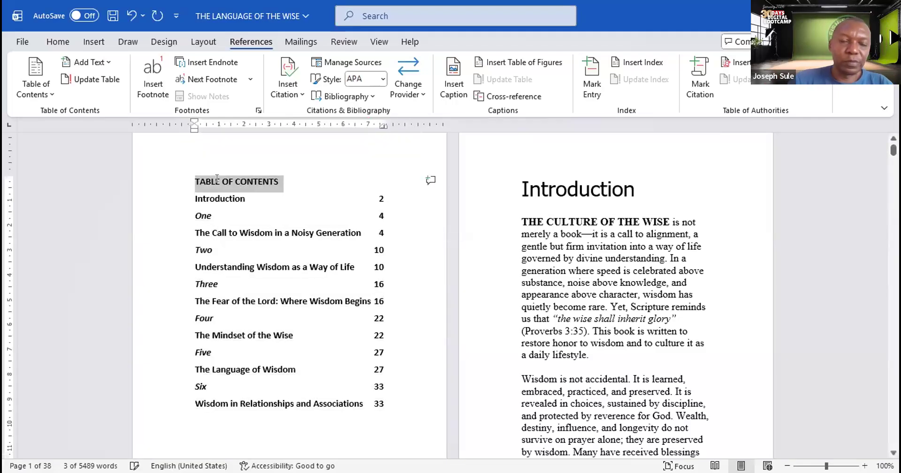
pyautogui.click(305, 177)
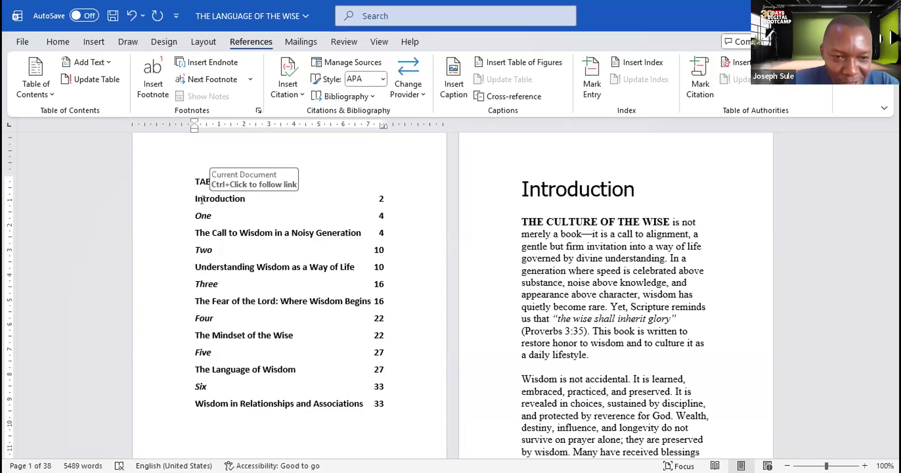
# Step: Look through the chapters up to the start of chapter Three and return to the table of contents
pyautogui.scroll(-10, 267, 352)
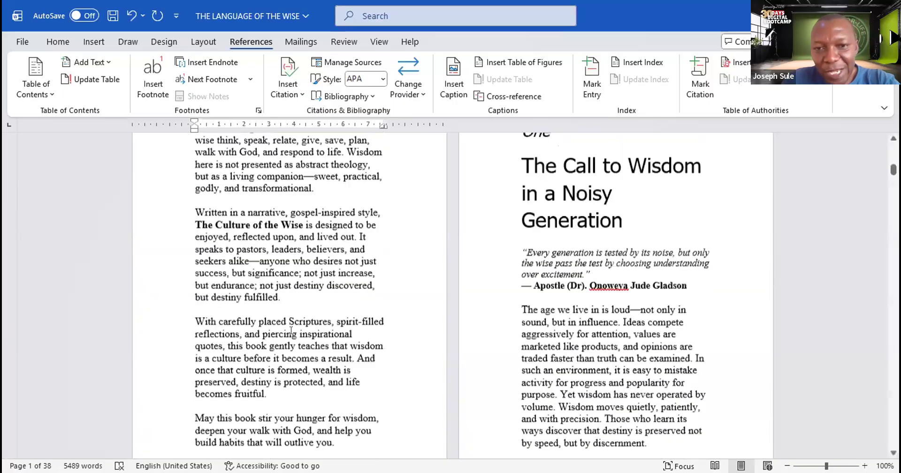
pyautogui.scroll(-15, 312, 321)
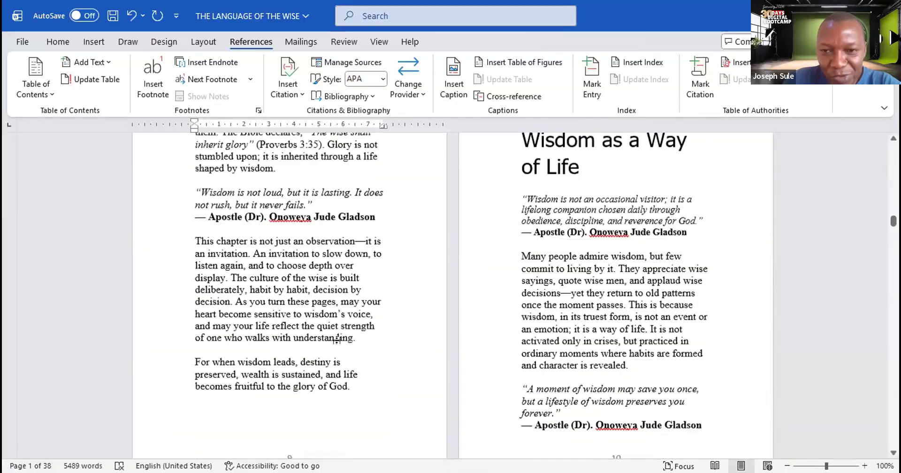
pyautogui.scroll(-15, 345, 343)
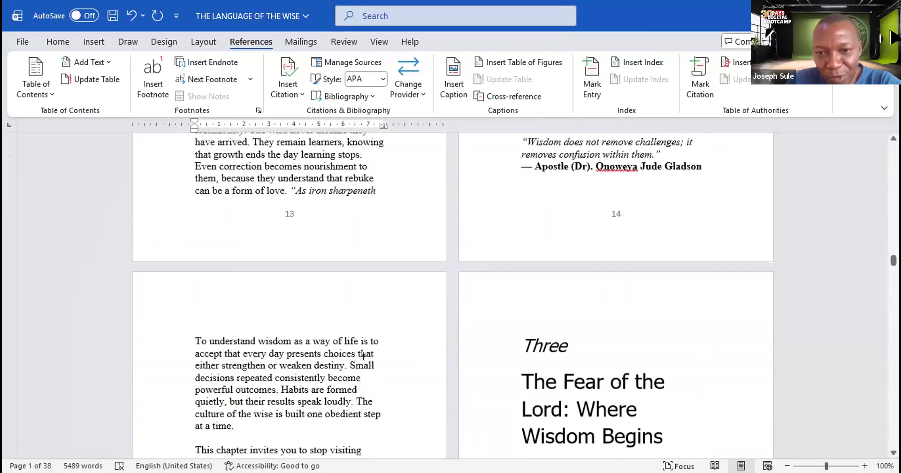
pyautogui.scroll(-5, 363, 357)
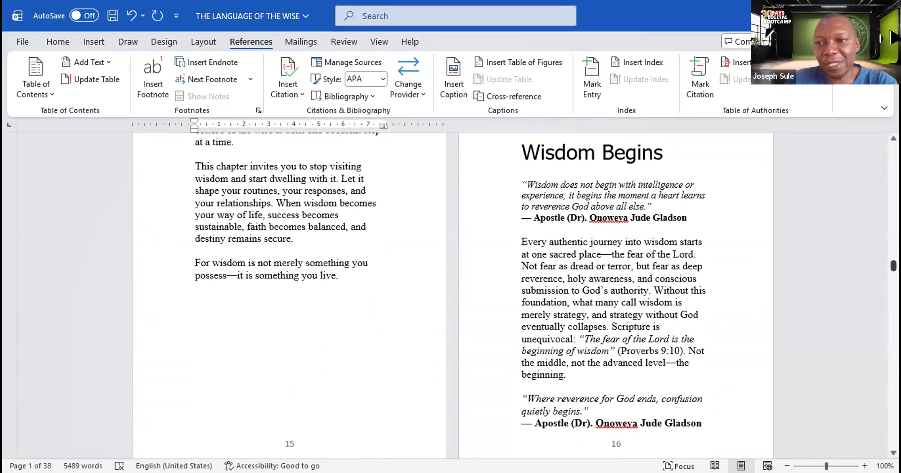
pyautogui.moveTo(894, 266); pyautogui.dragTo(894, 150)
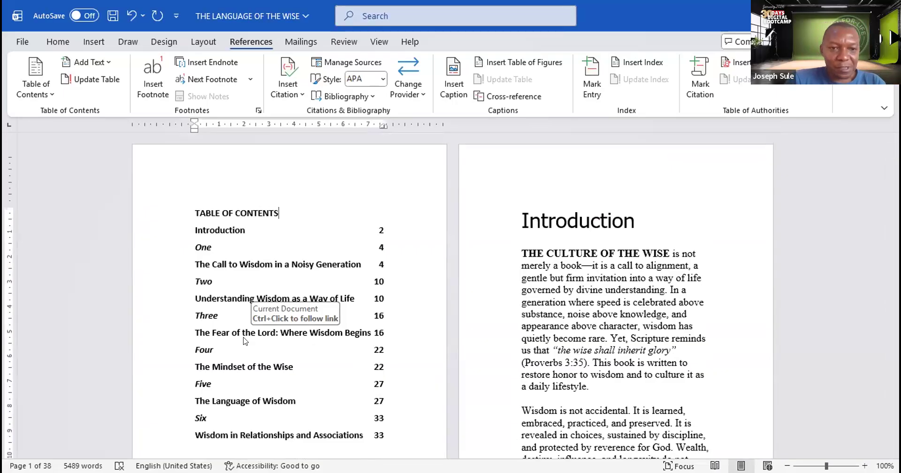
# Step: Follow the contents link to "Wisdom in Relationships and Associations", view the chapter's opening and return to the table of contents
pyautogui.scroll(-2, 244, 342)
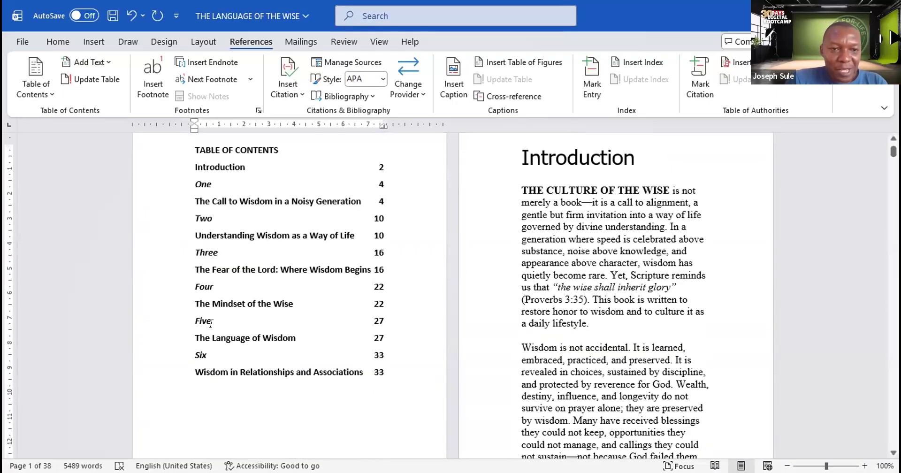
pyautogui.scroll(-2, 206, 304)
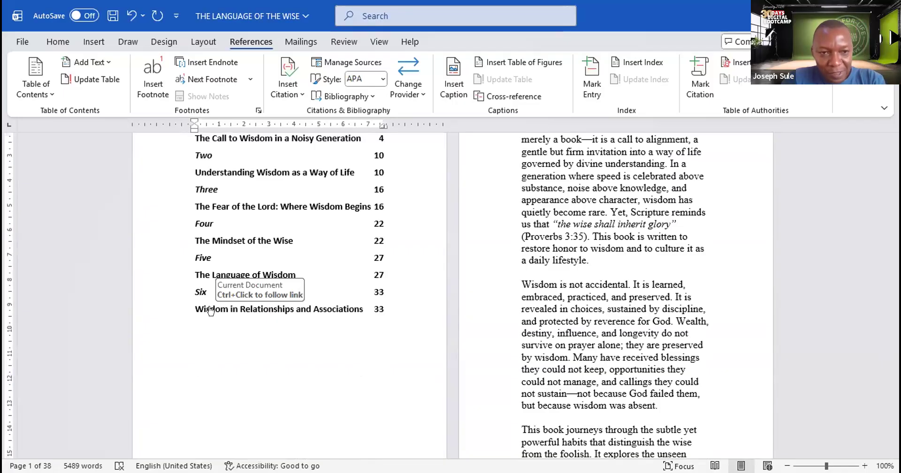
pyautogui.keyDown('ctrl'); pyautogui.click(211, 310); pyautogui.keyUp('ctrl')
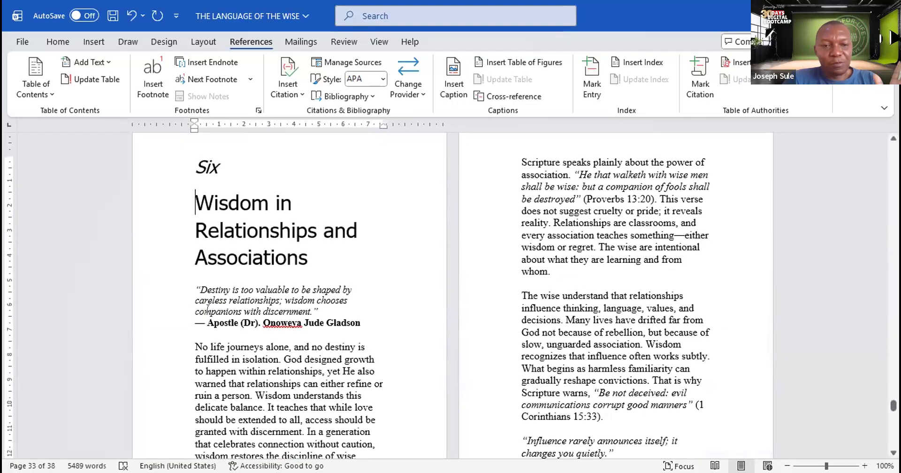
pyautogui.scroll(-1, 212, 309)
pyautogui.scroll(-2, 211, 309)
pyautogui.scroll(2, 213, 309)
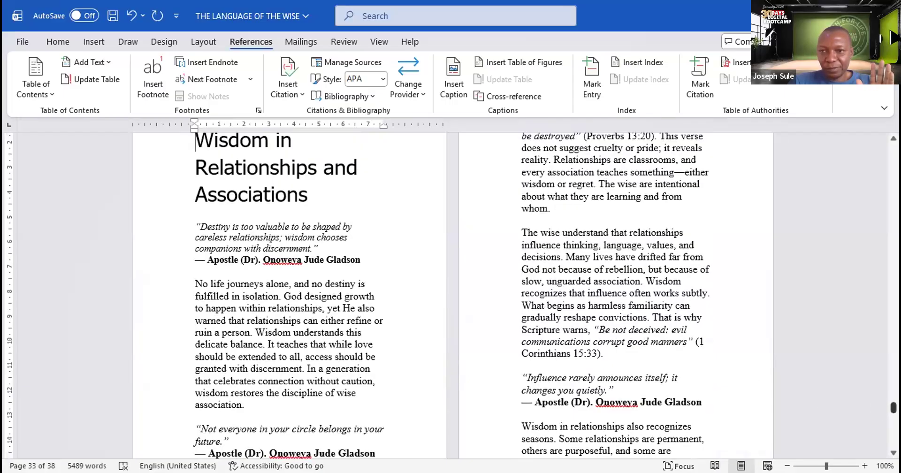
pyautogui.moveTo(894, 407); pyautogui.dragTo(893, 166)
pyautogui.scroll(10, 459, 284)
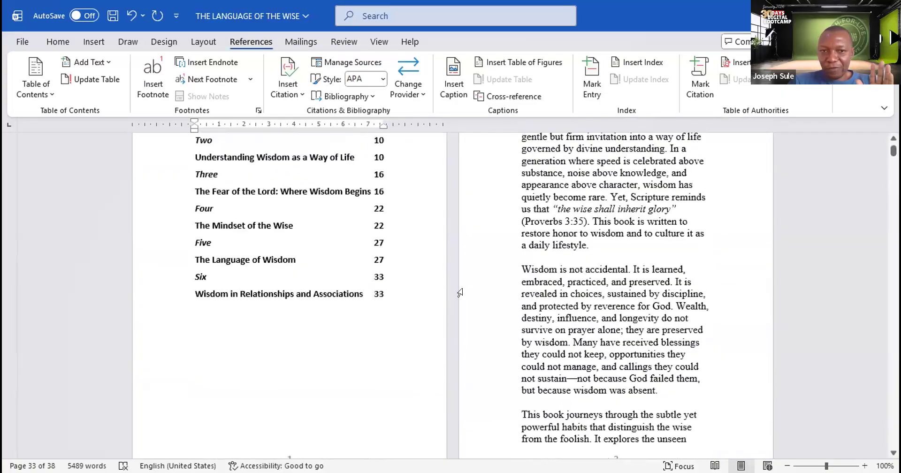
pyautogui.scroll(3, 460, 293)
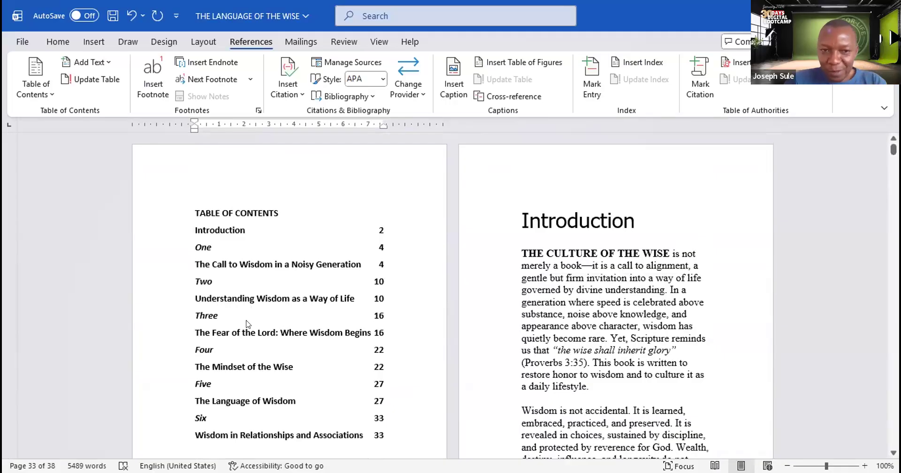
# Step: Follow the contents link to chapter Three, check the page number below its opening page and return to the table of contents
pyautogui.click(220, 331)
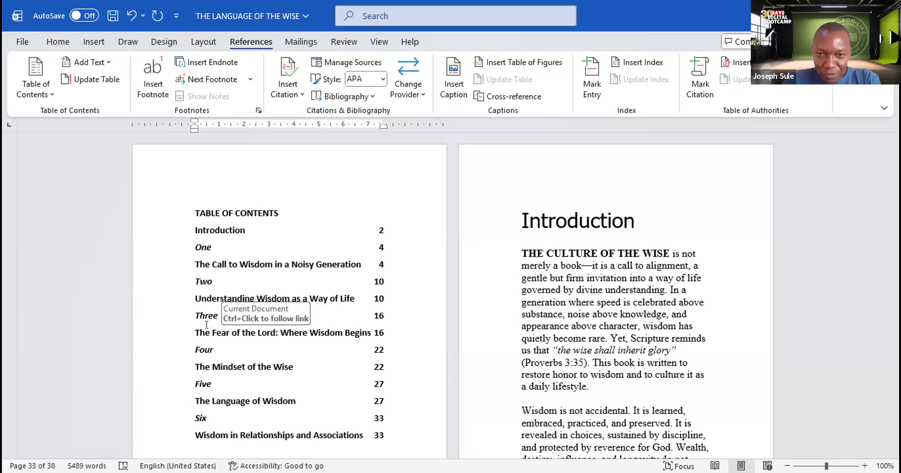
pyautogui.keyDown('ctrl'); pyautogui.click(207, 324); pyautogui.keyUp('ctrl')
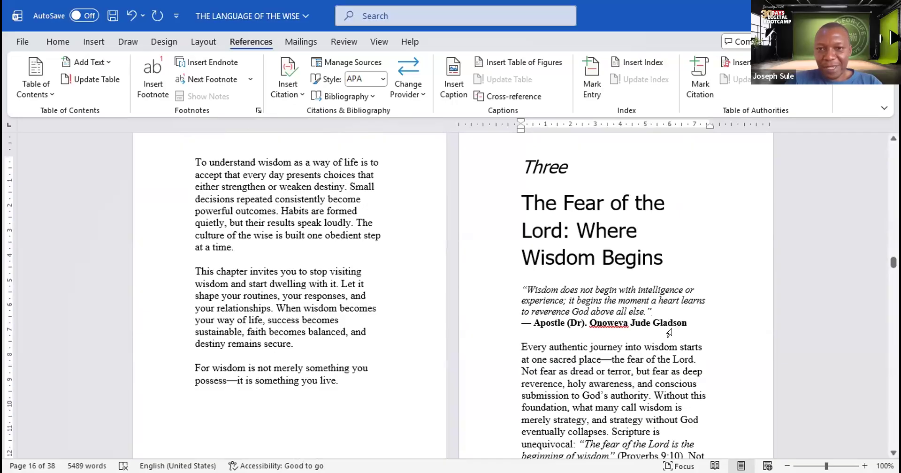
pyautogui.scroll(-3, 657, 340)
pyautogui.scroll(-5, 656, 341)
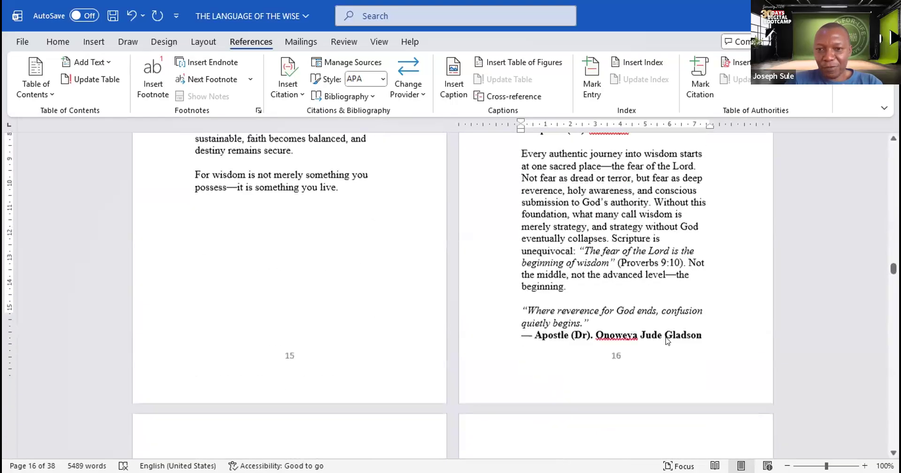
pyautogui.scroll(13, 662, 337)
pyautogui.scroll(20, 663, 335)
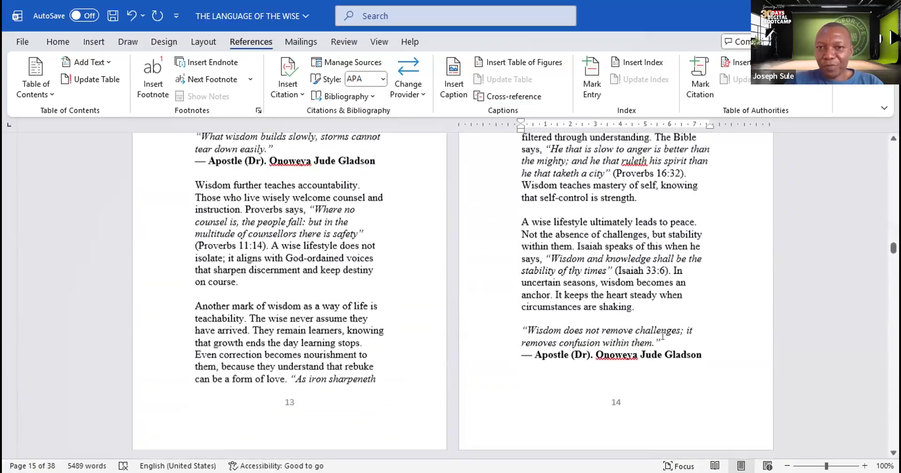
pyautogui.scroll(20, 664, 338)
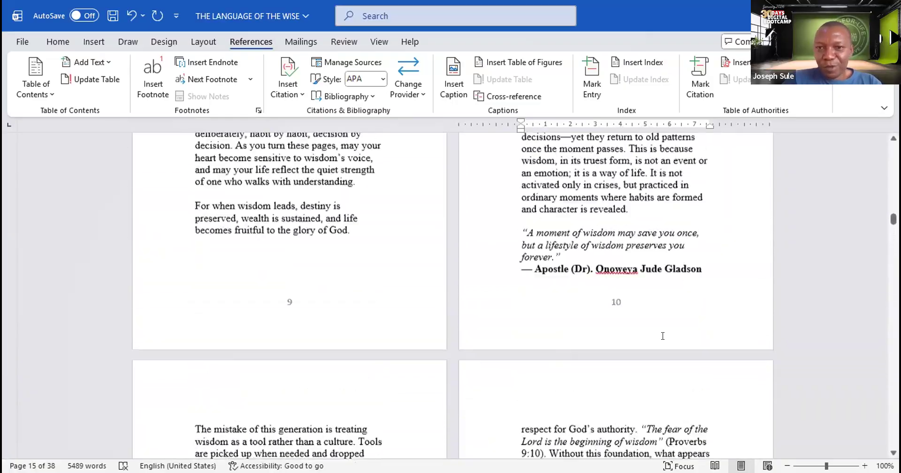
pyautogui.scroll(20, 662, 335)
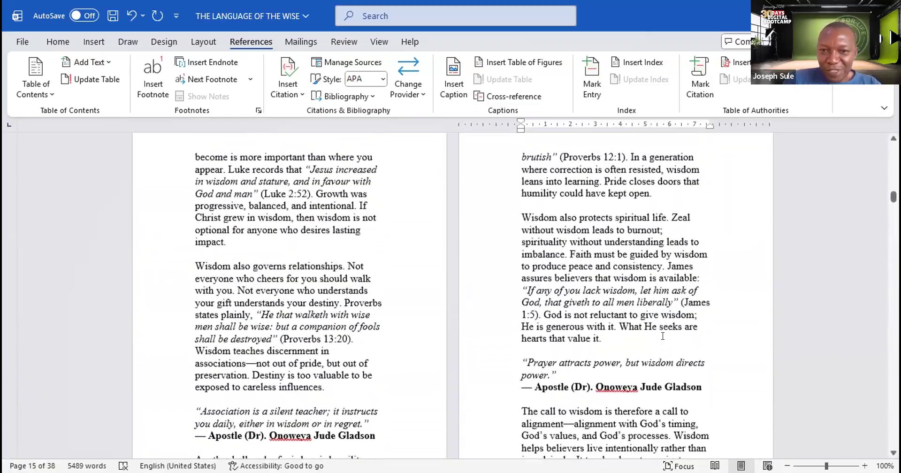
pyautogui.scroll(15, 663, 336)
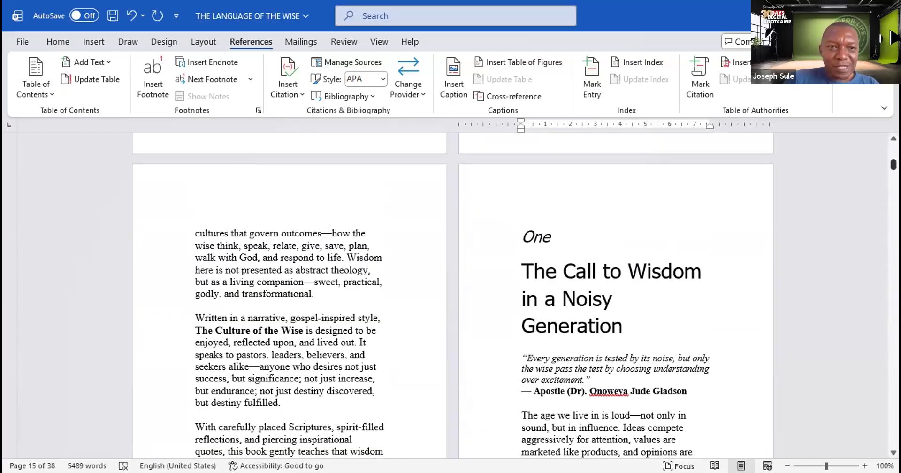
pyautogui.scroll(10, 240, 236)
# Step: Insert a page break before the "TABLE OF CONTENTS" title to create a blank first page
pyautogui.click(200, 215)
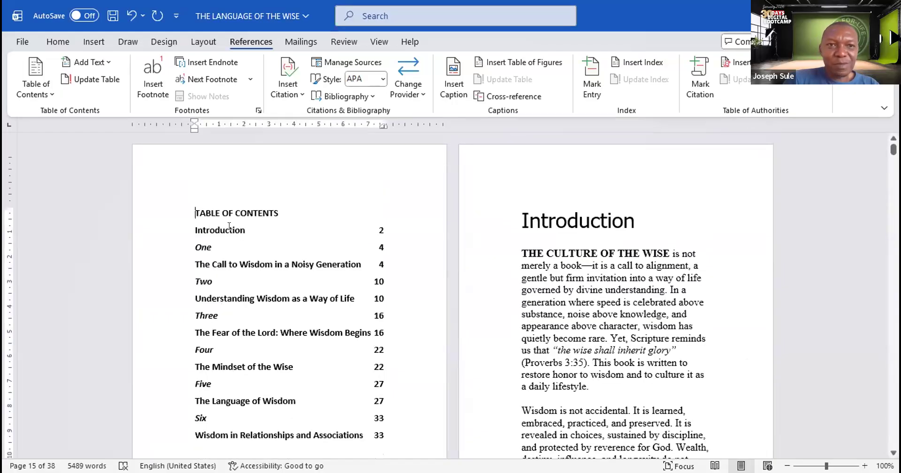
pyautogui.click(200, 43)
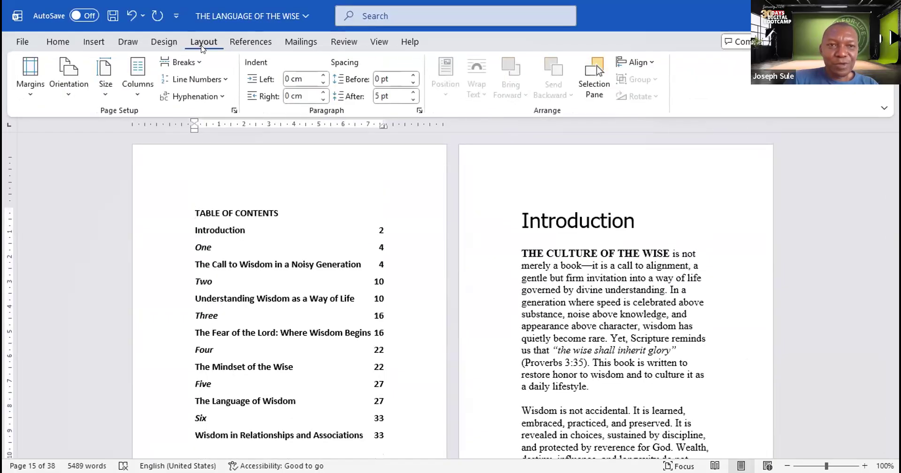
pyautogui.click(198, 63)
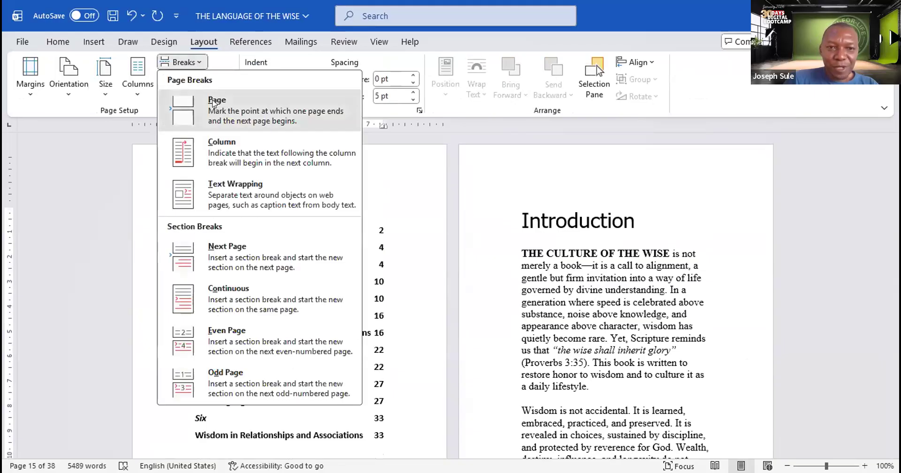
pyautogui.click(213, 103)
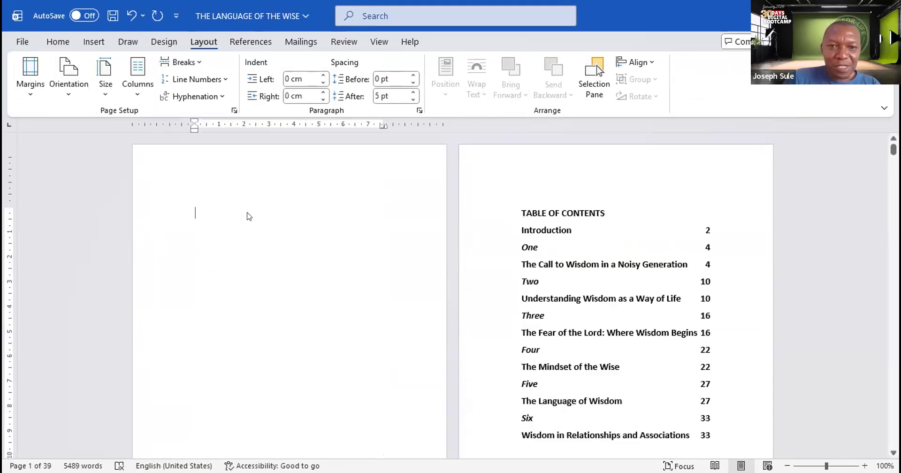
# Step: Add the title "Dedication" to the blank first page before the table of contents
pyautogui.click(247, 209)
pyautogui.write('D')
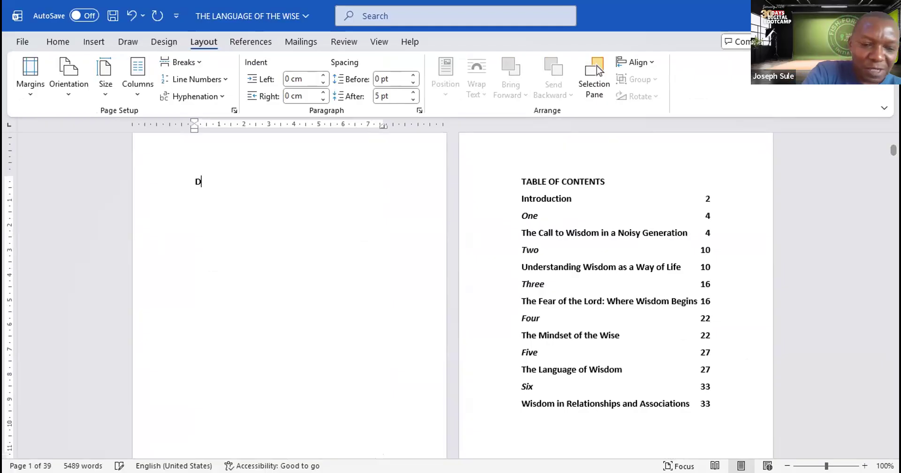
pyautogui.write('edication')
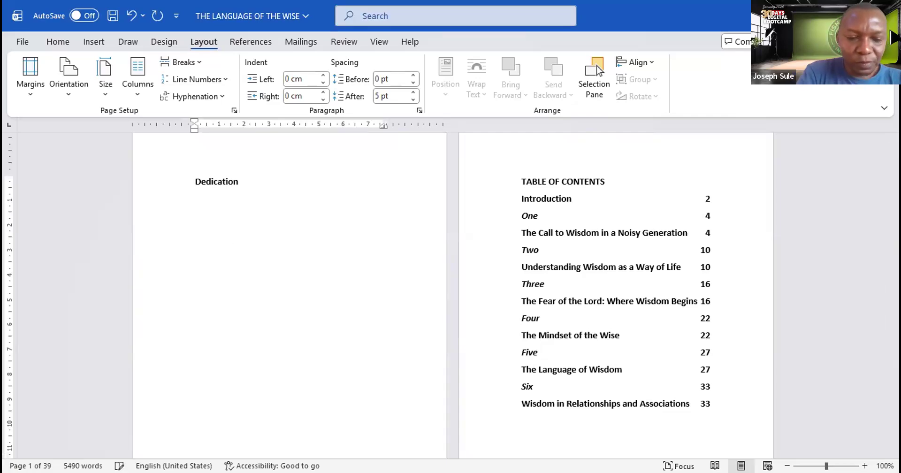
# Step: Write the sentence "This book is dedicated to the body of Christ in Nigeria" below the Dedication title, leaving a blank line between them
pyautogui.write('This book is dec')
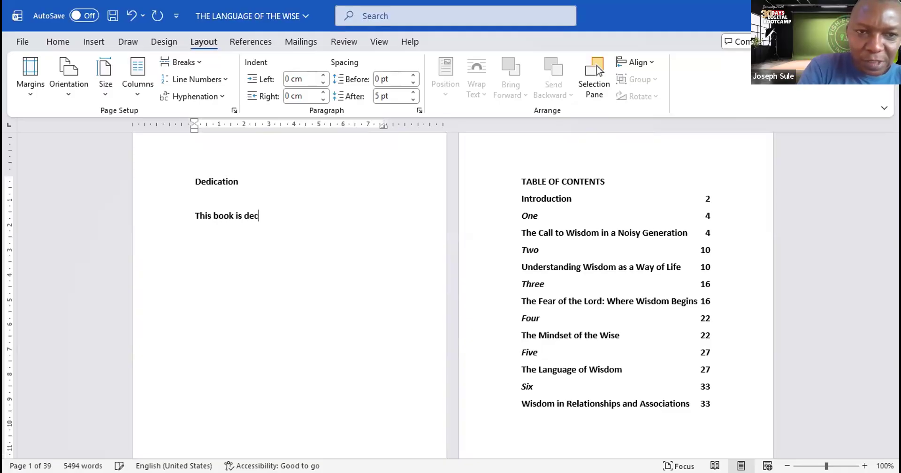
pyautogui.press('BackSpace')
pyautogui.write('dicated to ')
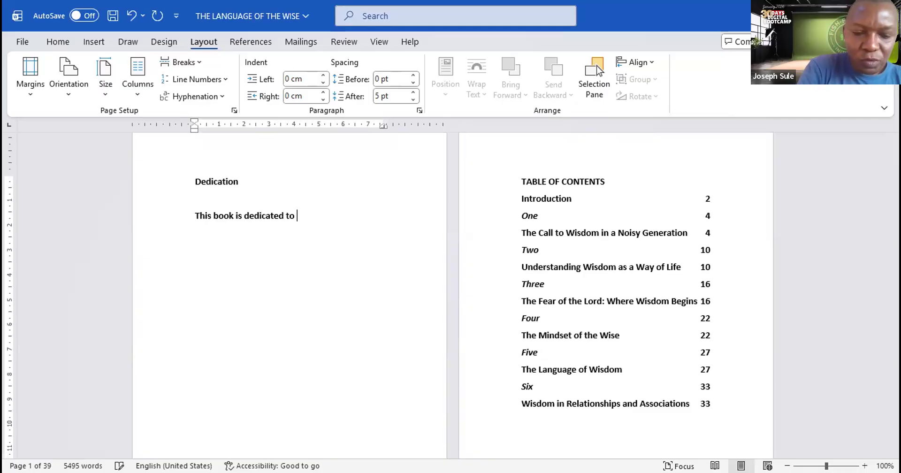
pyautogui.write('the body ')
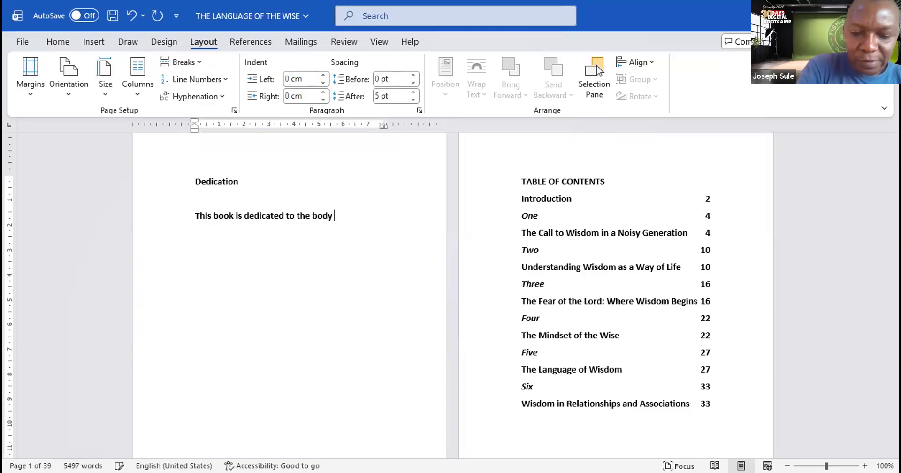
pyautogui.write('of Chrits')
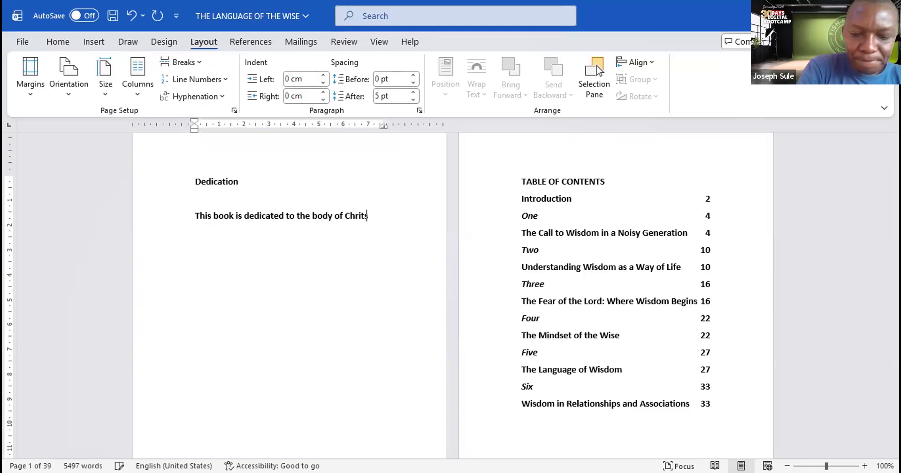
pyautogui.press('BackSpace')
pyautogui.press('BackSpace')
pyautogui.write('st in Nigeria')
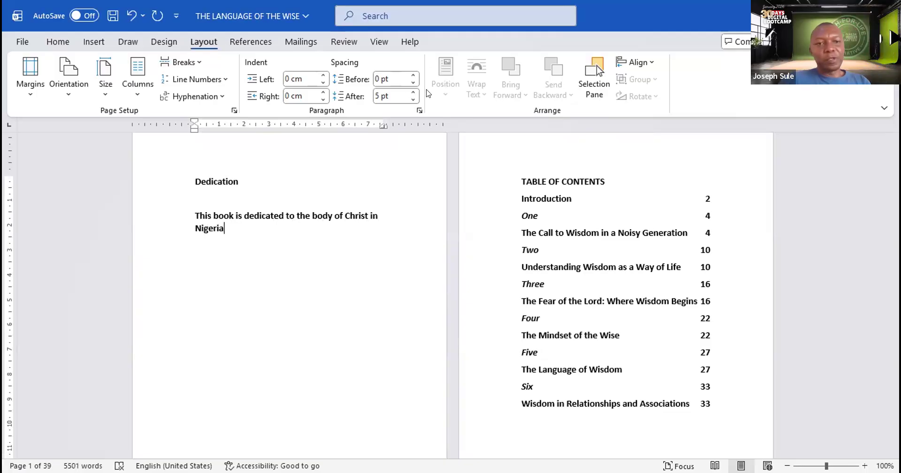
# Step: Try to remove the bold formatting from the dedication sentence, and restore the bold
pyautogui.moveTo(225, 230); pyautogui.dragTo(195, 212)
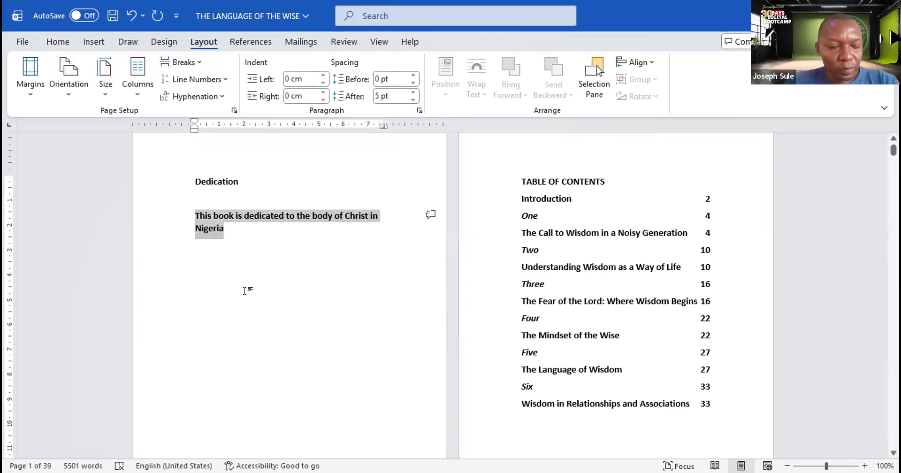
pyautogui.click(241, 323)
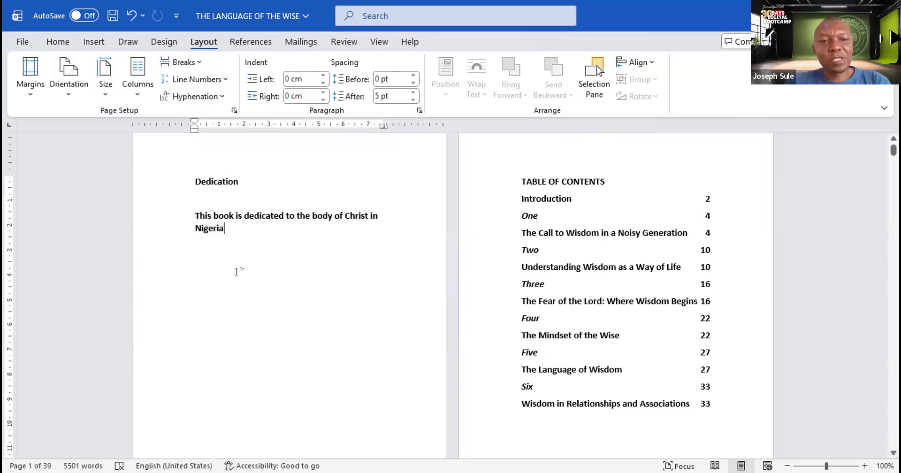
pyautogui.moveTo(188, 213); pyautogui.dragTo(229, 235)
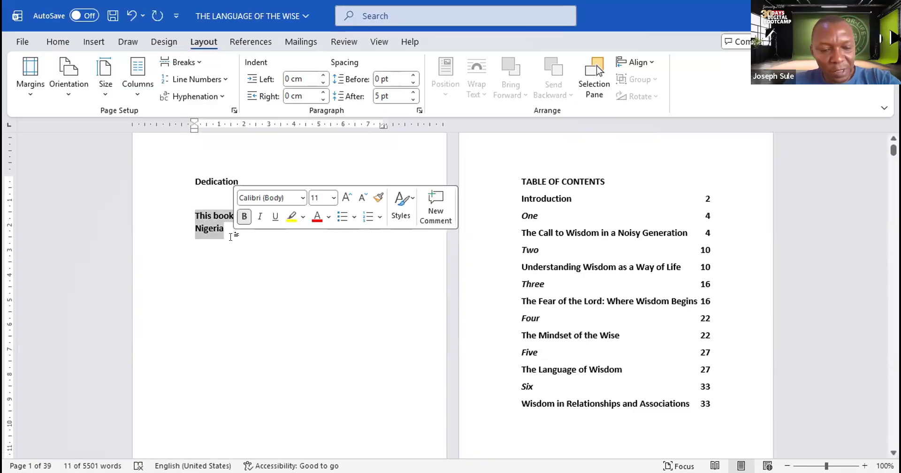
pyautogui.hotkey('ctrl', 'b')
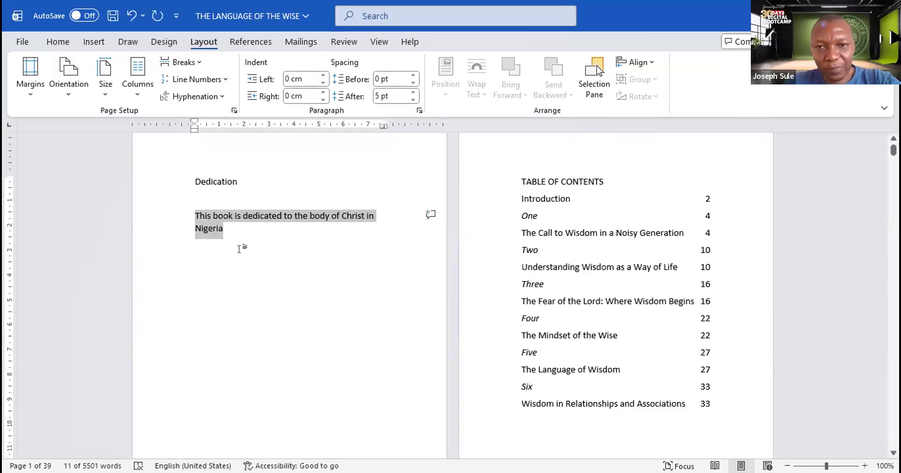
pyautogui.click(295, 251)
pyautogui.scroll(-1, 314, 261)
pyautogui.scroll(-2, 314, 260)
pyautogui.scroll(3, 318, 258)
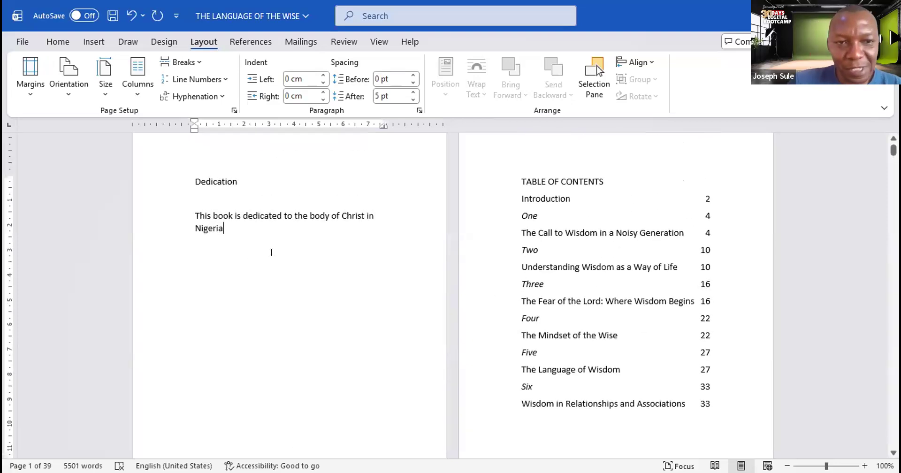
pyautogui.click(191, 183)
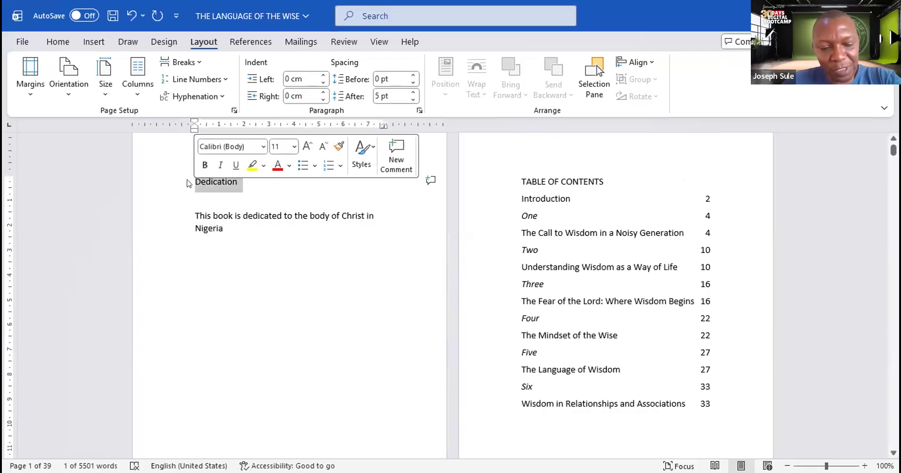
pyautogui.click(249, 250)
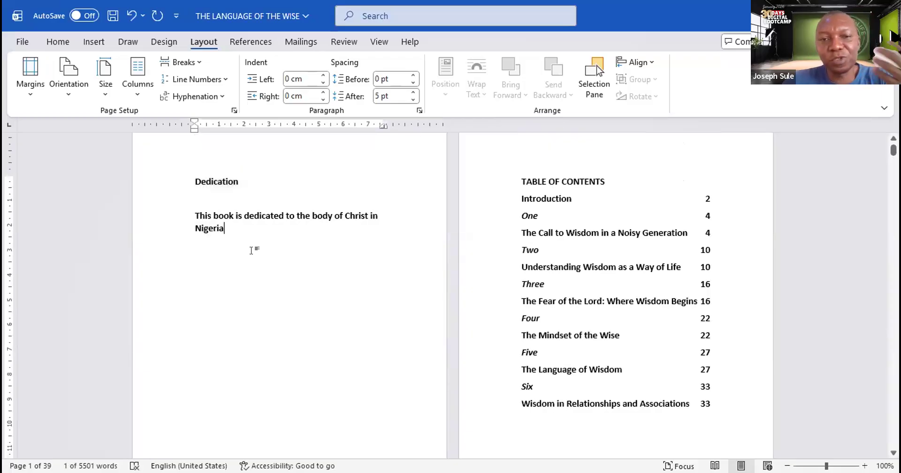
# Step: Apply the Heading 1 style to the "Dedication" title on the first page
pyautogui.scroll(-5, 250, 251)
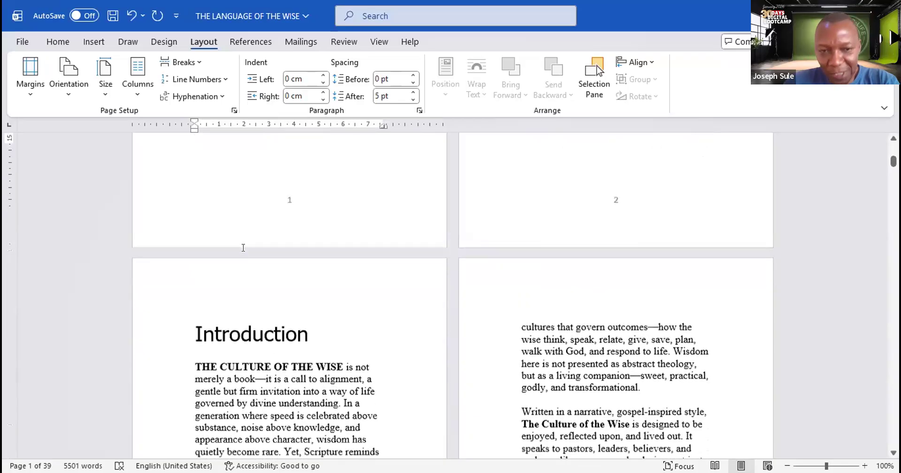
pyautogui.scroll(5, 245, 246)
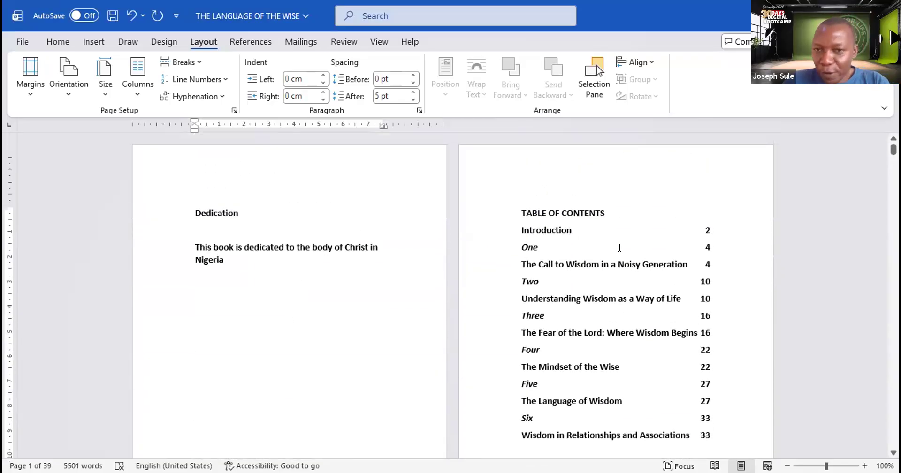
pyautogui.scroll(-4, 422, 263)
pyautogui.scroll(2, 278, 237)
pyautogui.scroll(3, 278, 237)
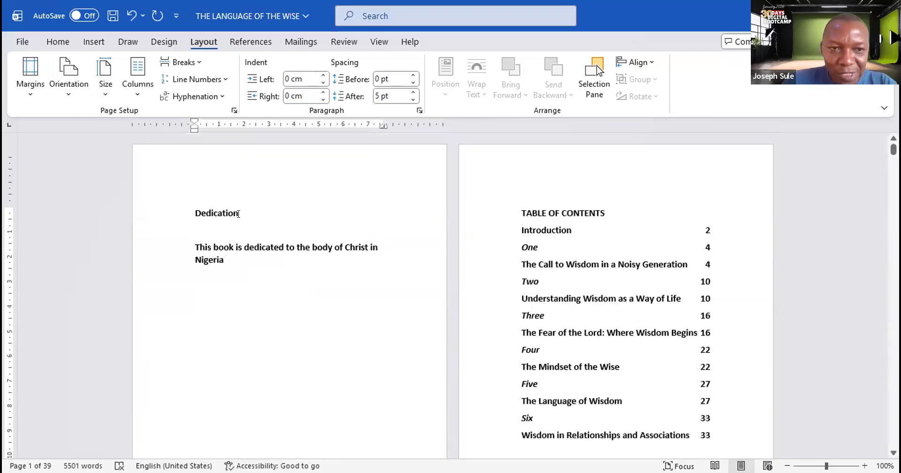
pyautogui.moveTo(239, 215); pyautogui.dragTo(193, 214)
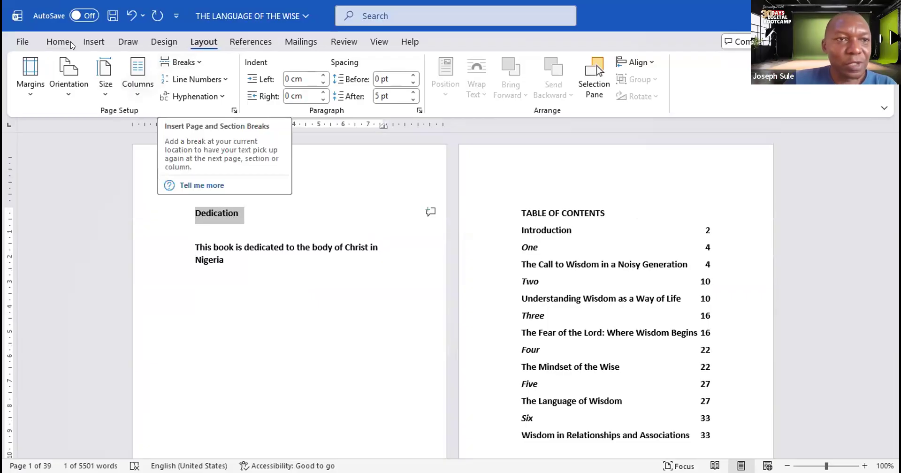
pyautogui.click(57, 41)
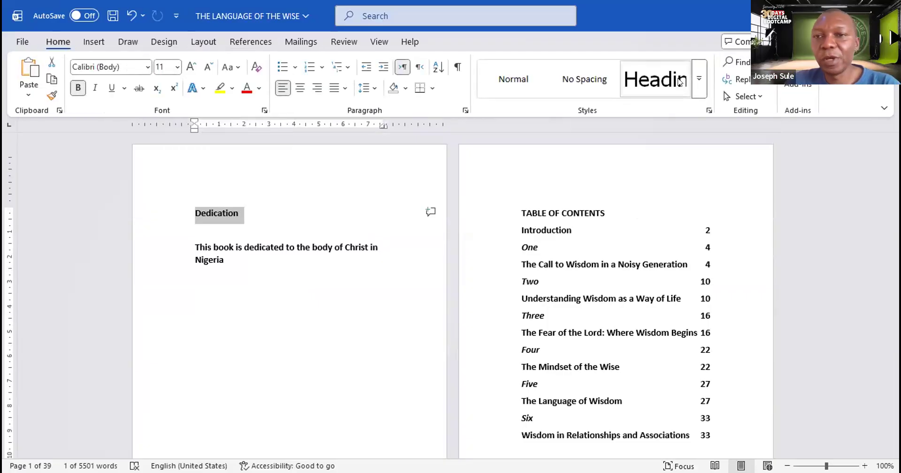
pyautogui.click(679, 85)
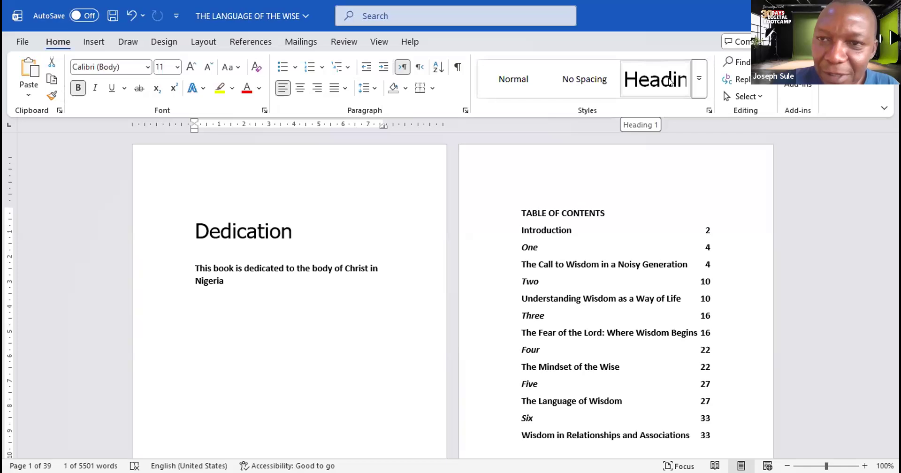
pyautogui.click(670, 82)
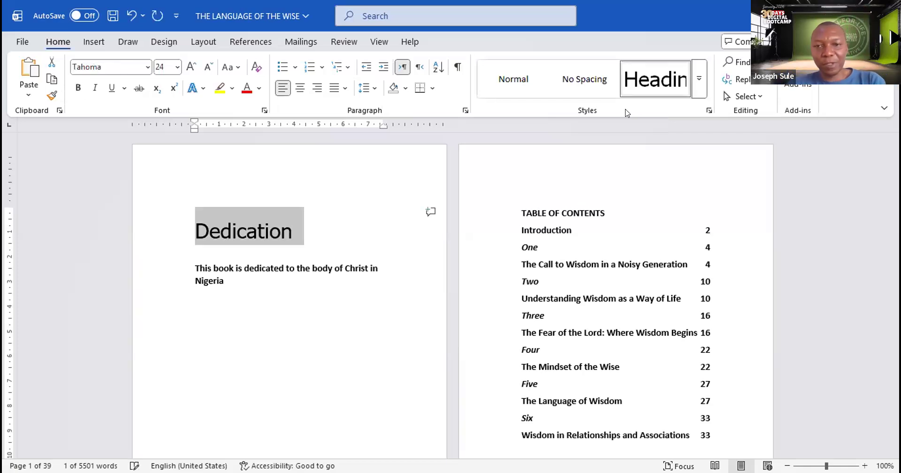
pyautogui.click(418, 300)
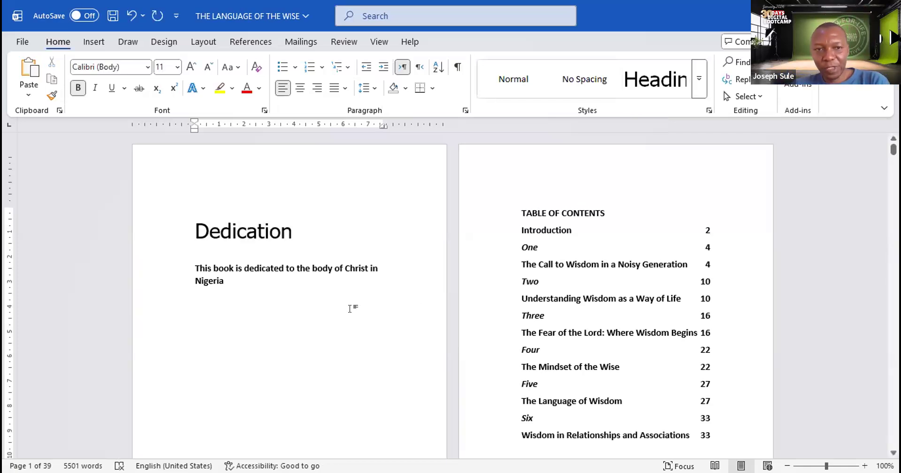
# Step: Centre the "Dedication" heading on its page
pyautogui.moveTo(303, 229); pyautogui.dragTo(191, 236)
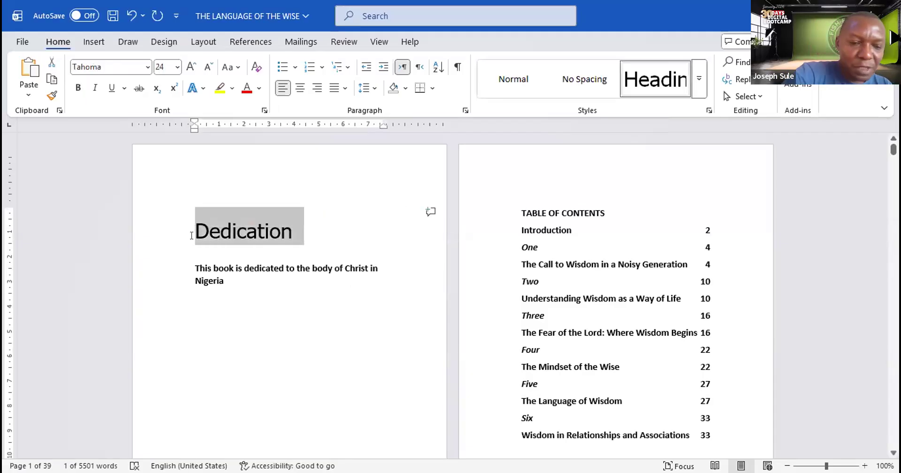
pyautogui.hotkey('ctrl', 'e')
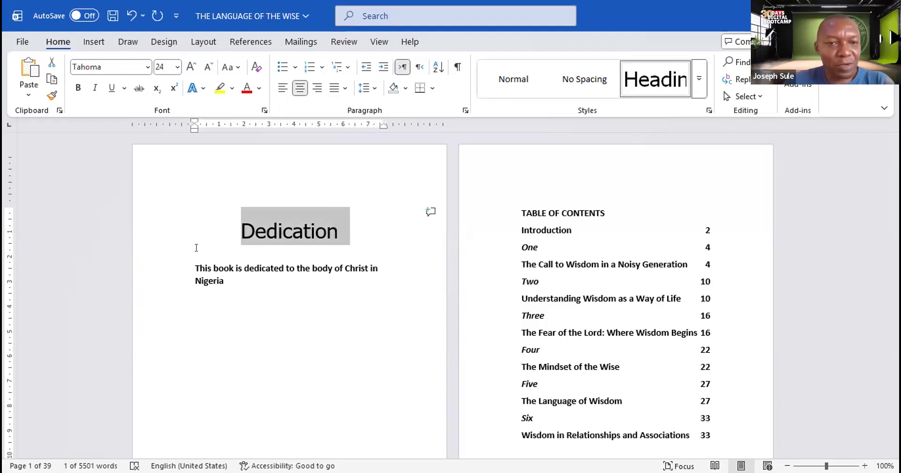
pyautogui.click(378, 302)
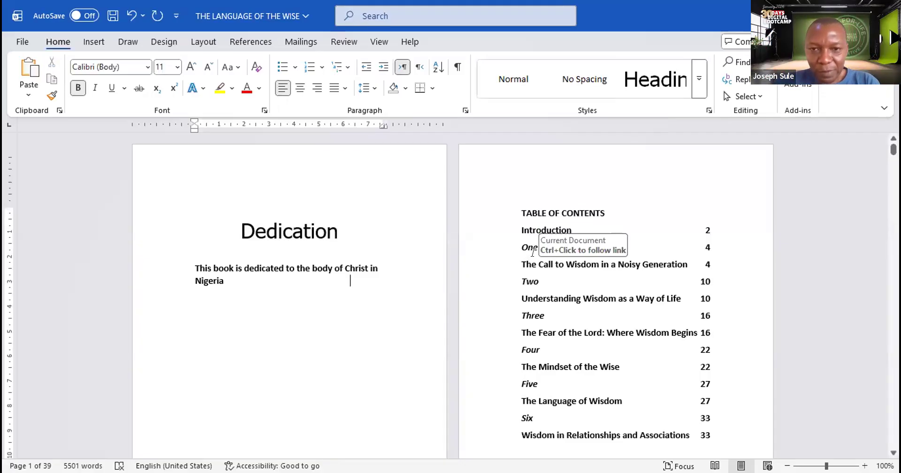
# Step: Update the entire table of contents so it includes the Dedication heading and refreshed page numbers
pyautogui.click(534, 253)
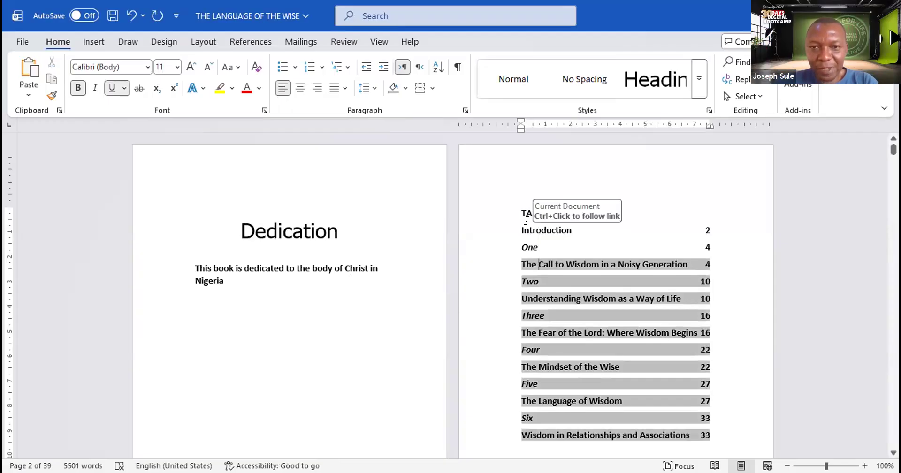
pyautogui.rightClick(529, 227)
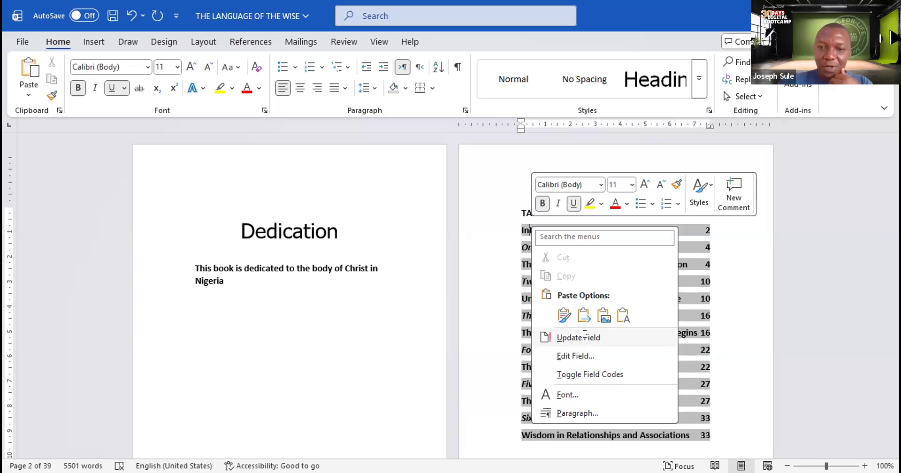
pyautogui.click(585, 334)
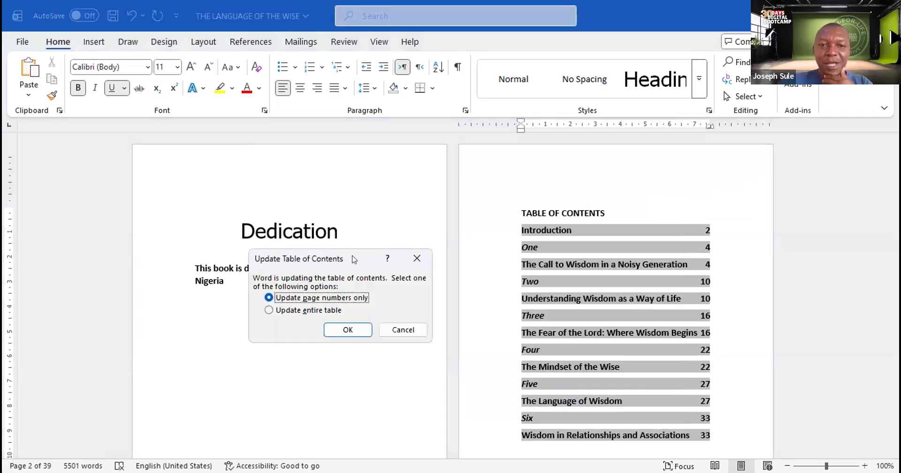
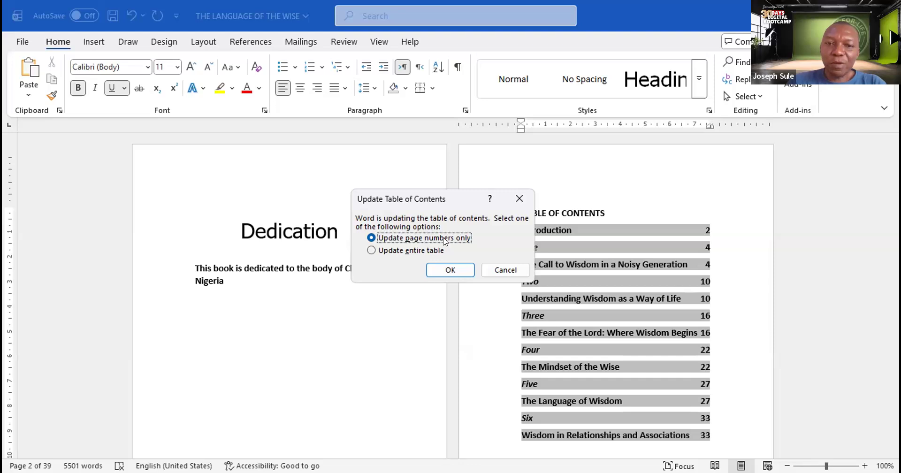
pyautogui.click(419, 251)
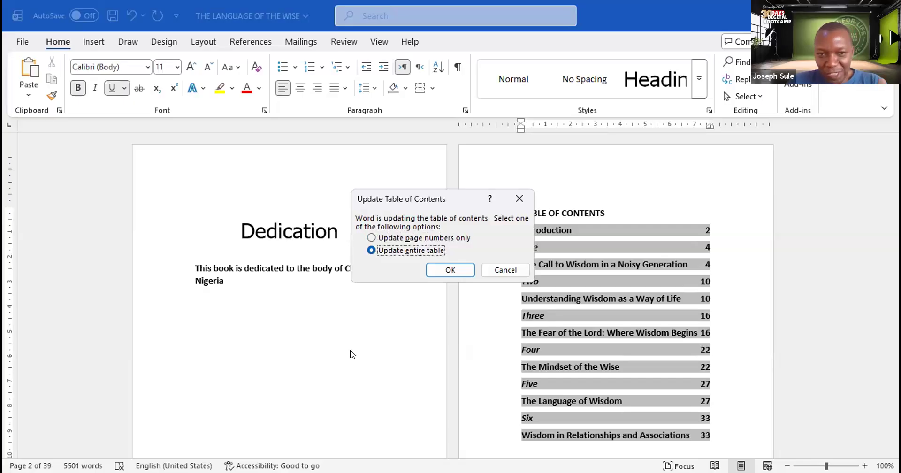
pyautogui.click(441, 270)
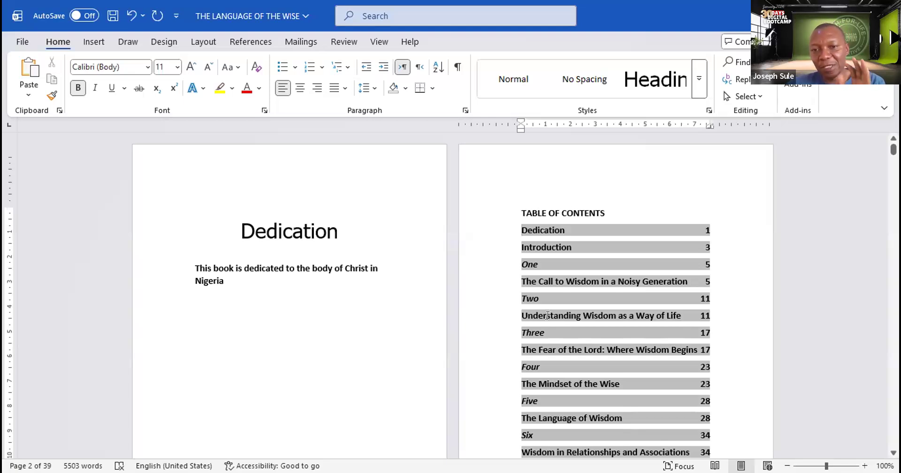
pyautogui.scroll(-10, 573, 388)
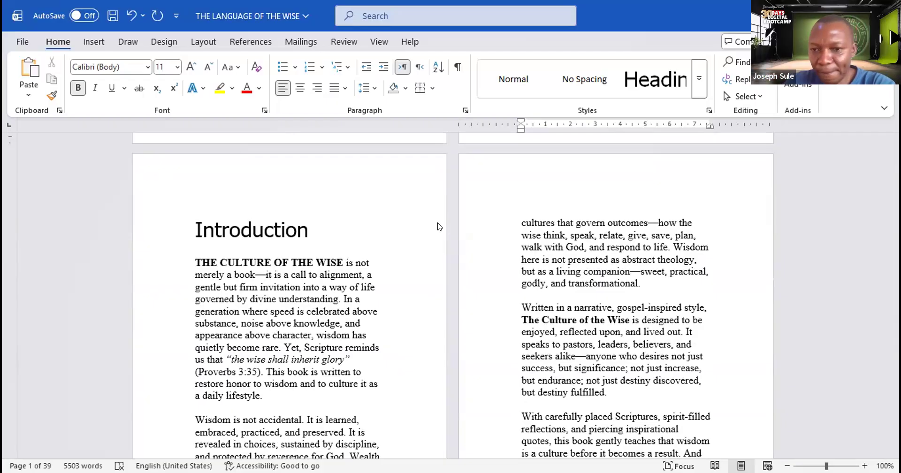
pyautogui.scroll(-3, 633, 335)
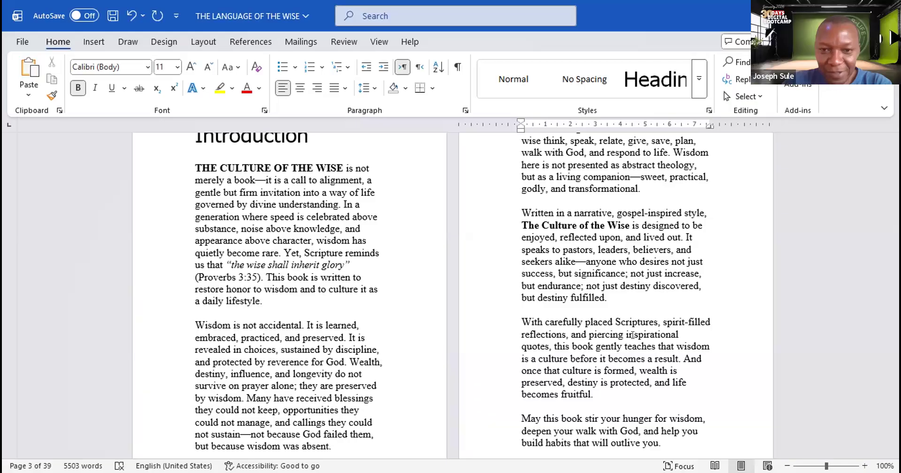
pyautogui.press('BackSpace')
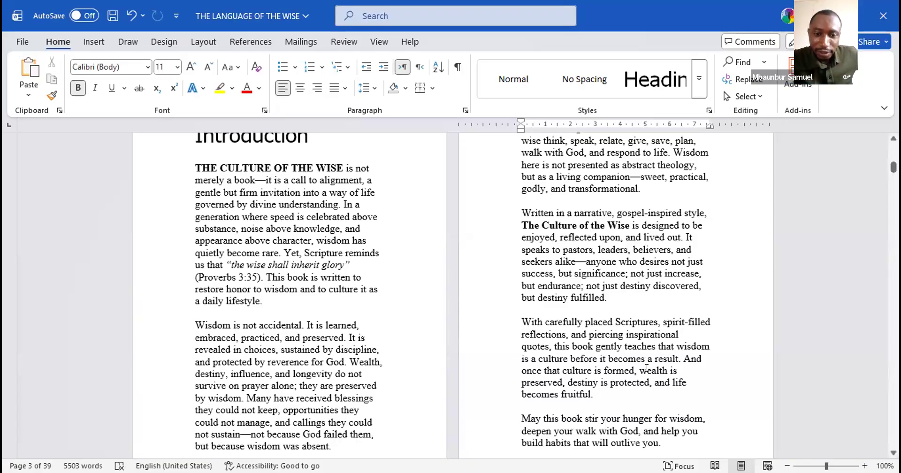
pyautogui.click(668, 310)
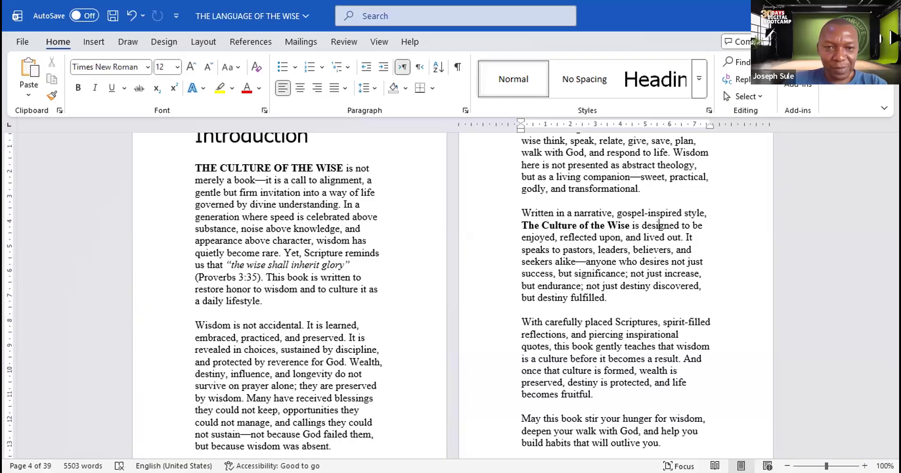
# Step: Set the Introduction's body text, from "THE CULTURE OF THE WISE" through "outlive you", to font size 14
pyautogui.scroll(5, 393, 364)
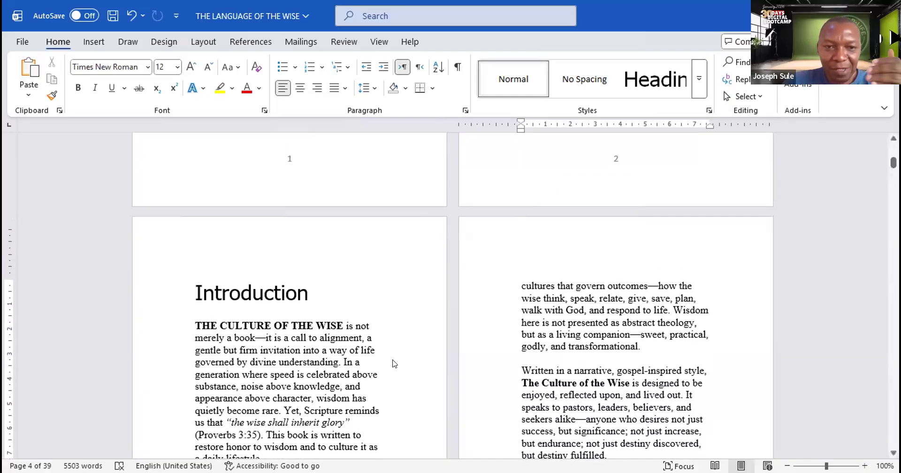
pyautogui.scroll(3, 394, 364)
pyautogui.scroll(-2, 404, 371)
pyautogui.scroll(2, 406, 374)
pyautogui.scroll(-7, 411, 364)
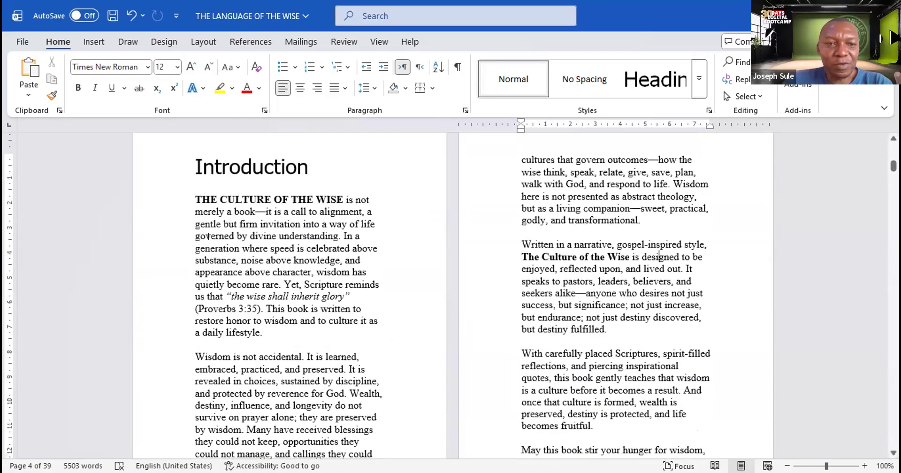
pyautogui.moveTo(195, 199); pyautogui.dragTo(651, 208)
pyautogui.moveTo(659, 241); pyautogui.dragTo(661, 249)
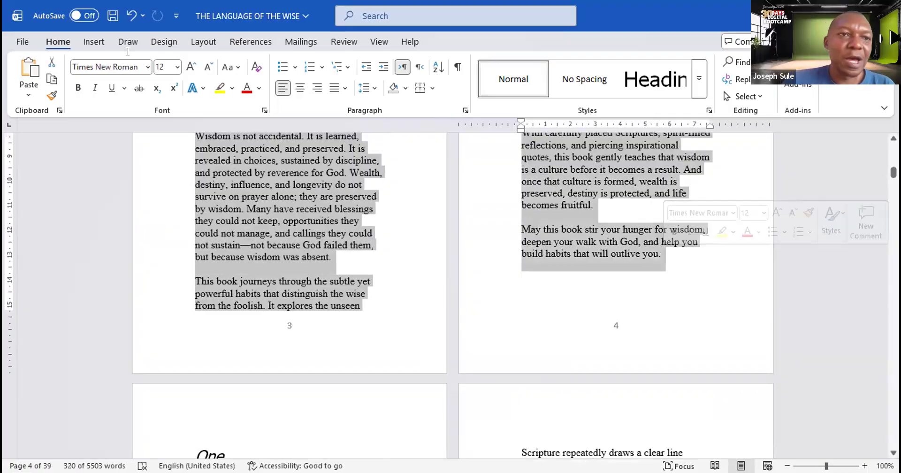
pyautogui.click(177, 70)
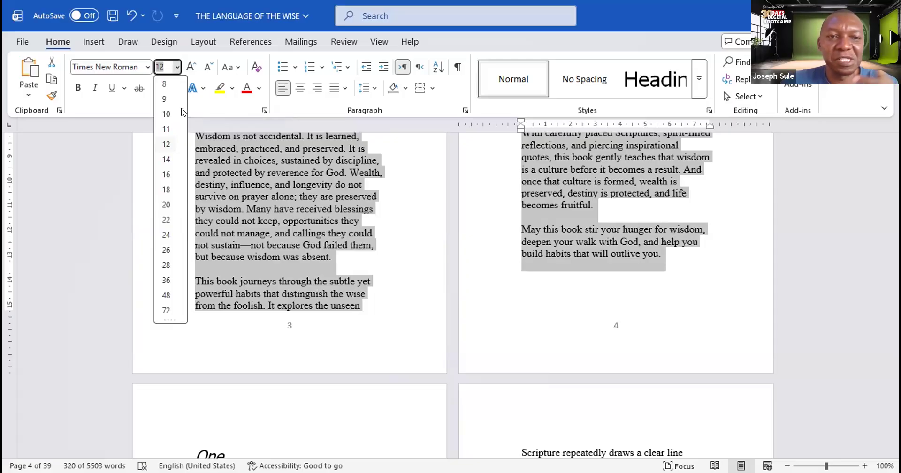
pyautogui.click(166, 160)
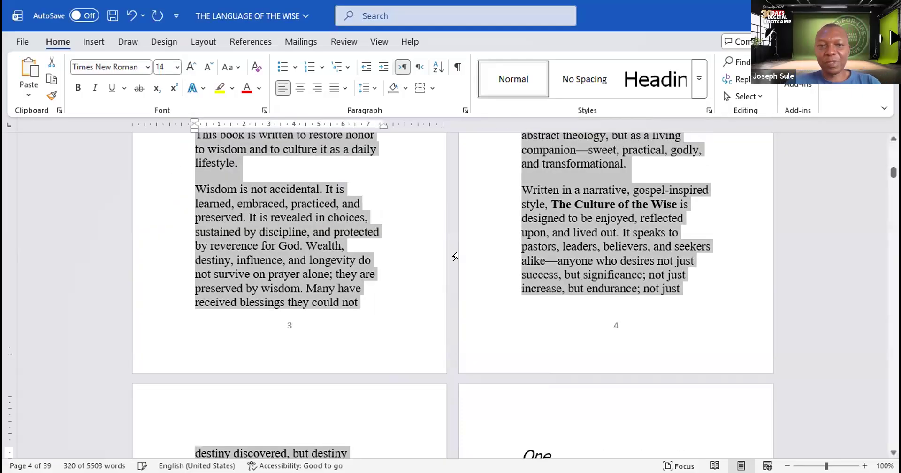
# Step: Enlarge the selected Introduction body text to font size 18
pyautogui.scroll(3, 553, 287)
pyautogui.scroll(6, 554, 282)
pyautogui.scroll(-3, 554, 281)
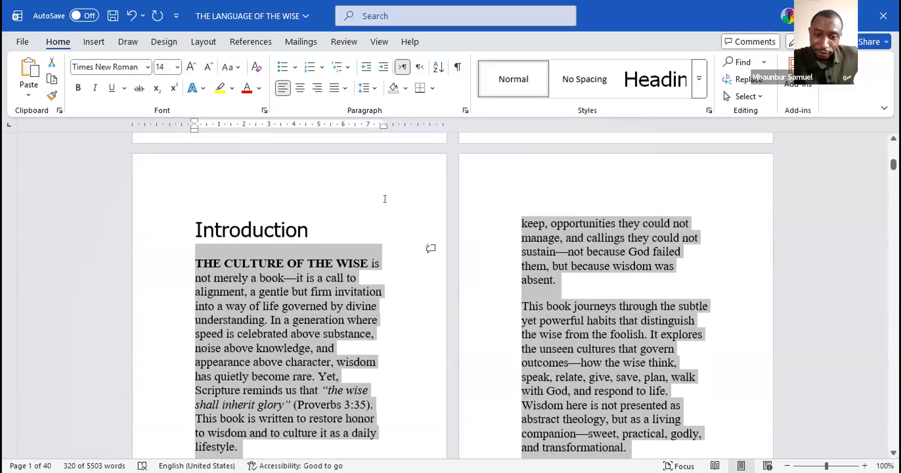
pyautogui.click(177, 65)
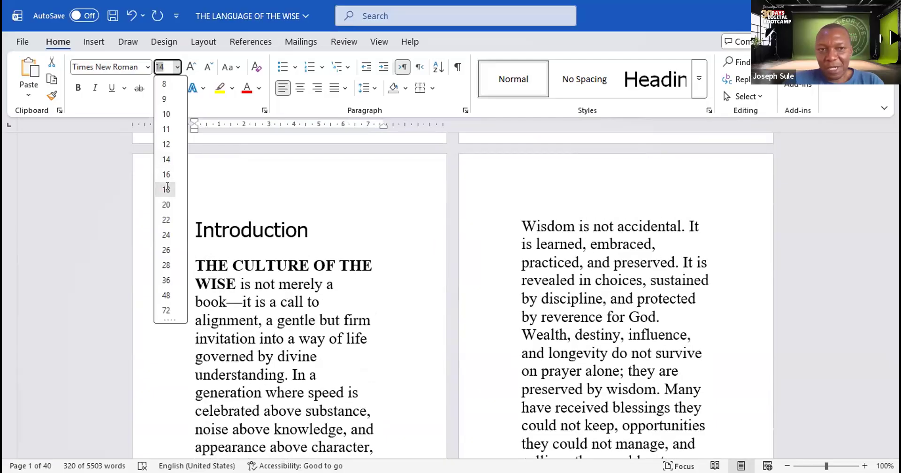
pyautogui.click(166, 189)
pyautogui.click(381, 294)
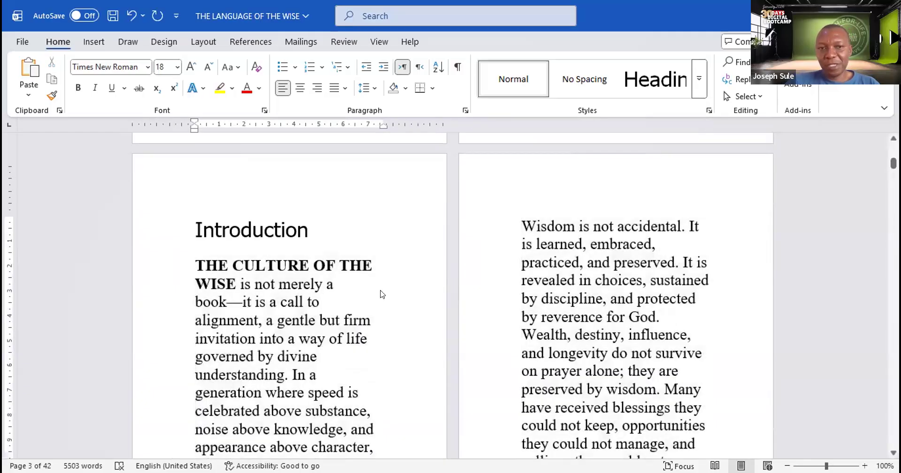
# Step: Delete the blank page between the Introduction and chapter One
pyautogui.scroll(-5, 381, 294)
pyautogui.scroll(-8, 378, 291)
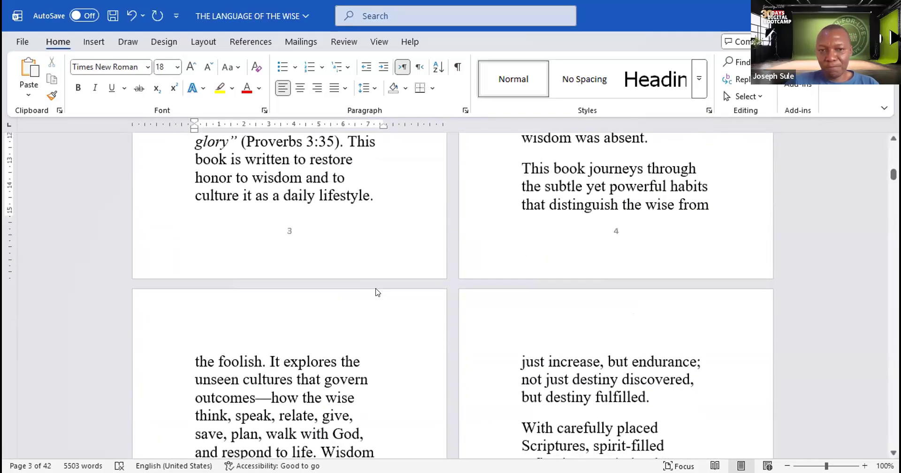
pyautogui.scroll(-8, 381, 291)
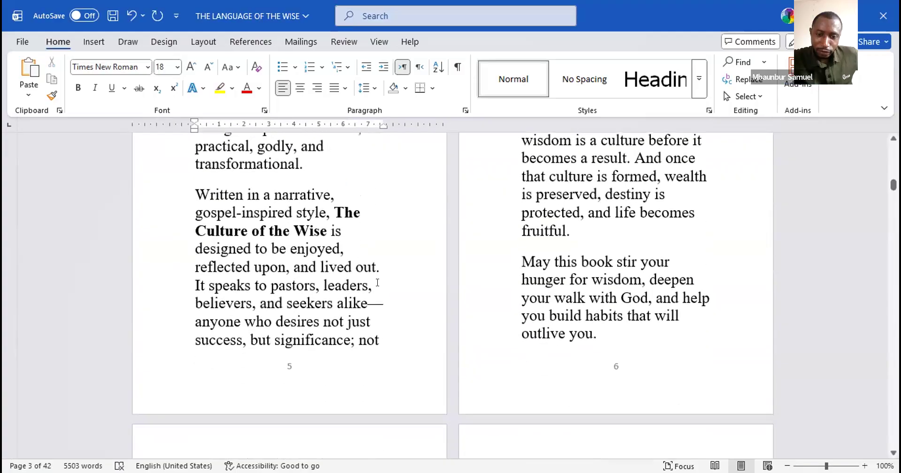
pyautogui.scroll(-3, 379, 280)
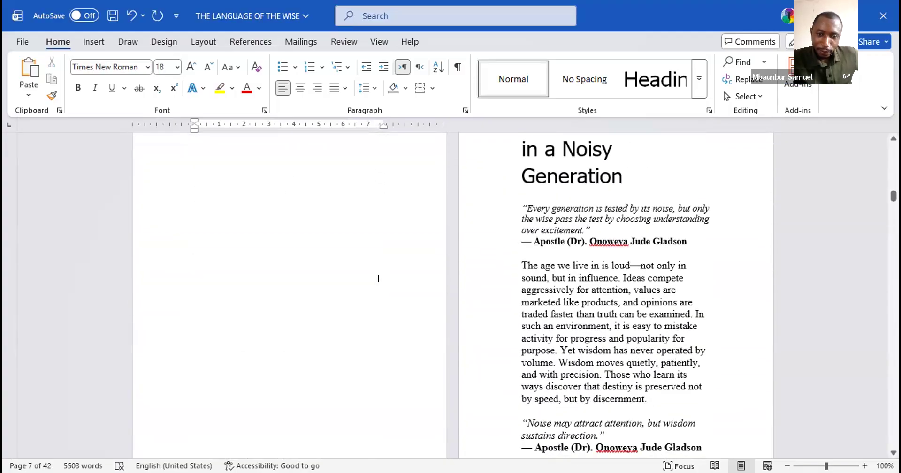
pyautogui.scroll(5, 378, 277)
pyautogui.scroll(-1, 364, 273)
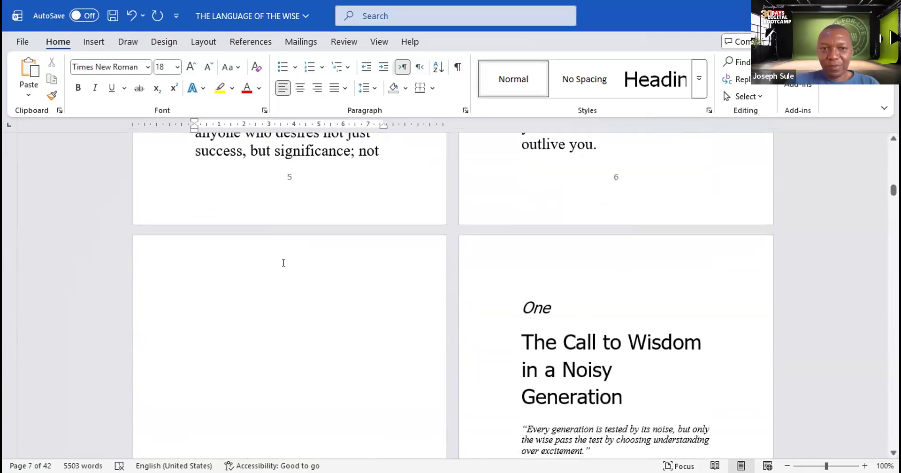
pyautogui.click(290, 263)
pyautogui.press('Delete')
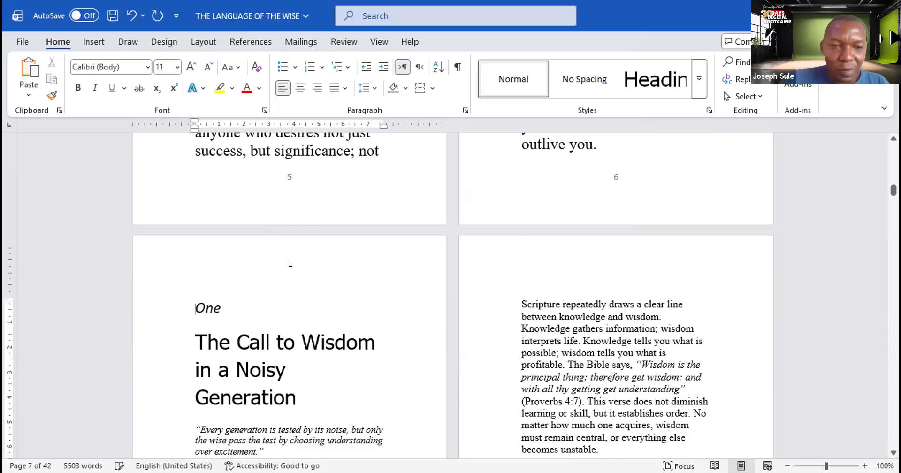
# Step: Set chapter One's body text, from "The age we live in is loud" to the chapter's end, to font size 18
pyautogui.scroll(-5, 290, 263)
pyautogui.moveTo(201, 266); pyautogui.dragTo(611, 451)
pyautogui.scroll(-3, 570, 418)
pyautogui.scroll(-12, 595, 362)
pyautogui.scroll(-6, 610, 450)
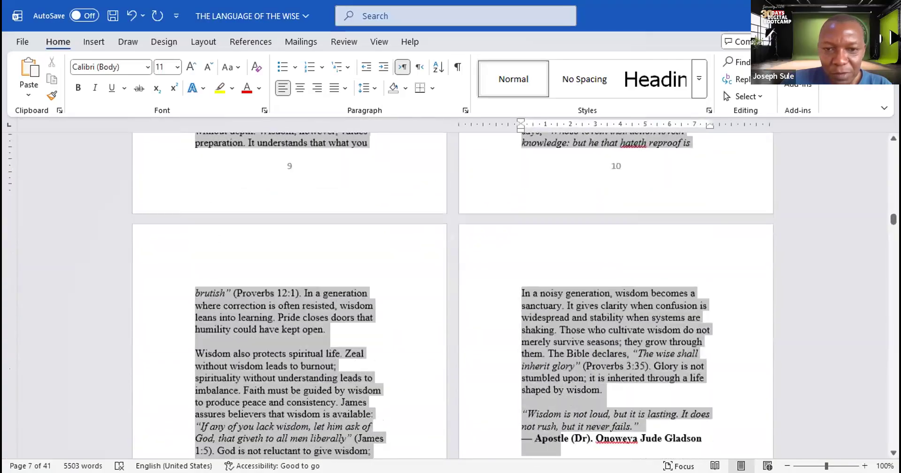
pyautogui.scroll(-5, 660, 238)
pyautogui.moveTo(660, 238); pyautogui.dragTo(672, 217)
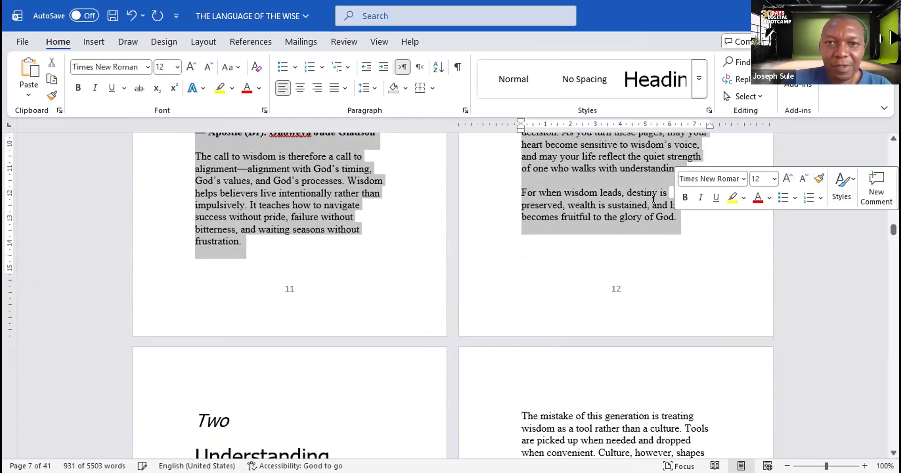
pyautogui.click(177, 67)
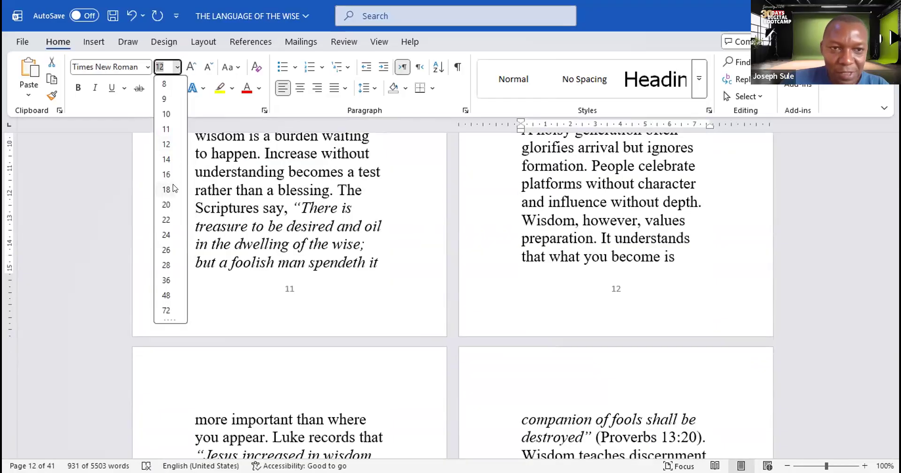
pyautogui.click(166, 190)
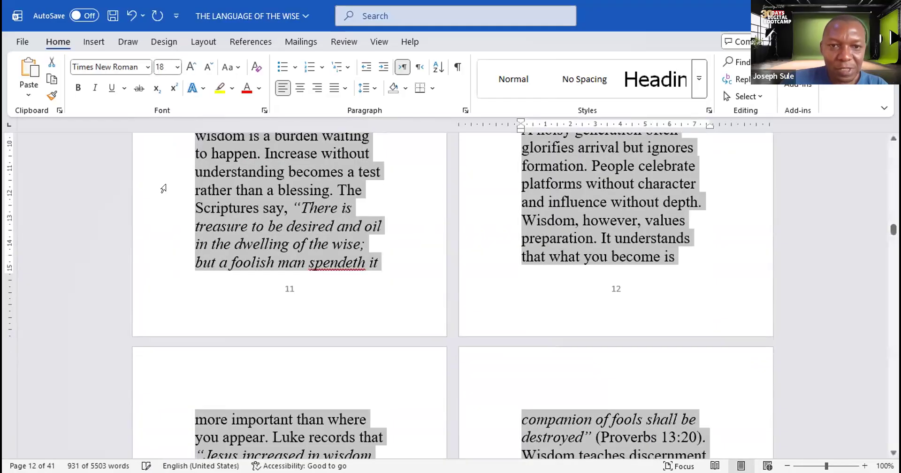
pyautogui.rightClick(497, 301)
# Step: Reduce the "God does not just bless people" quote and its attribution line in chapter One to font size 14
pyautogui.scroll(5, 496, 300)
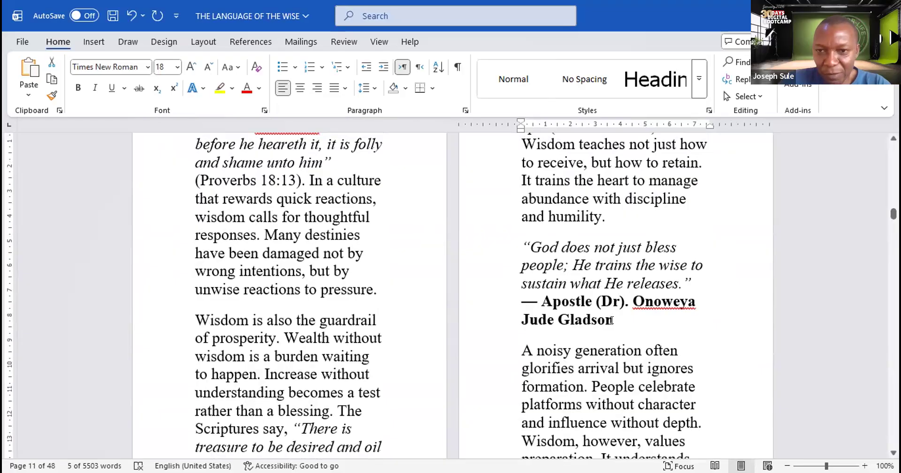
pyautogui.moveTo(612, 321); pyautogui.dragTo(522, 249)
pyautogui.click(175, 67)
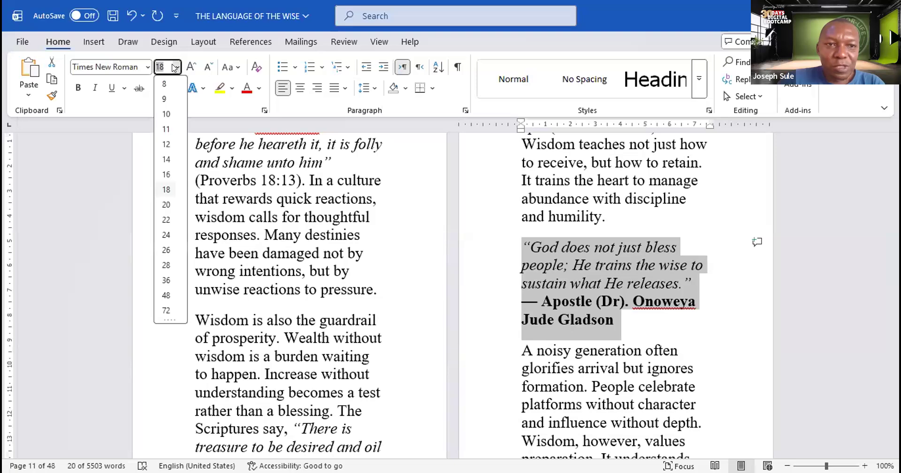
pyautogui.click(166, 160)
pyautogui.click(687, 346)
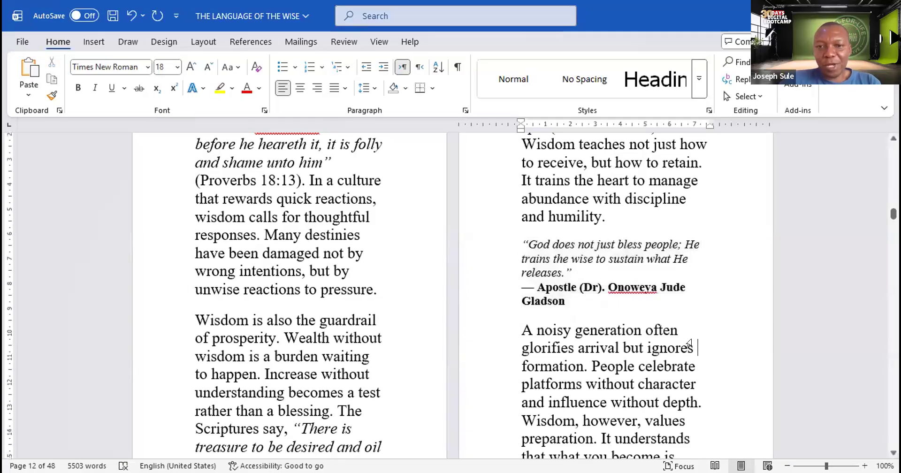
# Step: Change the font of the "A noisy generation often glorifies arrival" passage on page 12 to Arial Narrow
pyautogui.scroll(-3, 688, 346)
pyautogui.scroll(2, 689, 341)
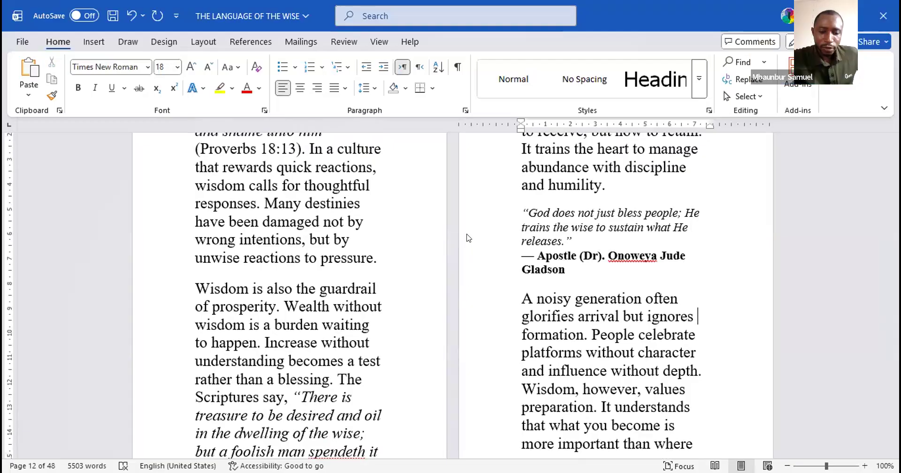
pyautogui.click(585, 369)
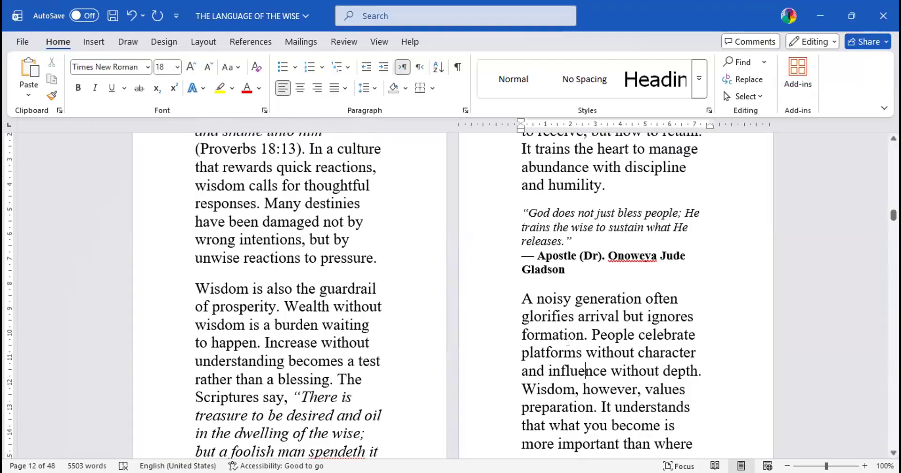
pyautogui.click(601, 353)
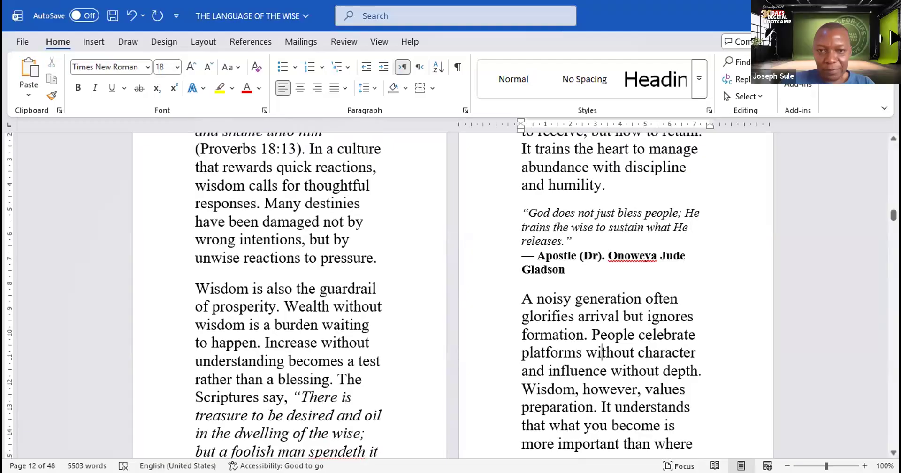
pyautogui.moveTo(522, 298); pyautogui.dragTo(663, 439)
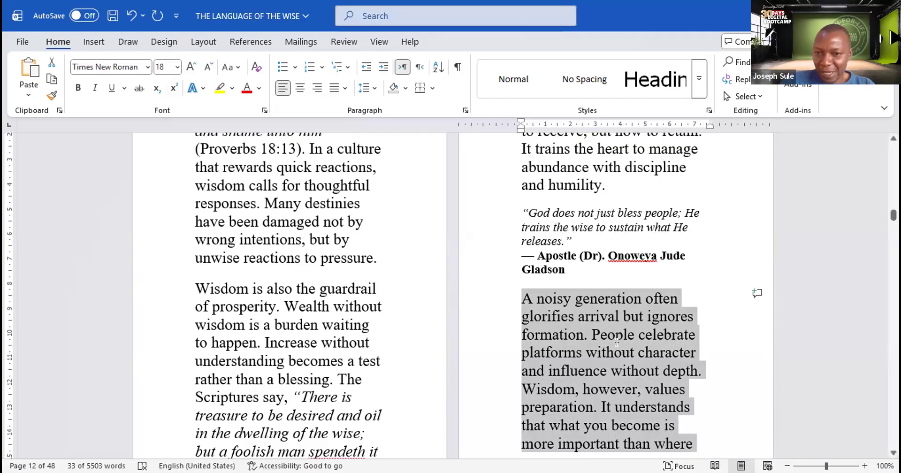
pyautogui.click(149, 67)
pyautogui.click(150, 67)
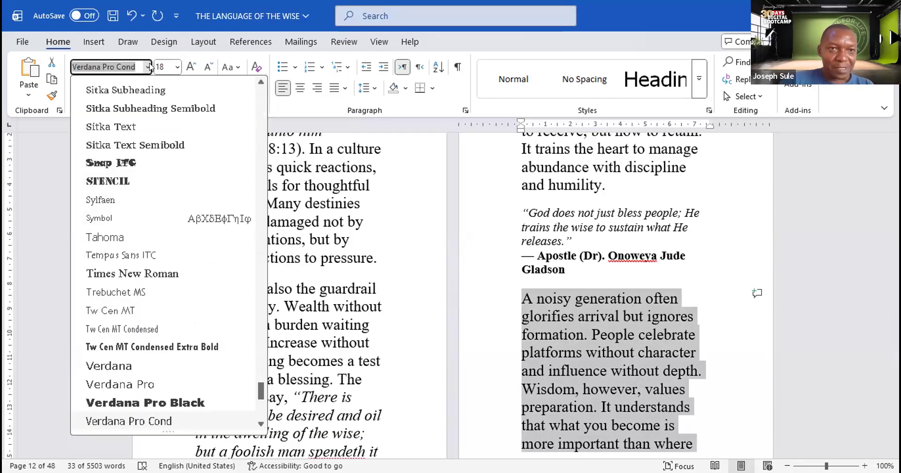
pyautogui.moveTo(258, 389); pyautogui.dragTo(259, 90)
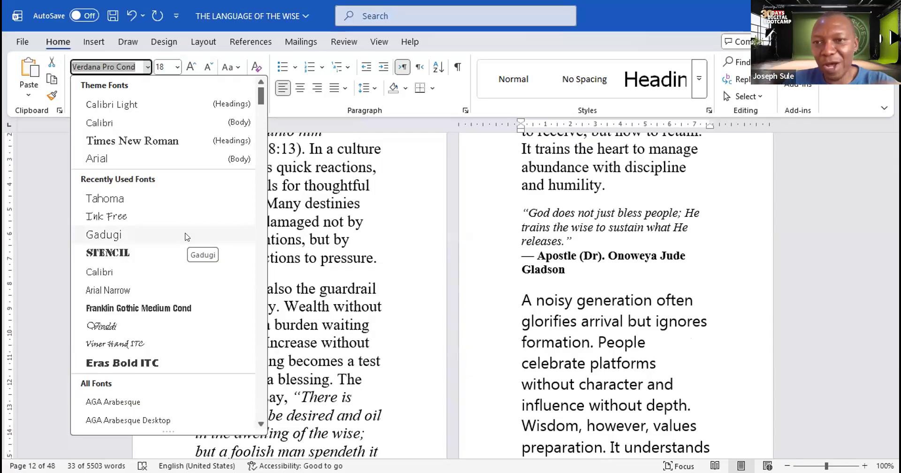
pyautogui.scroll(-1, 157, 281)
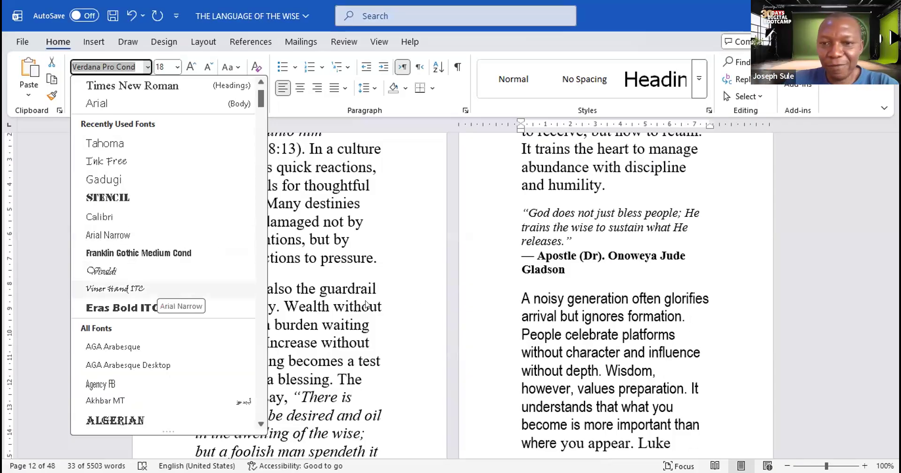
pyautogui.click(107, 235)
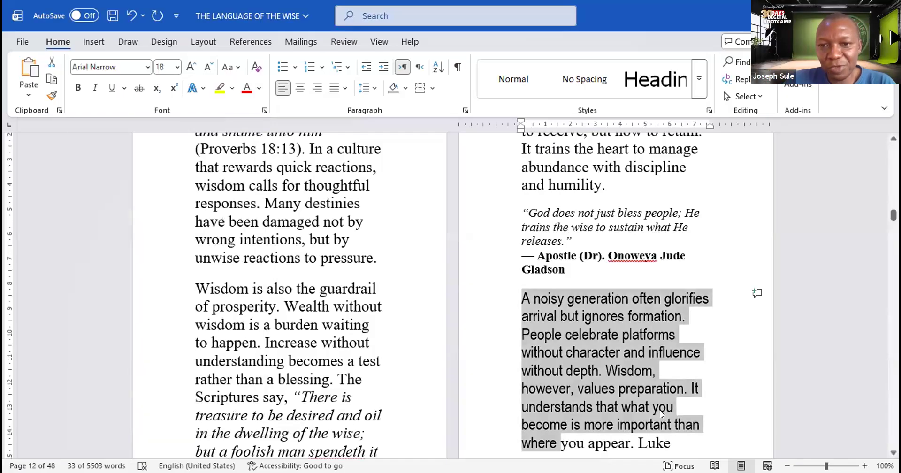
# Step: Change the selected "A noisy generation" passage to the Stencil font
pyautogui.scroll(-3, 670, 346)
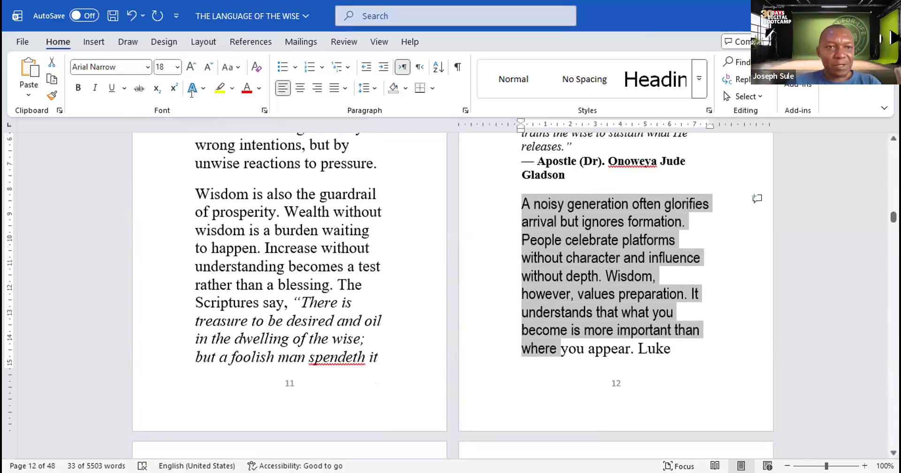
pyautogui.click(148, 68)
pyautogui.scroll(-3, 123, 239)
pyautogui.scroll(3, 123, 239)
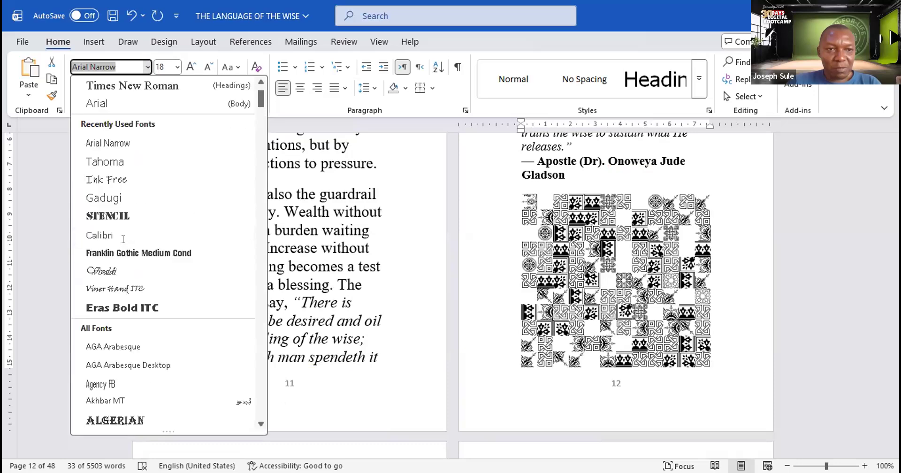
pyautogui.click(108, 216)
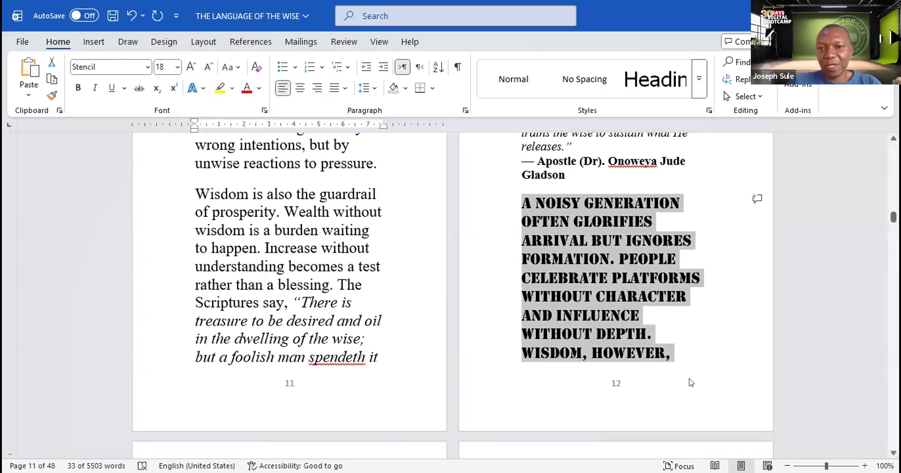
pyautogui.click(678, 356)
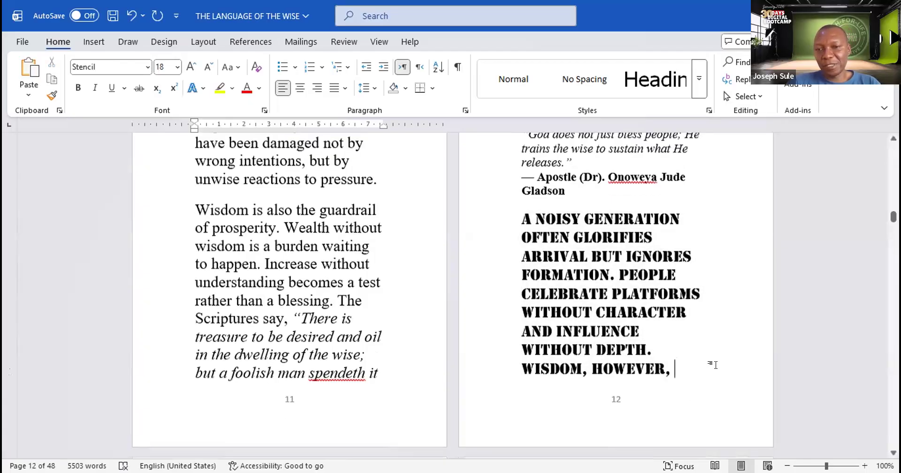
# Step: Examine the text formatting from the Stencil passage on page 12 back to the chapter One title
pyautogui.scroll(1, 704, 356)
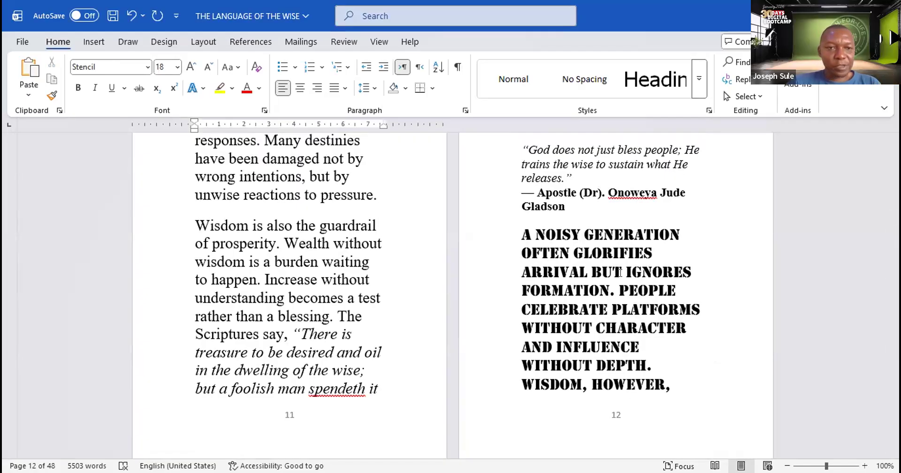
pyautogui.press('Up')
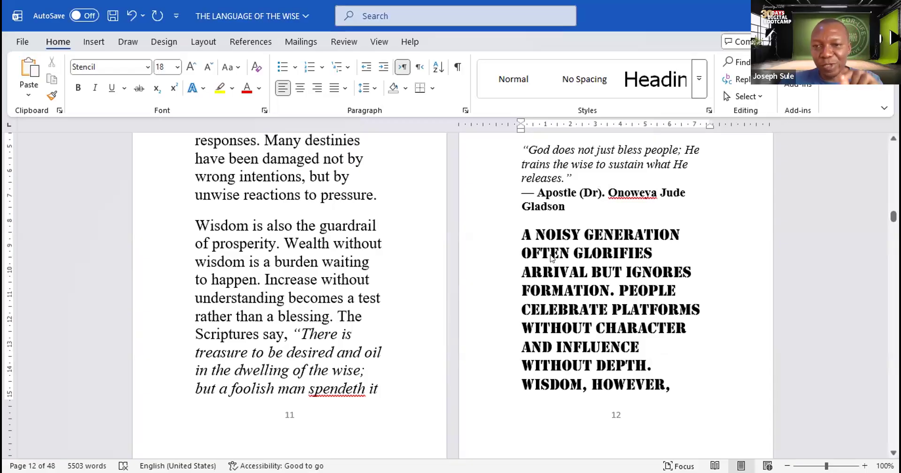
pyautogui.scroll(3, 686, 247)
pyautogui.scroll(4, 686, 248)
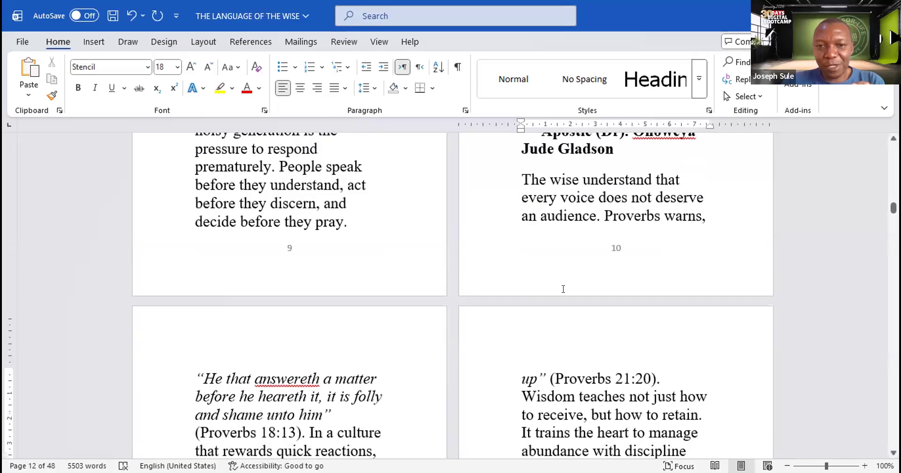
pyautogui.scroll(10, 565, 294)
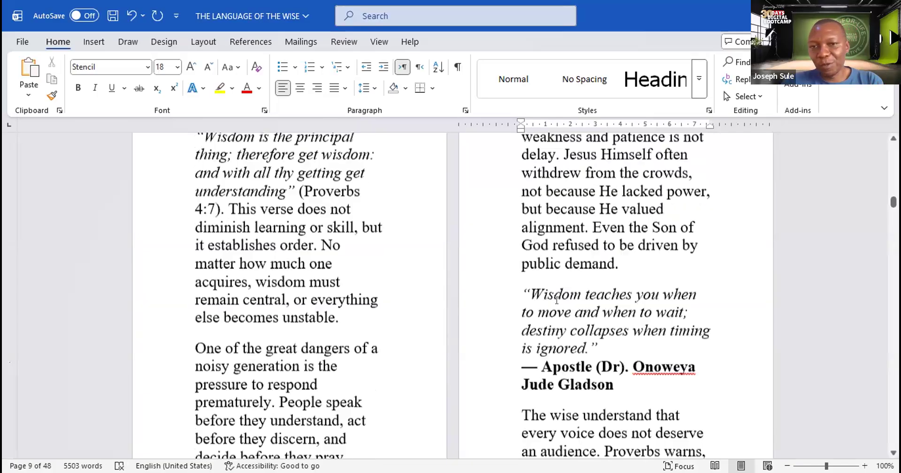
pyautogui.scroll(5, 563, 302)
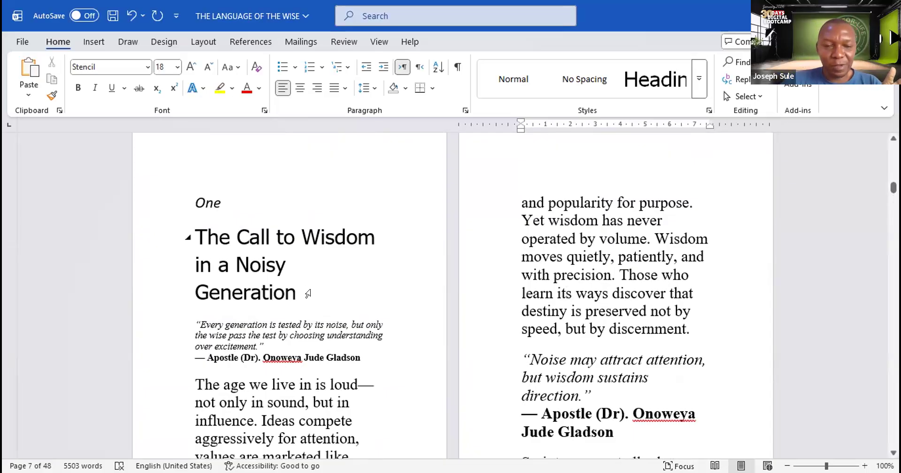
pyautogui.scroll(-1, 398, 376)
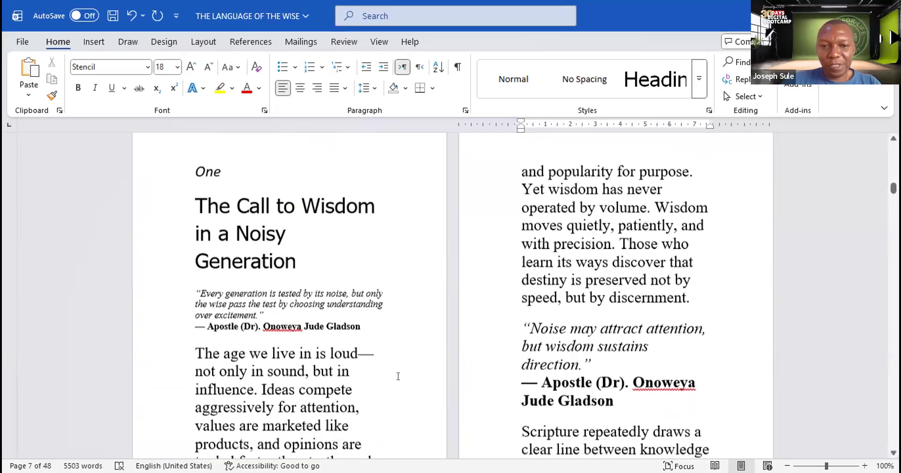